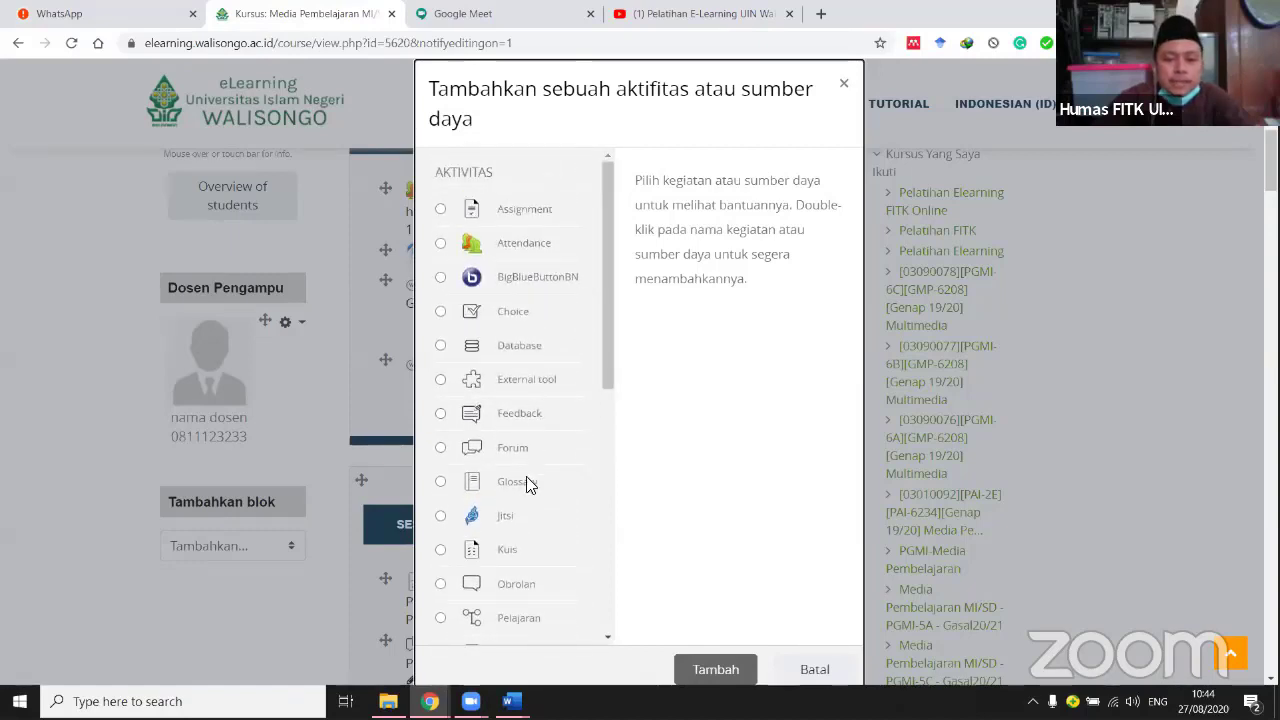
Add a new Kuis activity to the course from the list of activities and resources.
scroll(512, 525, "down", 1)
left_click(488, 472)
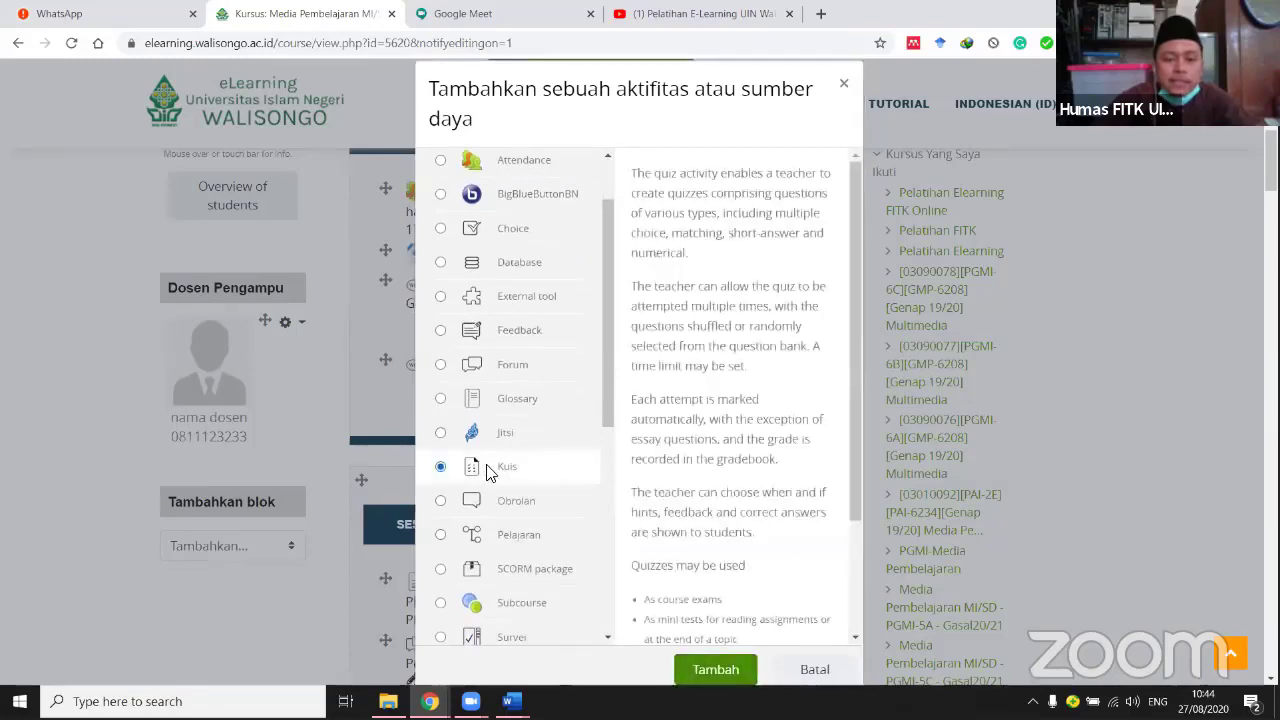
scroll(760, 430, "down", 1)
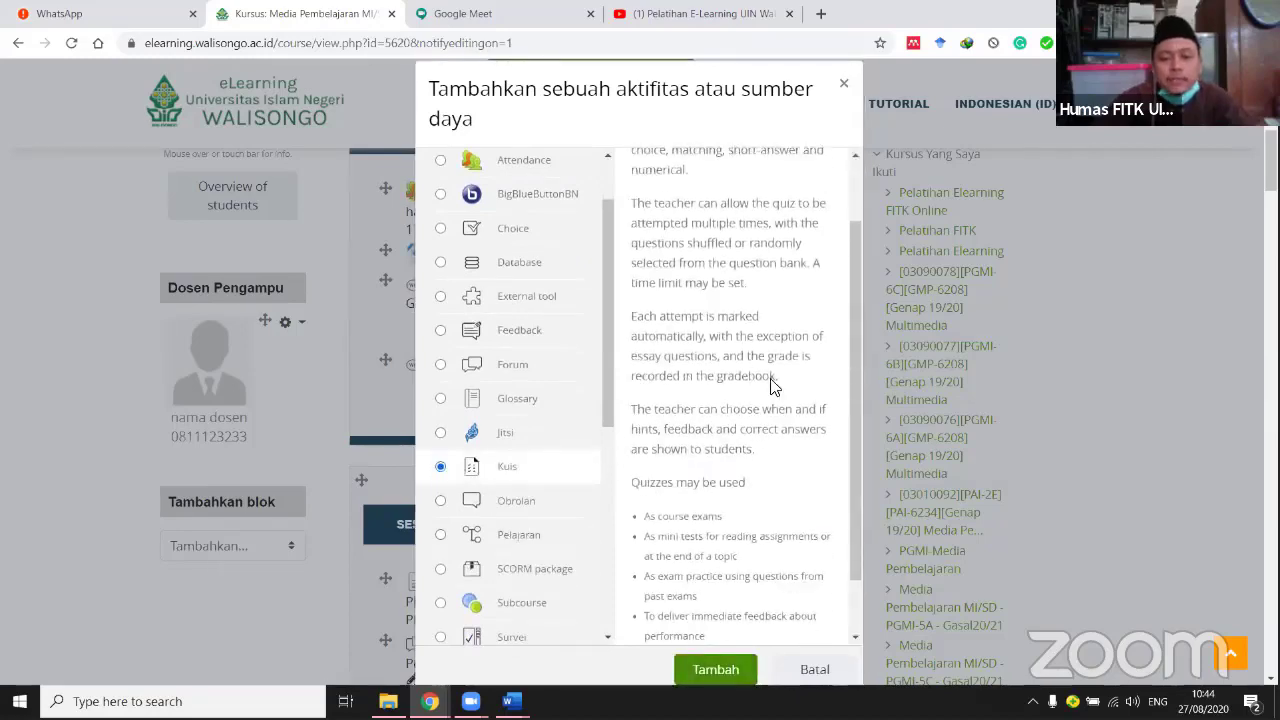
left_click_drag(735, 100, 388, 77)
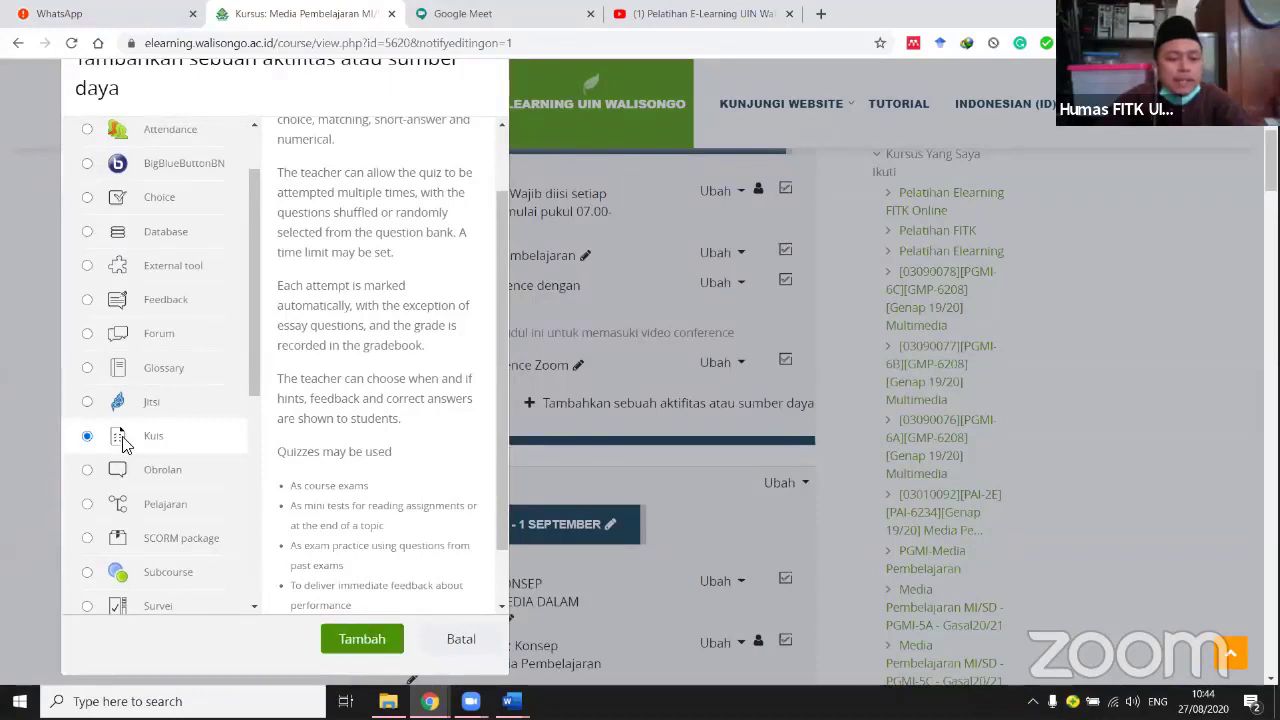
left_click(372, 646)
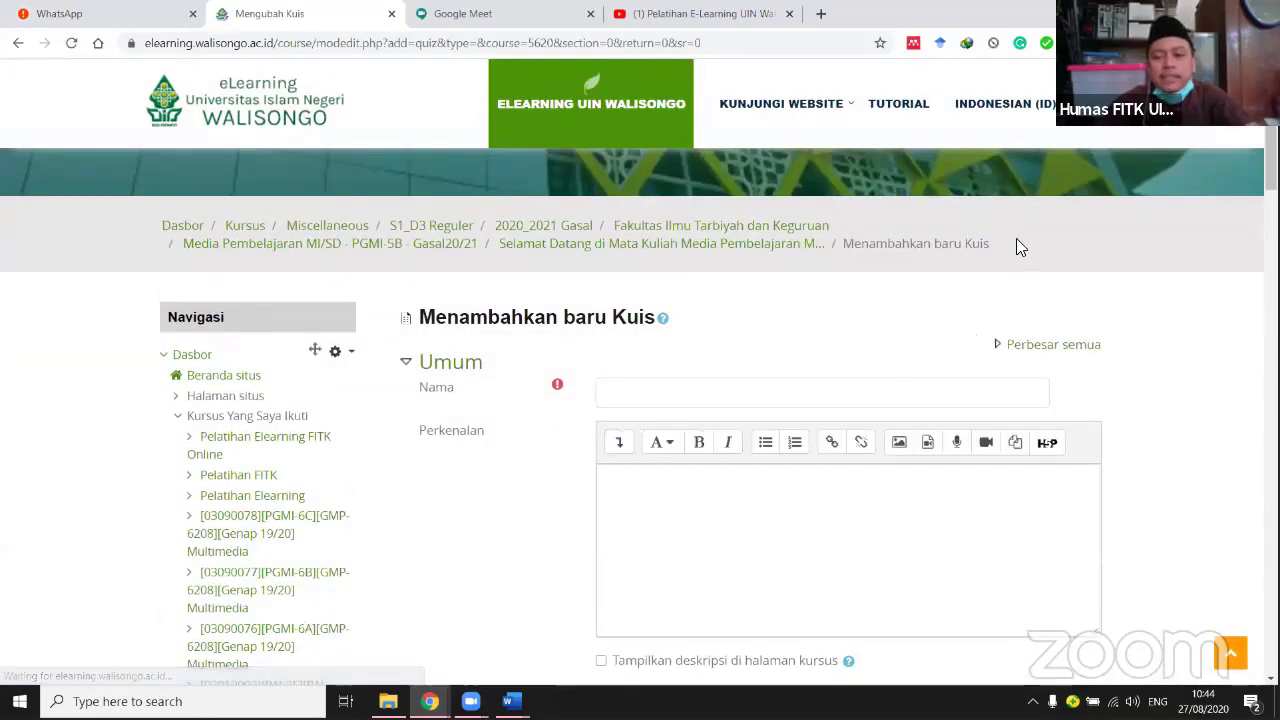
Name the quiz "Kuis sesi 1: Konsep Penggunaan Media Pembelajaran".
left_click(652, 395)
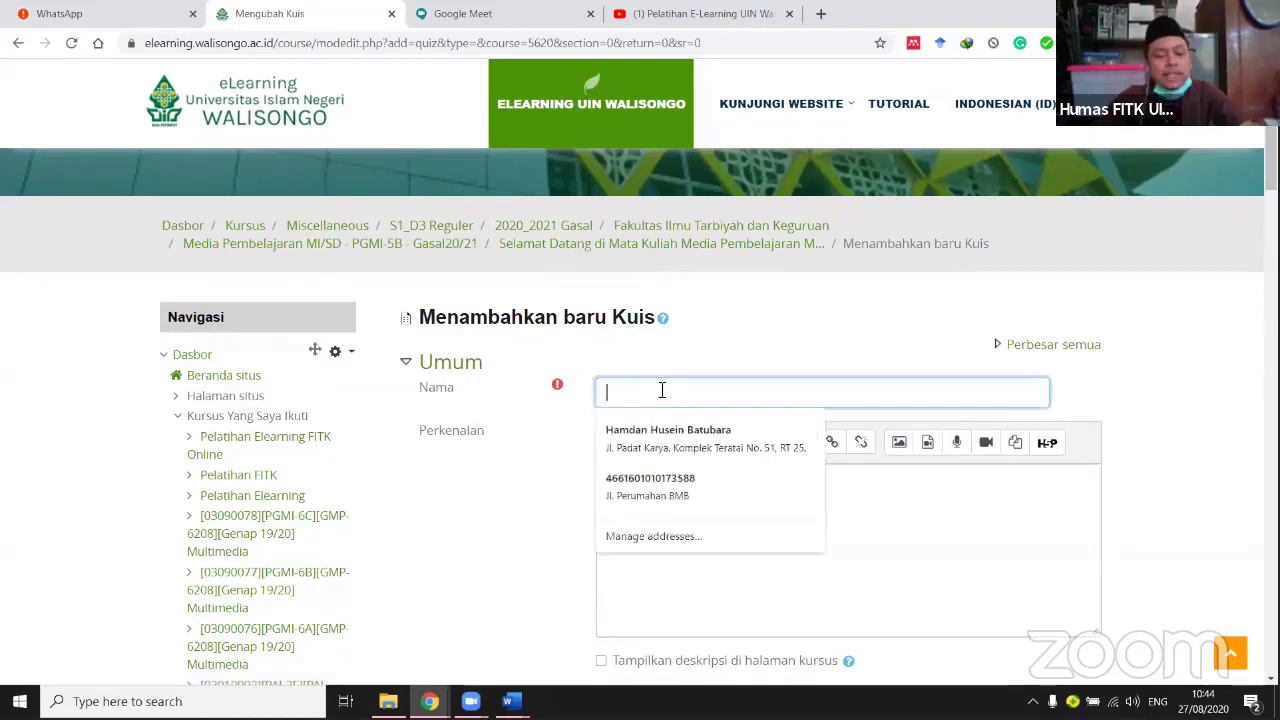
type("Kuis s")
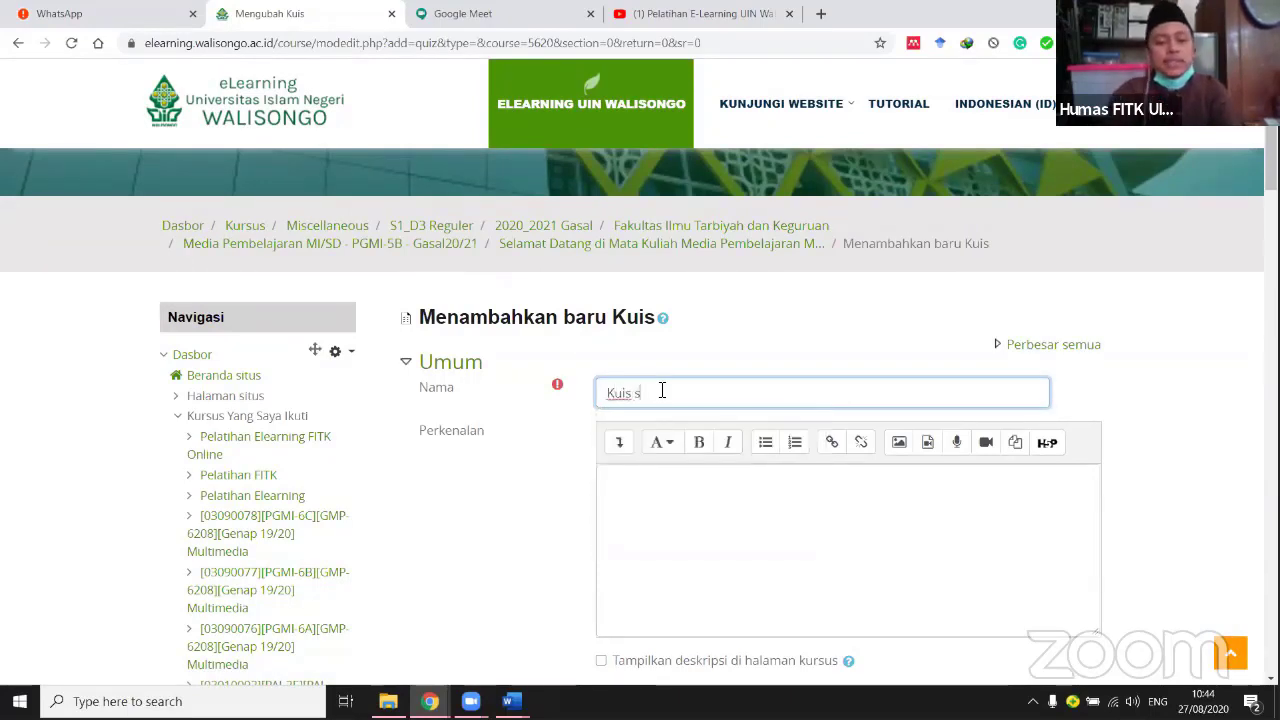
type("esi 1:")
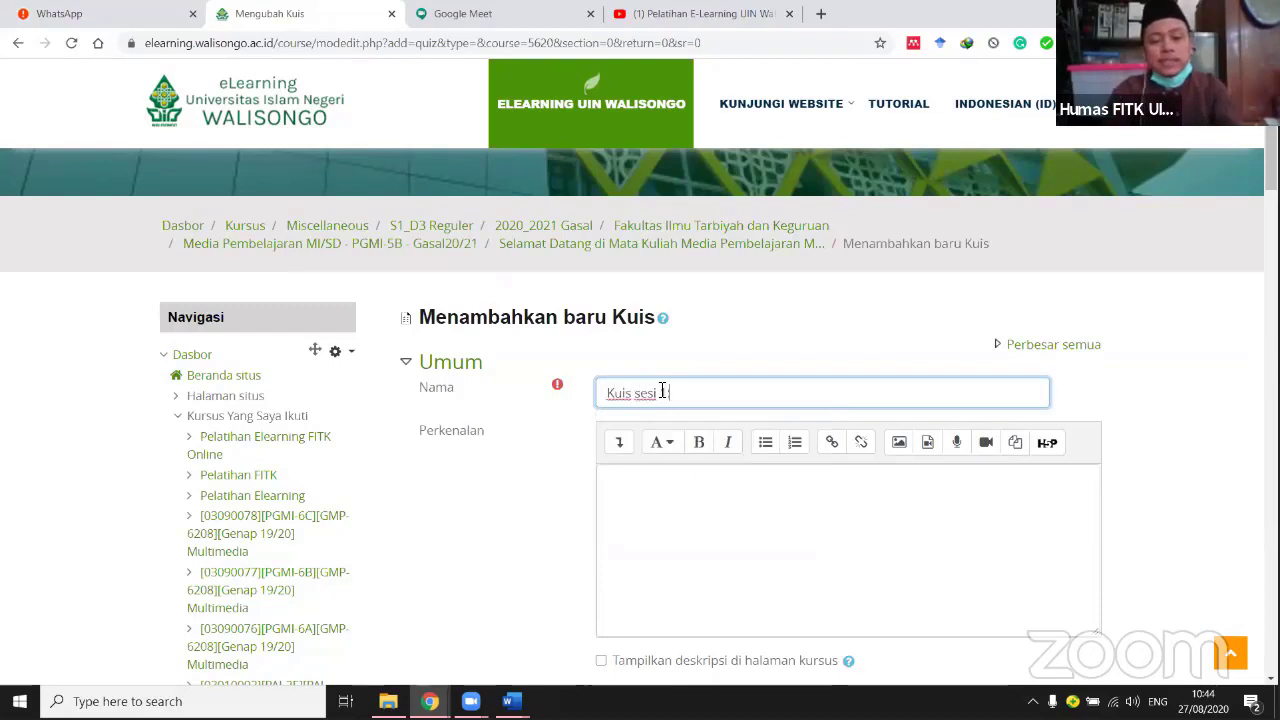
type(" Konsep Pen")
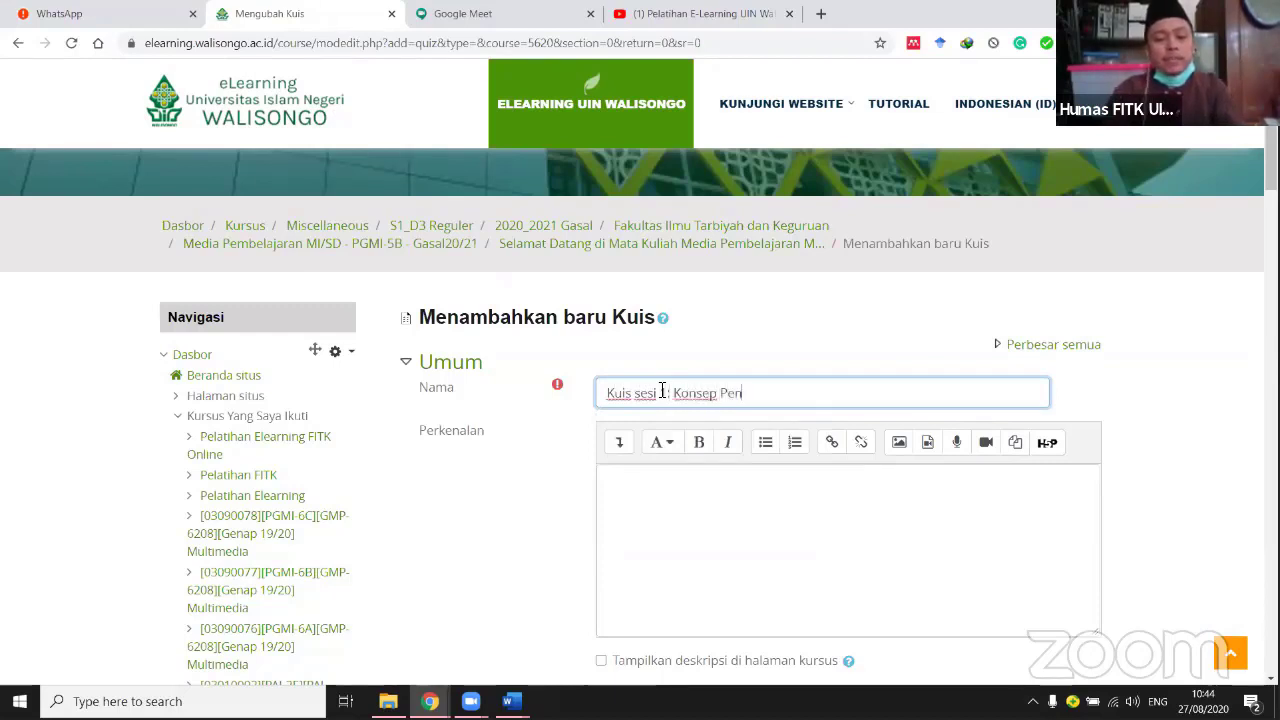
type("ggunaan Media P(")
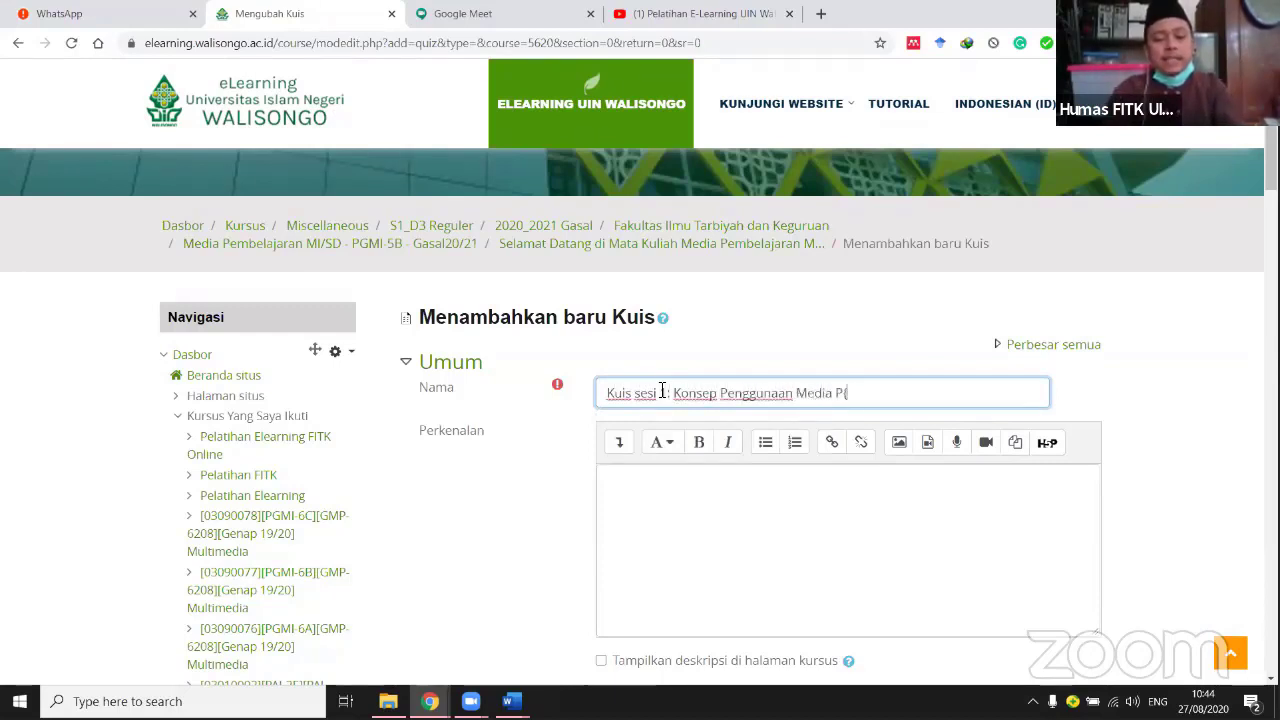
key("BackSpace")
type("embelajaran")
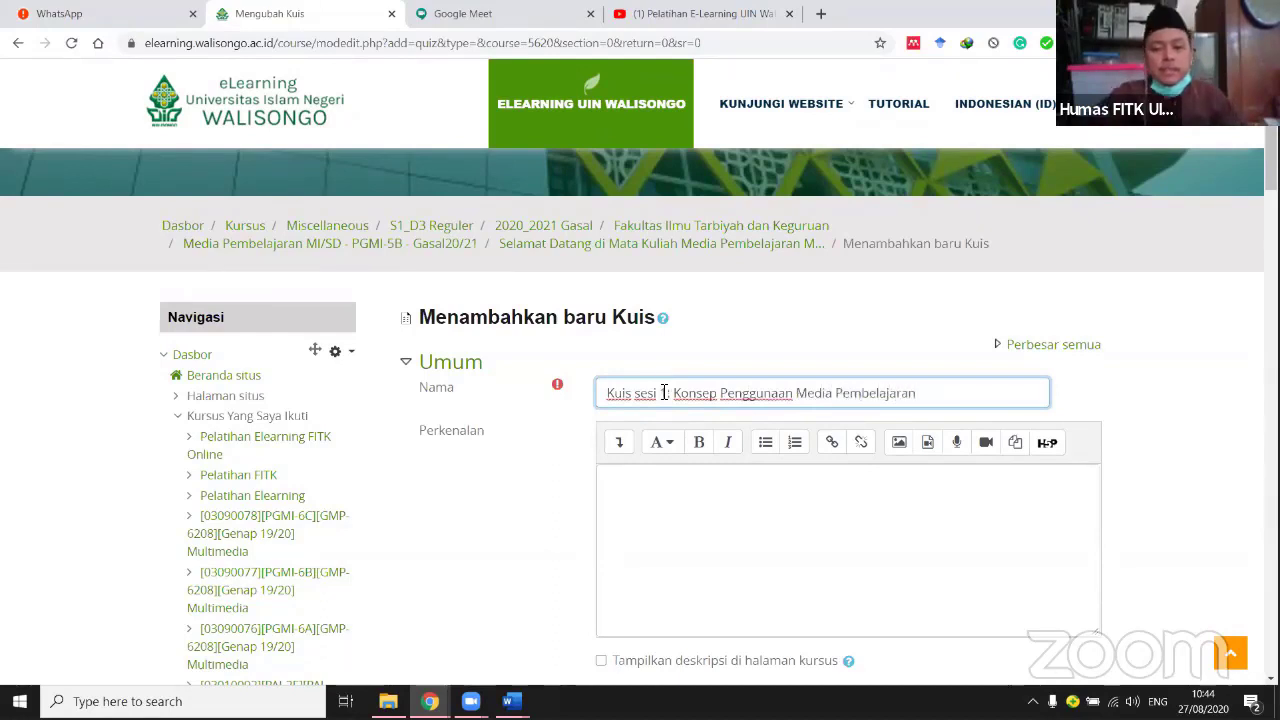
Write the introduction "Kuis ini berisi 10 soal pilihan ganda. Waktu pengerjaan 10 menit. dan Anda hanya bisa menjawab sekali saja.", starting a new paragraph before "dan".
left_click(643, 497)
scroll(646, 494, "down", 1)
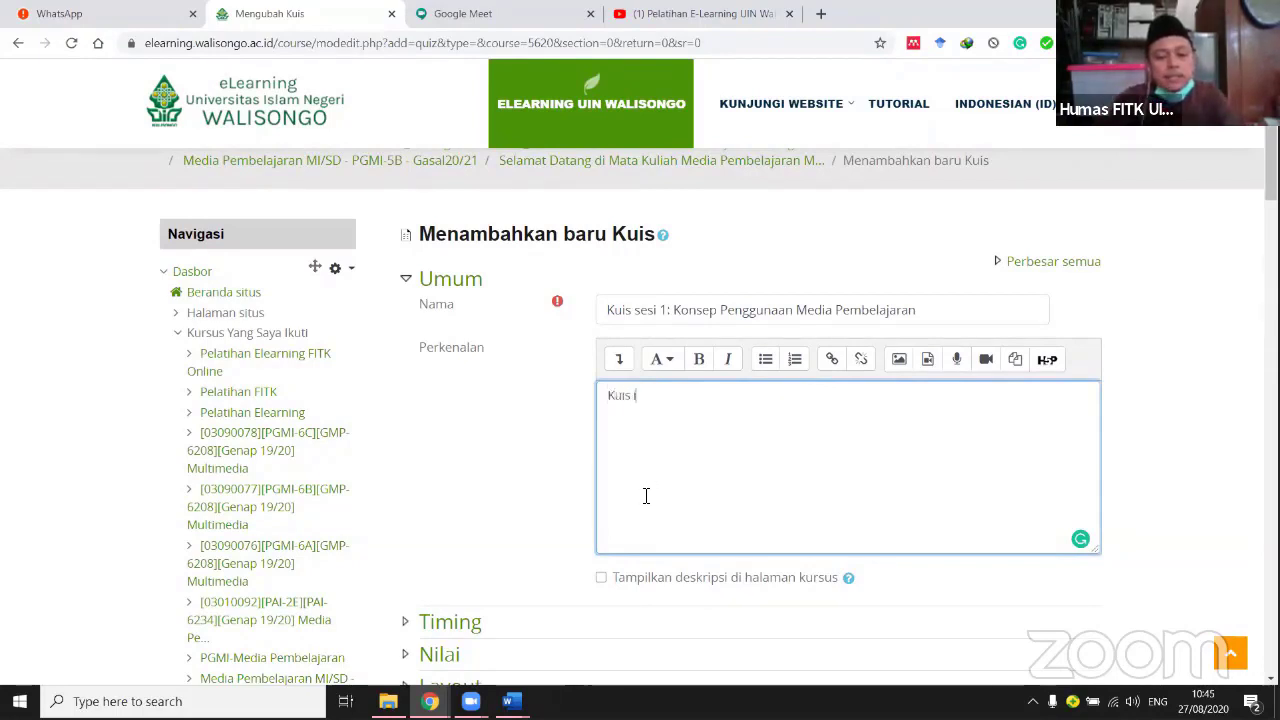
type("ni berisi 10")
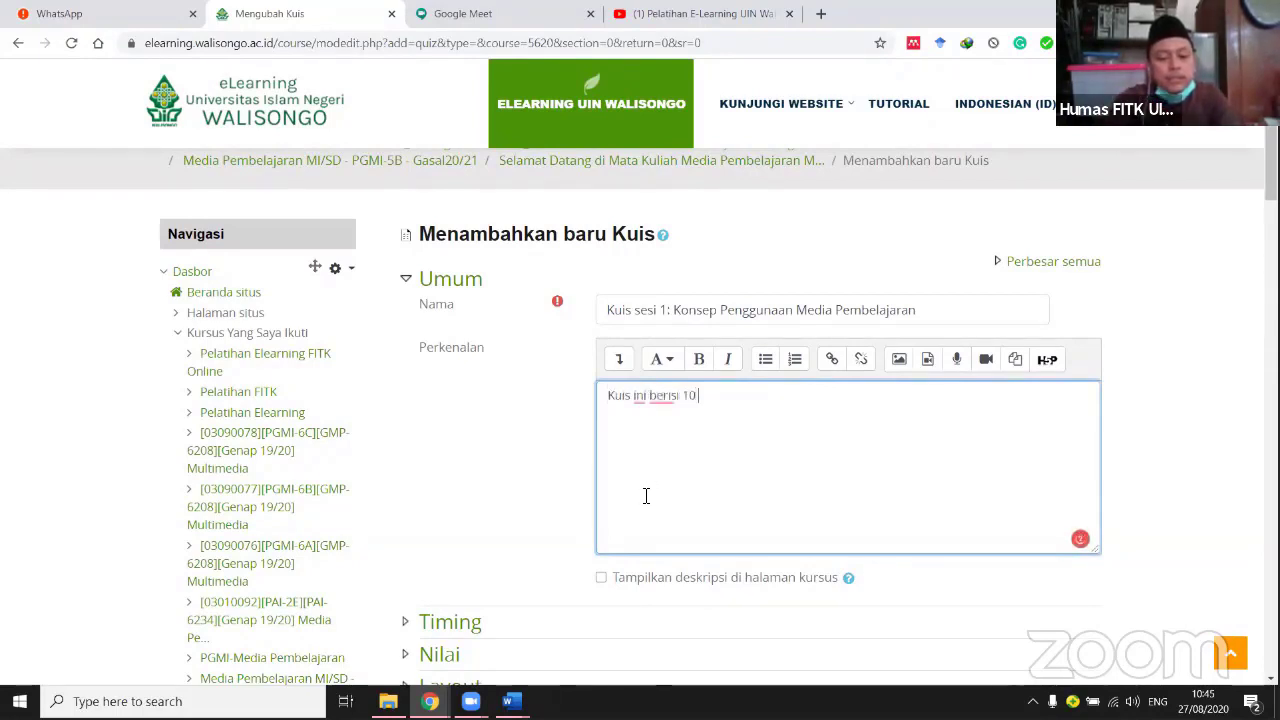
type(" soal pilihan ")
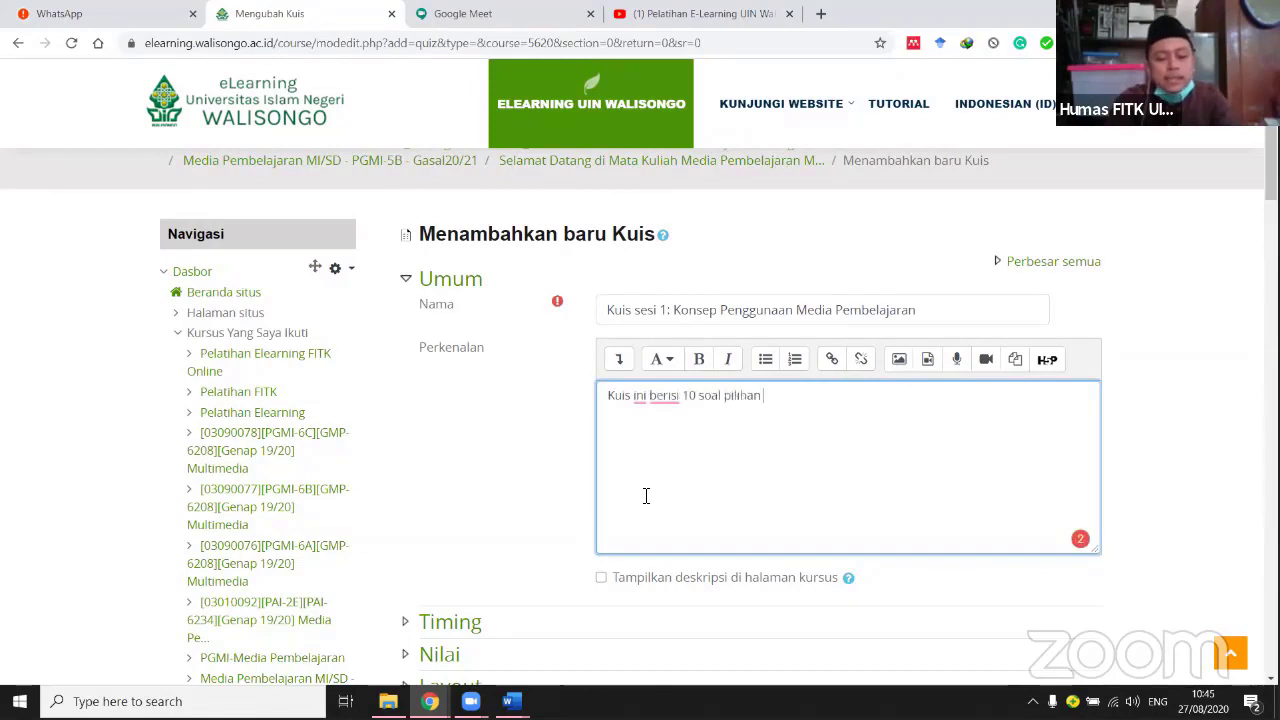
type("ganda. Wak")
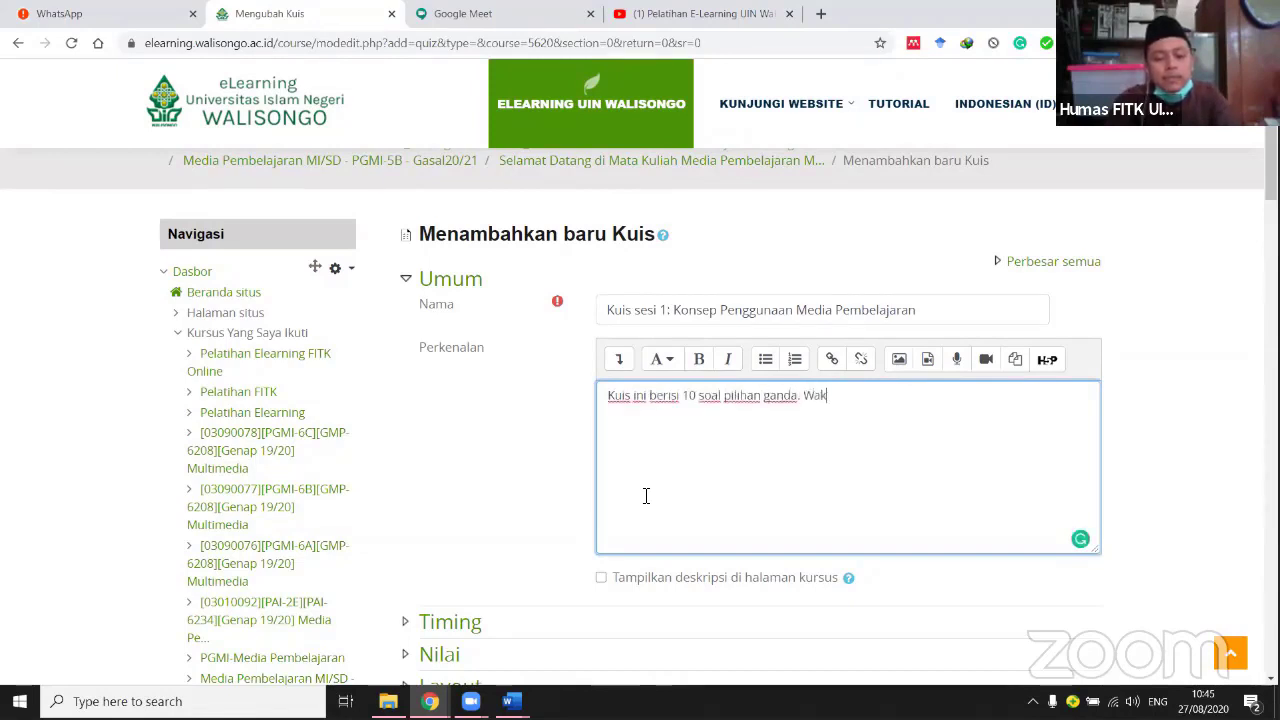
type("tu pengerjaan 1")
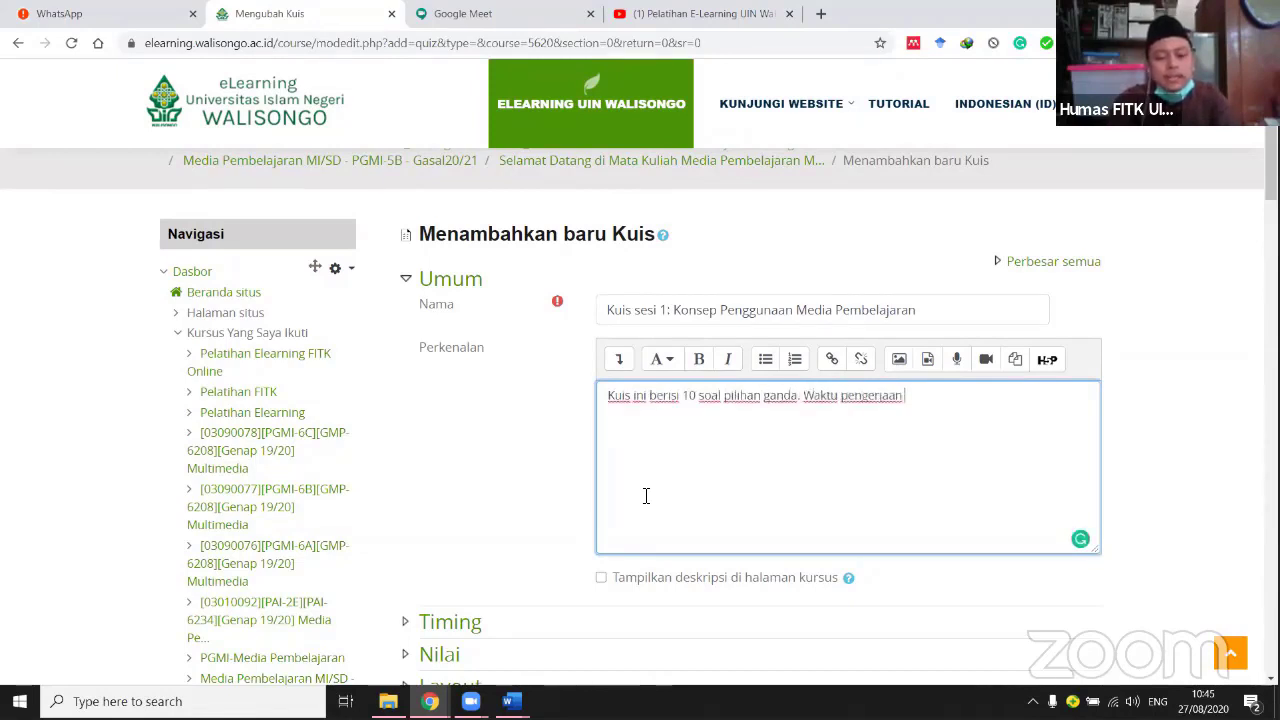
type("0 menit. dan An")
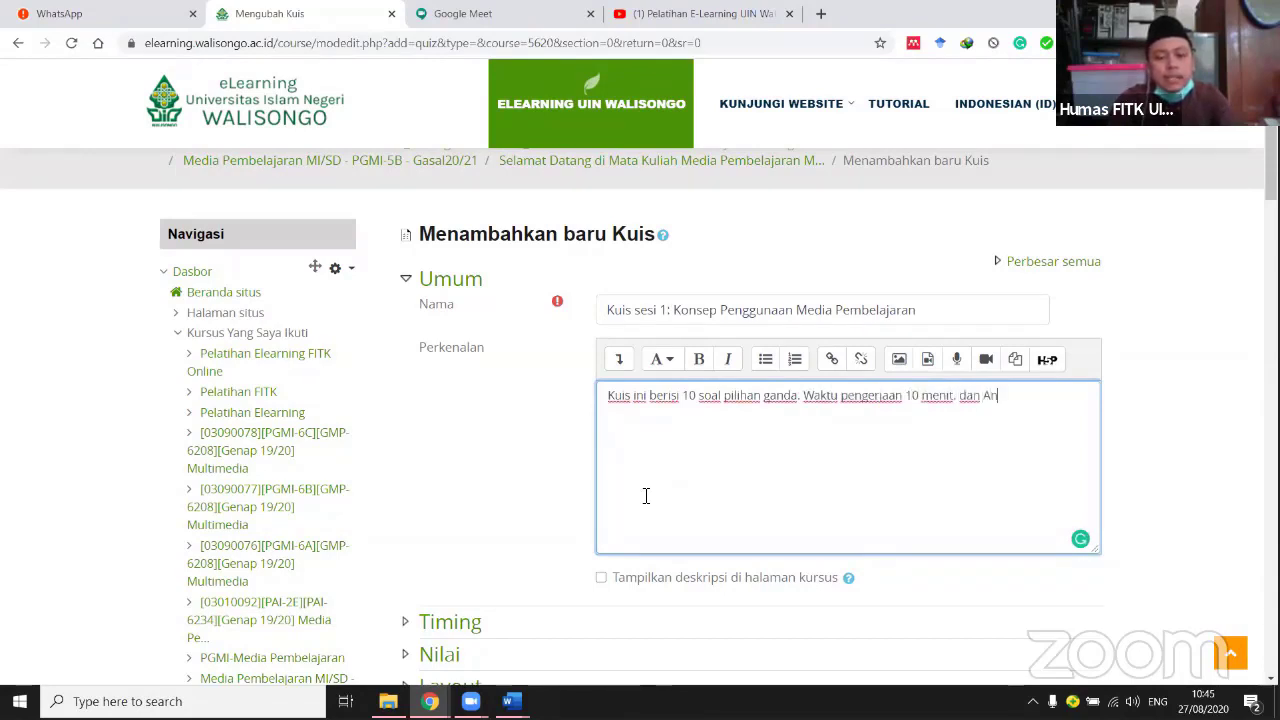
type("da hanya bisa ")
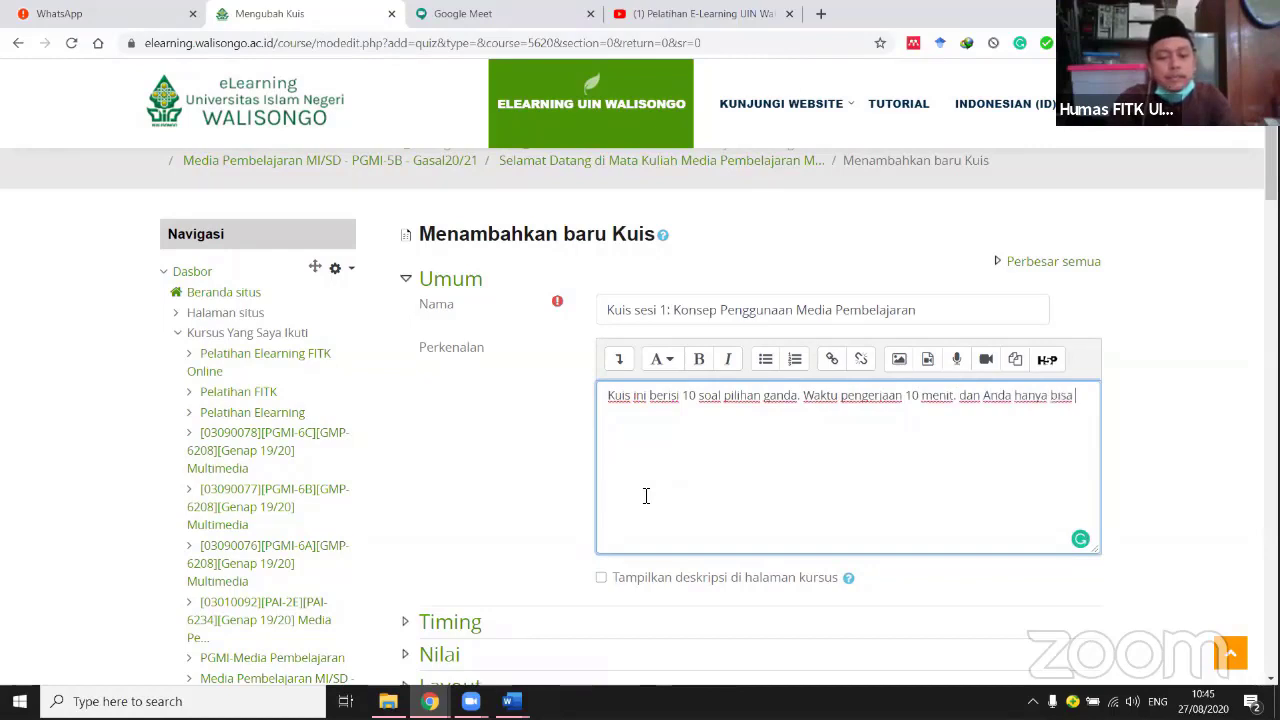
type("menjawab sekal")
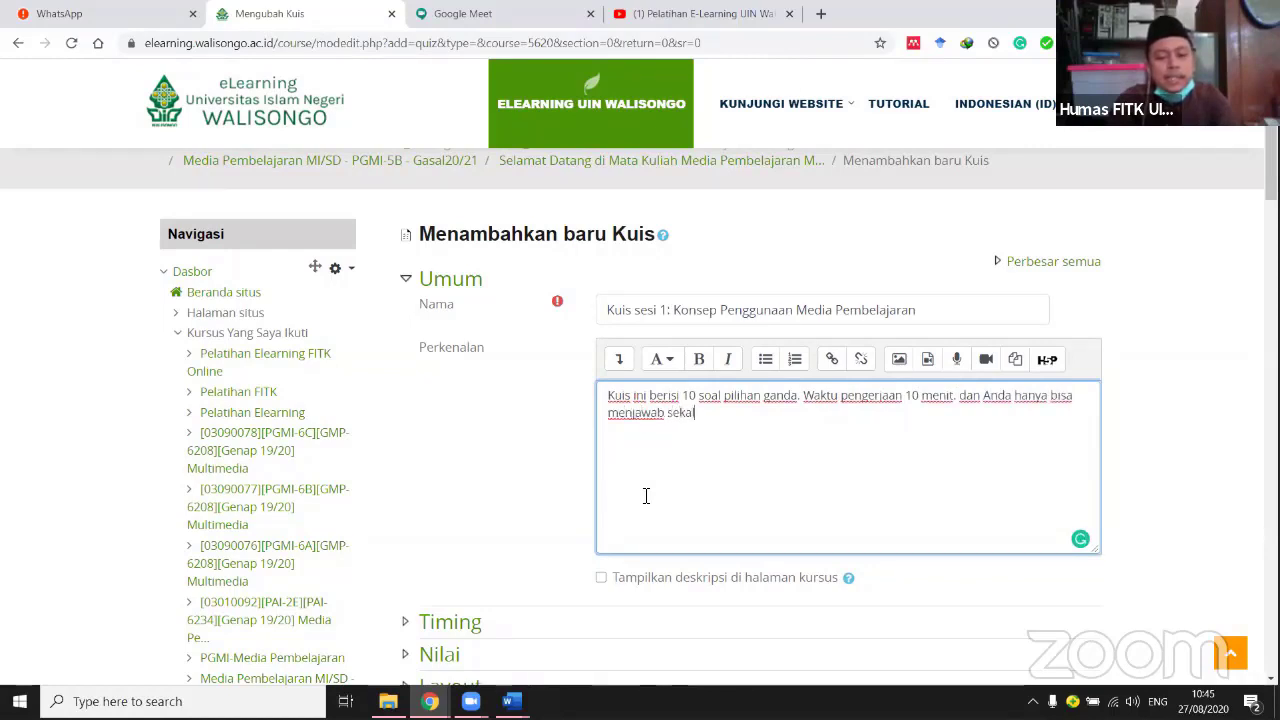
type("i saja.")
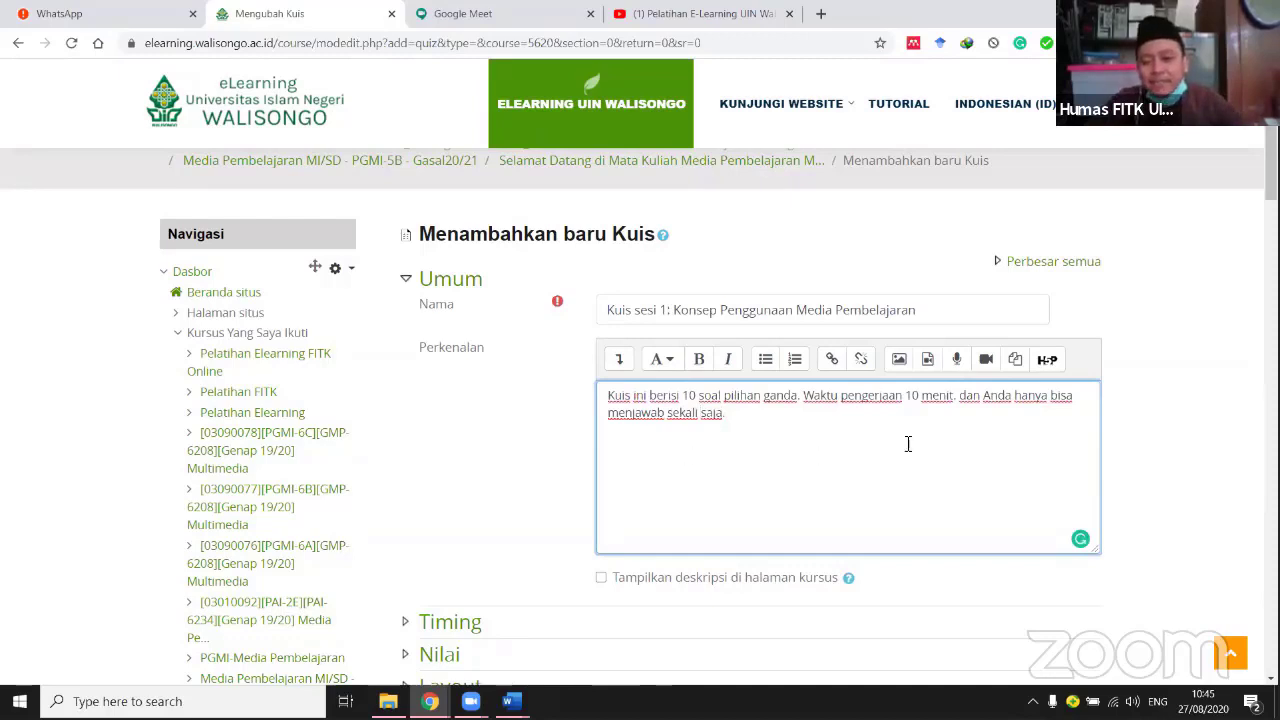
left_click(960, 395)
key("Return")
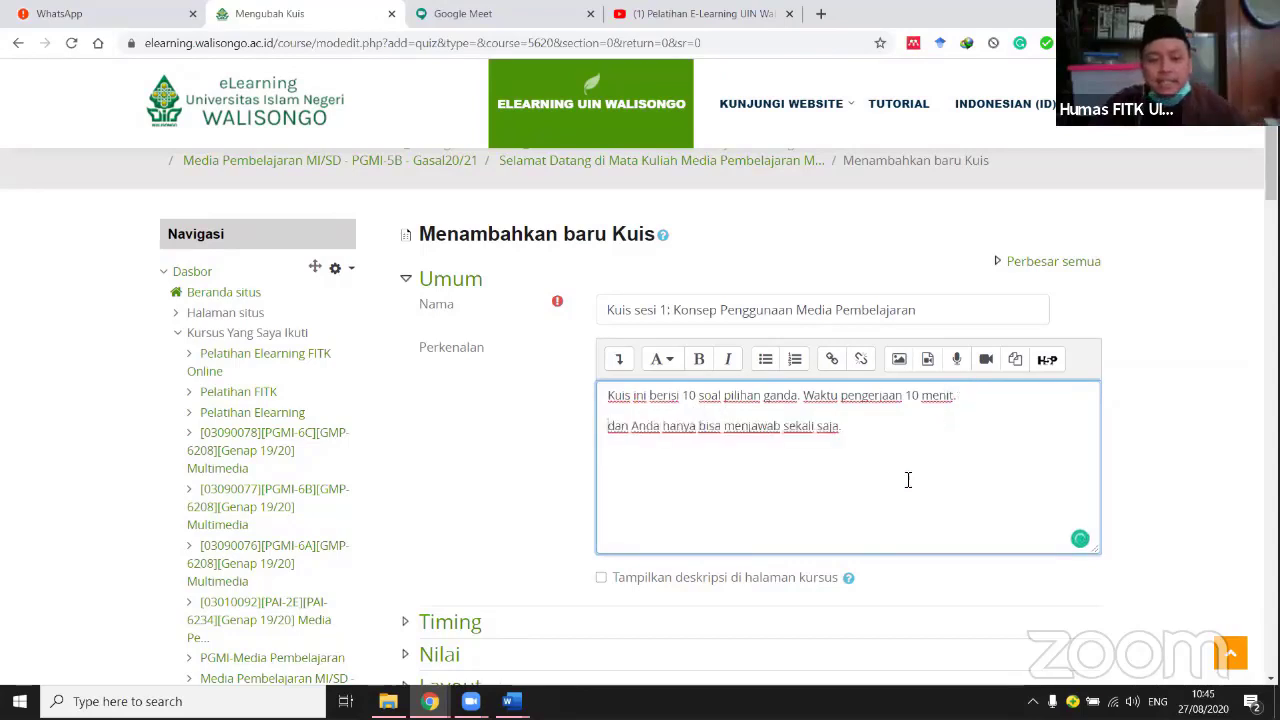
Expand the quiz's Timing settings and enable both the start date (Kuis dimulai) and the end date (Kuis diakhiri).
scroll(886, 506, "down", 1)
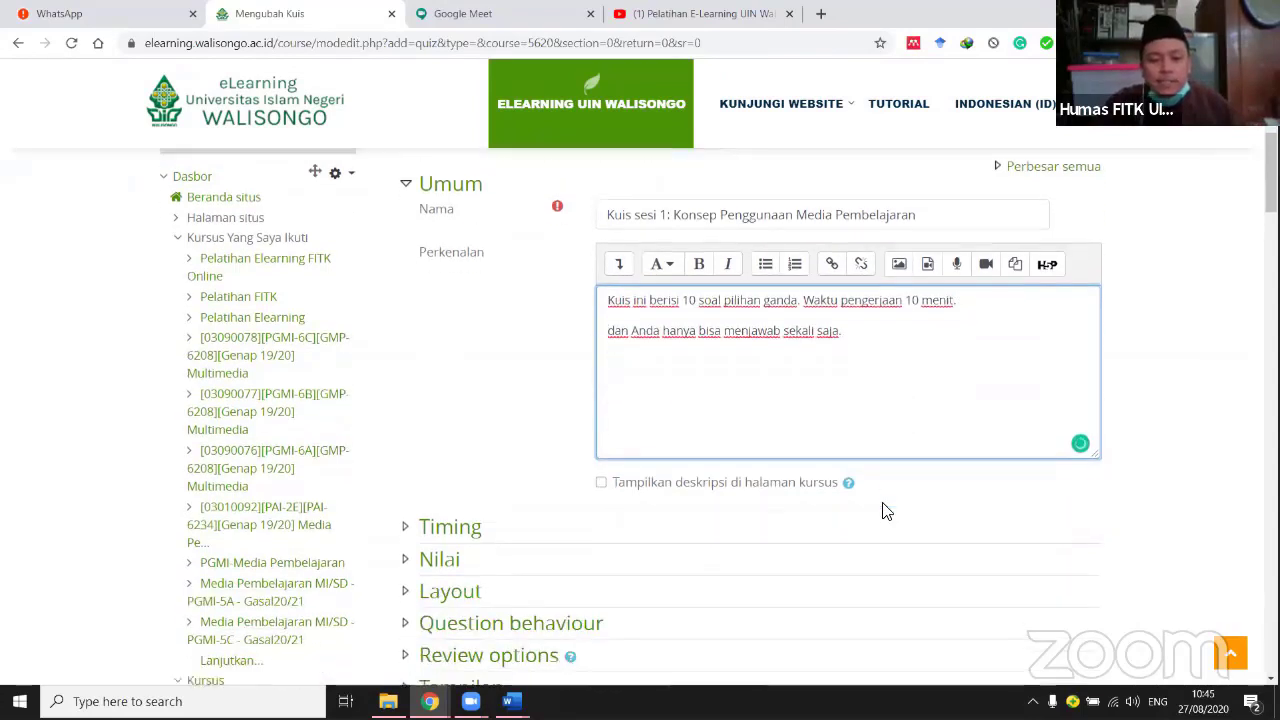
scroll(883, 511, "down", 1)
scroll(706, 511, "down", 1)
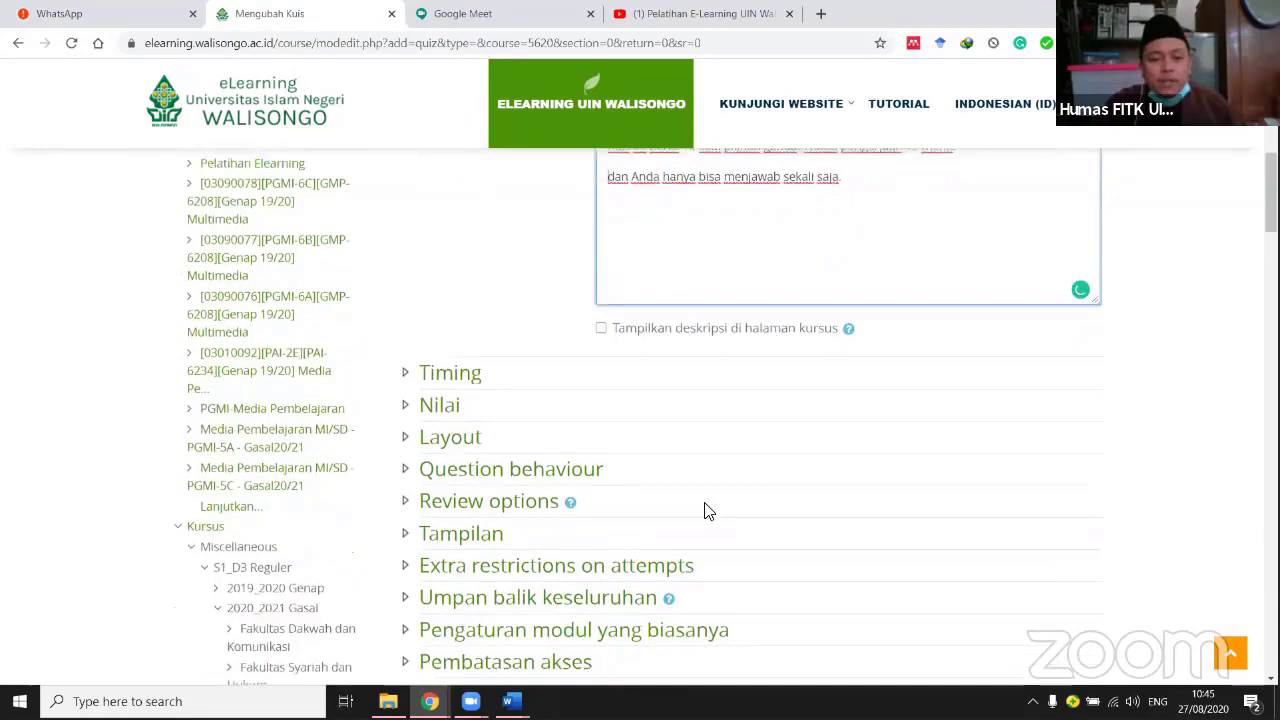
left_click(432, 375)
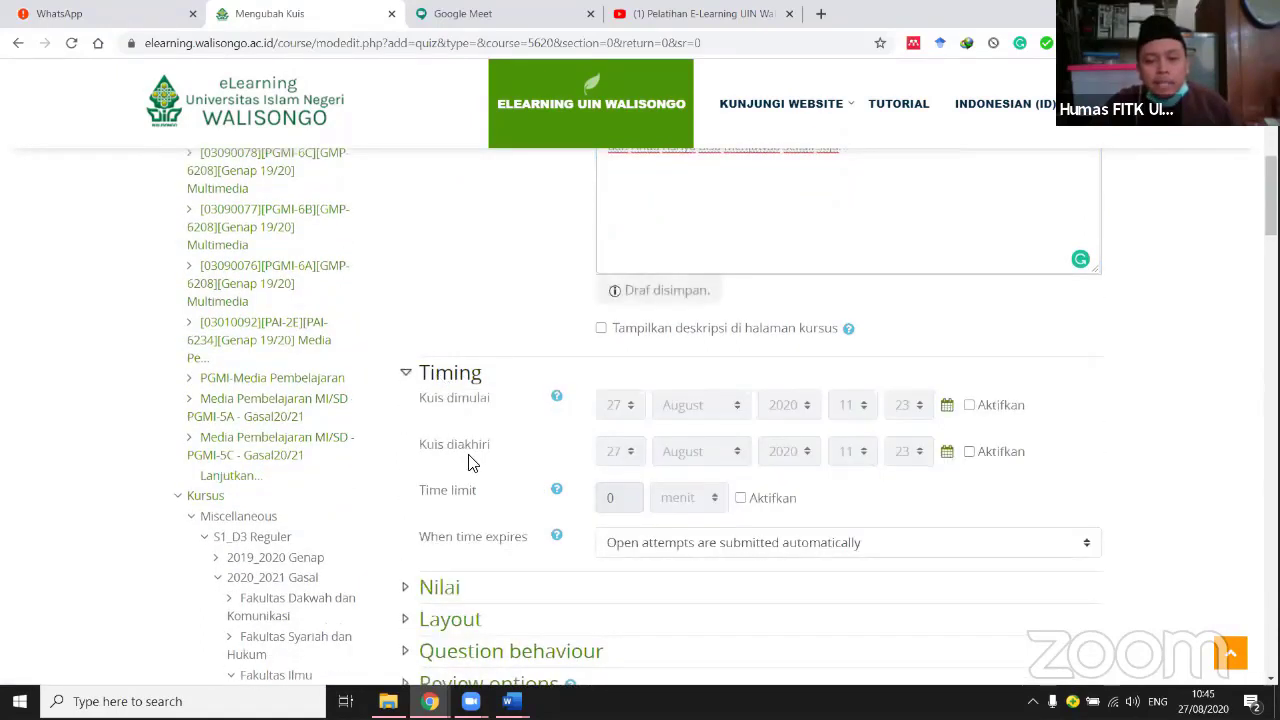
scroll(471, 462, "down", 1)
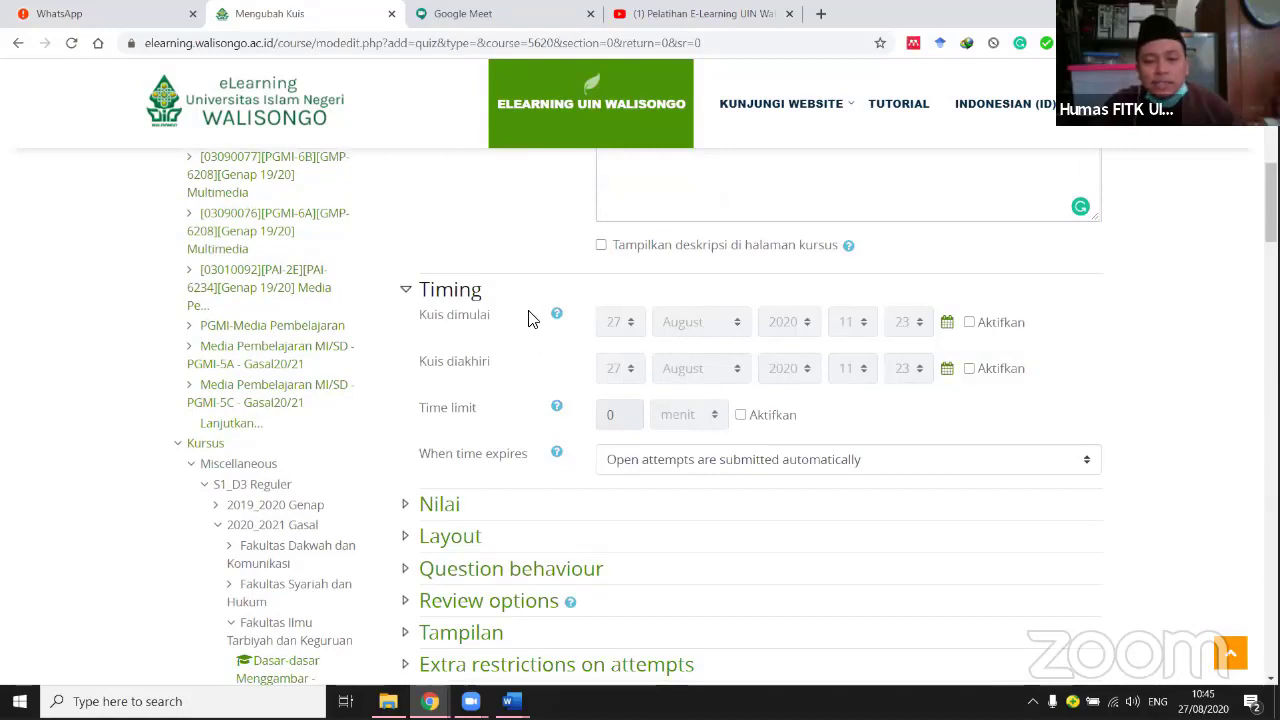
left_click(969, 323)
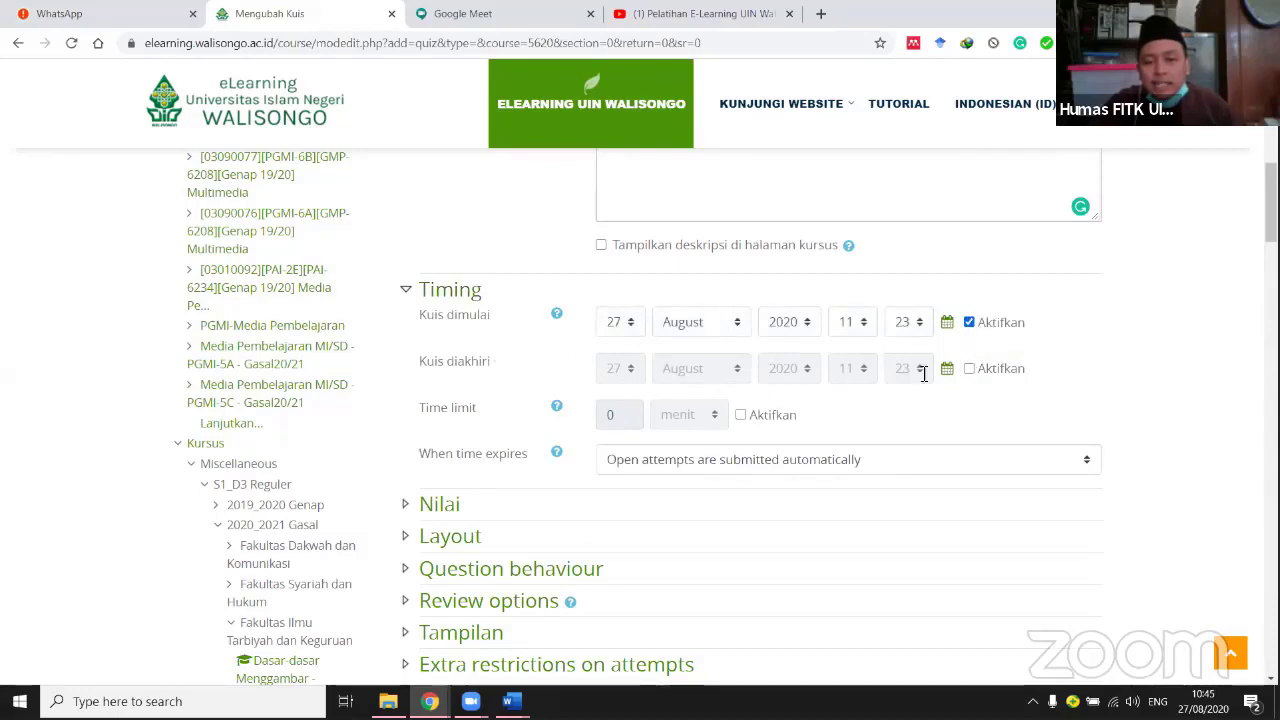
left_click(969, 370)
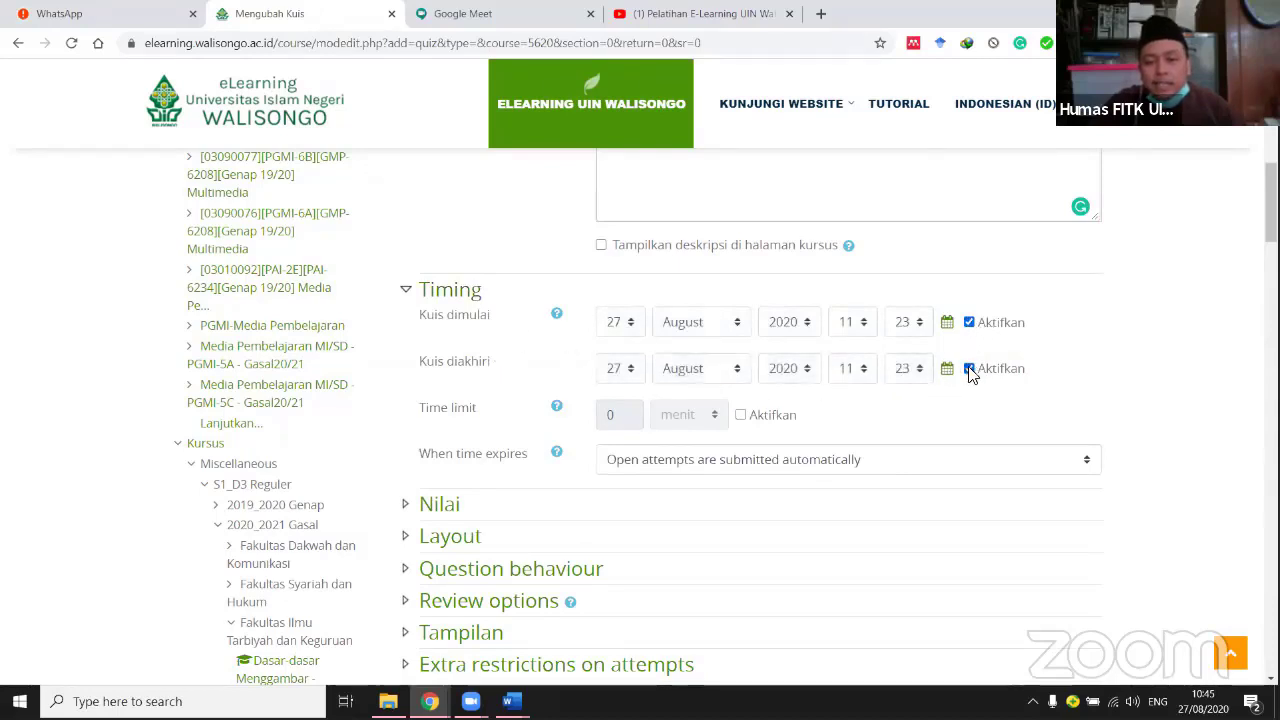
left_click(969, 369)
left_click(969, 323)
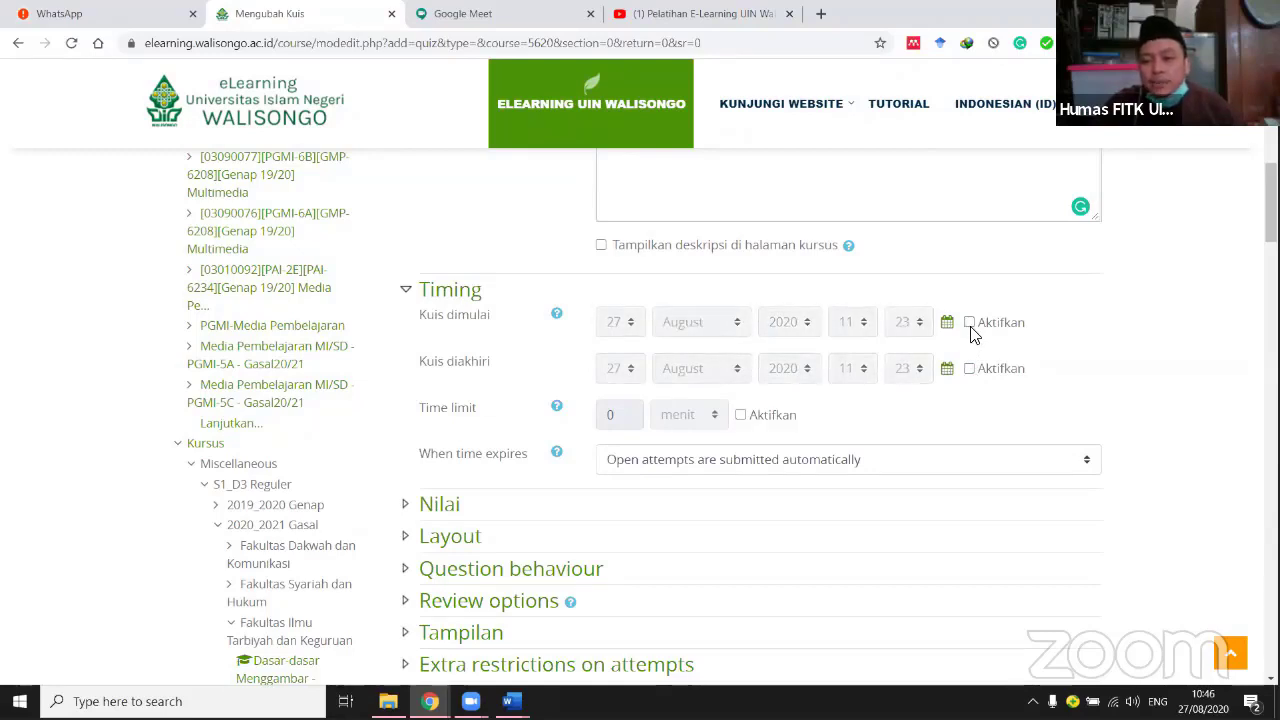
left_click(969, 323)
left_click(970, 369)
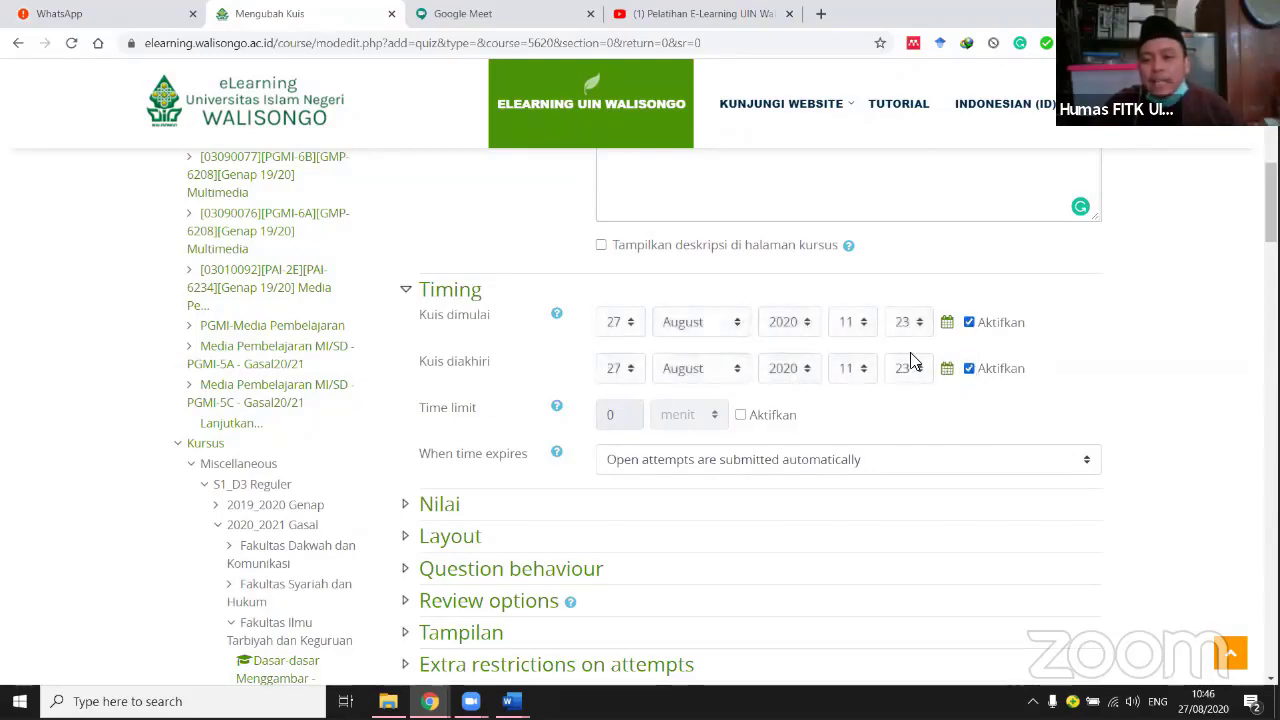
Set the quiz start (Kuis dimulai) to 26 August 2020 at 08:00.
left_click(626, 333)
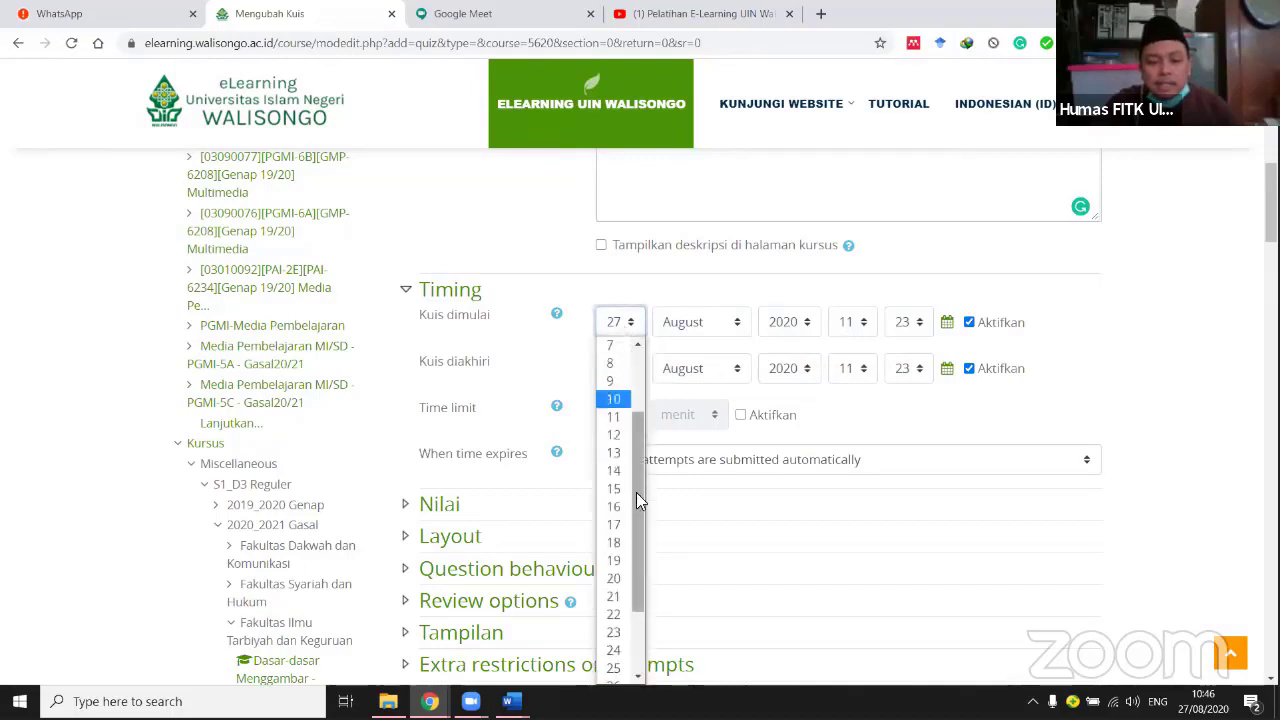
left_click_drag(638, 516, 638, 566)
left_click(630, 590)
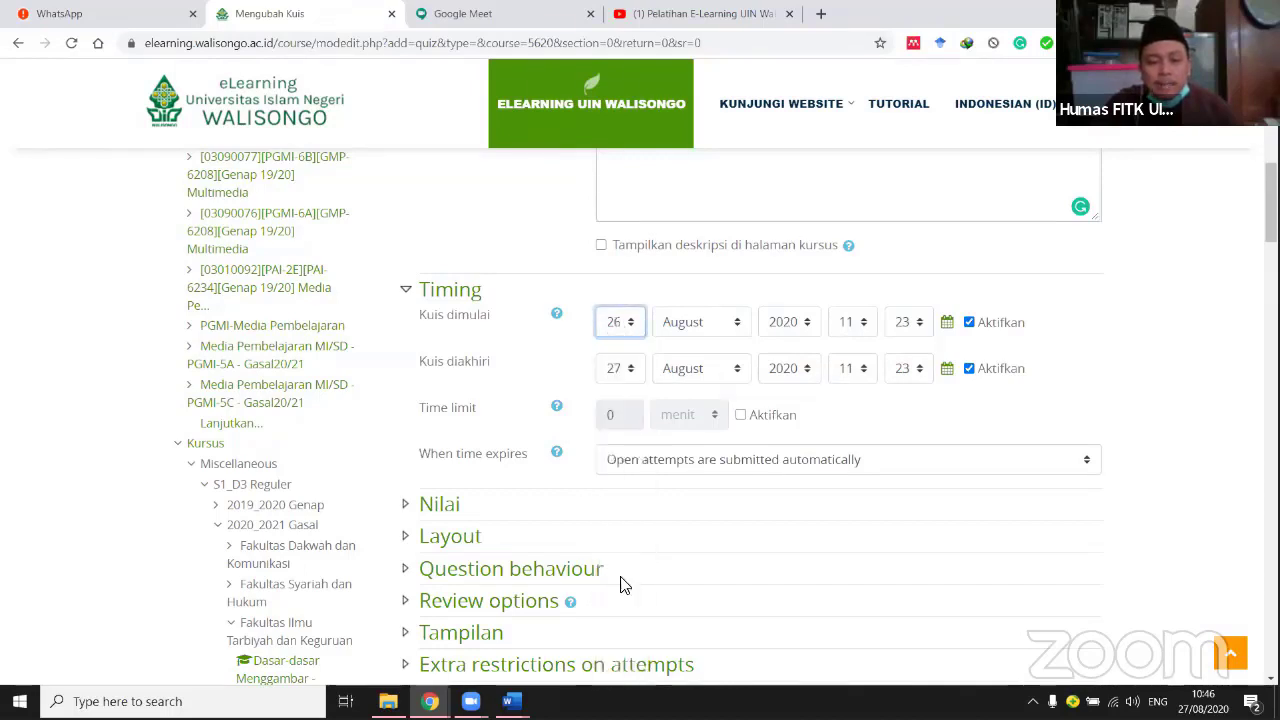
left_click(849, 332)
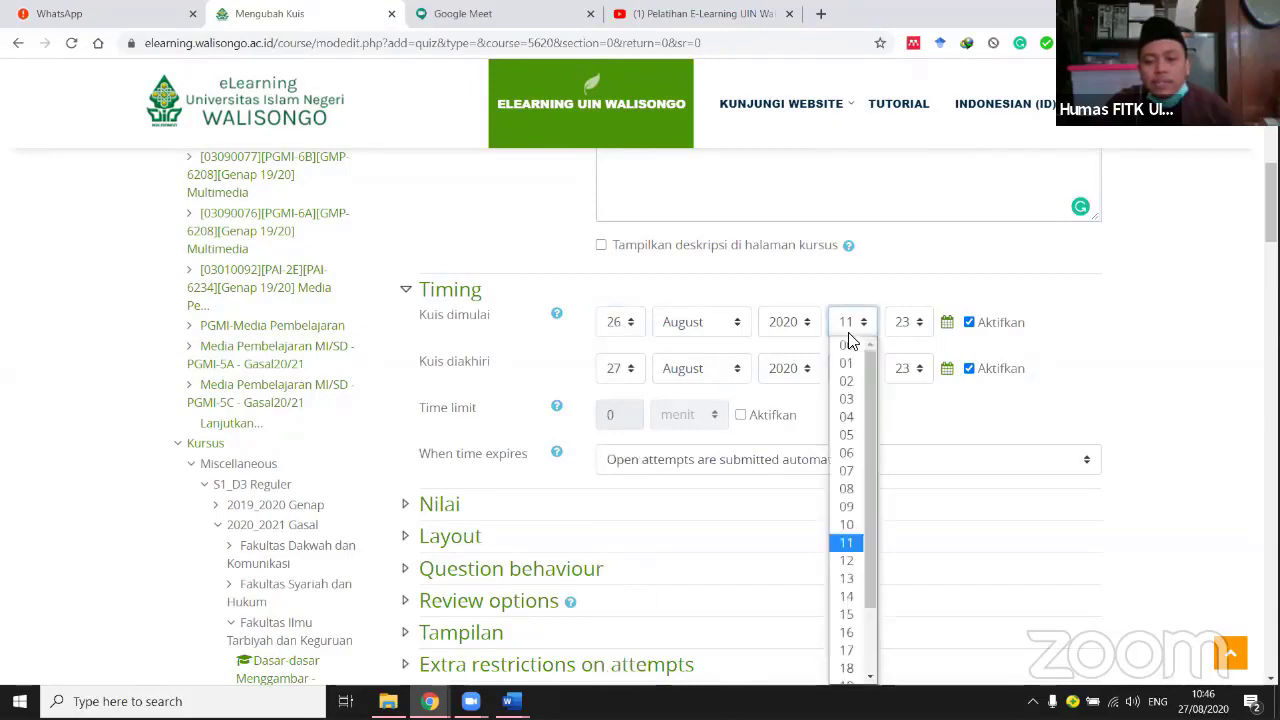
left_click(848, 490)
left_click(912, 328)
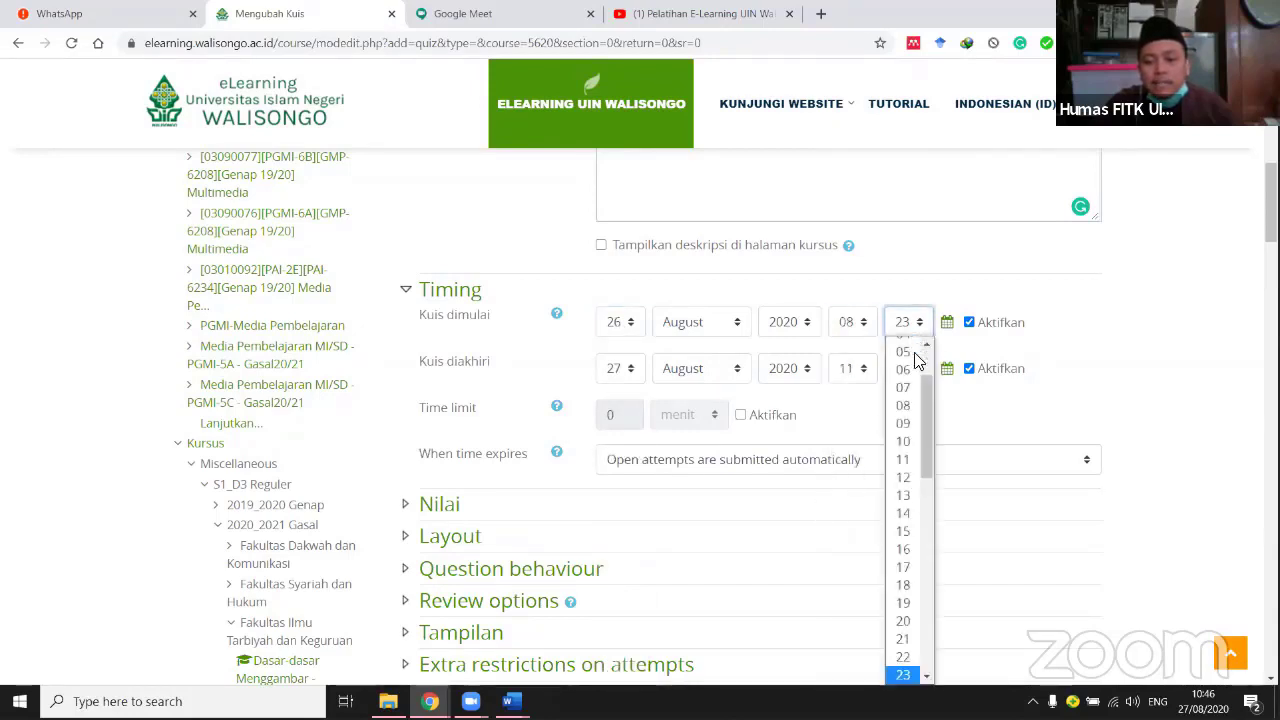
left_click(903, 345)
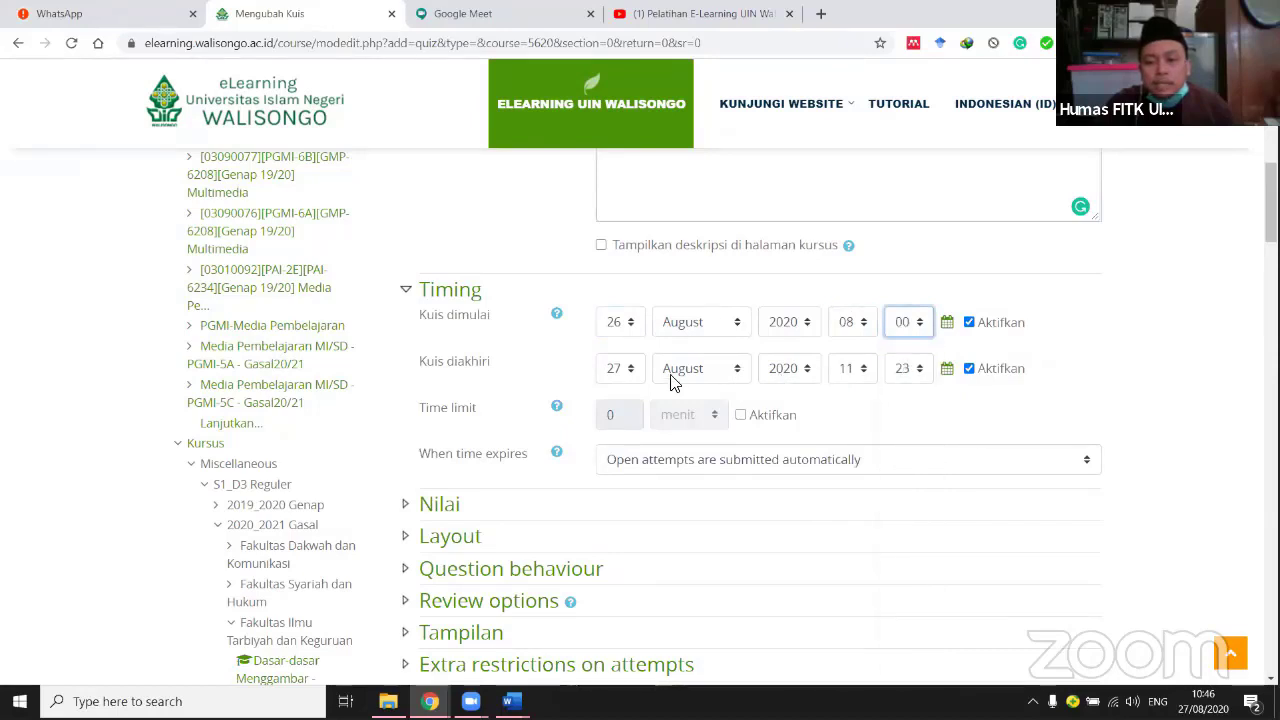
Set the quiz end (Kuis diakhiri) to 26 August 2020 at 15:30.
left_click(613, 368)
left_click(614, 324)
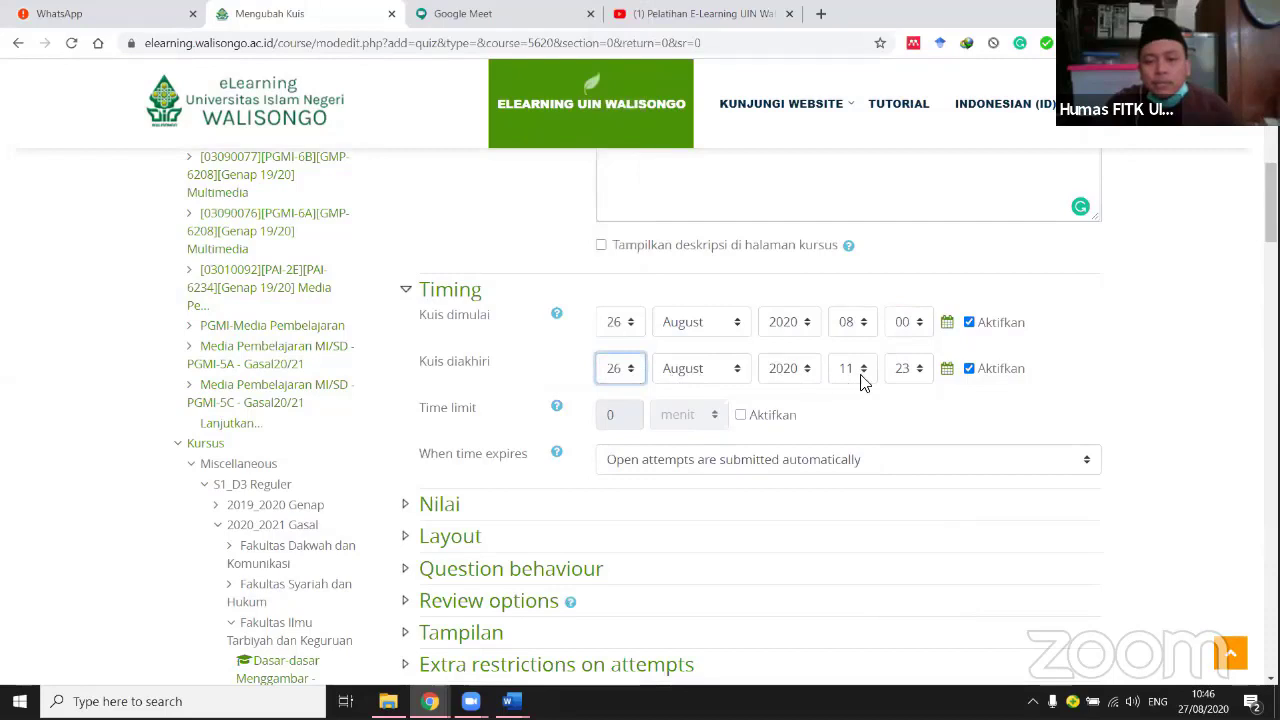
left_click(863, 377)
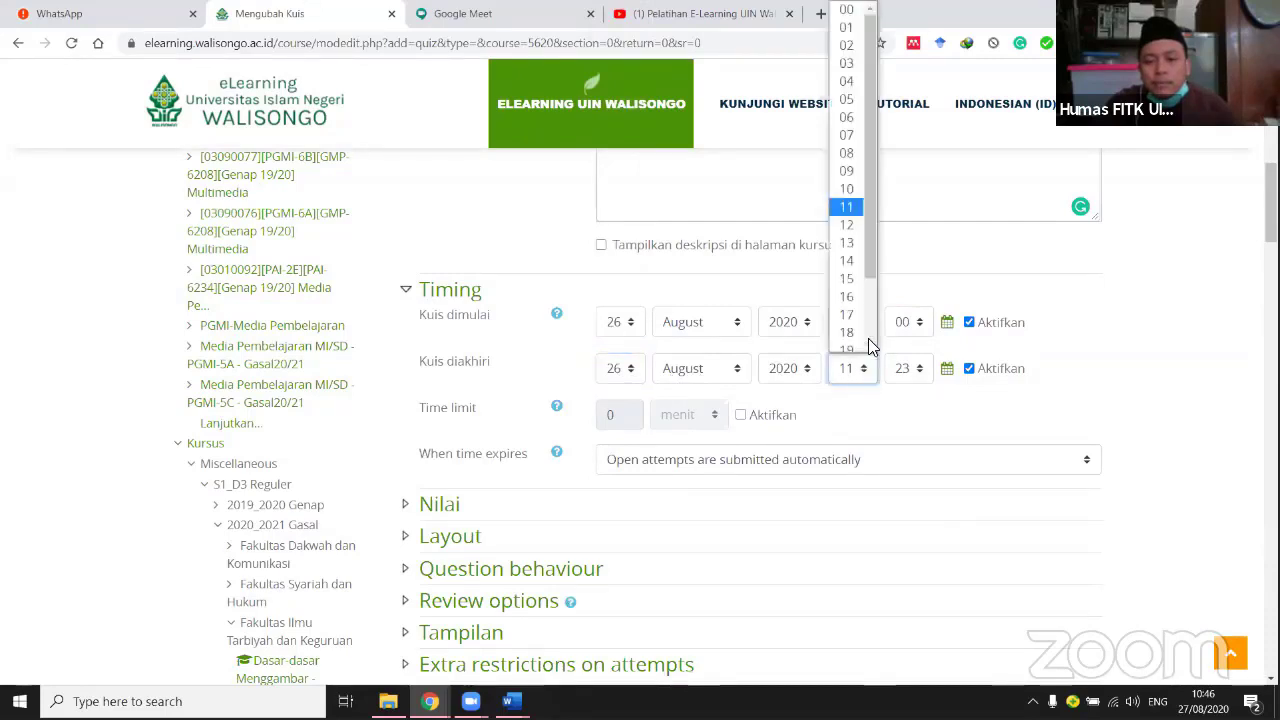
left_click(848, 290)
left_click(914, 372)
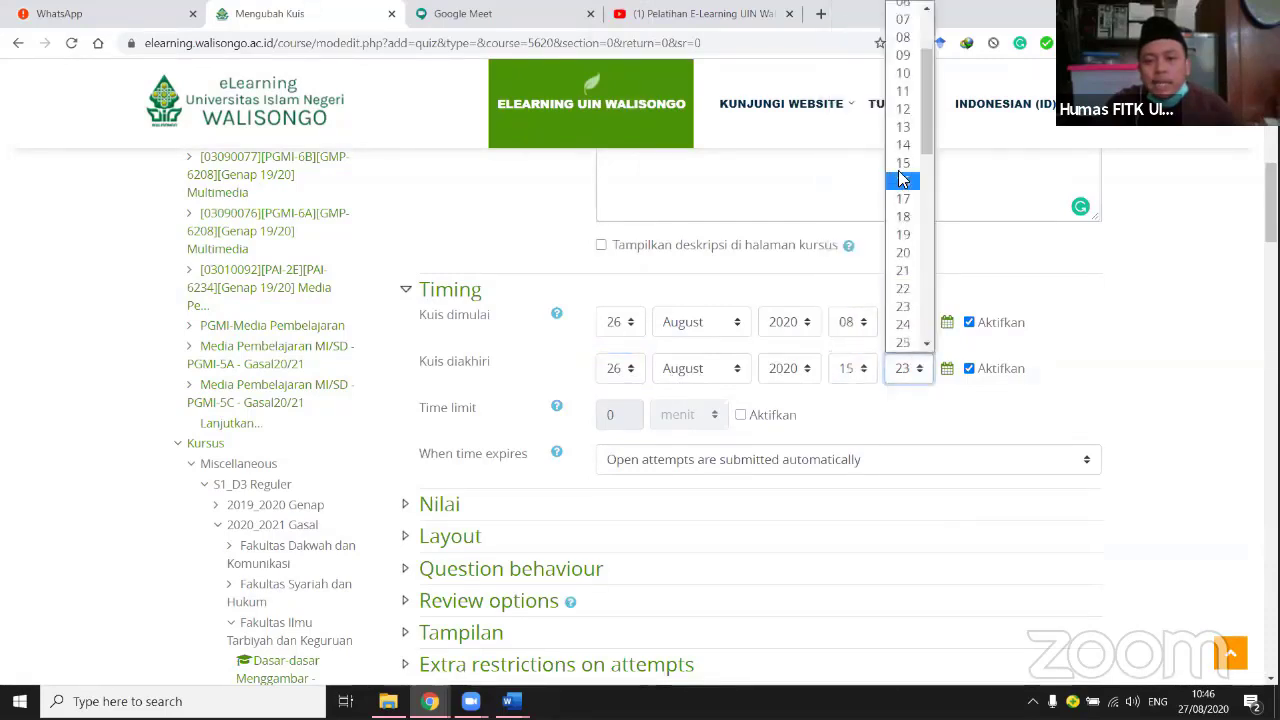
left_click_drag(924, 134, 926, 175)
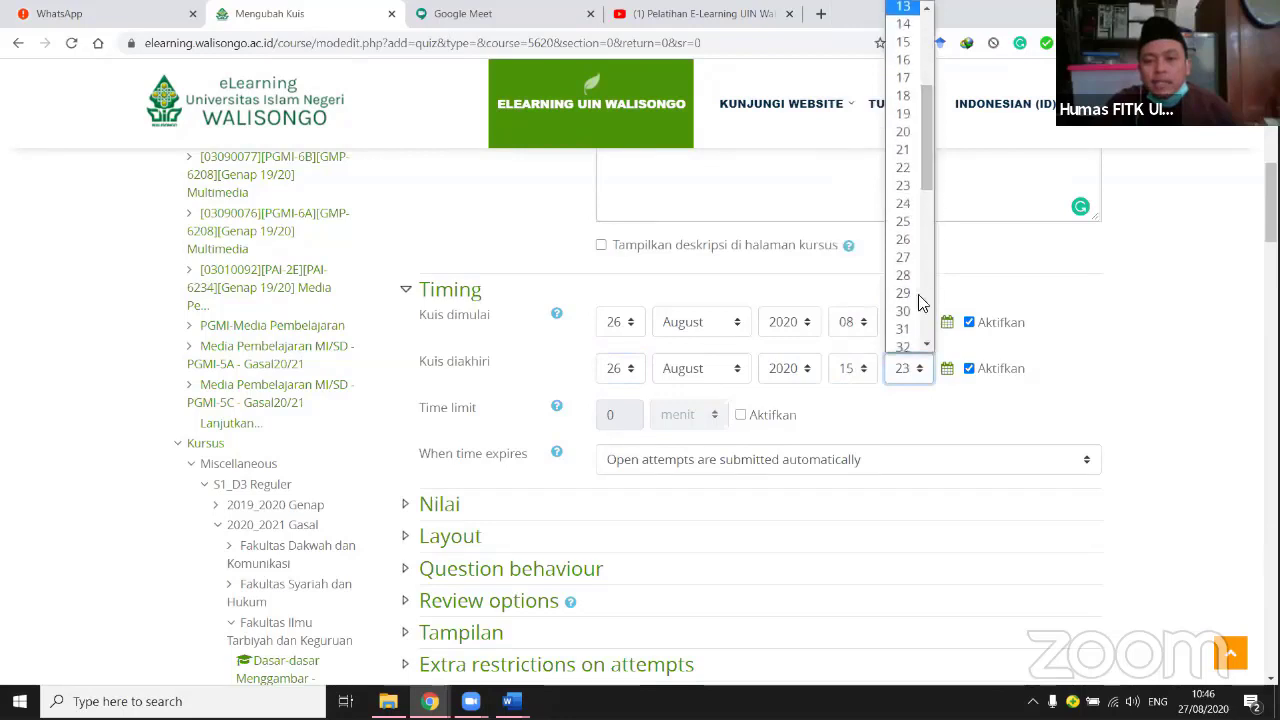
left_click(903, 329)
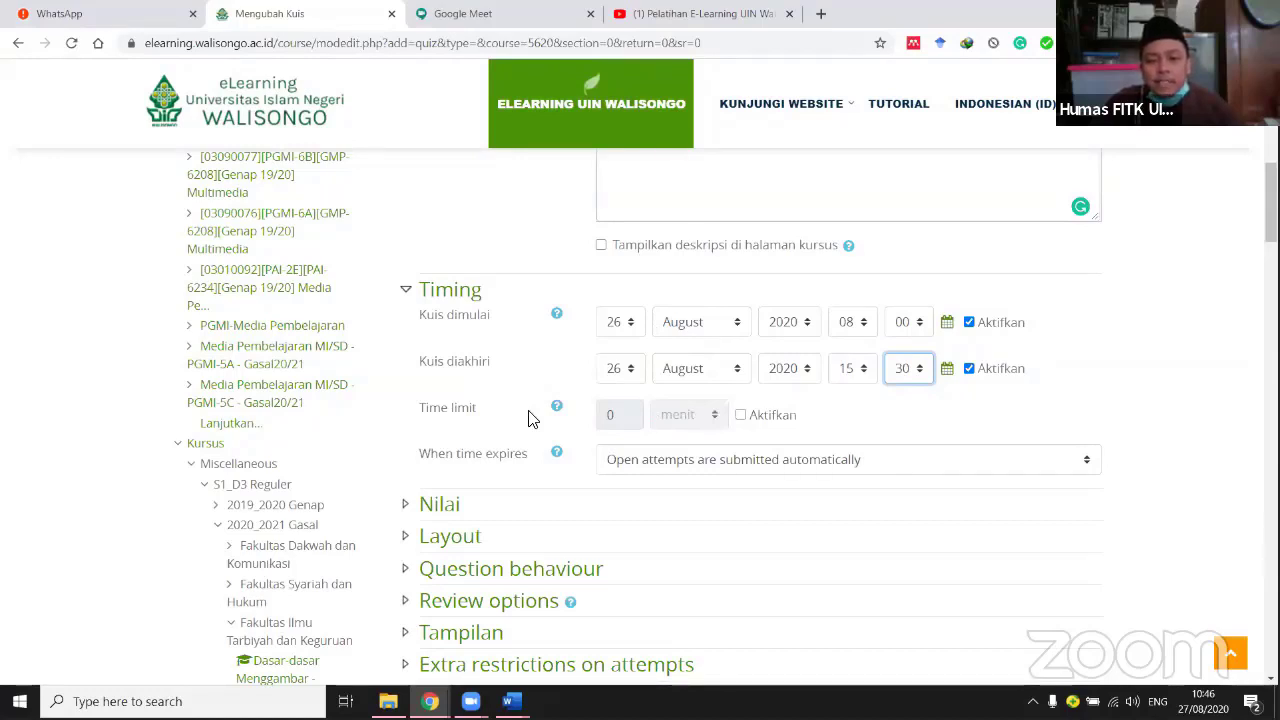
Enable the quiz's Time limit and set it to 10 minutes (menit).
left_click(745, 416)
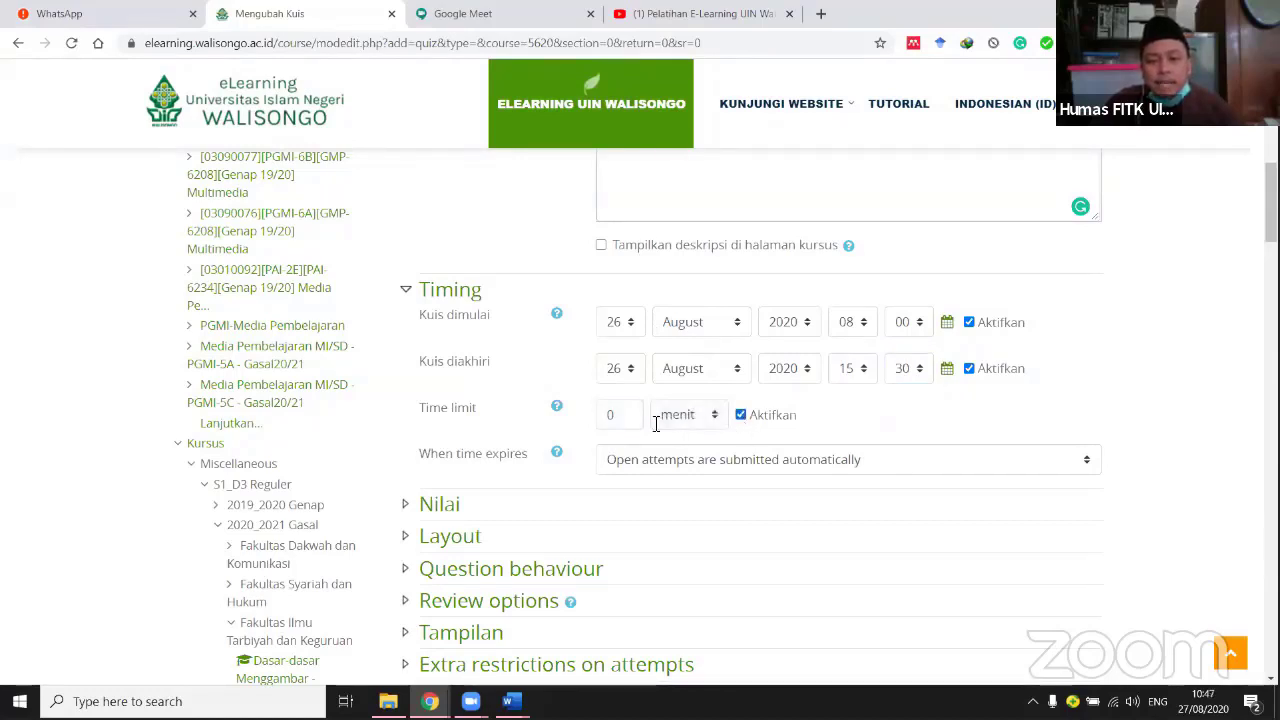
double_click(608, 414)
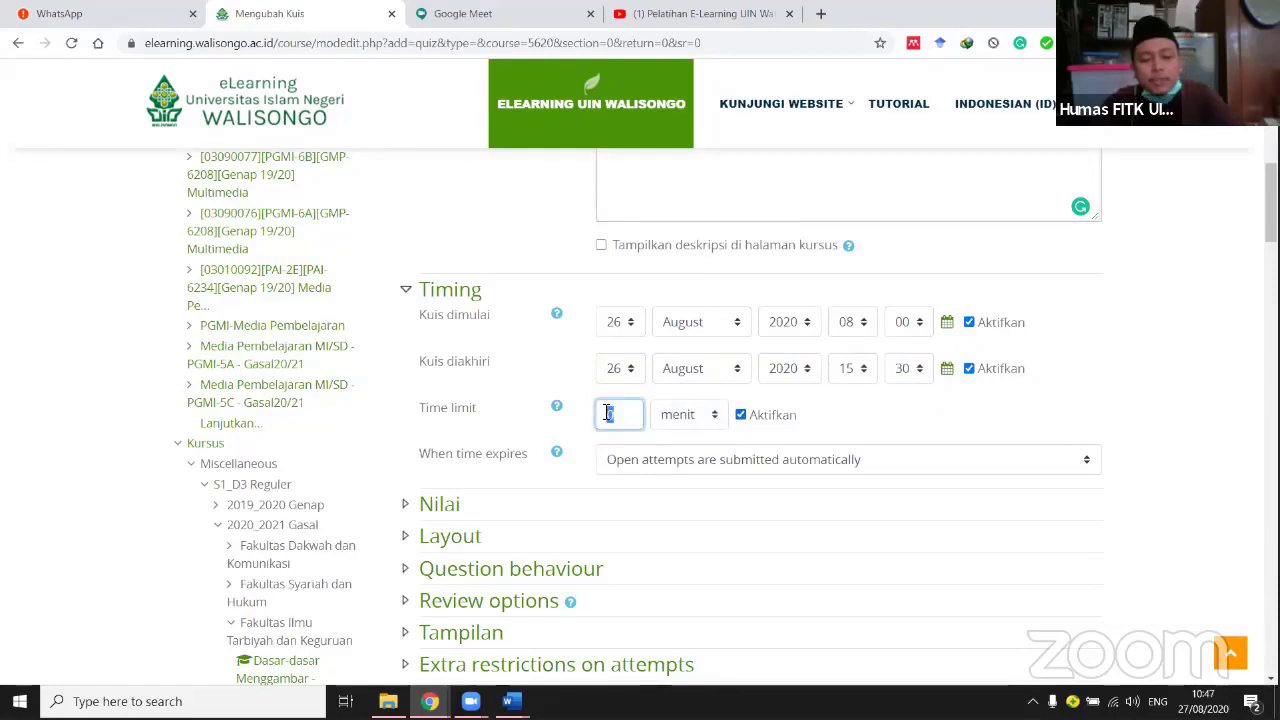
type("10")
left_click(857, 430)
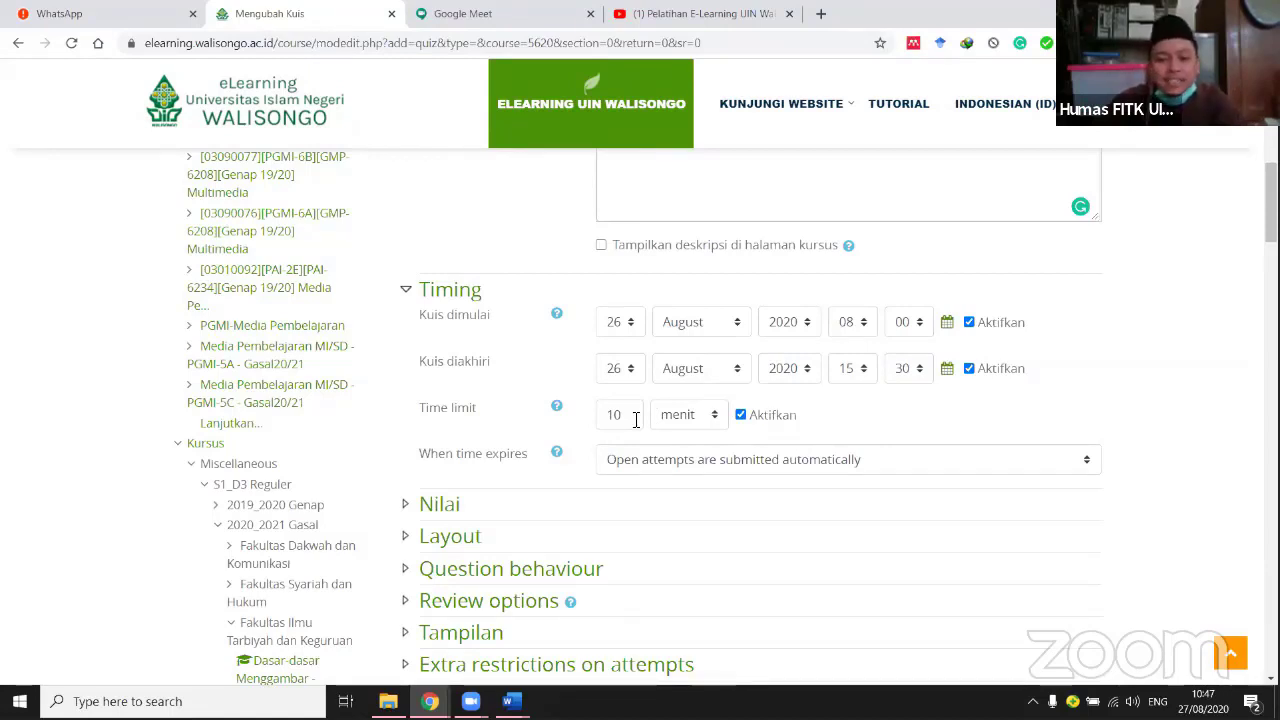
left_click_drag(633, 421, 604, 420)
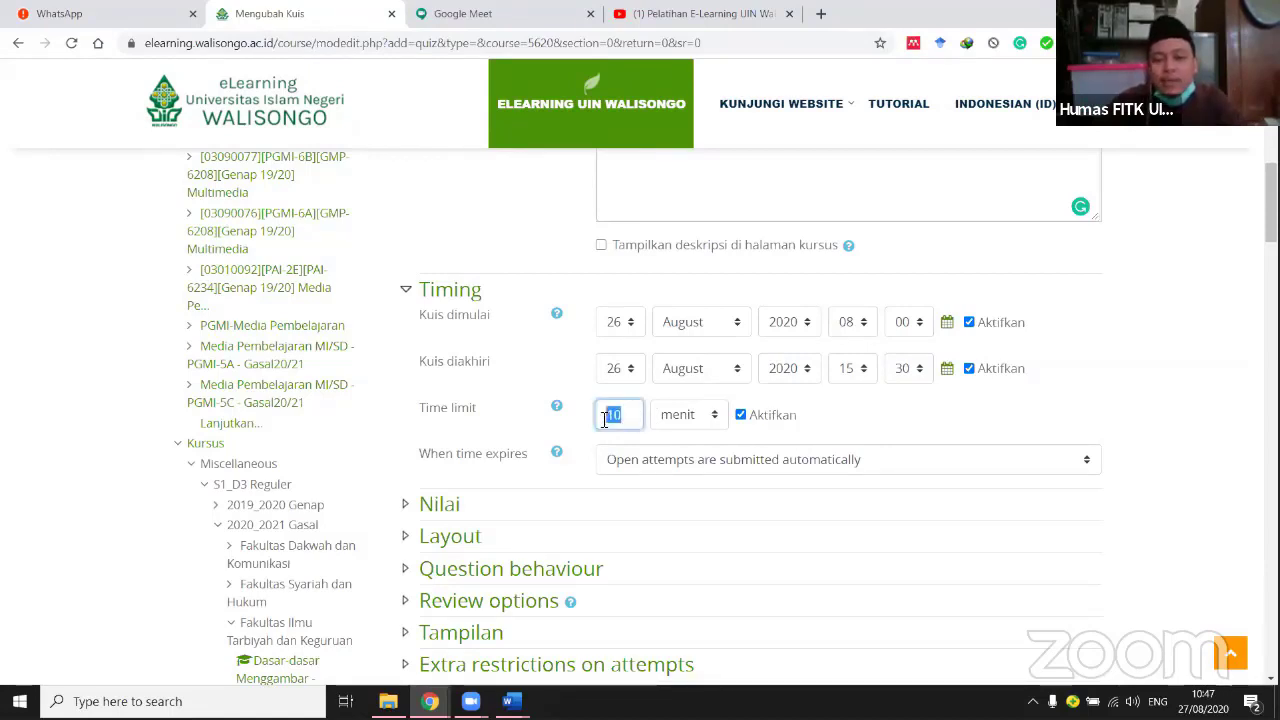
left_click(624, 417)
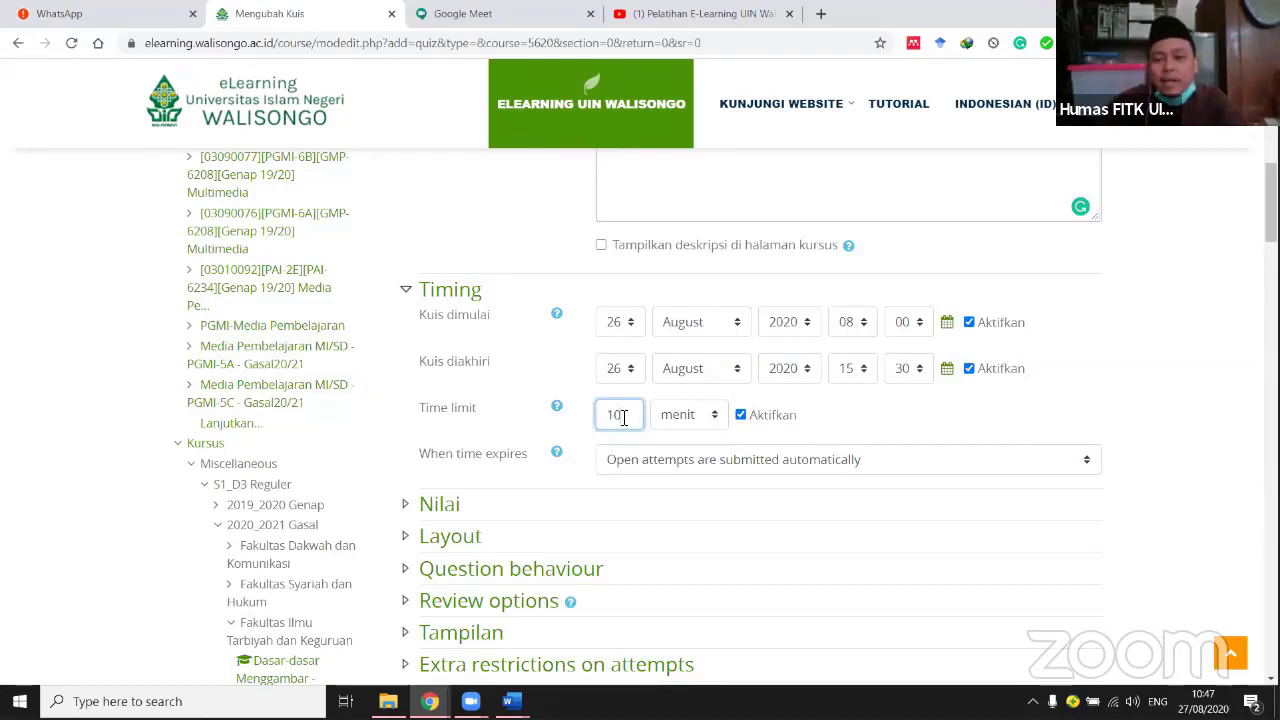
left_click_drag(624, 418, 609, 421)
left_click(640, 420)
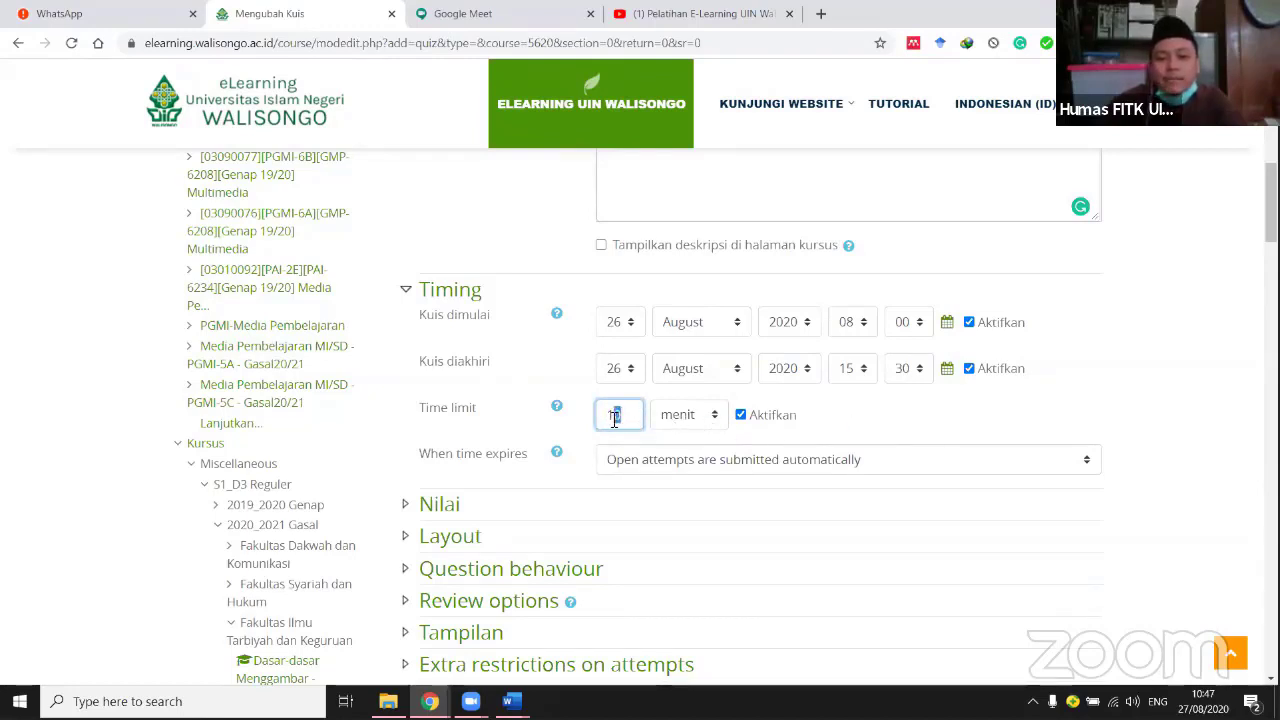
Expand the quiz's Tampilan settings and set Show the user's picture to Large image.
scroll(563, 477, "down", 1)
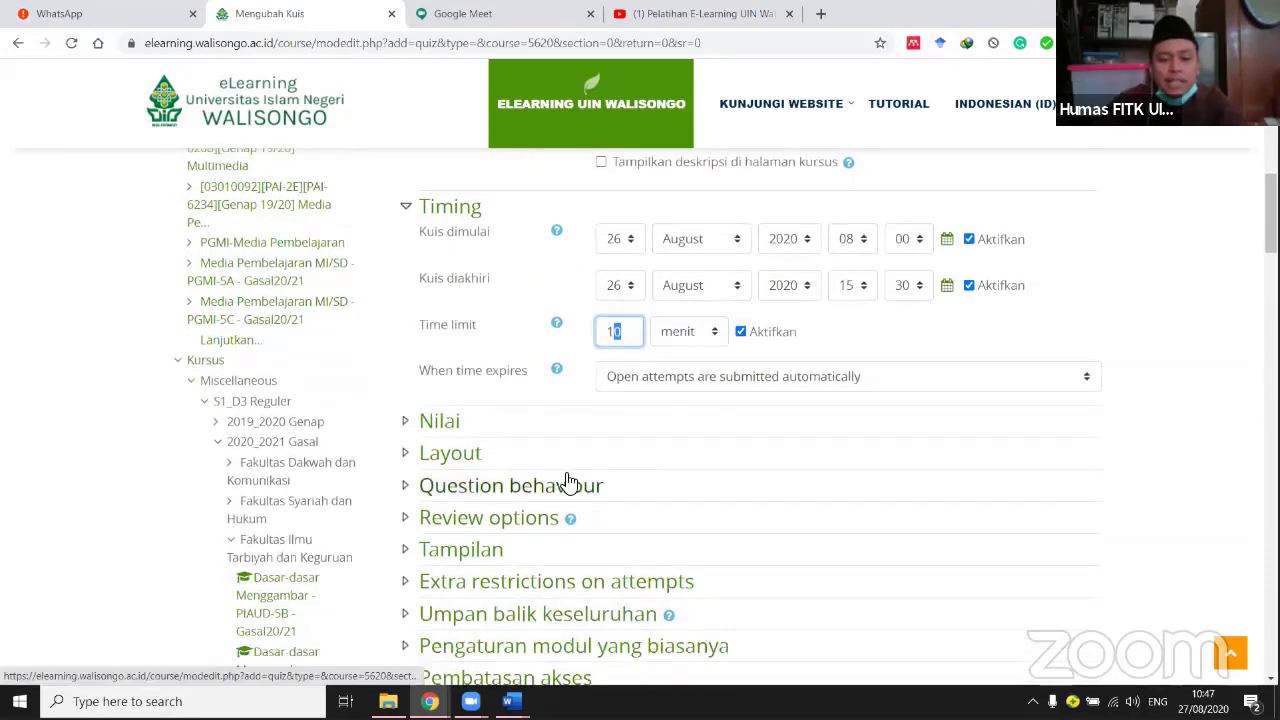
scroll(566, 480, "down", 1)
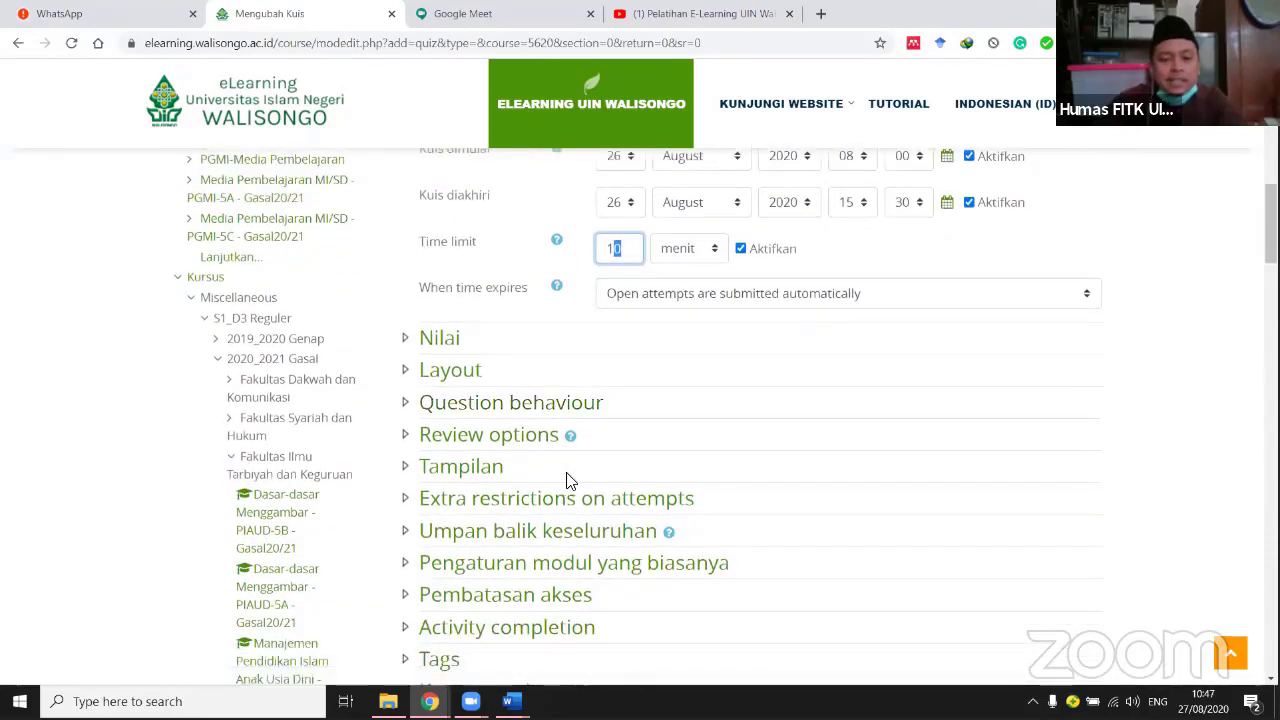
scroll(566, 480, "down", 1)
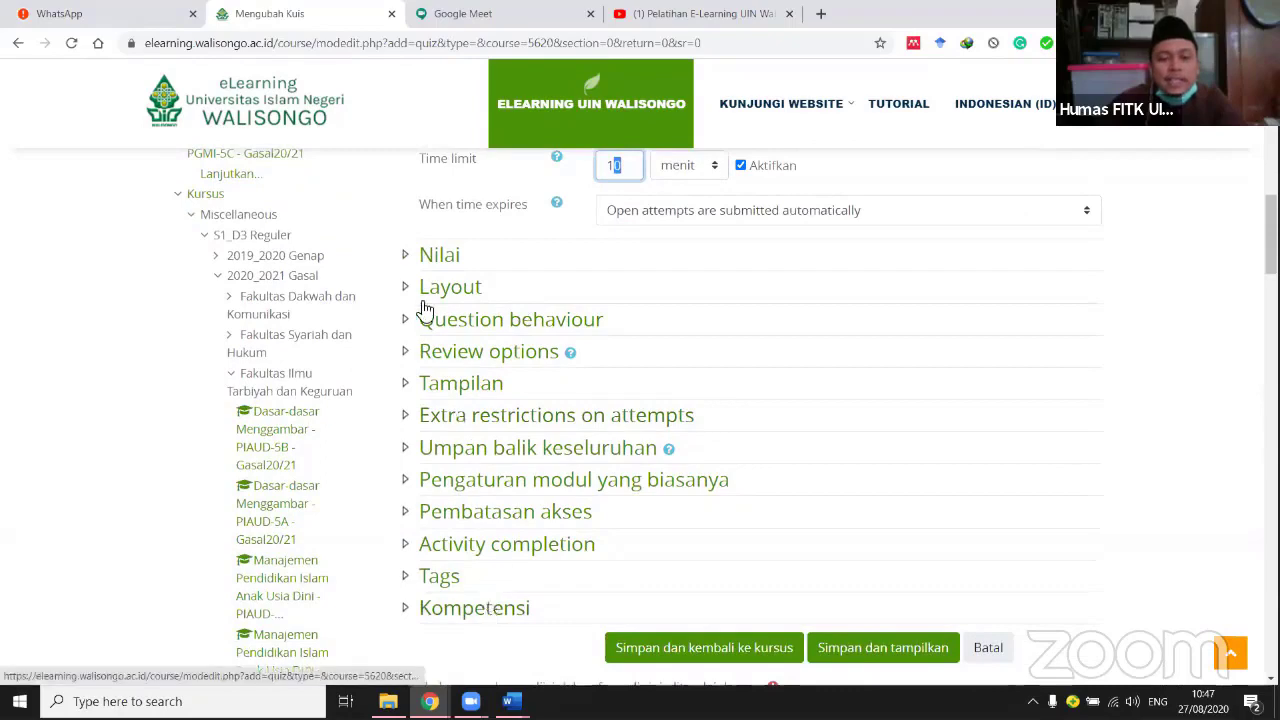
scroll(494, 480, "up", 4)
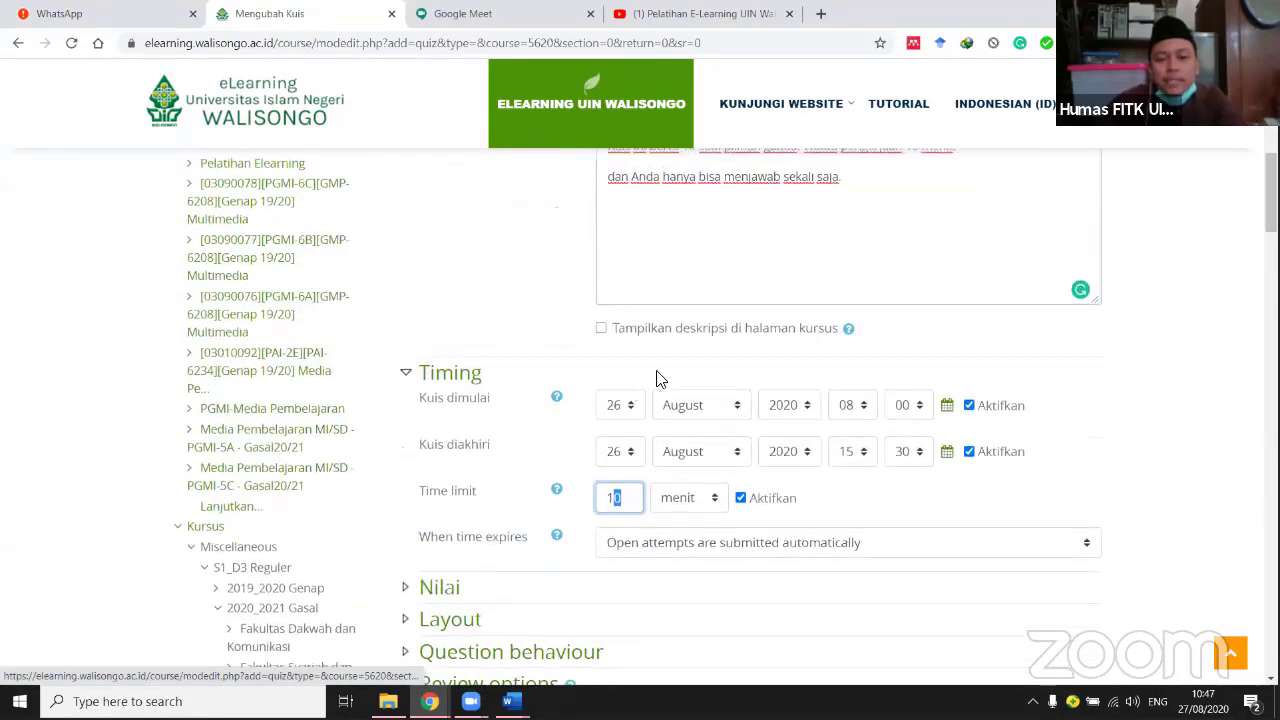
scroll(670, 365, "up", 2)
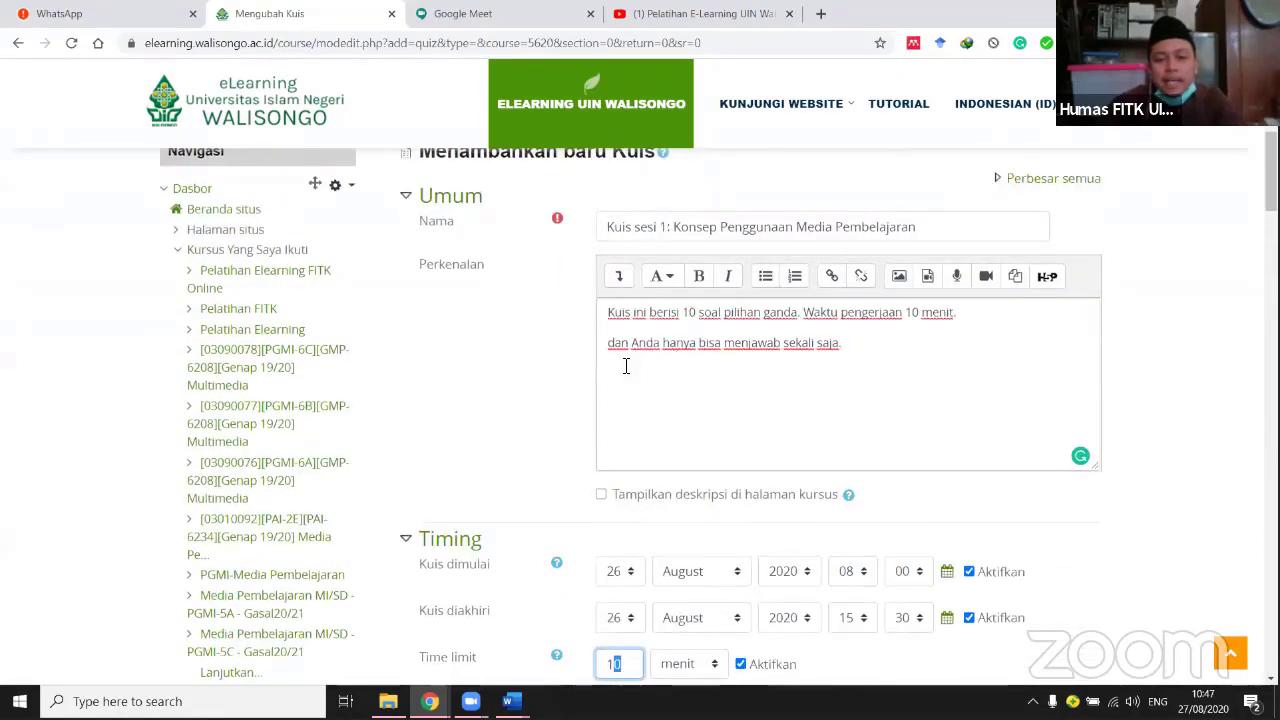
scroll(625, 510, "down", 4)
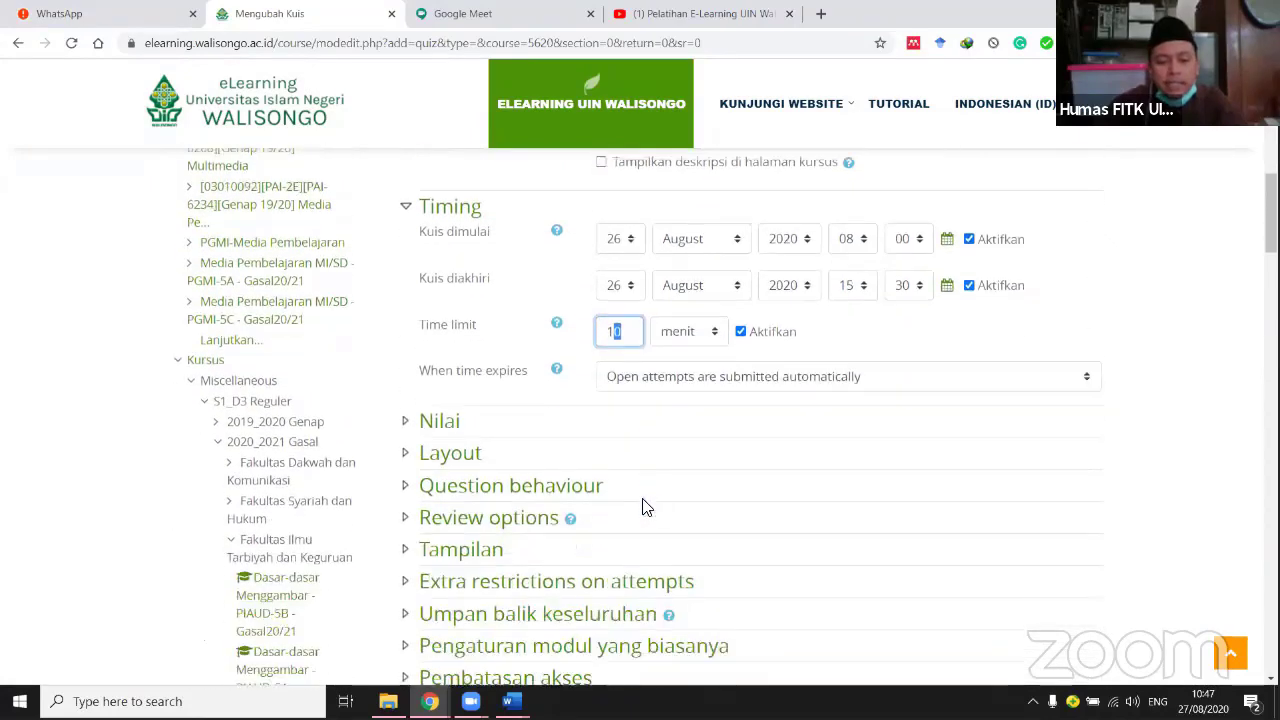
scroll(658, 495, "down", 1)
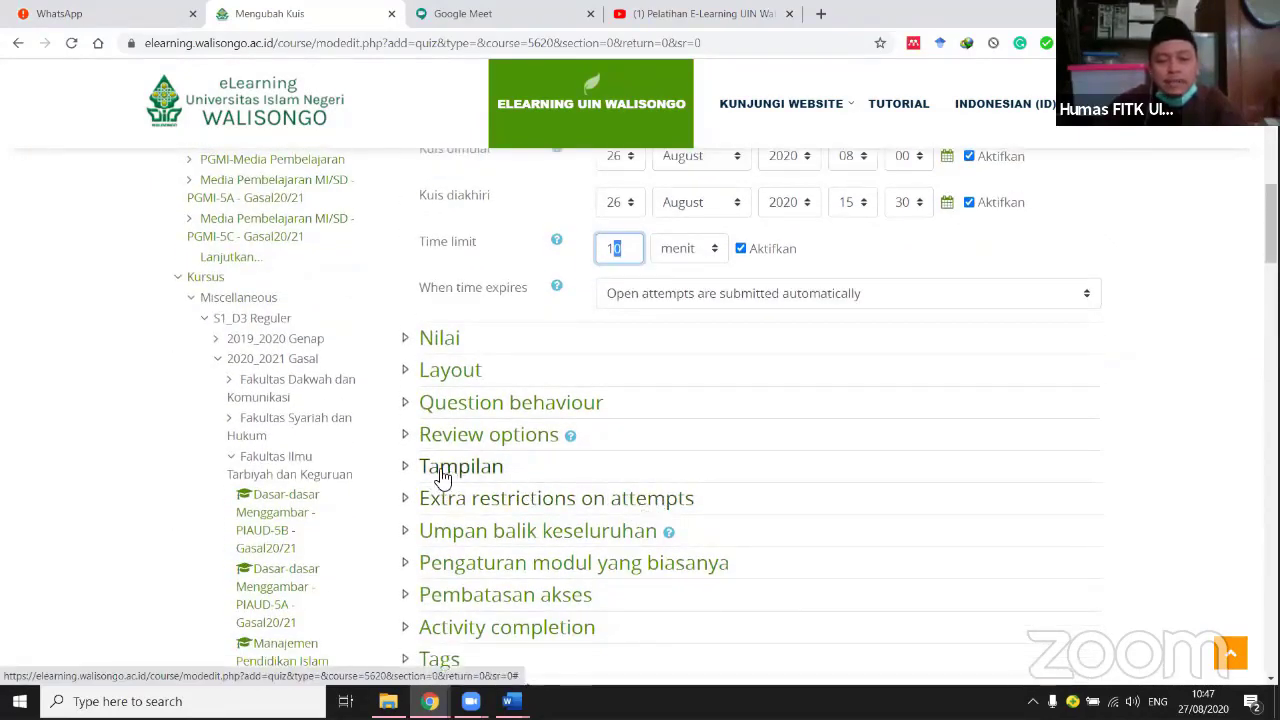
left_click(448, 470)
left_click(634, 505)
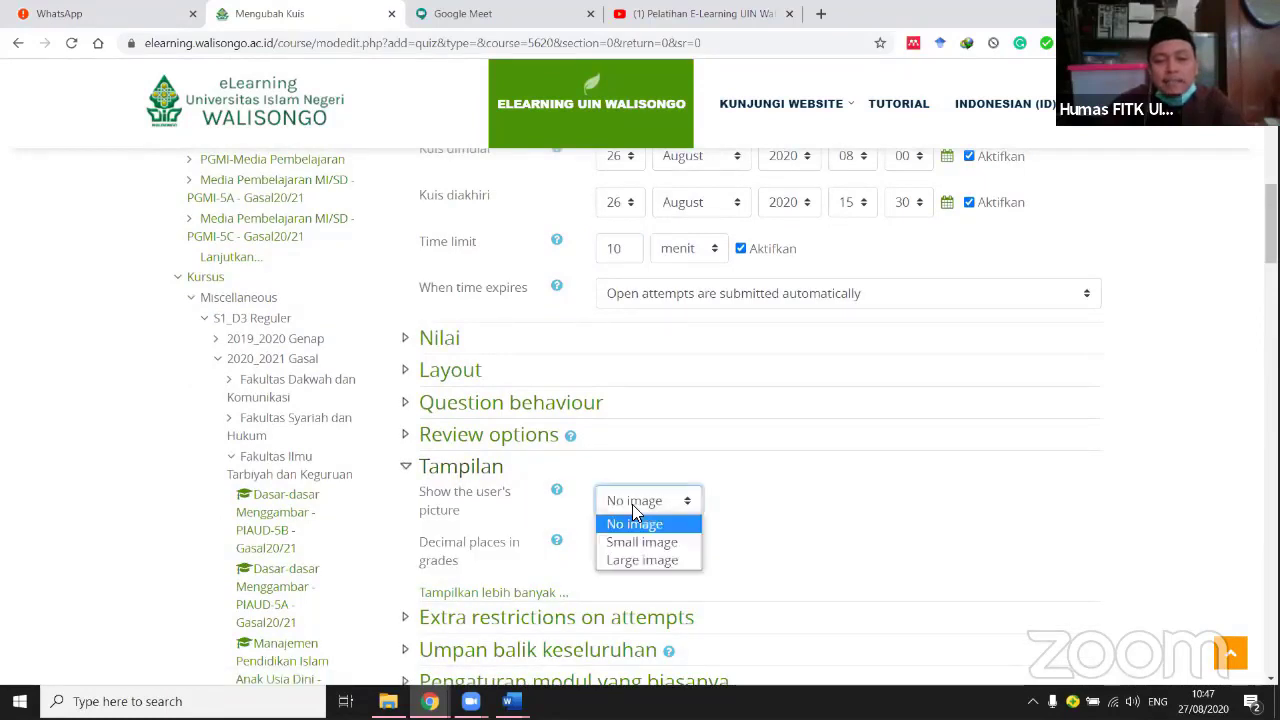
left_click(633, 562)
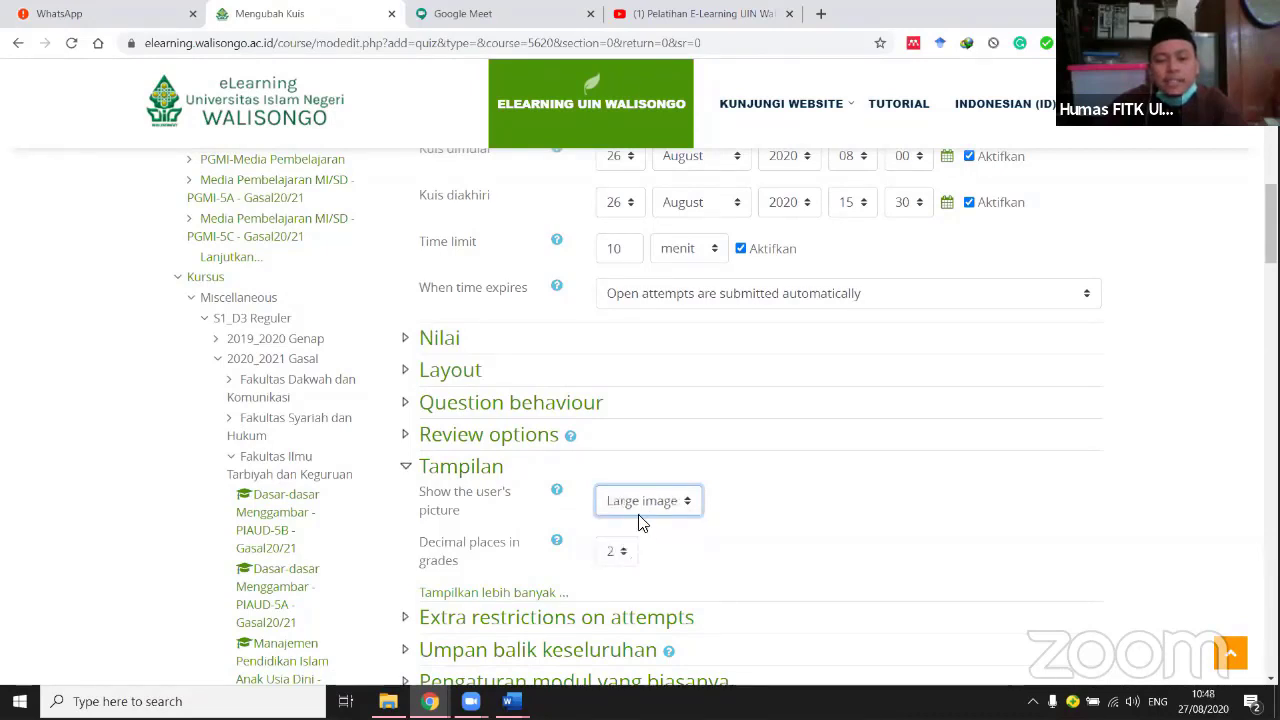
Set Decimal places in grades to 0 in the Tampilan settings.
scroll(640, 515, "down", 1)
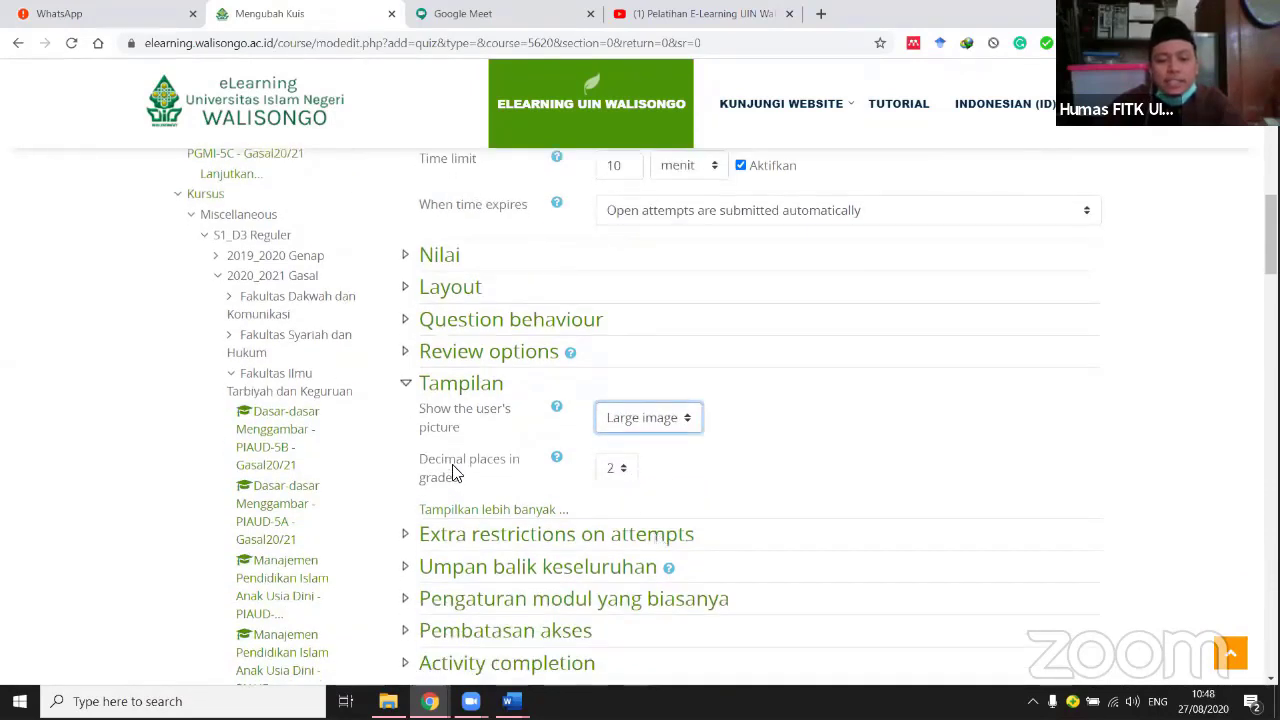
left_click(612, 470)
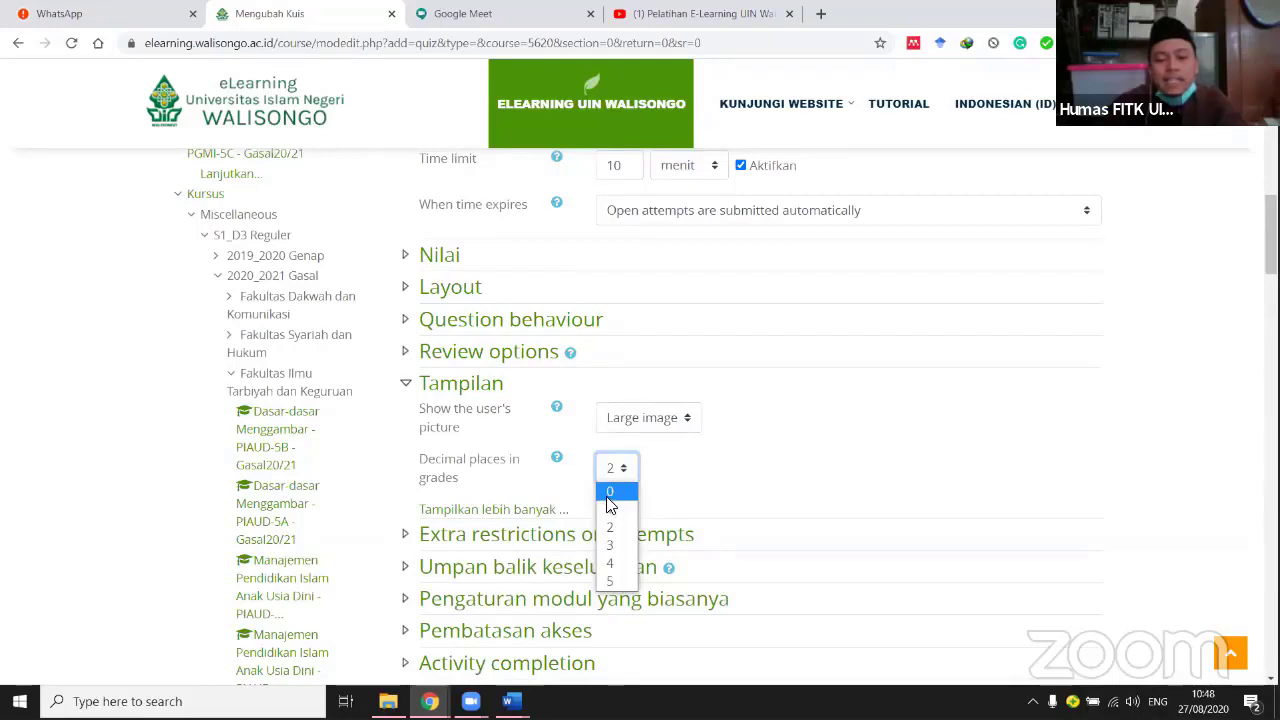
left_click(609, 494)
scroll(697, 535, "down", 2)
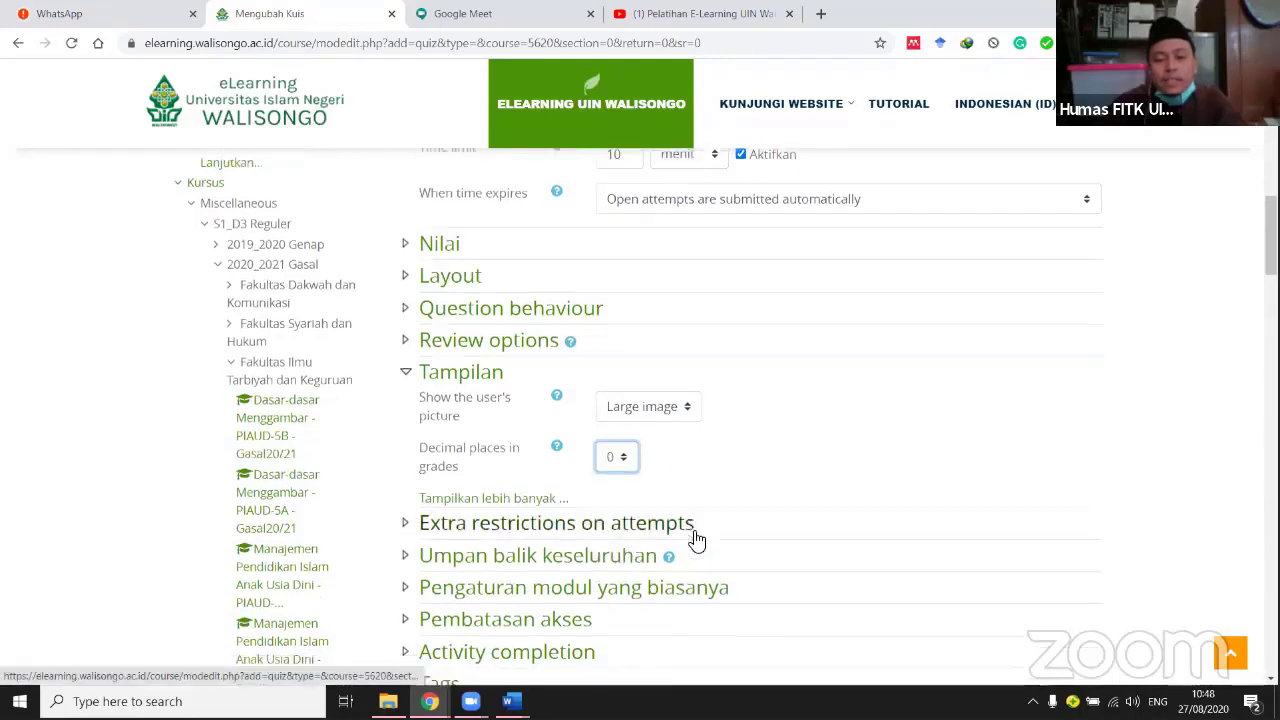
scroll(697, 540, "up", 2)
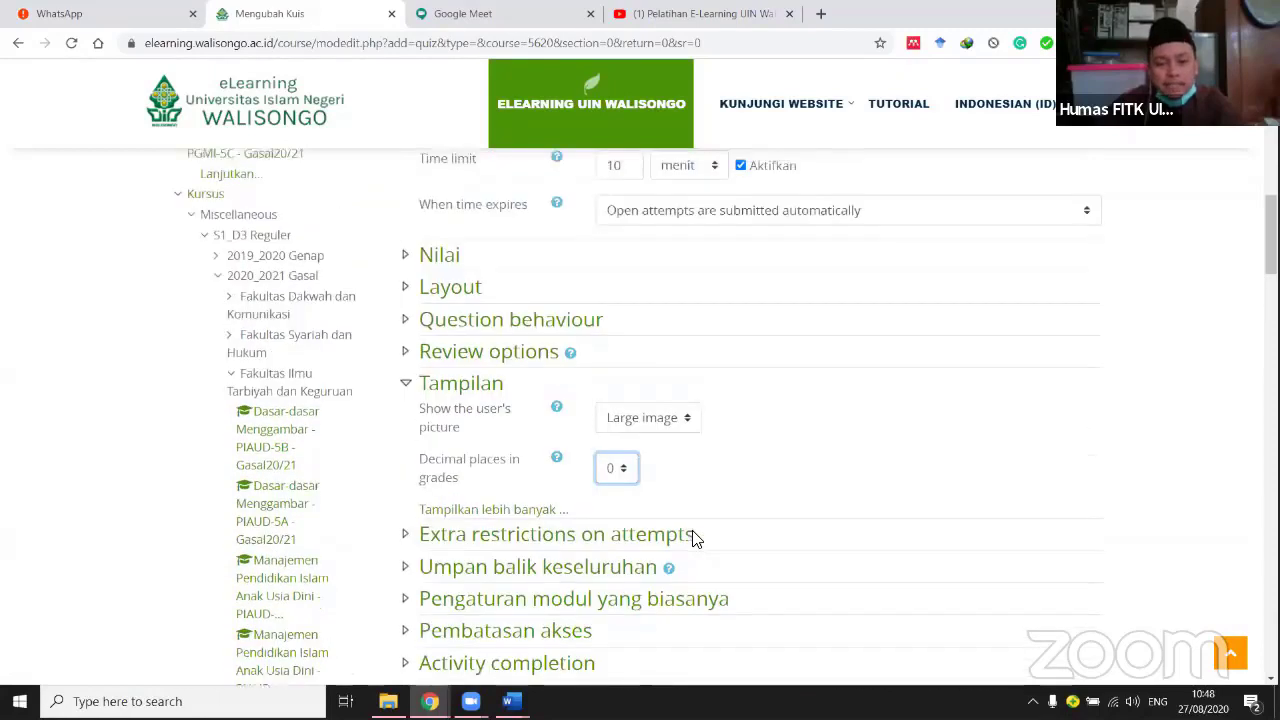
In Activity completion, set completion tracking to "Show activity as complete when conditions are met" and require that students receive a grade.
scroll(620, 575, "down", 3)
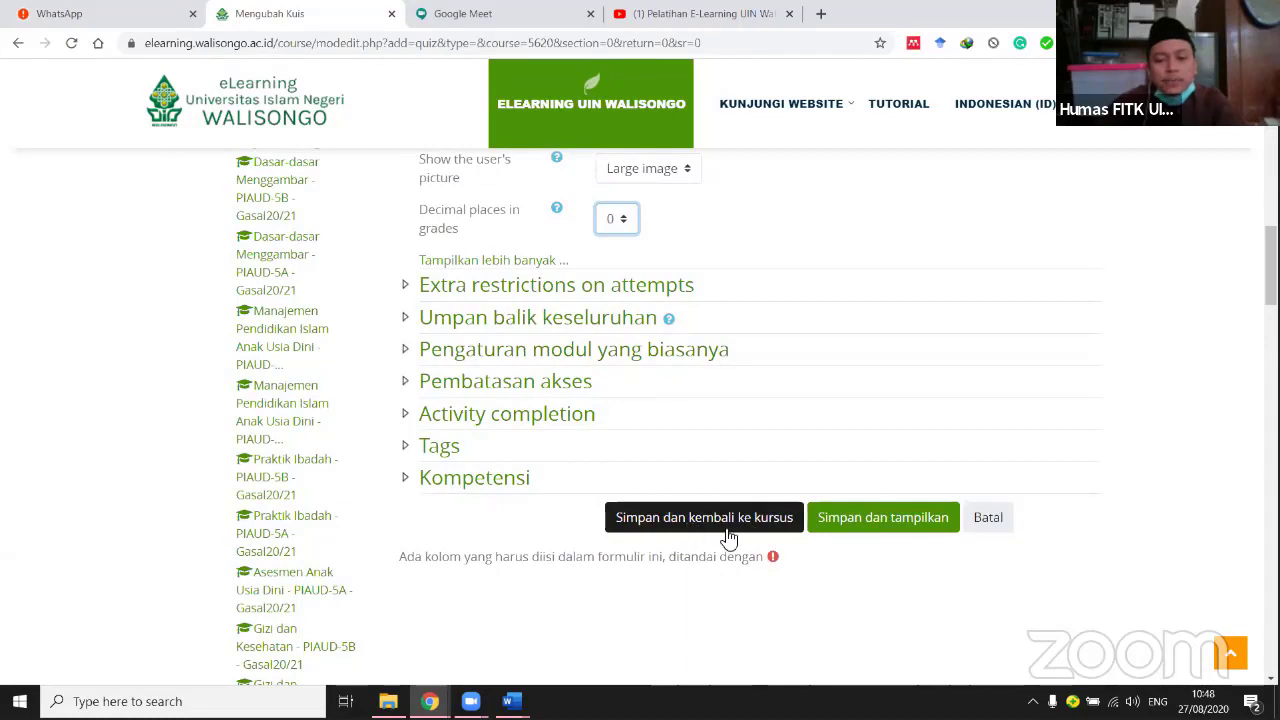
left_click(472, 417)
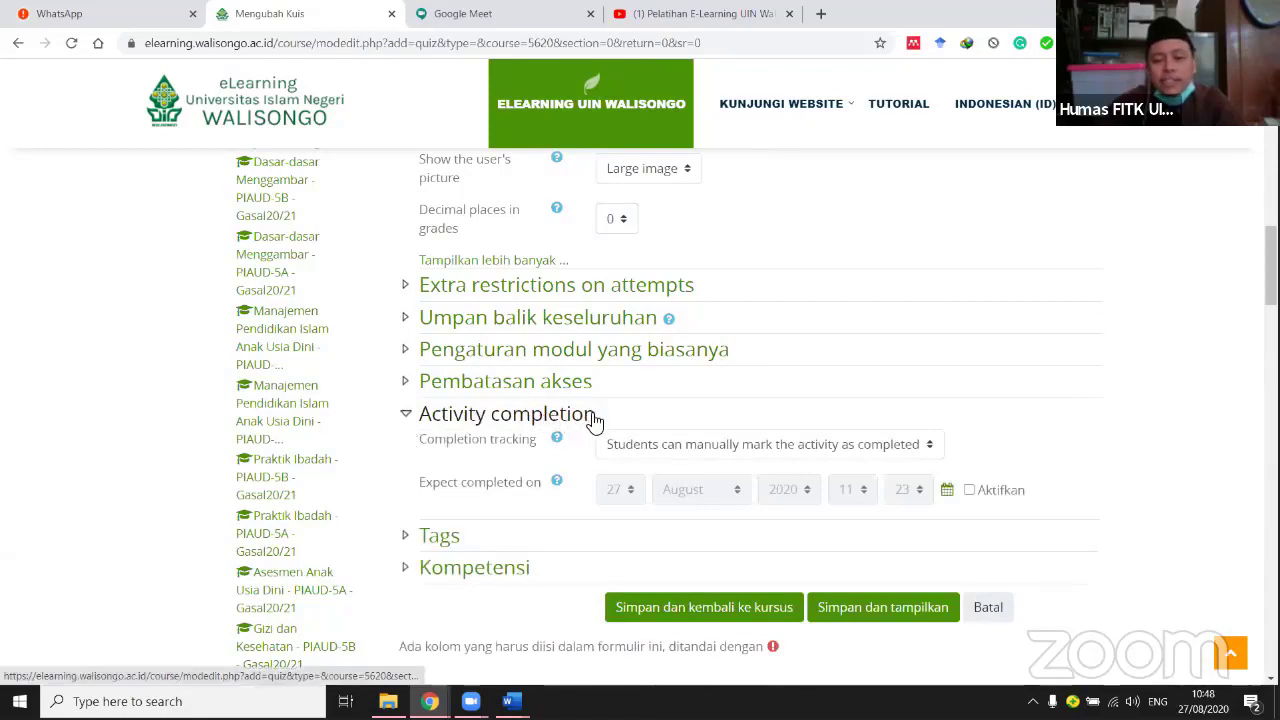
left_click(640, 450)
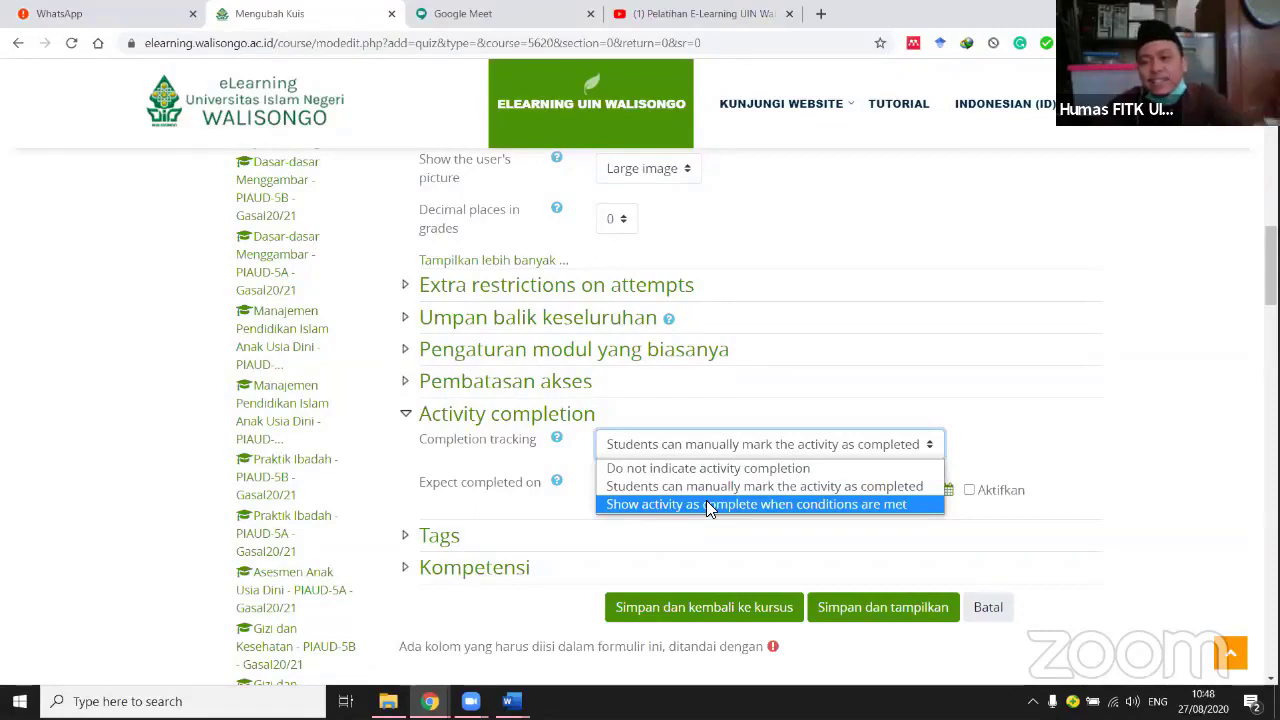
left_click(928, 447)
left_click(880, 451)
left_click(876, 452)
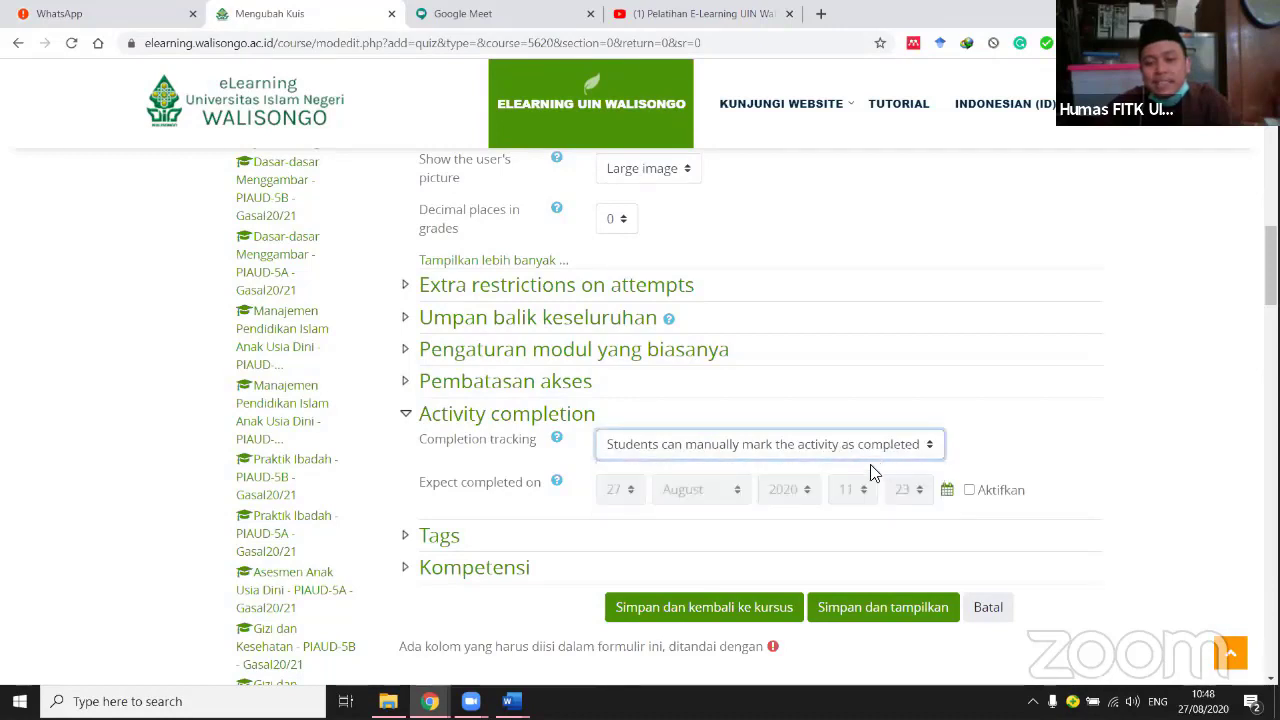
left_click(828, 452)
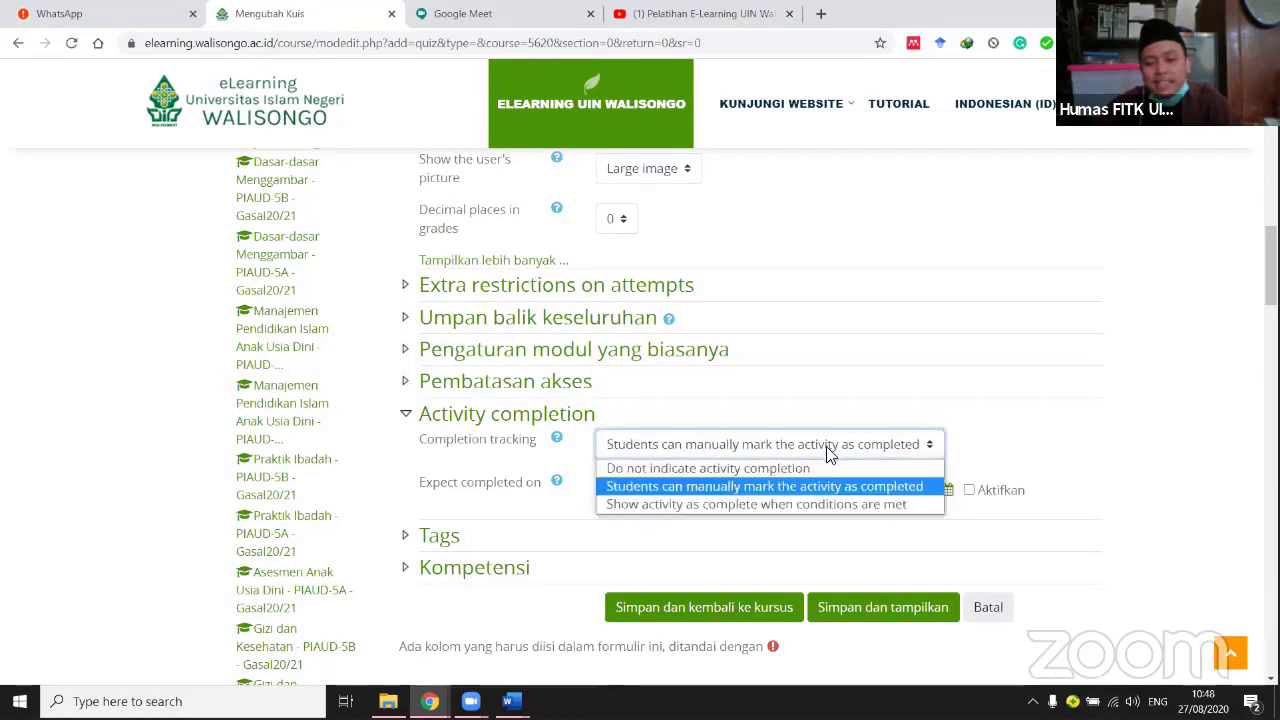
left_click(658, 504)
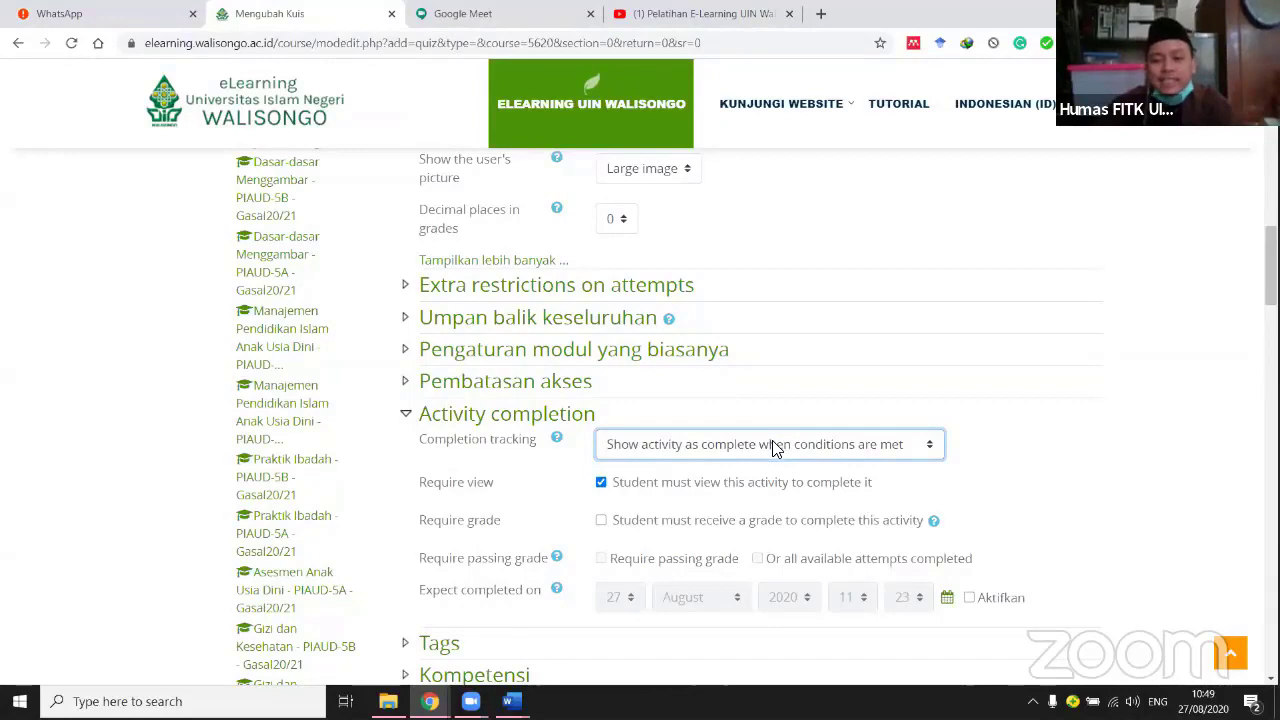
left_click(606, 521)
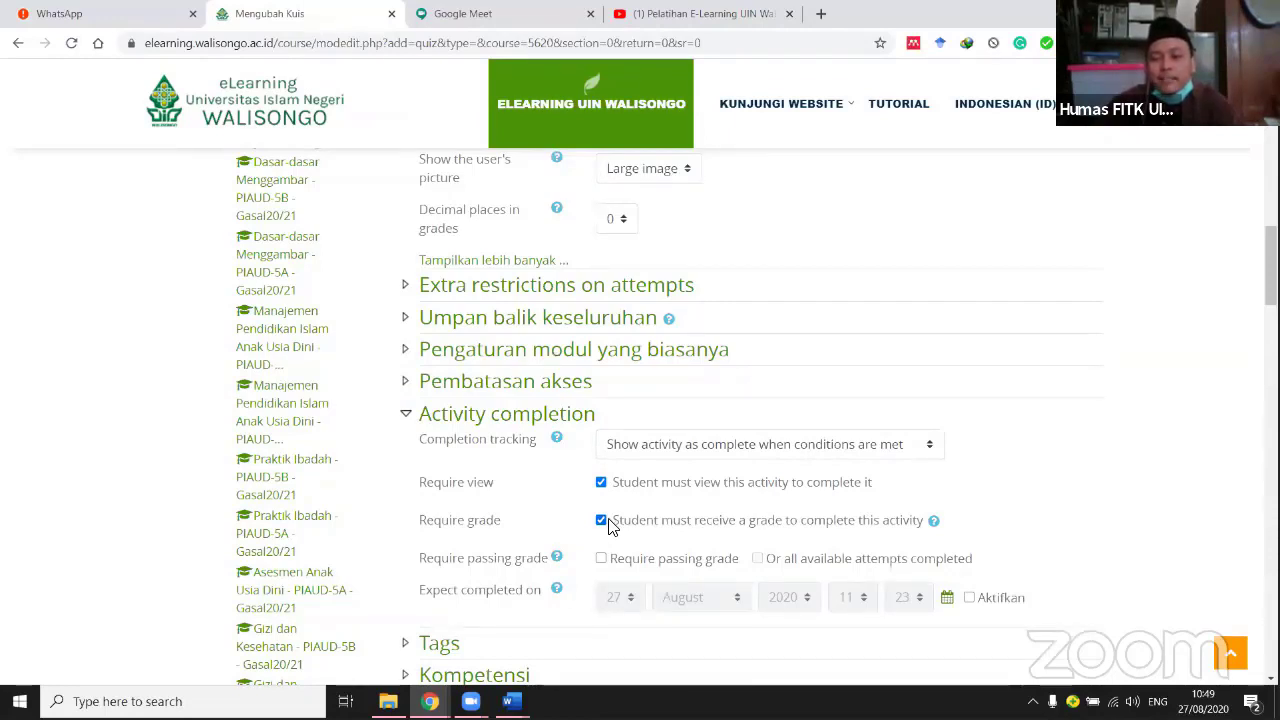
Save the quiz, return to the course page and look over its opening sections.
scroll(630, 545, "down", 3)
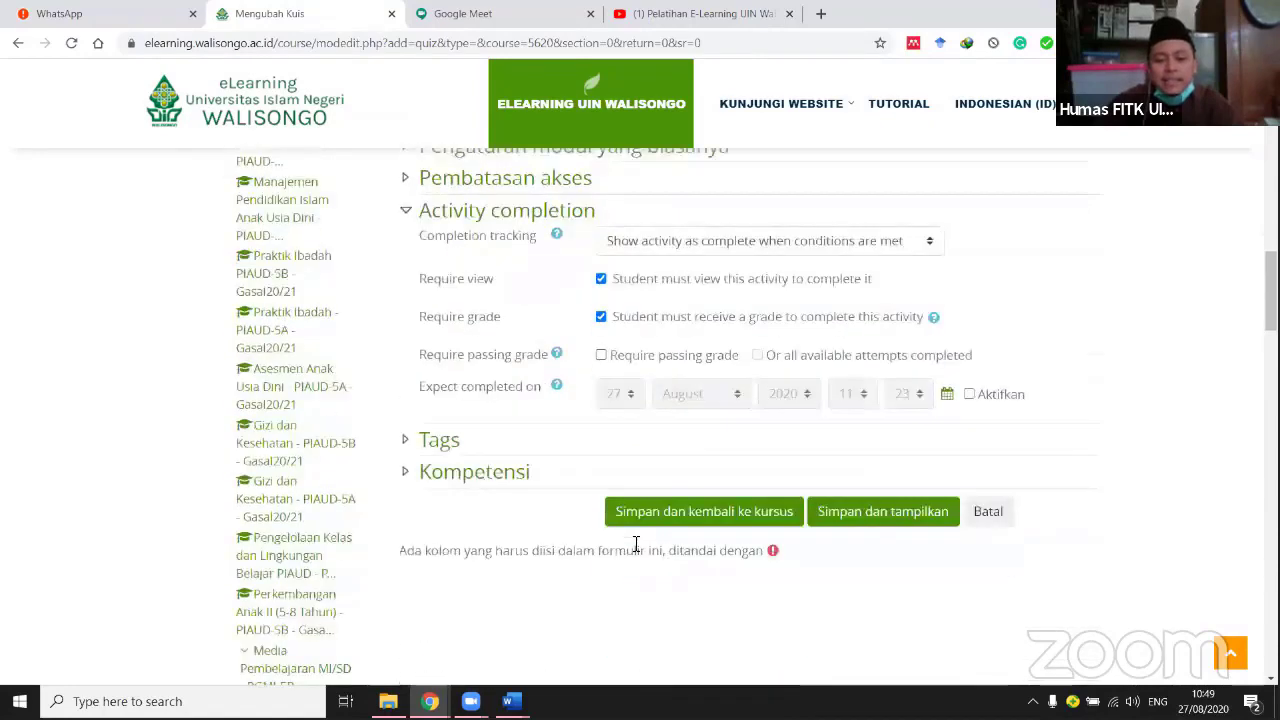
left_click(780, 391)
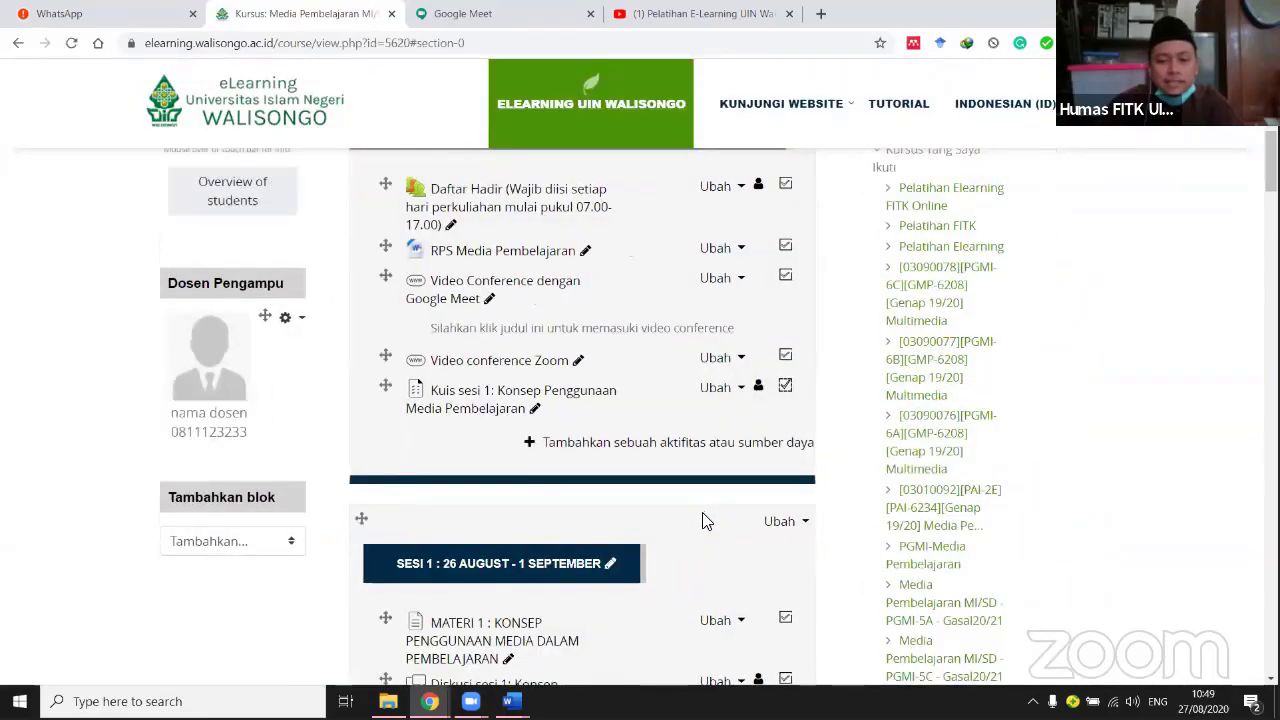
scroll(702, 520, "down", 5)
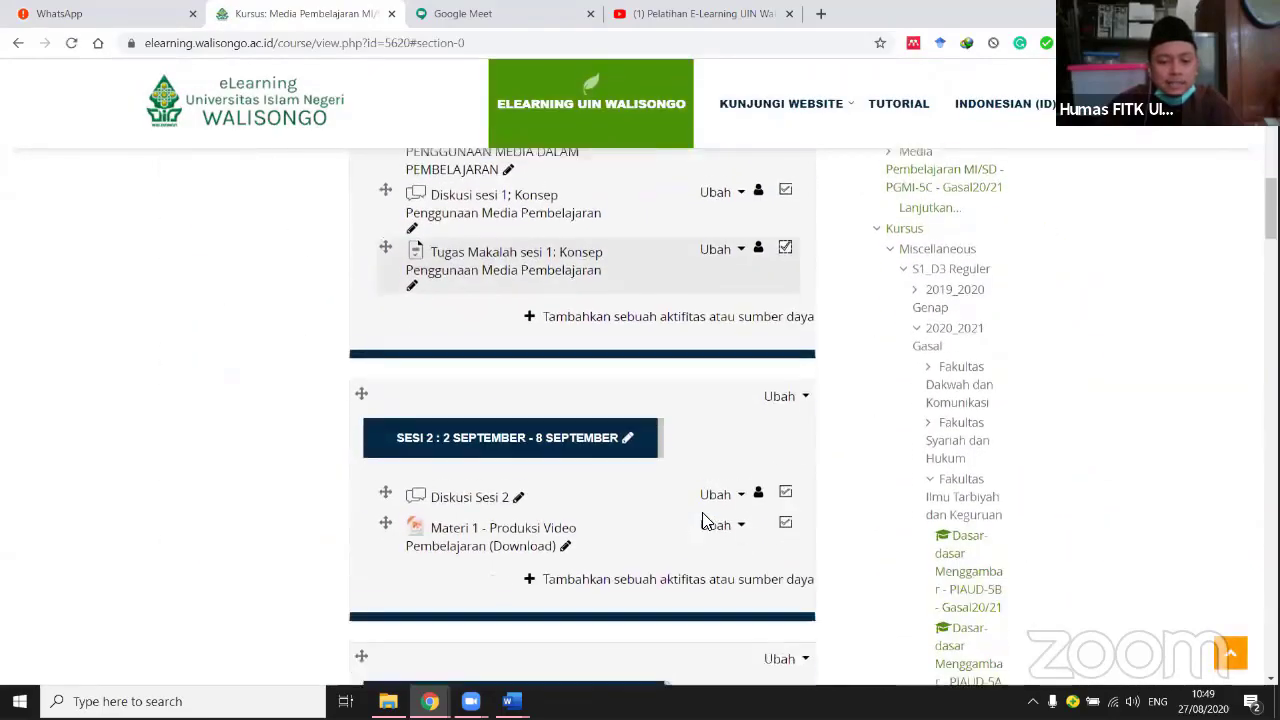
scroll(702, 520, "up", 4)
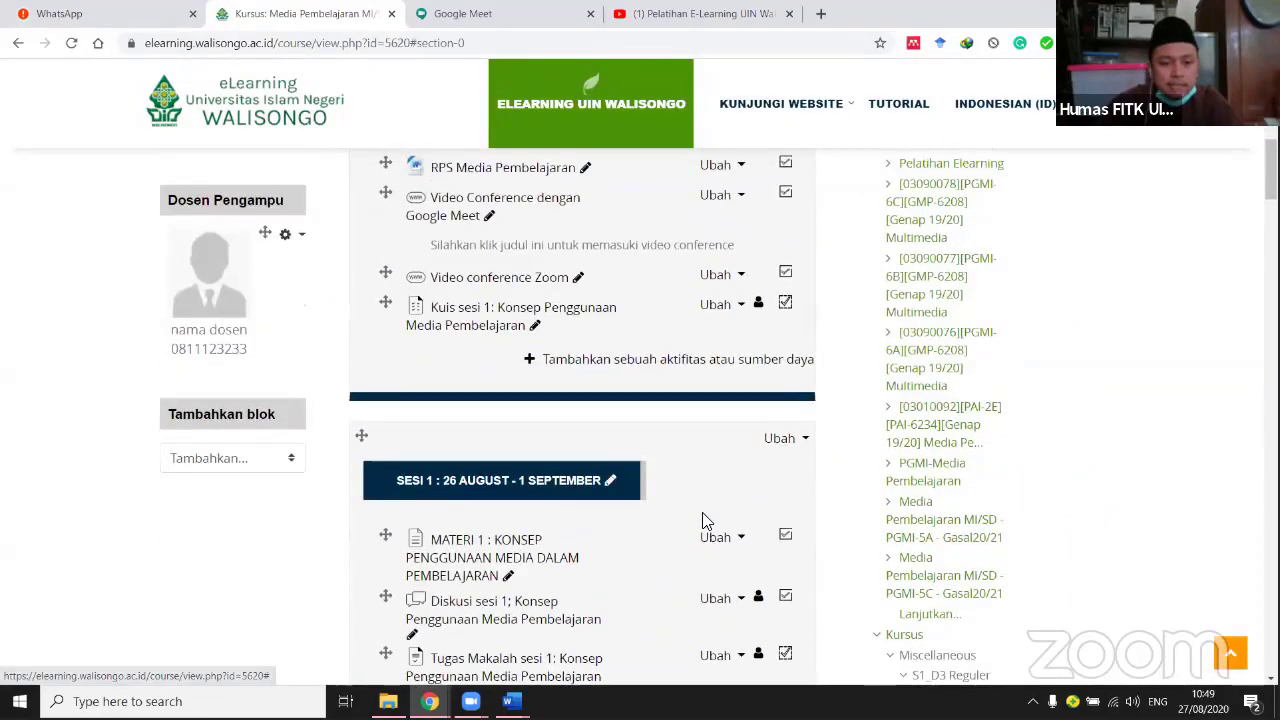
Move the Kuis sesi 1 quiz from the course's welcome section to the end of the SESI 1 section, below Tugas Makalah sesi 1.
scroll(702, 520, "up", 2)
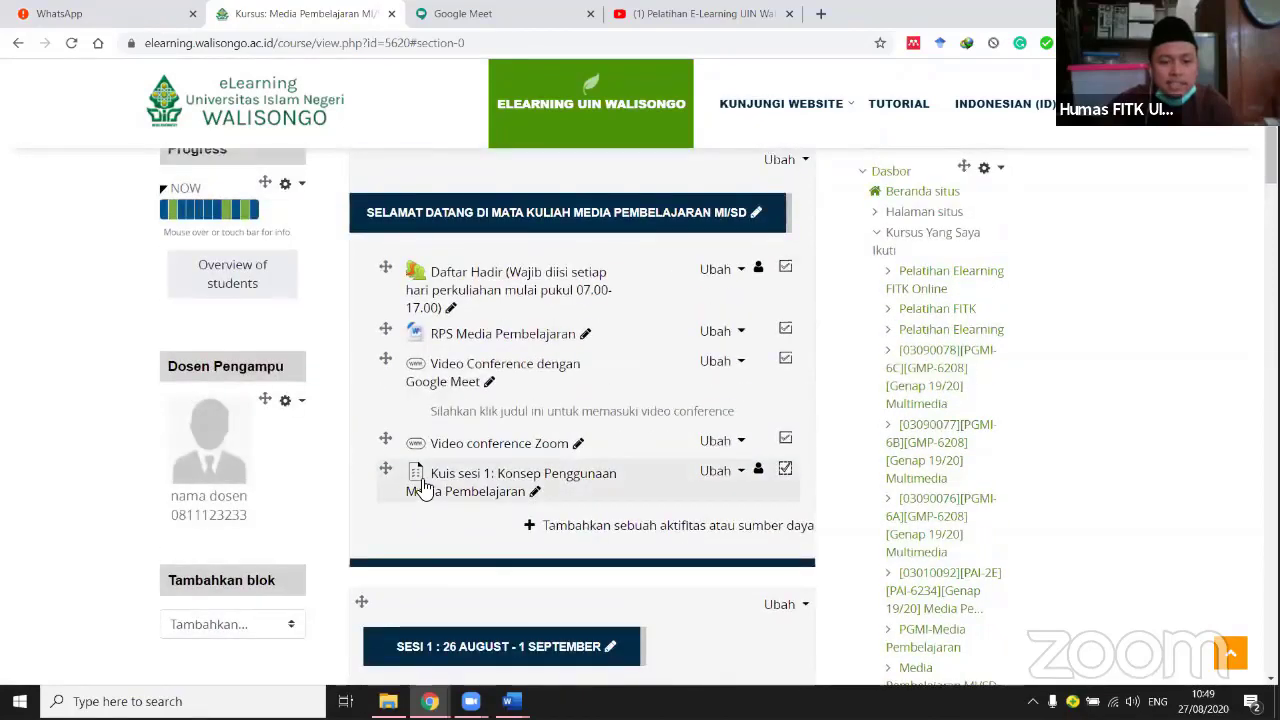
scroll(423, 487, "down", 1)
scroll(423, 486, "up", 1)
scroll(423, 490, "down", 1)
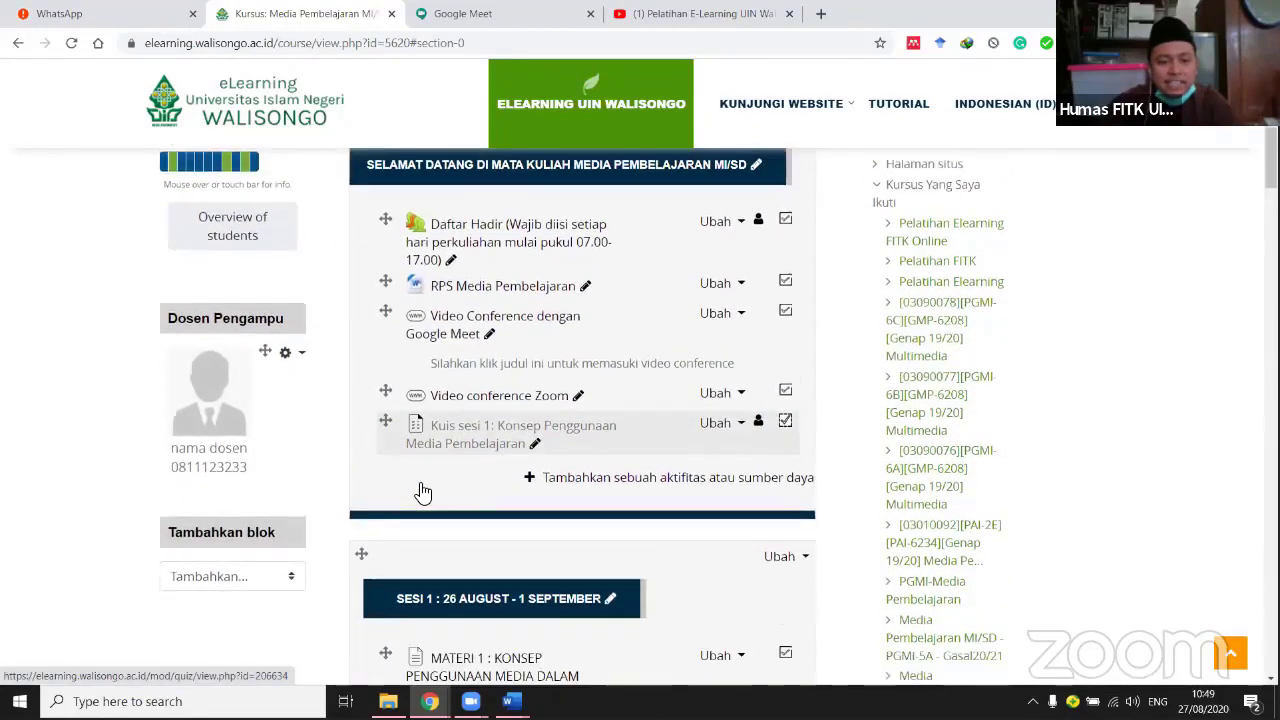
scroll(423, 492, "down", 1)
scroll(391, 320, "down", 1)
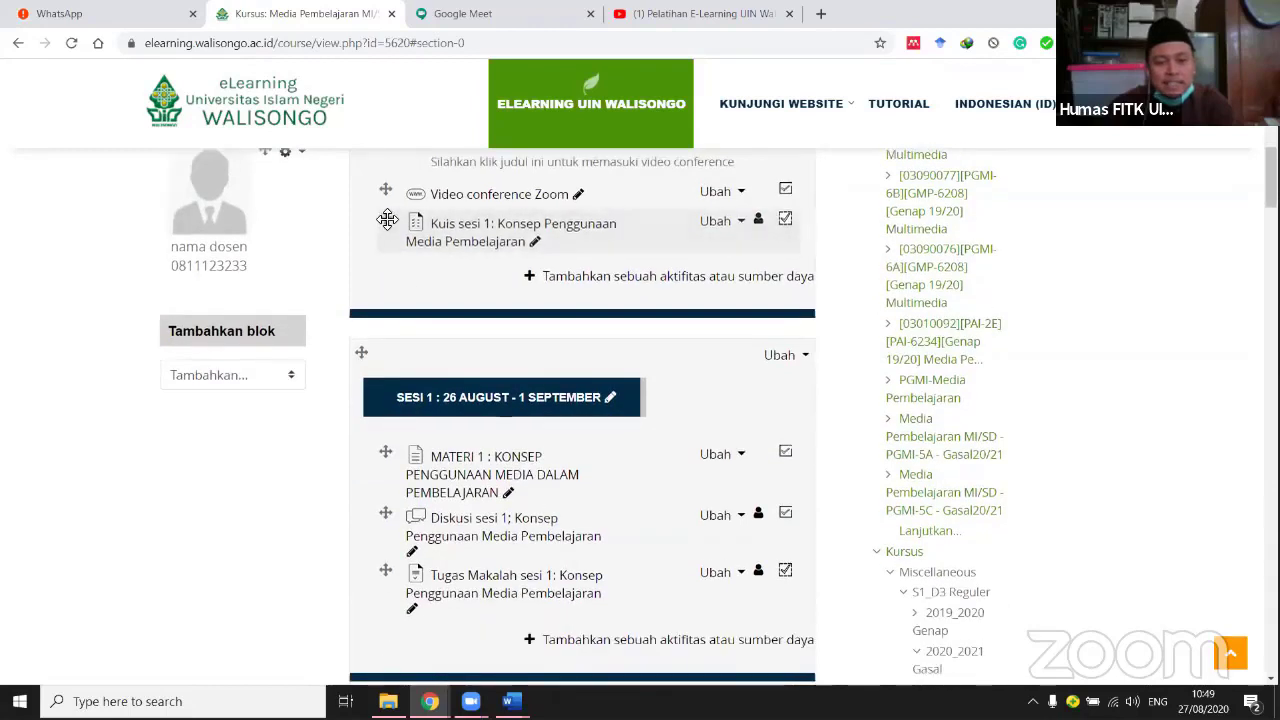
left_click_drag(387, 220, 391, 587)
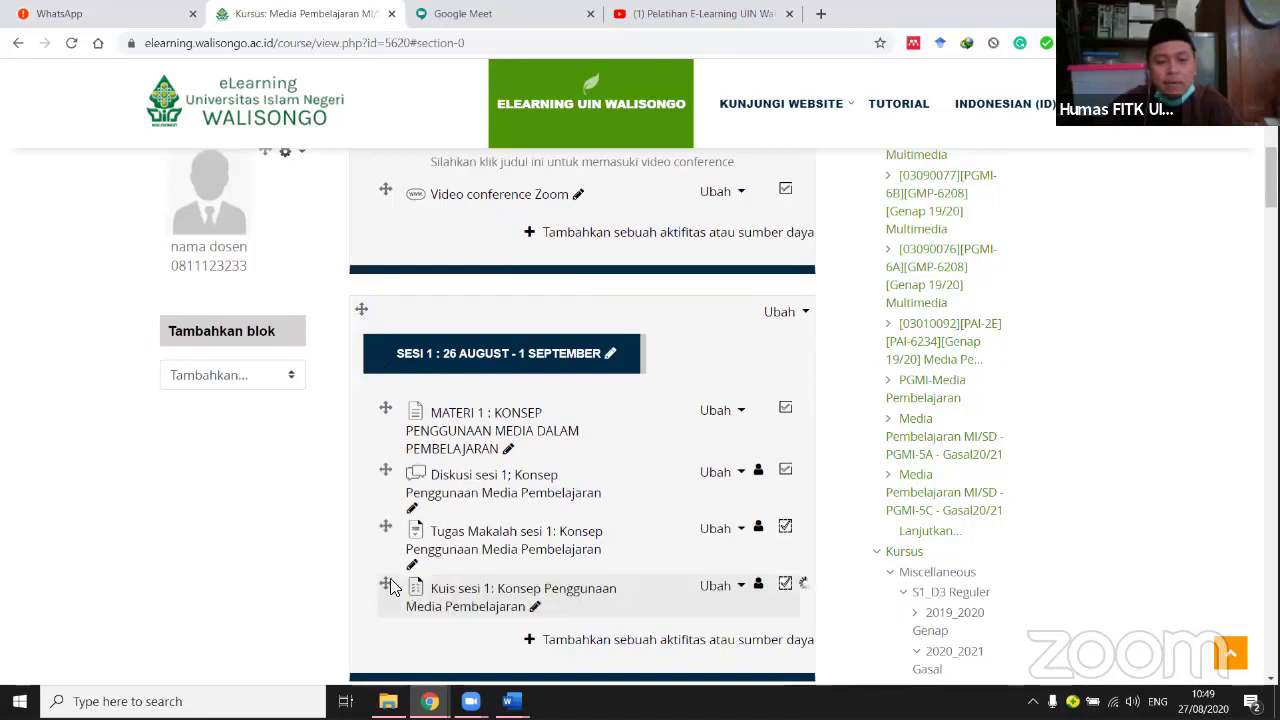
scroll(491, 594, "down", 1)
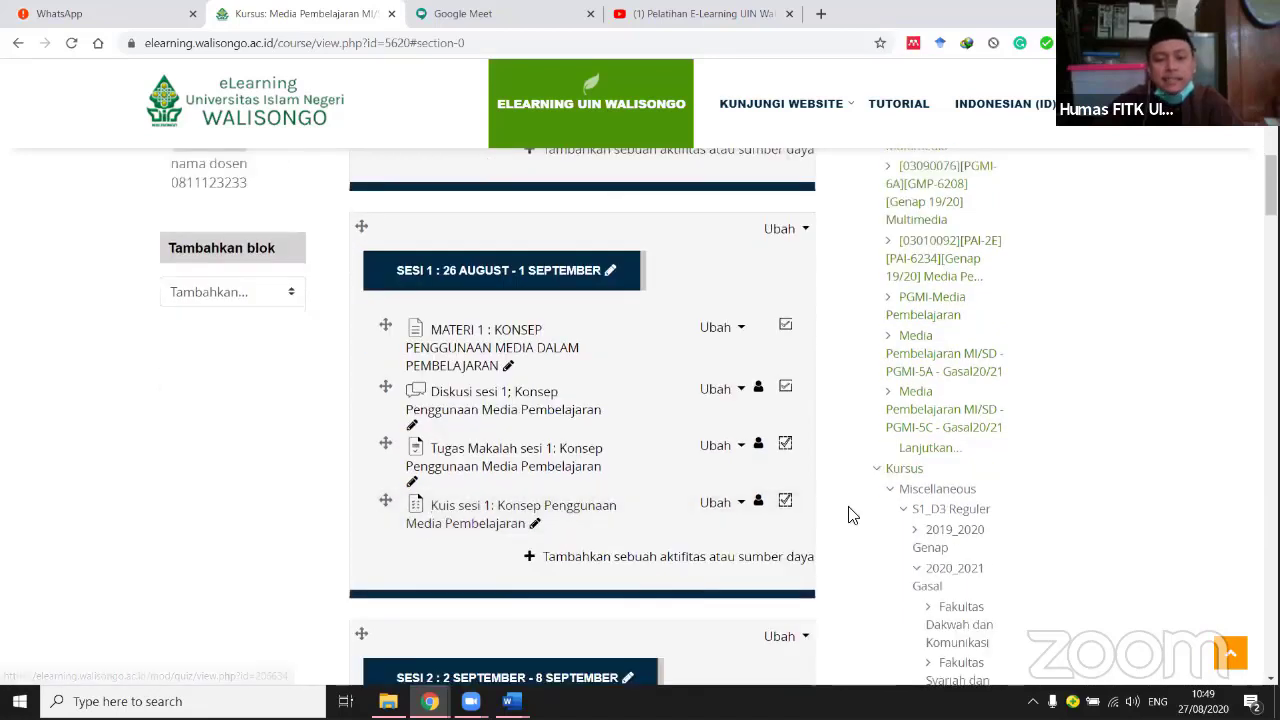
Open the Kuis sesi 1 quiz and review its description, closing date, time limit and grading method.
left_click(464, 516)
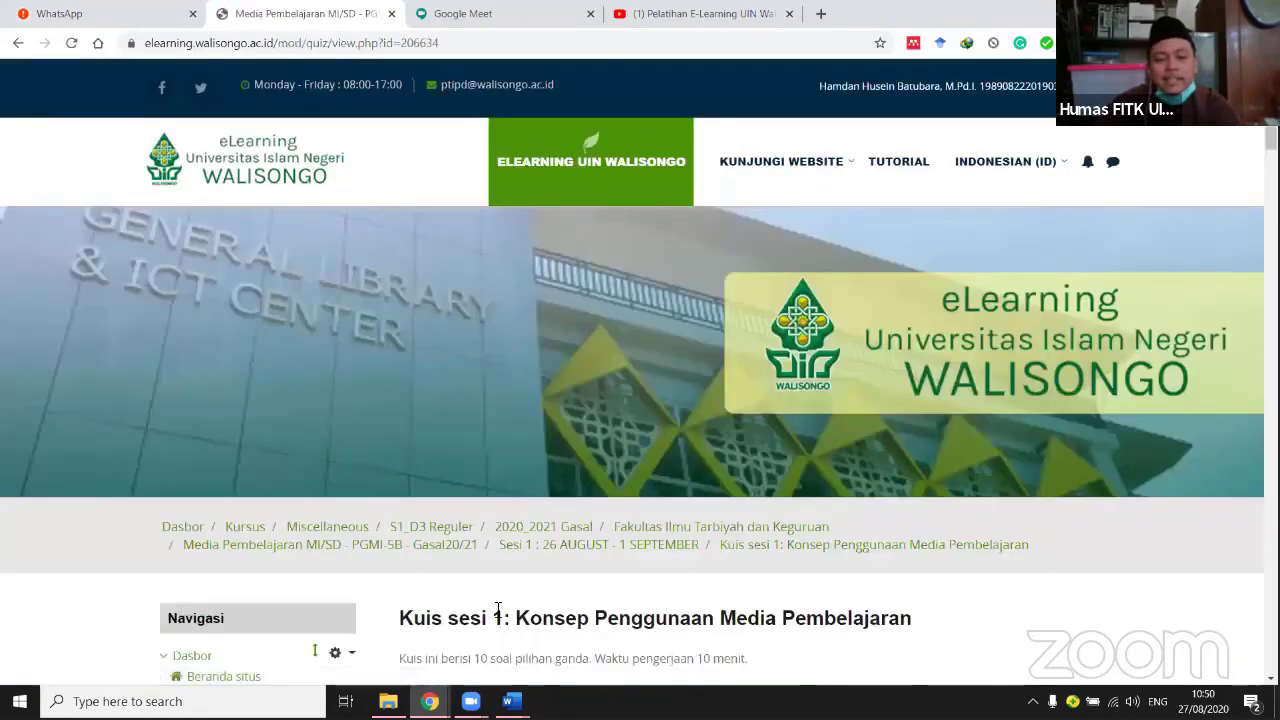
scroll(494, 615, "down", 2)
scroll(494, 615, "down", 2)
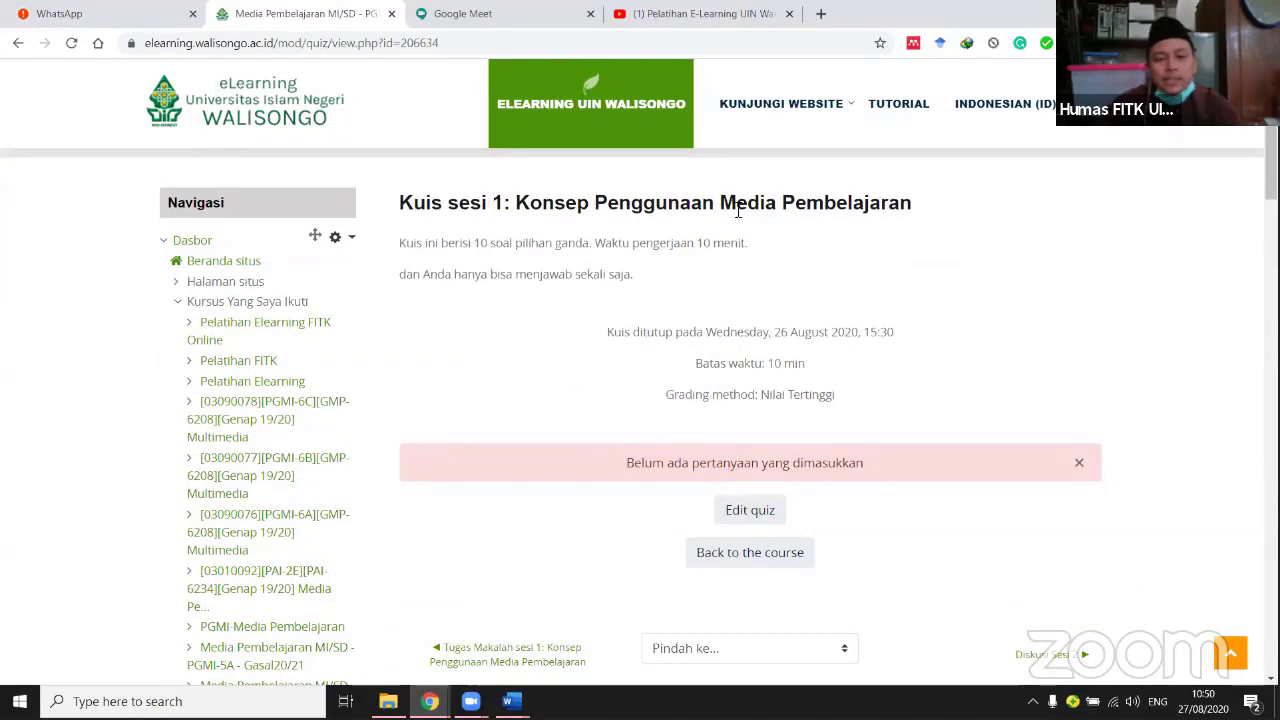
left_click_drag(400, 243, 645, 277)
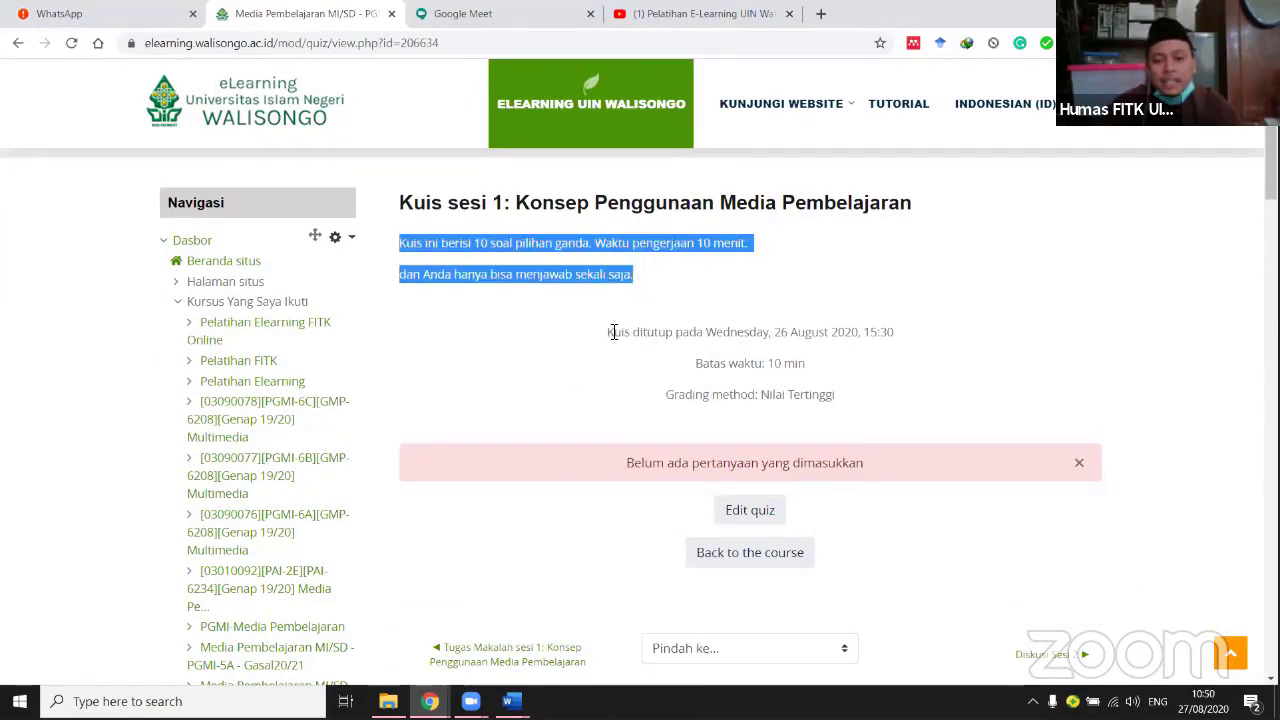
left_click_drag(608, 332, 904, 333)
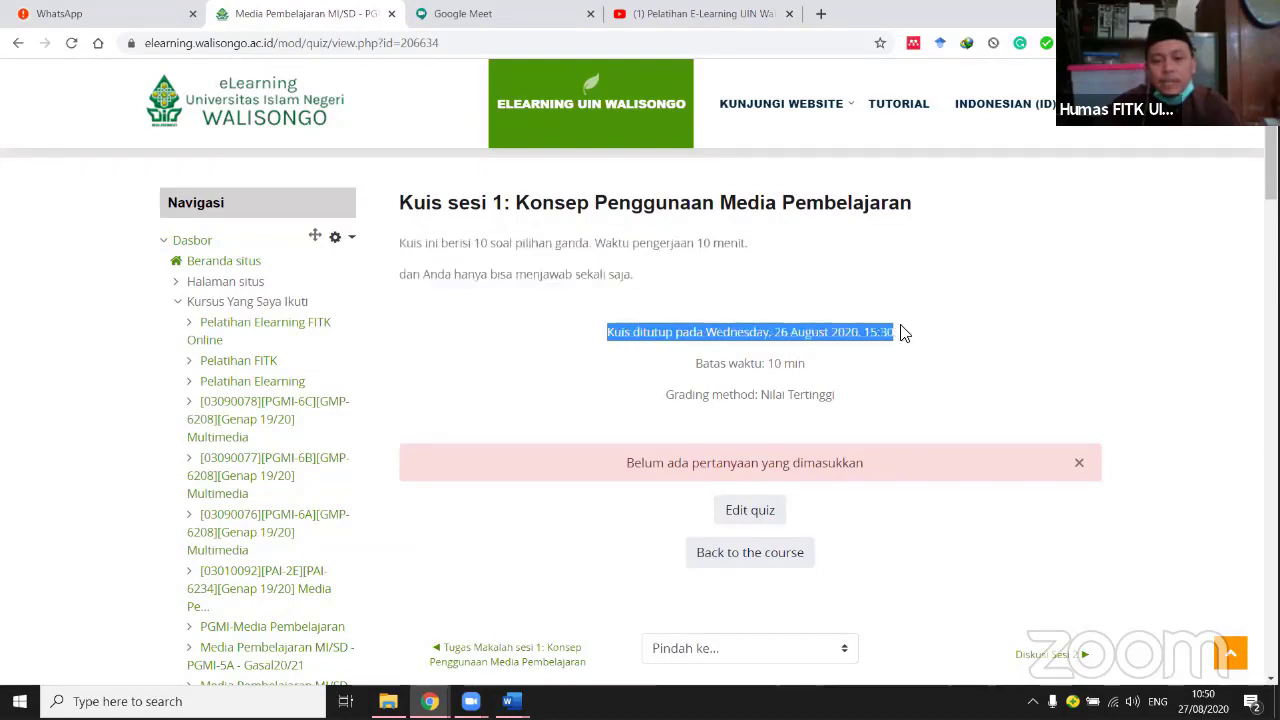
left_click_drag(755, 363, 812, 372)
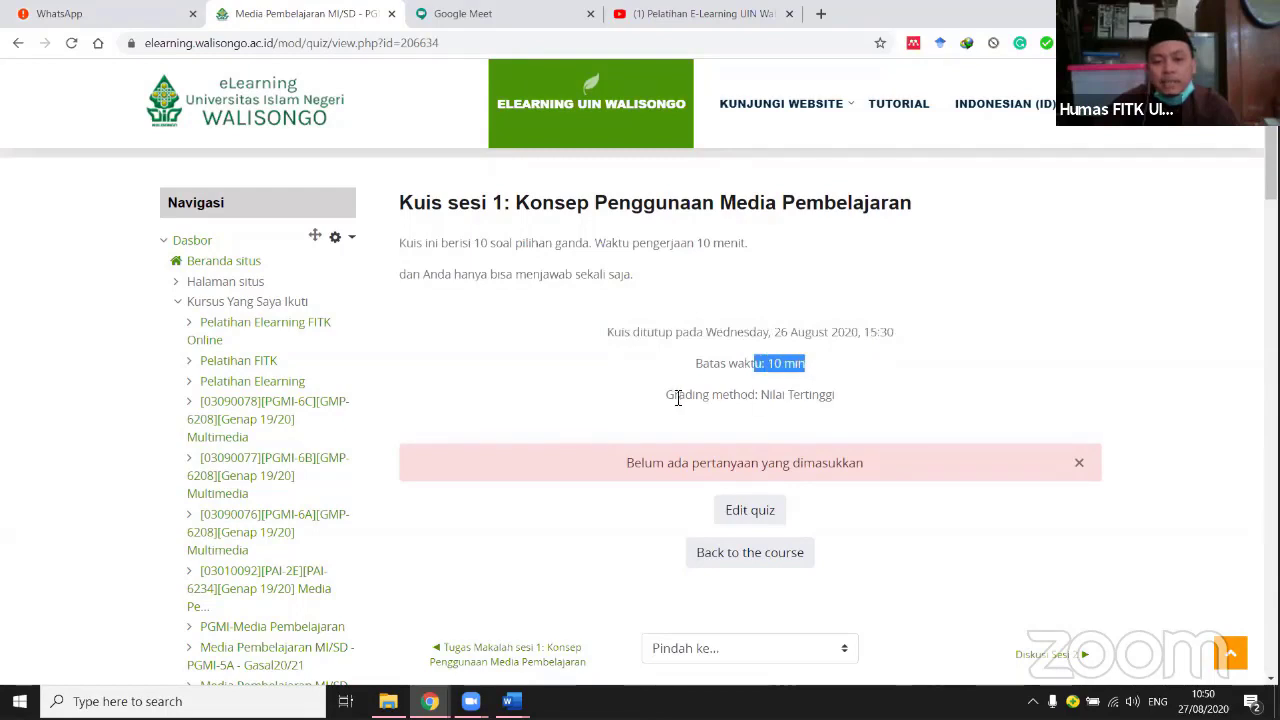
left_click_drag(678, 398, 843, 402)
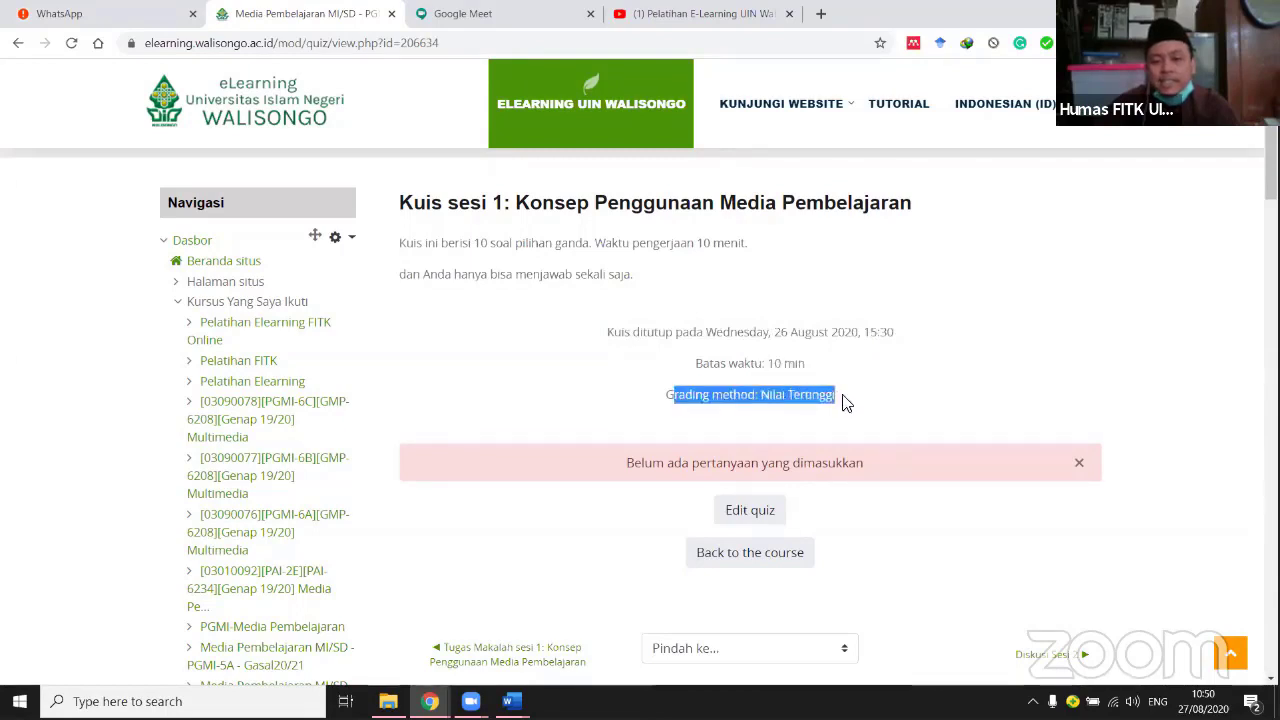
left_click(869, 535)
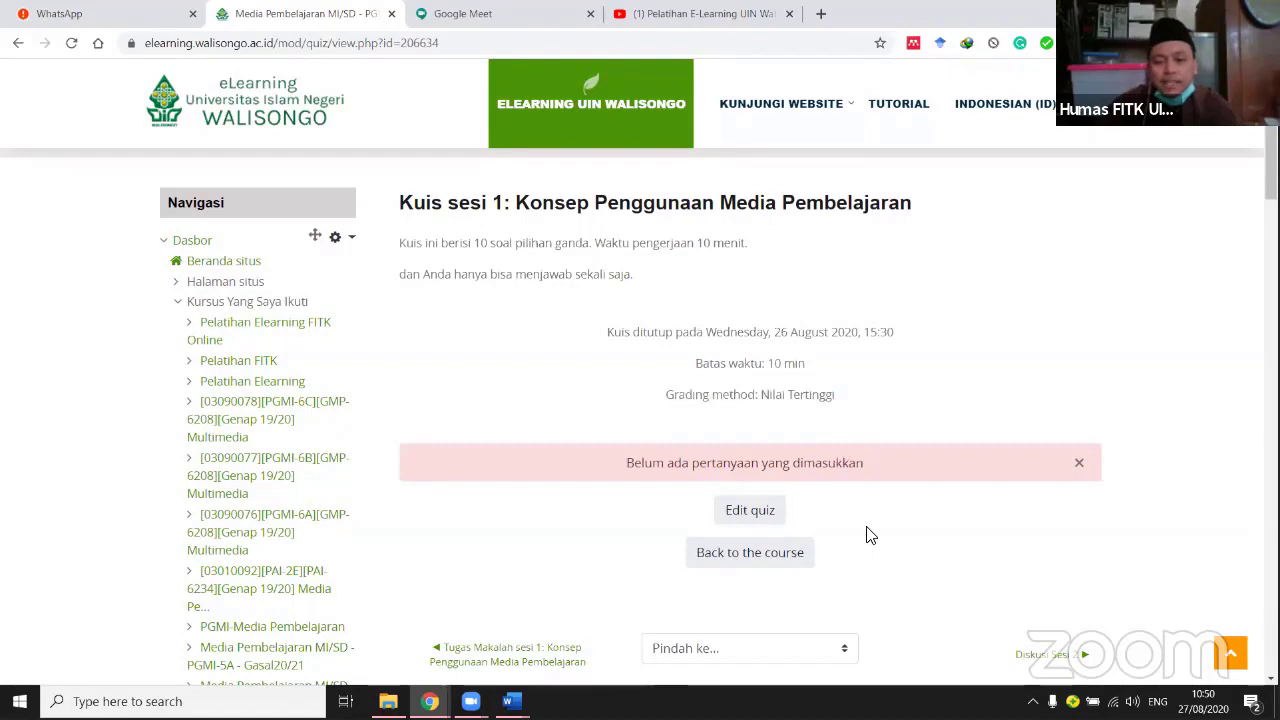
scroll(869, 535, "down", 1)
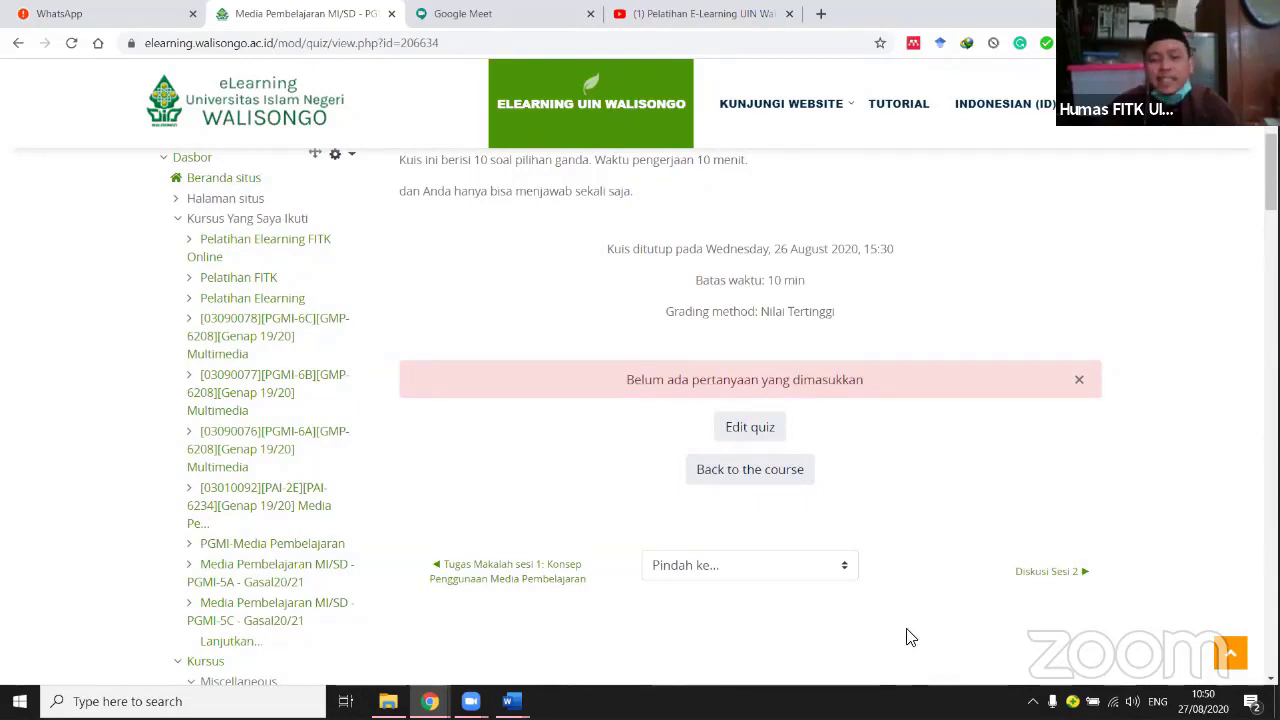
scroll(908, 642, "up", 1)
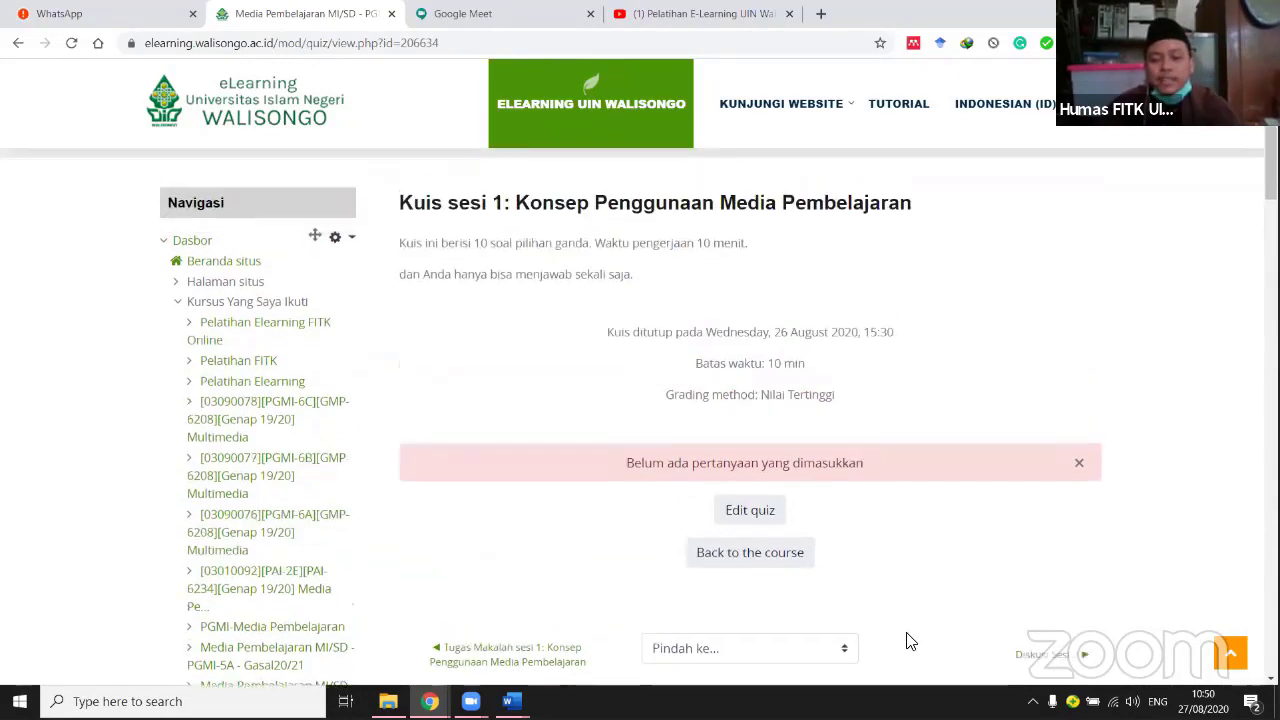
Open the quiz for editing, set its maximum grade (Tingkat tertinggi) to 100 and save the grade.
left_click(750, 511)
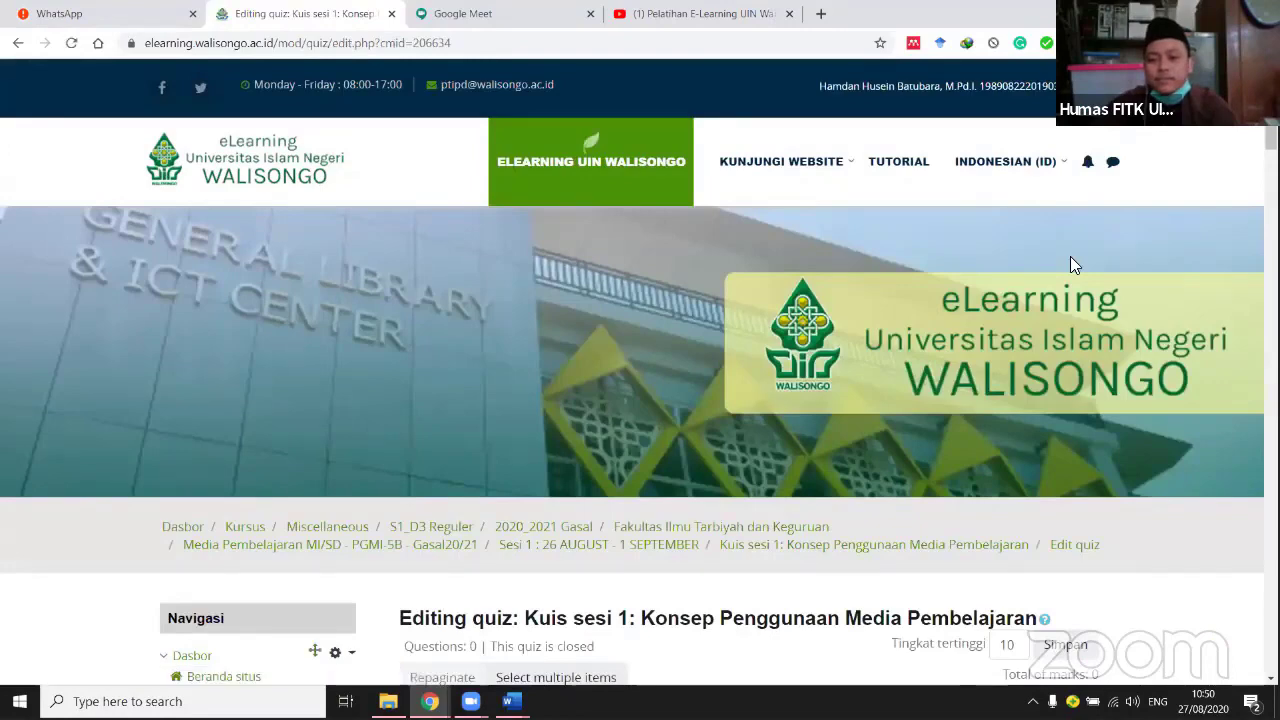
scroll(1103, 434, "down", 3)
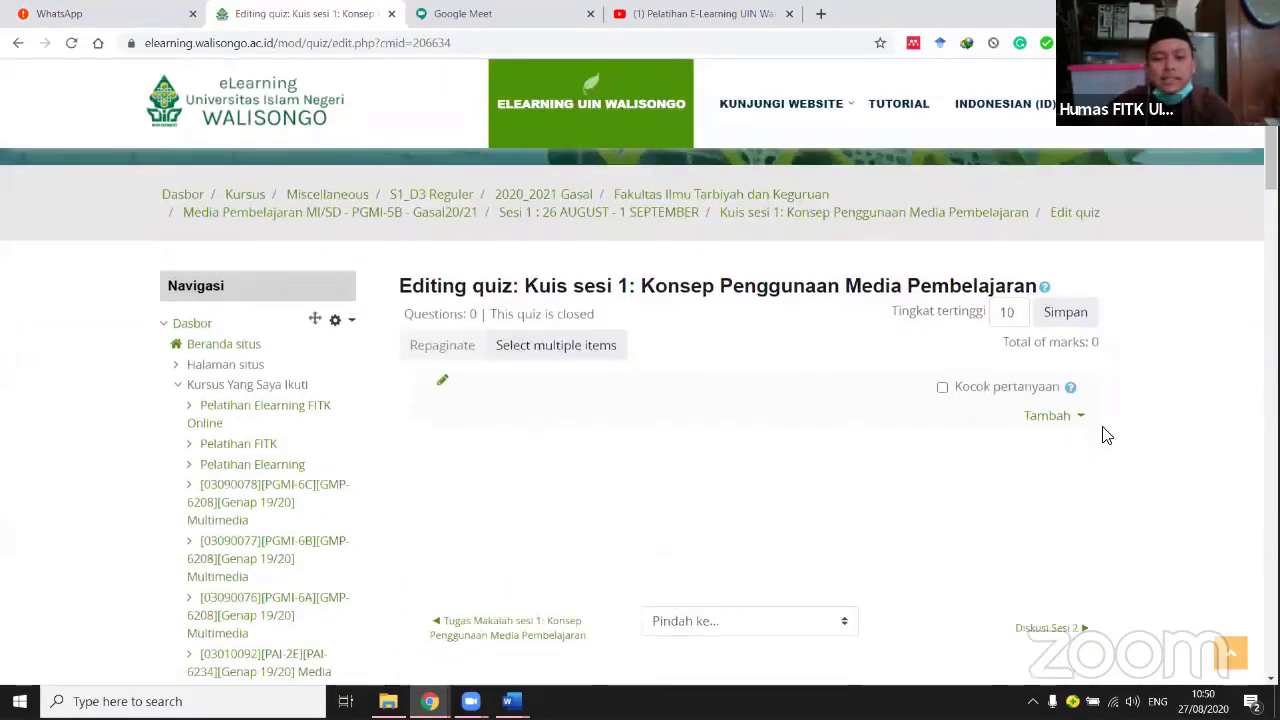
scroll(1106, 437, "down", 1)
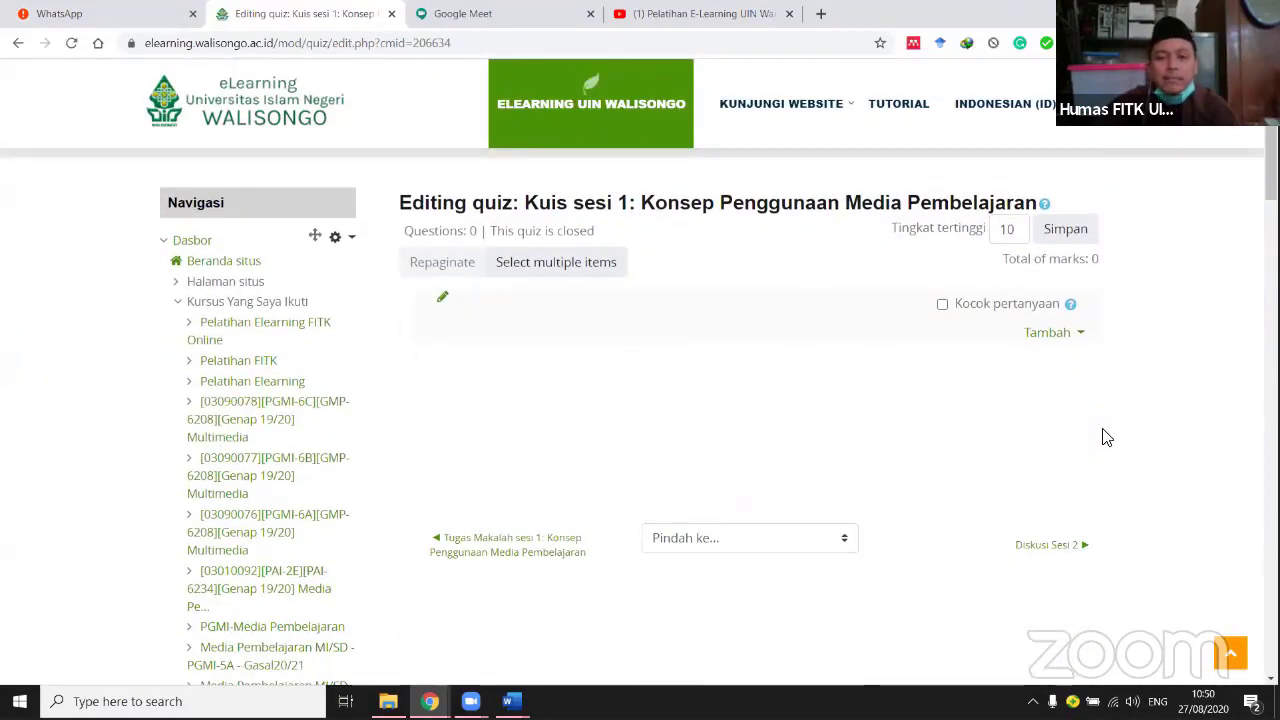
scroll(1106, 437, "up", 1)
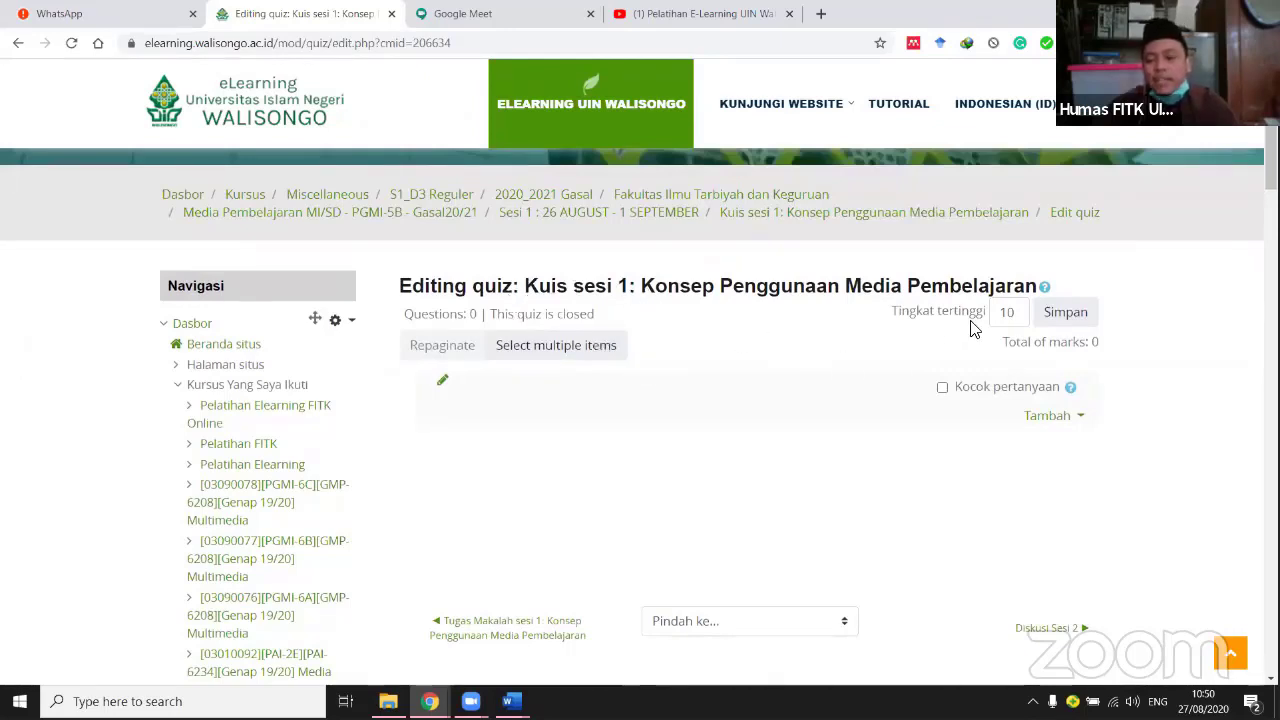
left_click(1026, 313)
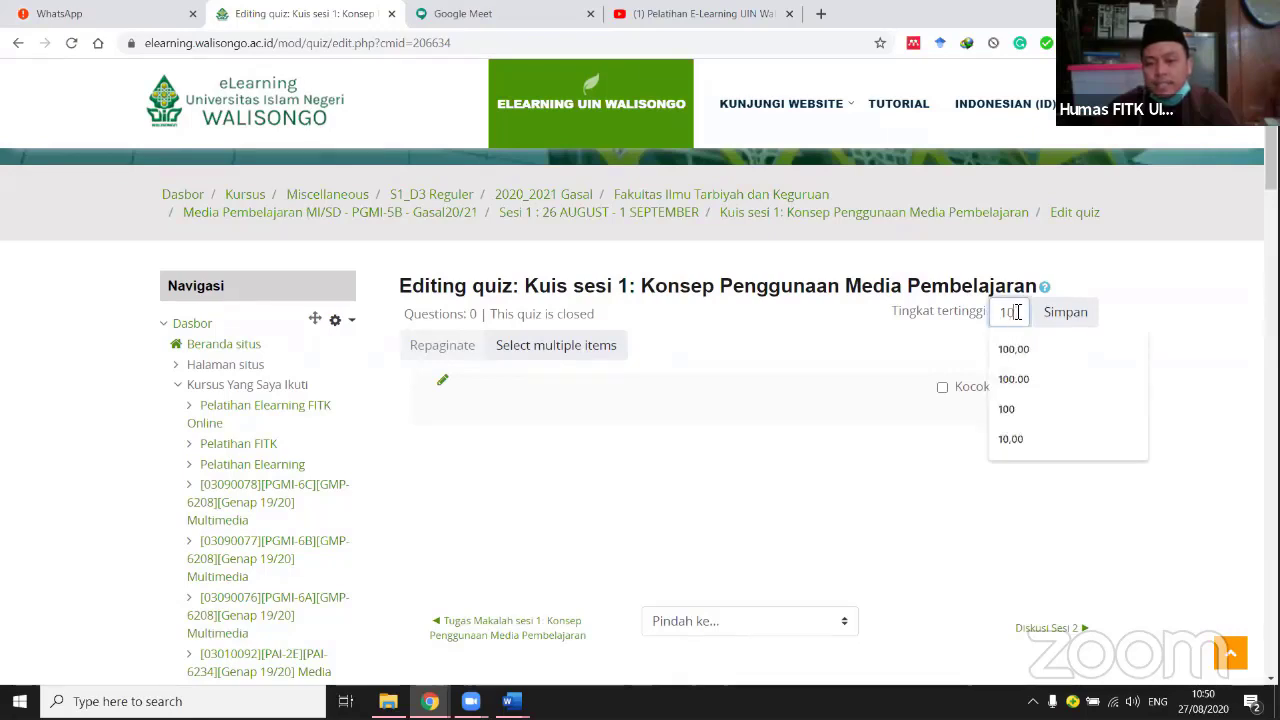
type("0")
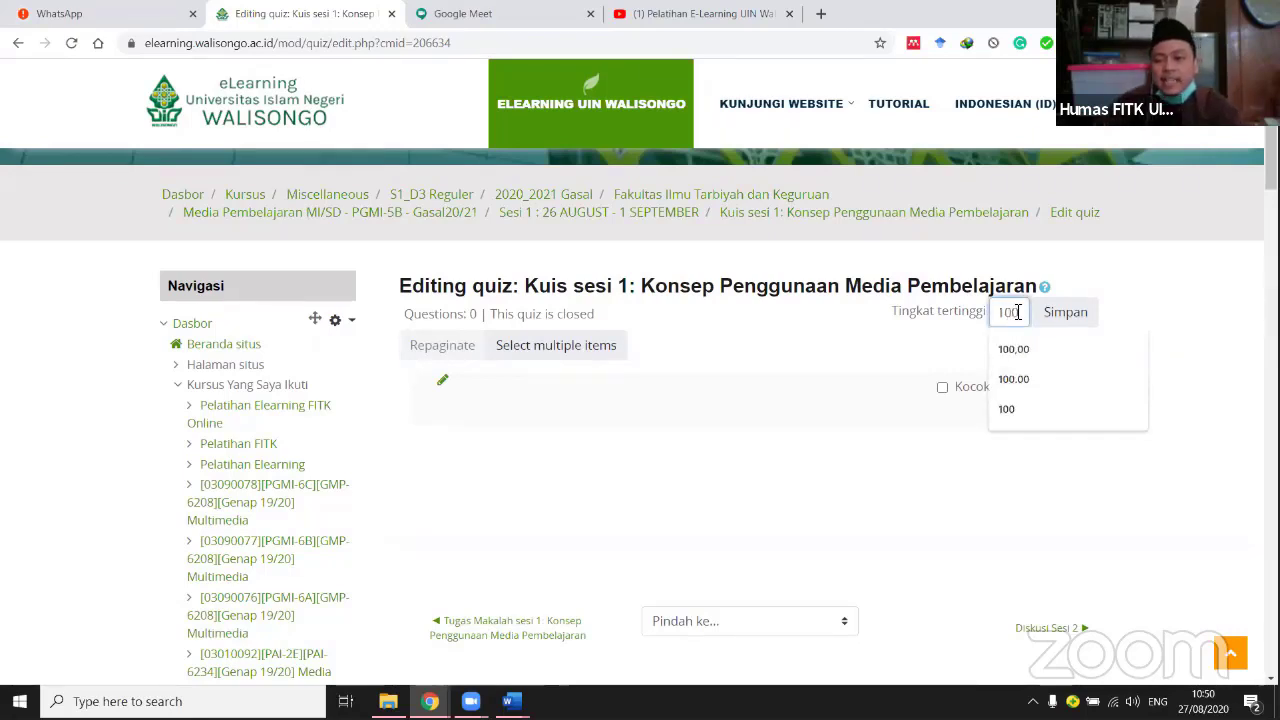
key("BackSpace")
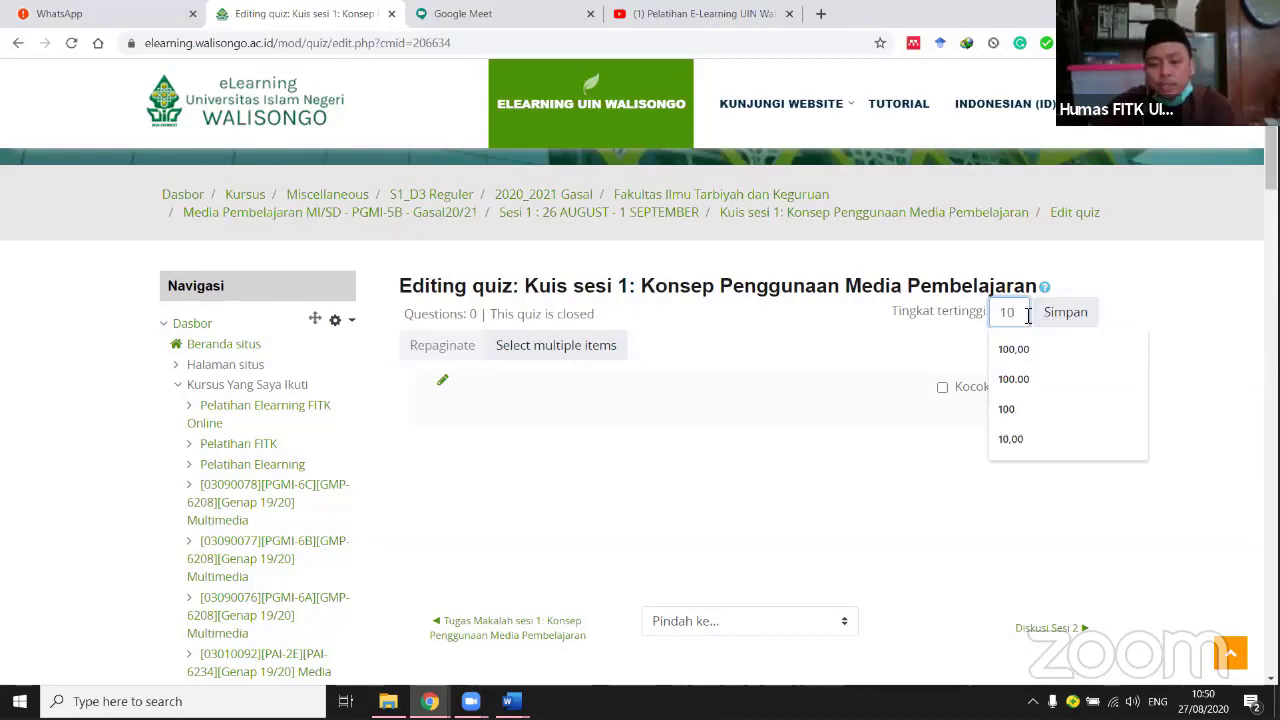
type("0")
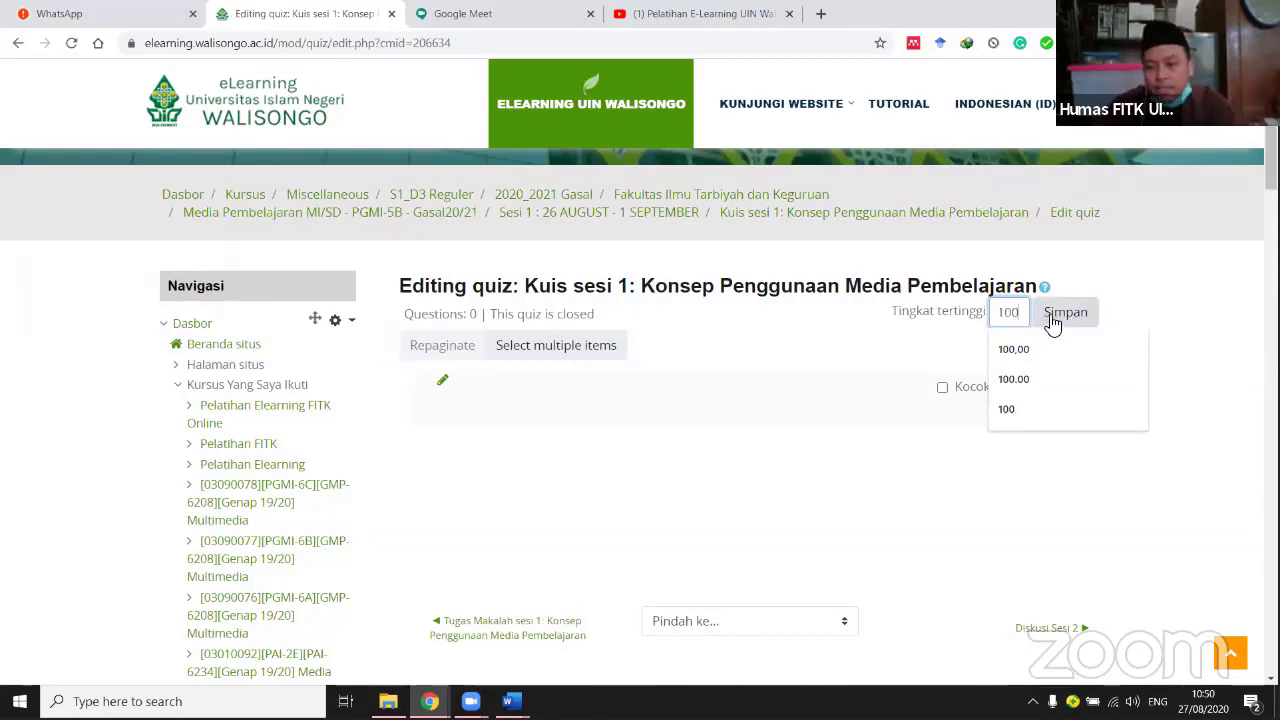
left_click(1063, 314)
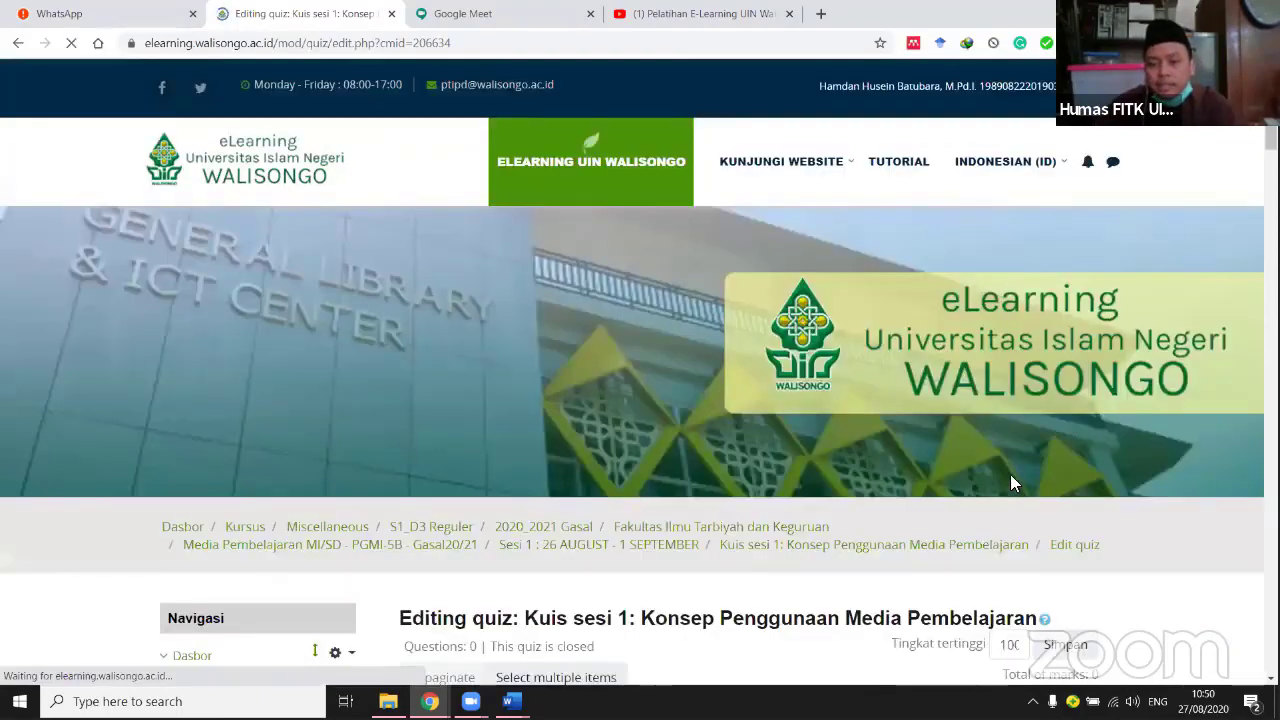
Check the saved maximum grade and enable question shuffling (Kocok pertanyaan) for the quiz.
scroll(1005, 500, "down", 3)
scroll(1034, 334, "down", 1)
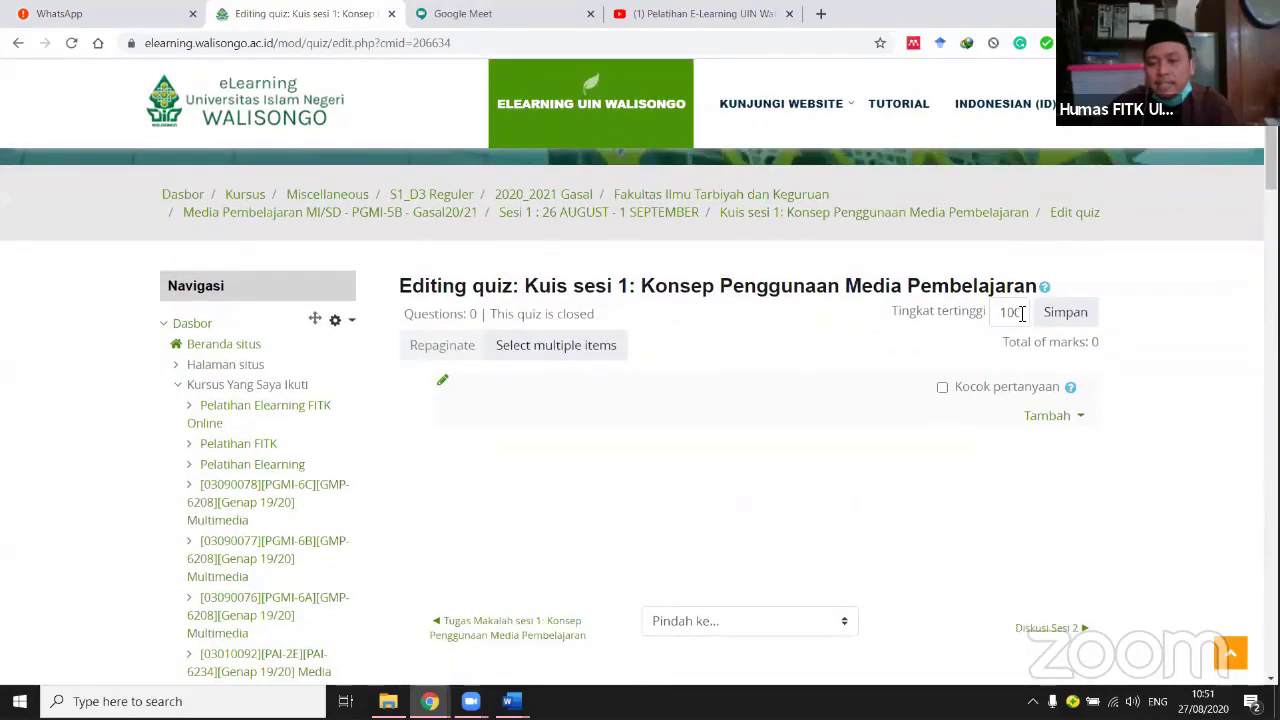
left_click(1004, 315)
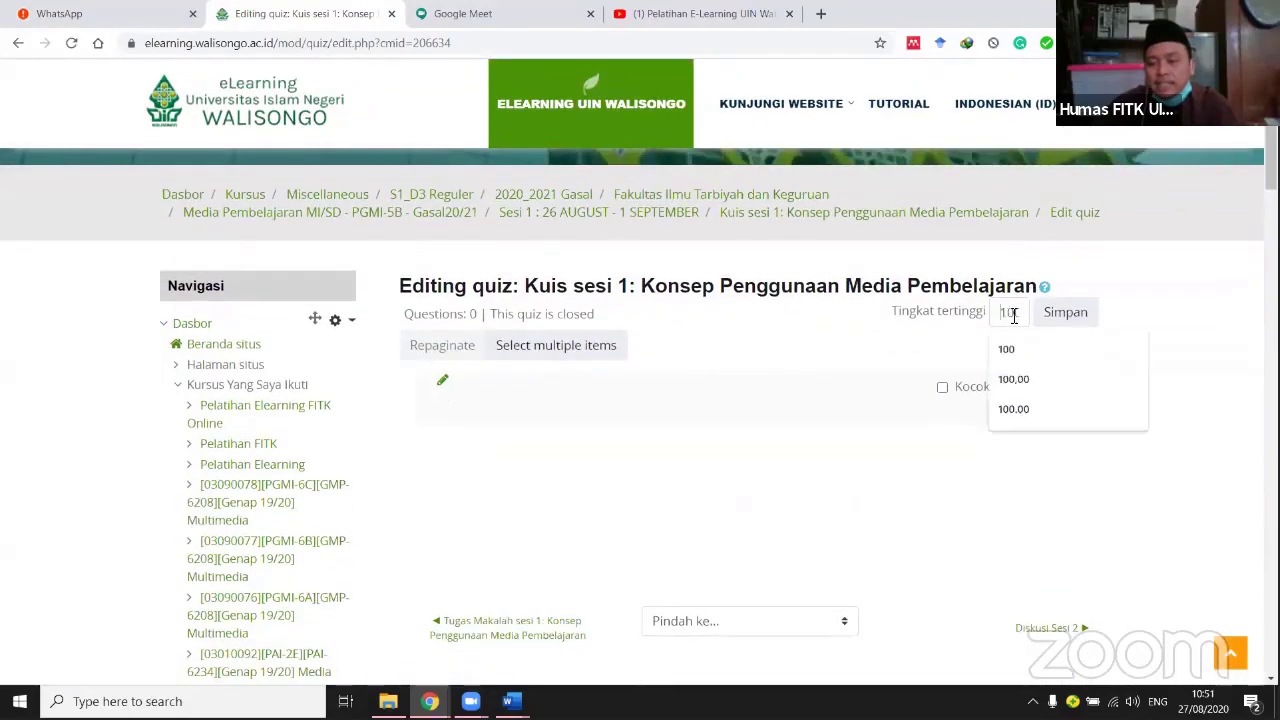
left_click(1157, 301)
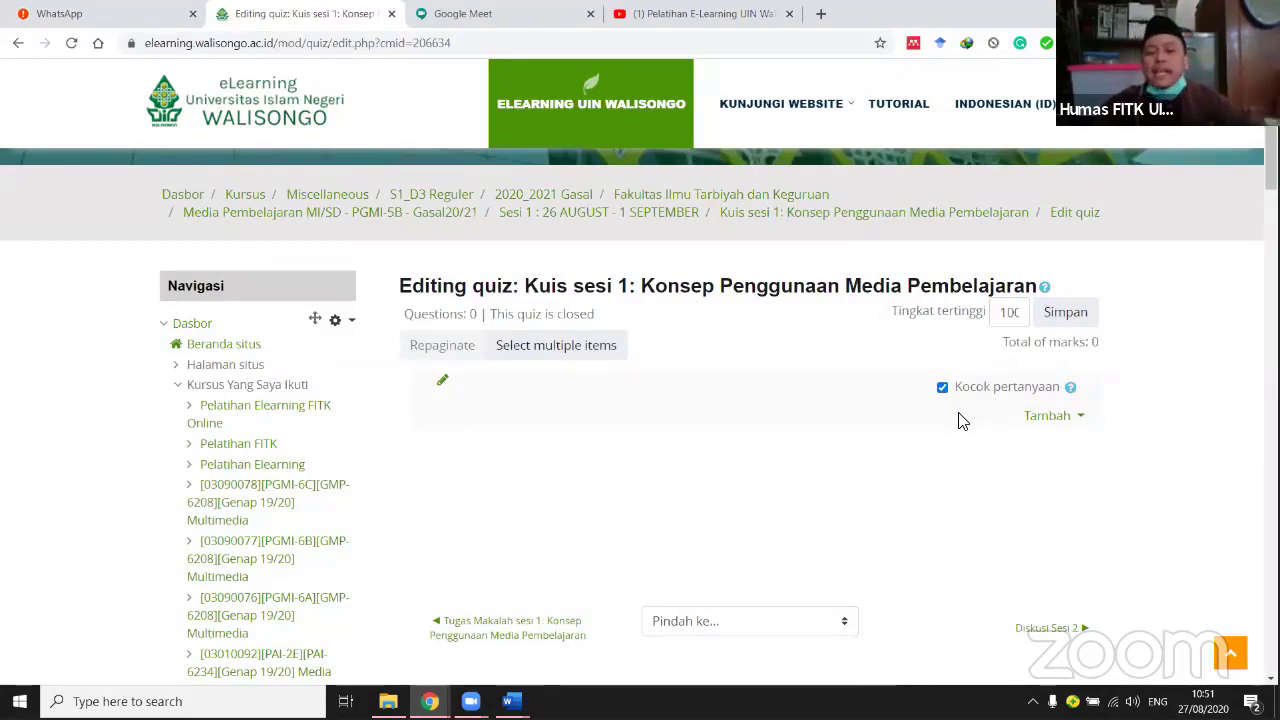
Start adding a new question to the quiz, comparing the Essay type and choosing Pilihan ganda as the question type.
left_click(1060, 426)
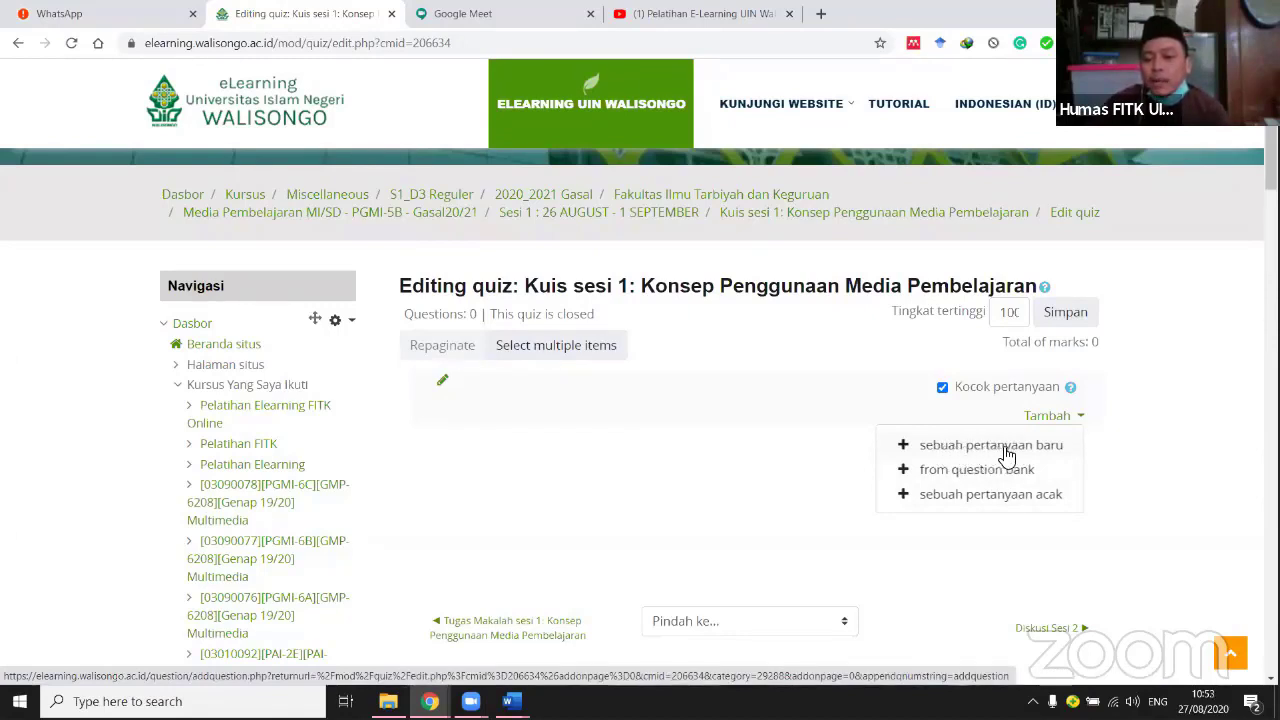
left_click(1068, 425)
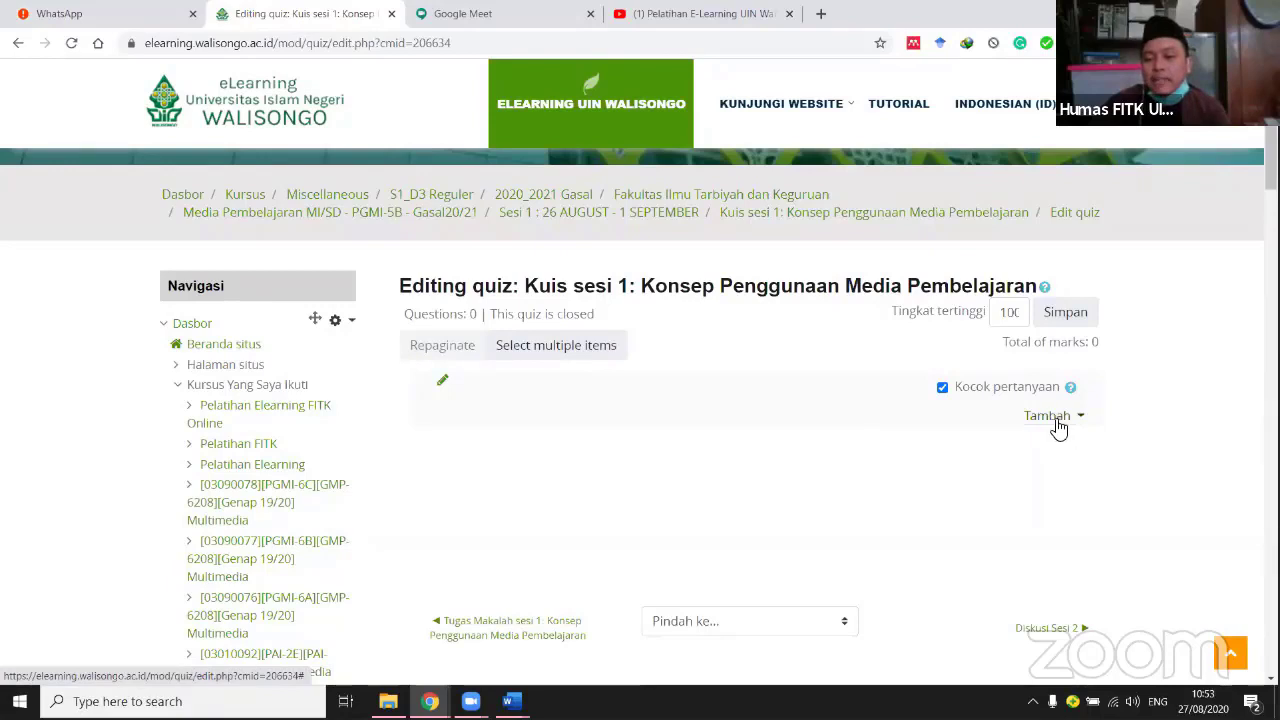
left_click(1062, 420)
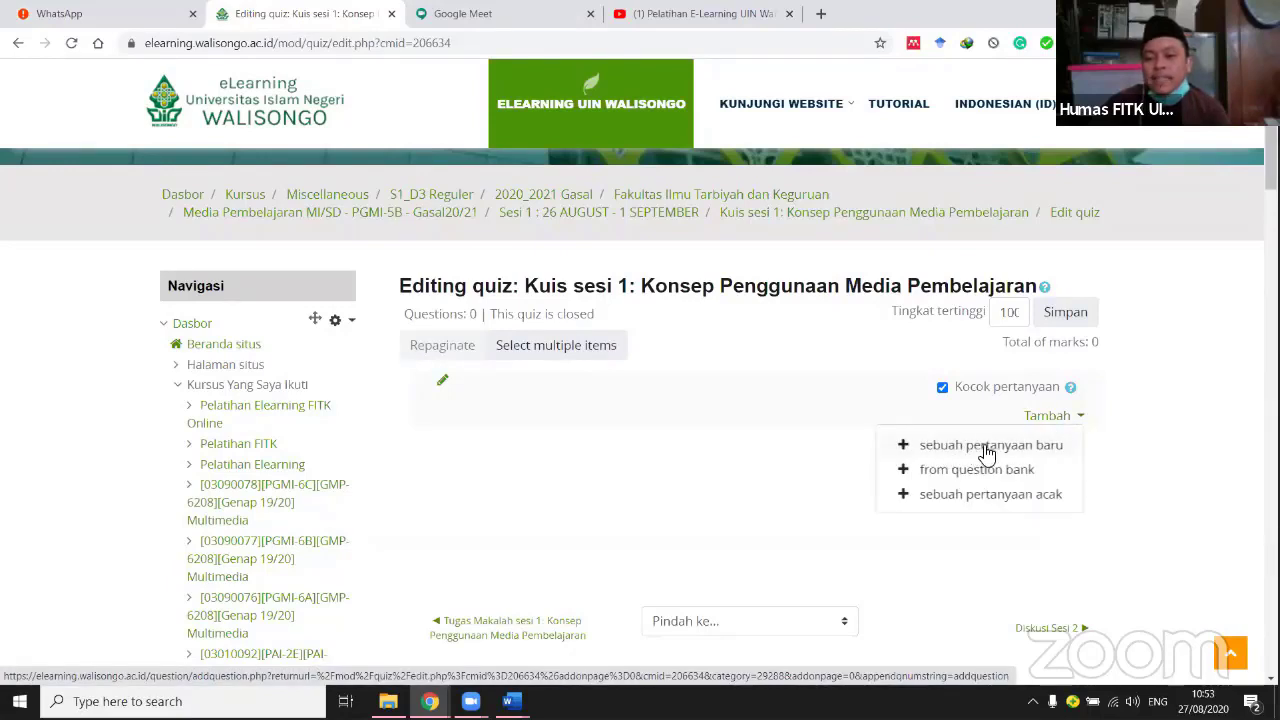
left_click(986, 449)
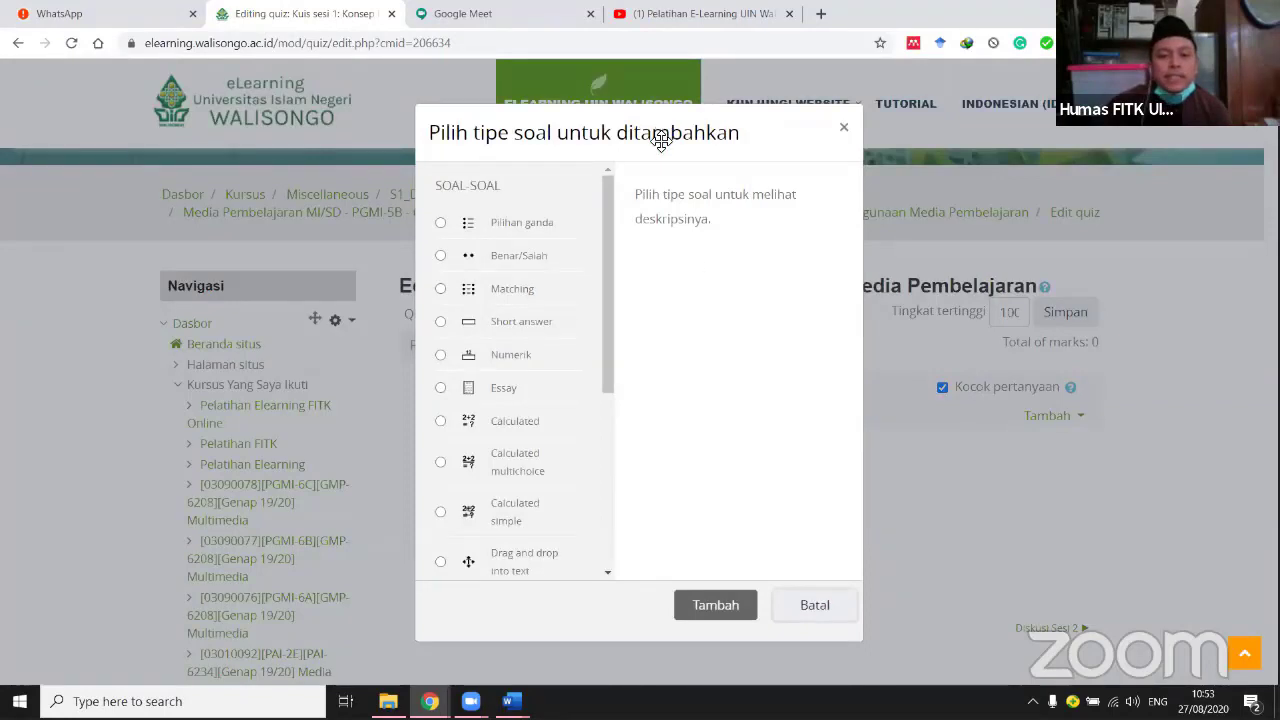
left_click_drag(666, 132, 678, 93)
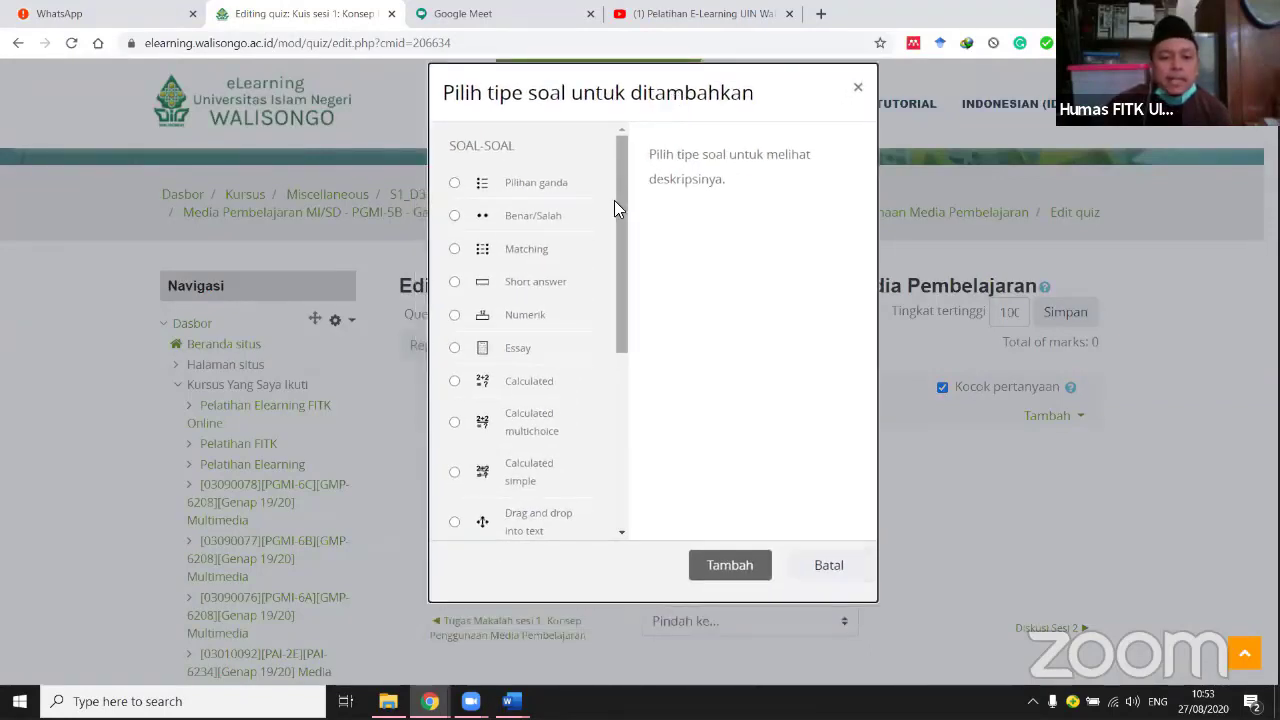
left_click(496, 183)
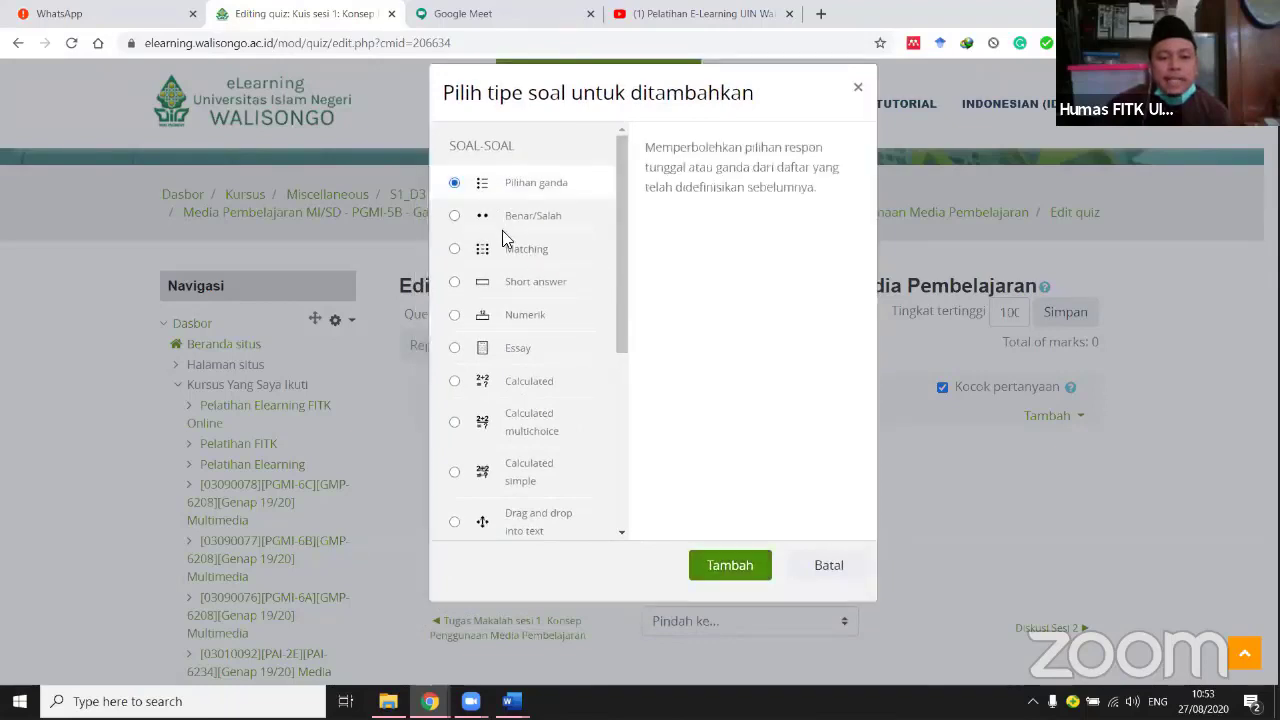
left_click(522, 349)
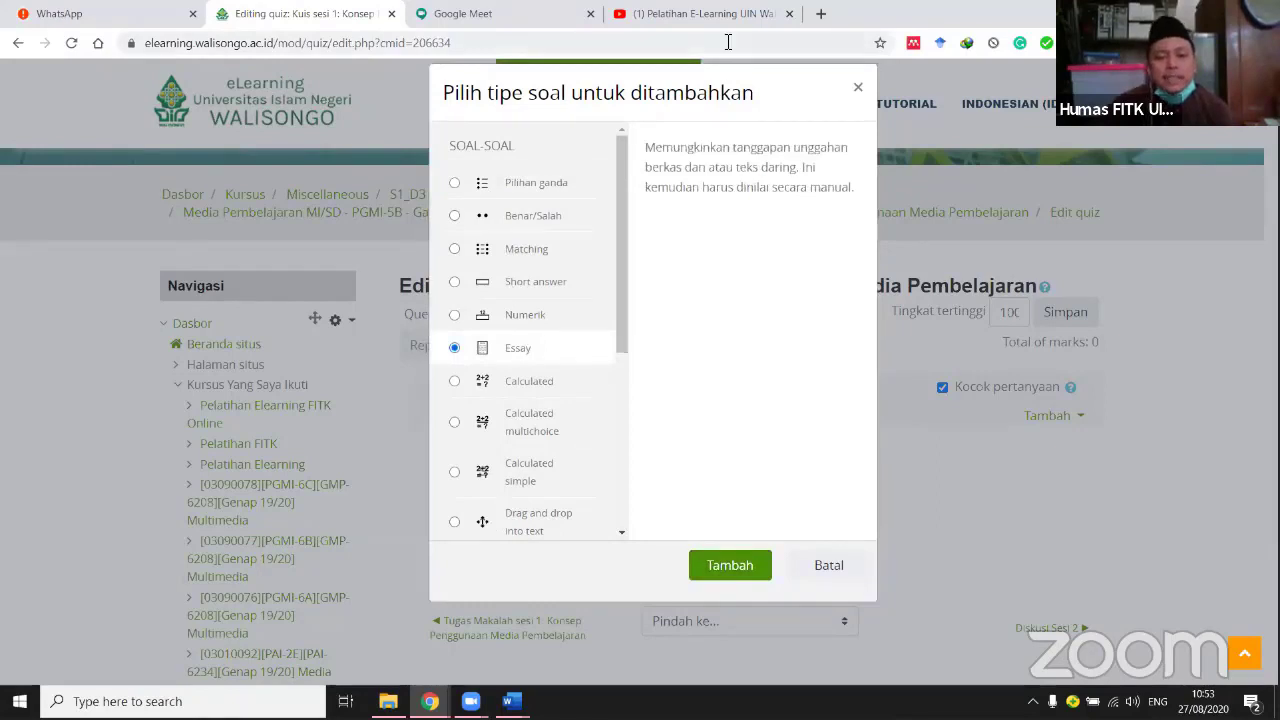
left_click(518, 184)
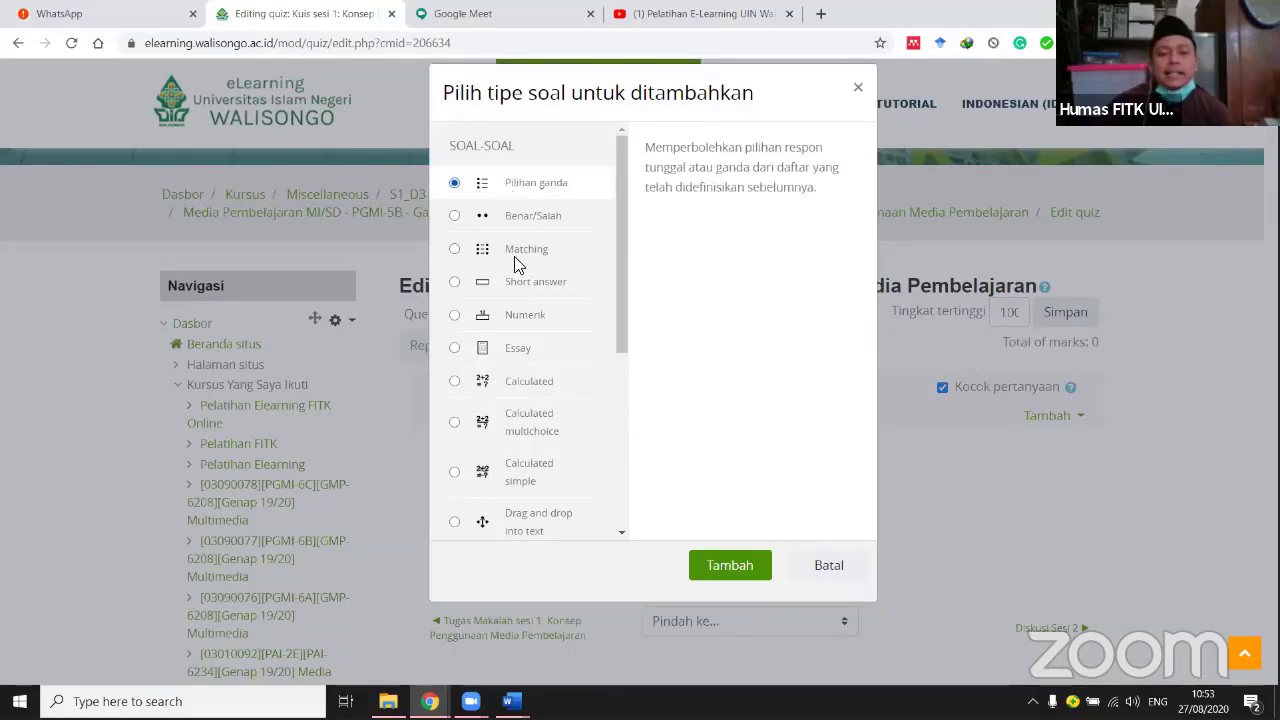
left_click(744, 577)
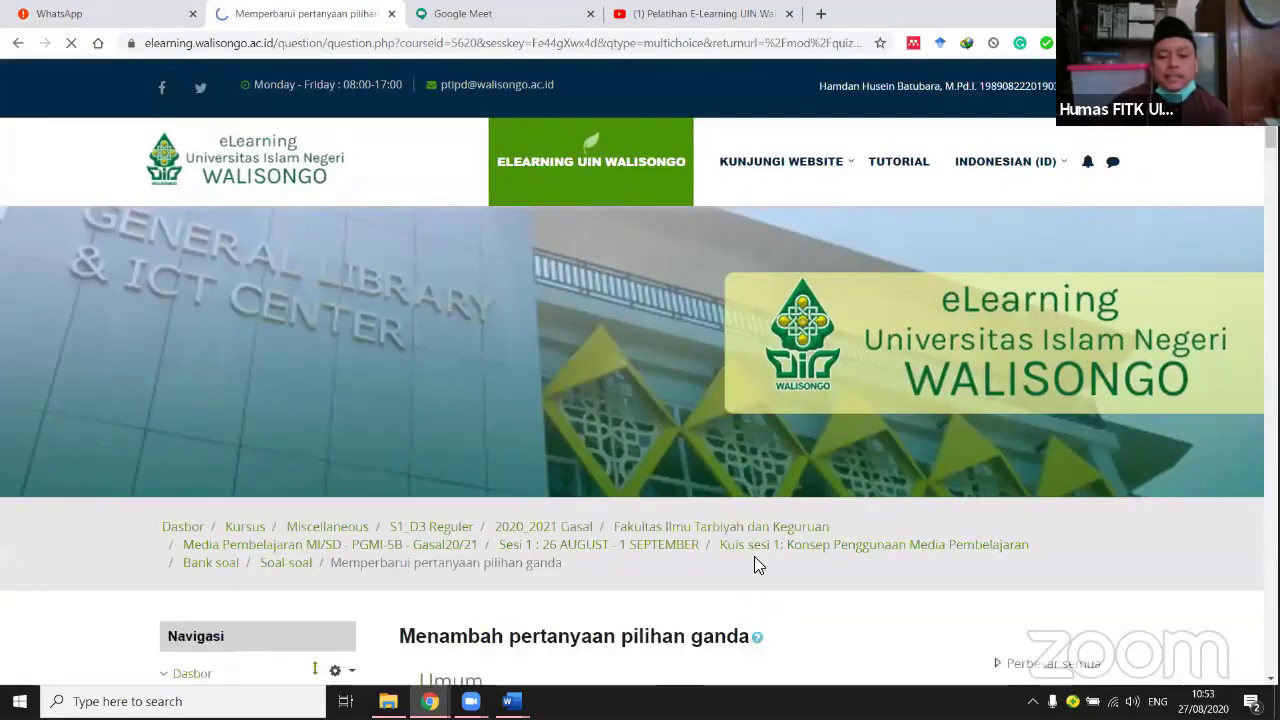
Switch to Word and open the recent document Buku Ajar Media Pembelajaran Inovatif - edisi 5 as the source of the quiz questions.
scroll(762, 558, "down", 4)
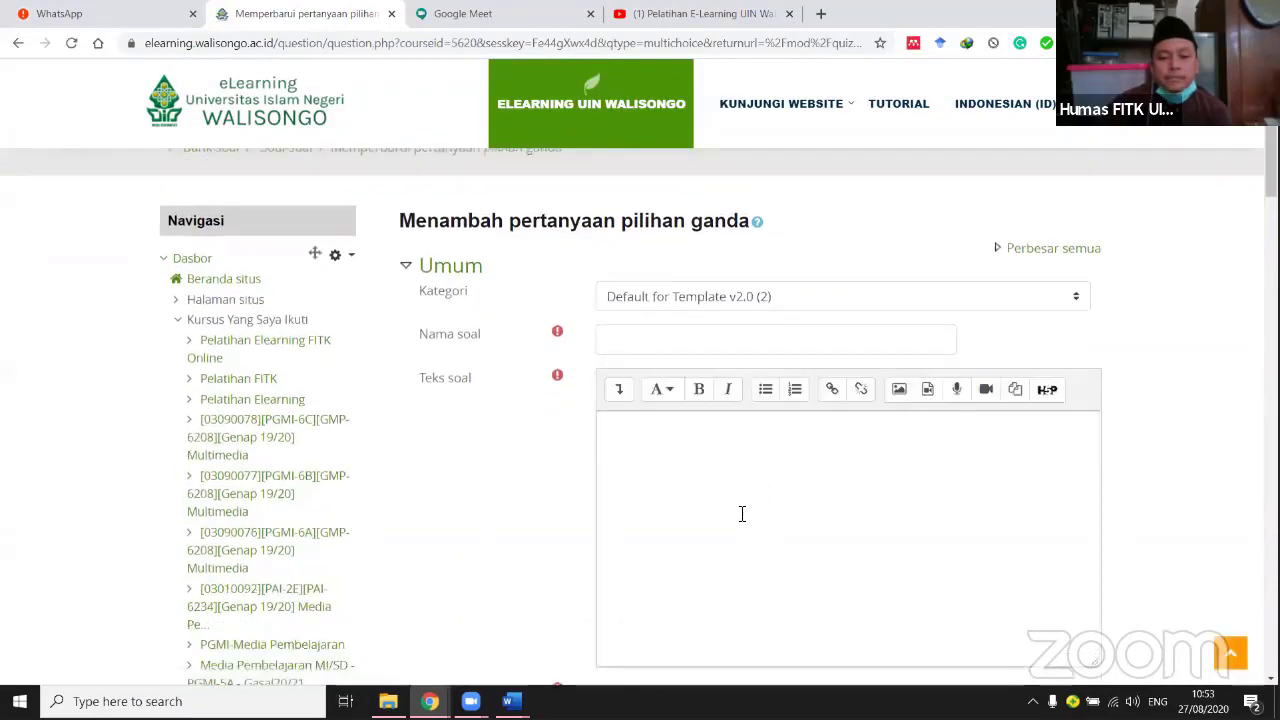
left_click(630, 340)
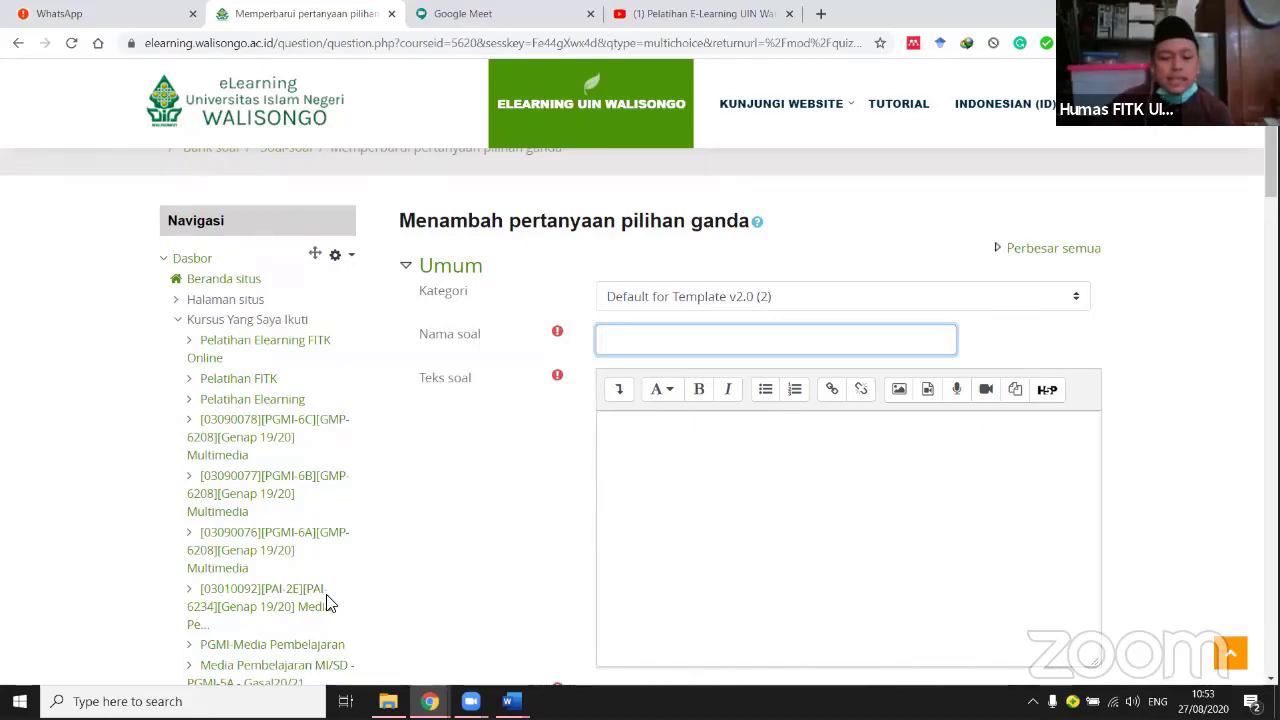
left_click(510, 701)
left_click(586, 636)
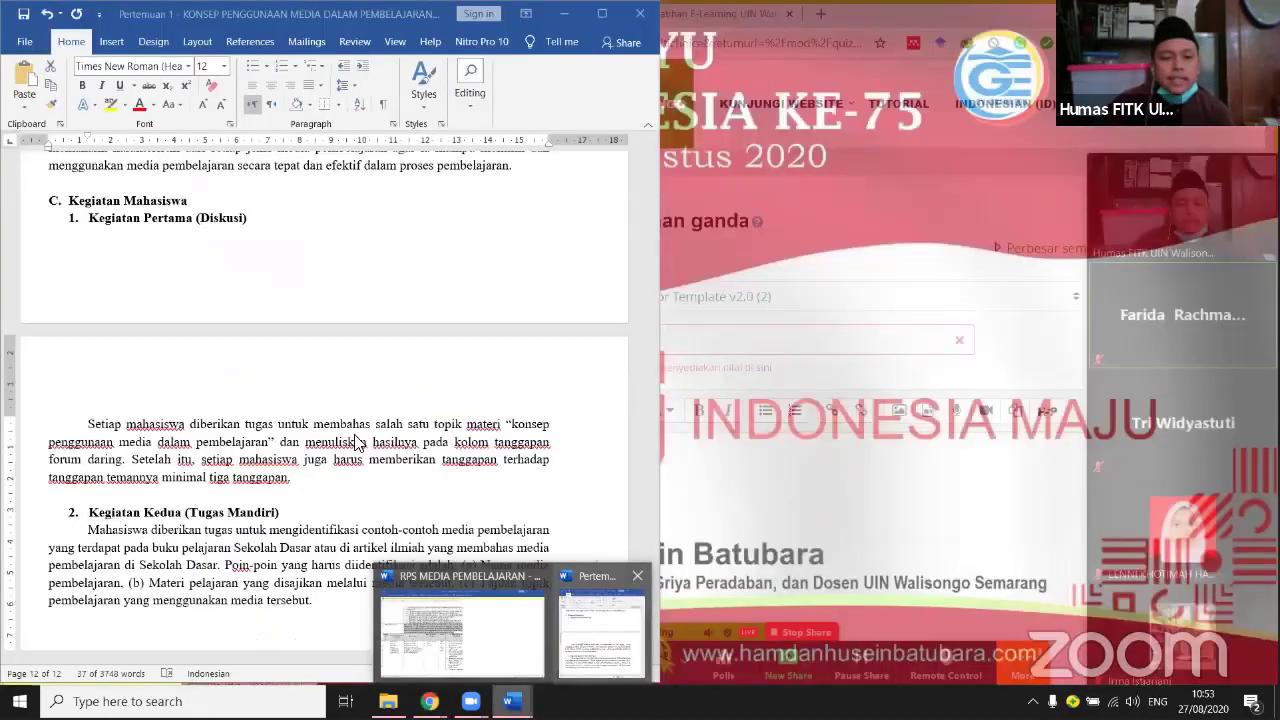
scroll(356, 435, "down", 8)
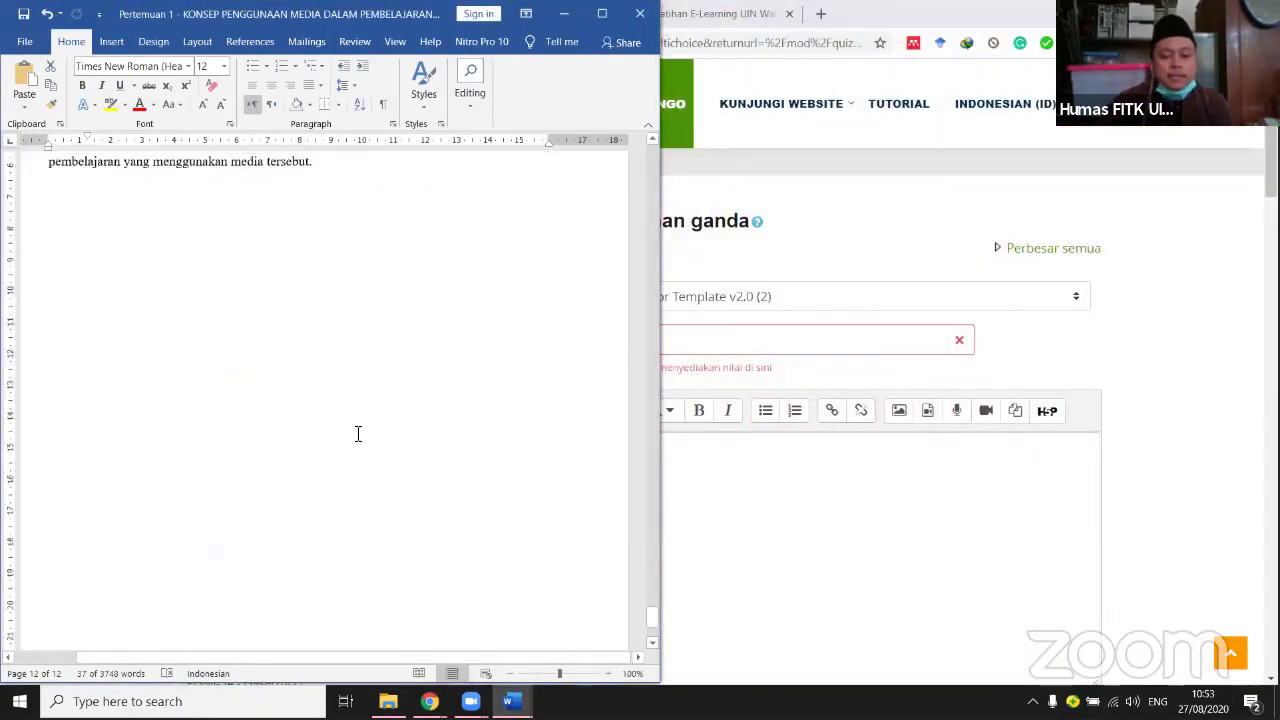
key("ctrl+o")
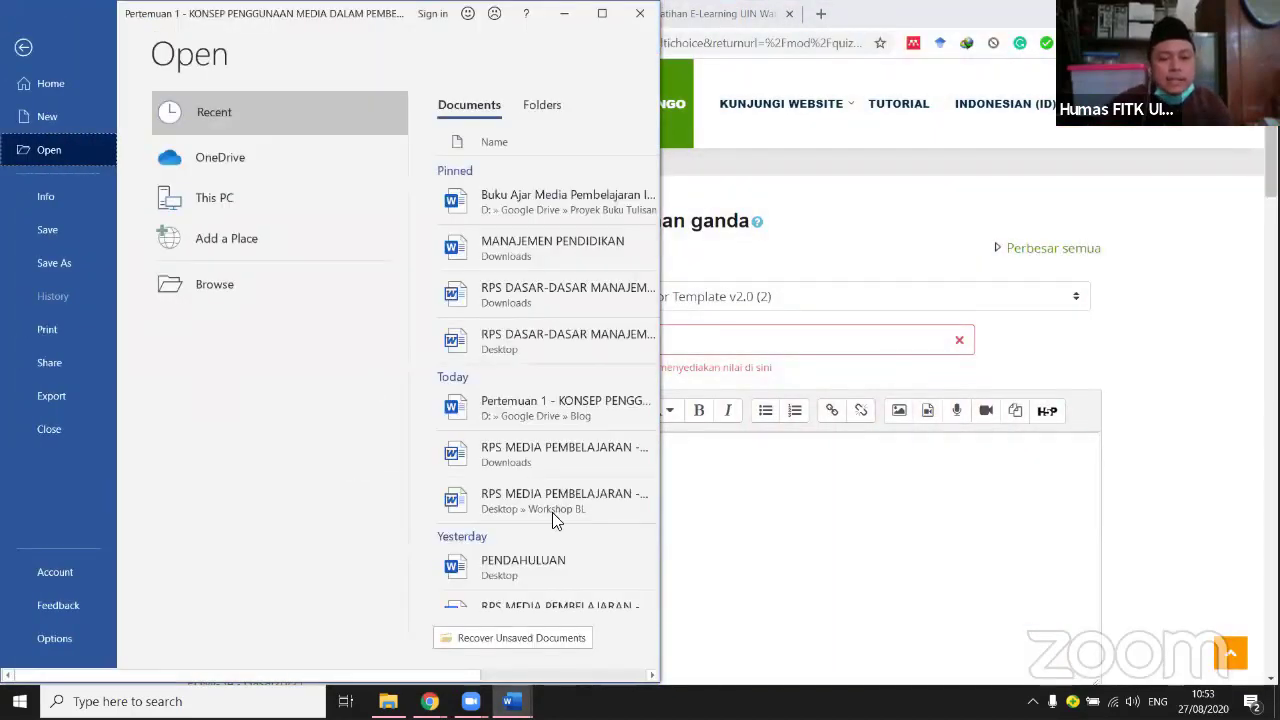
scroll(568, 554, "down", 3)
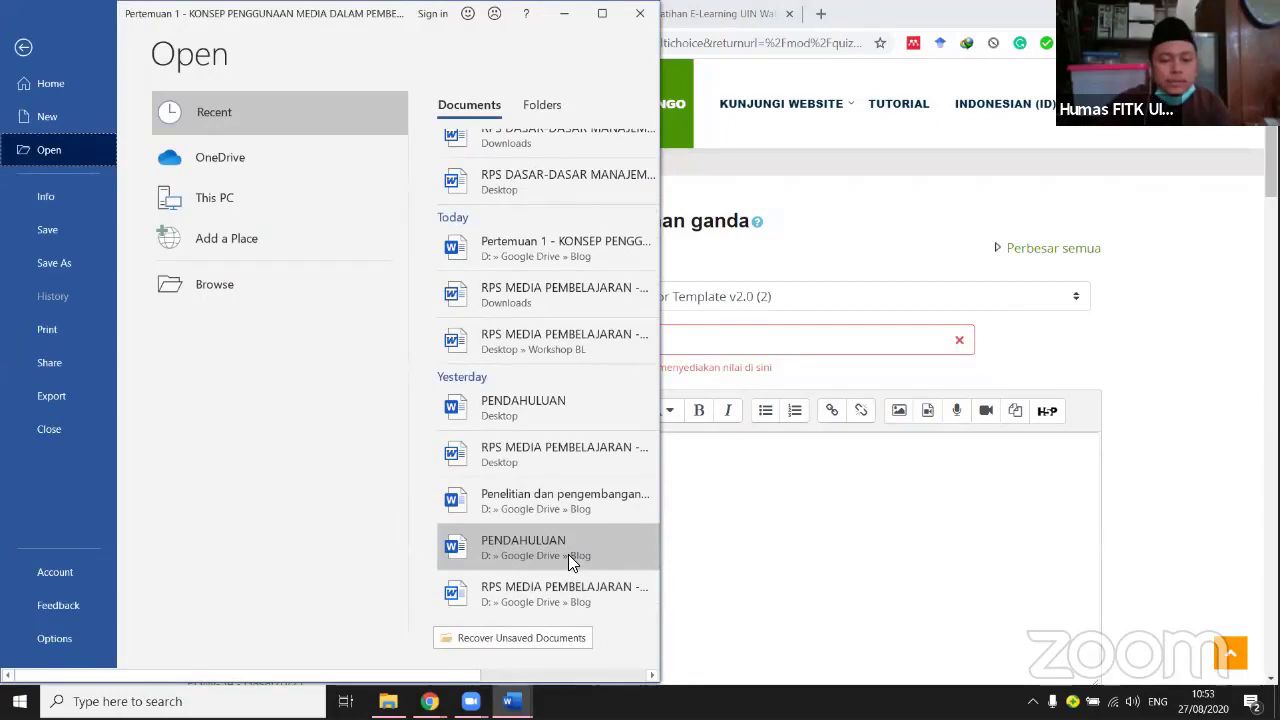
scroll(568, 560, "down", 2)
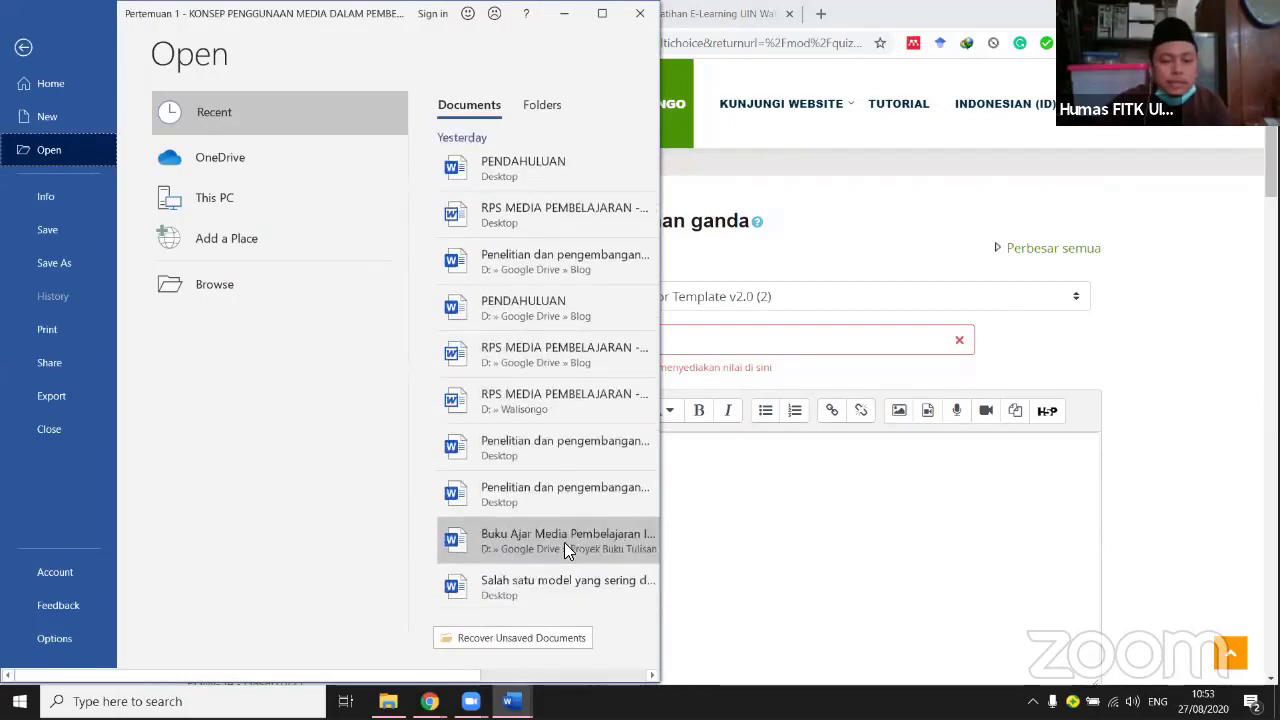
left_click(558, 538)
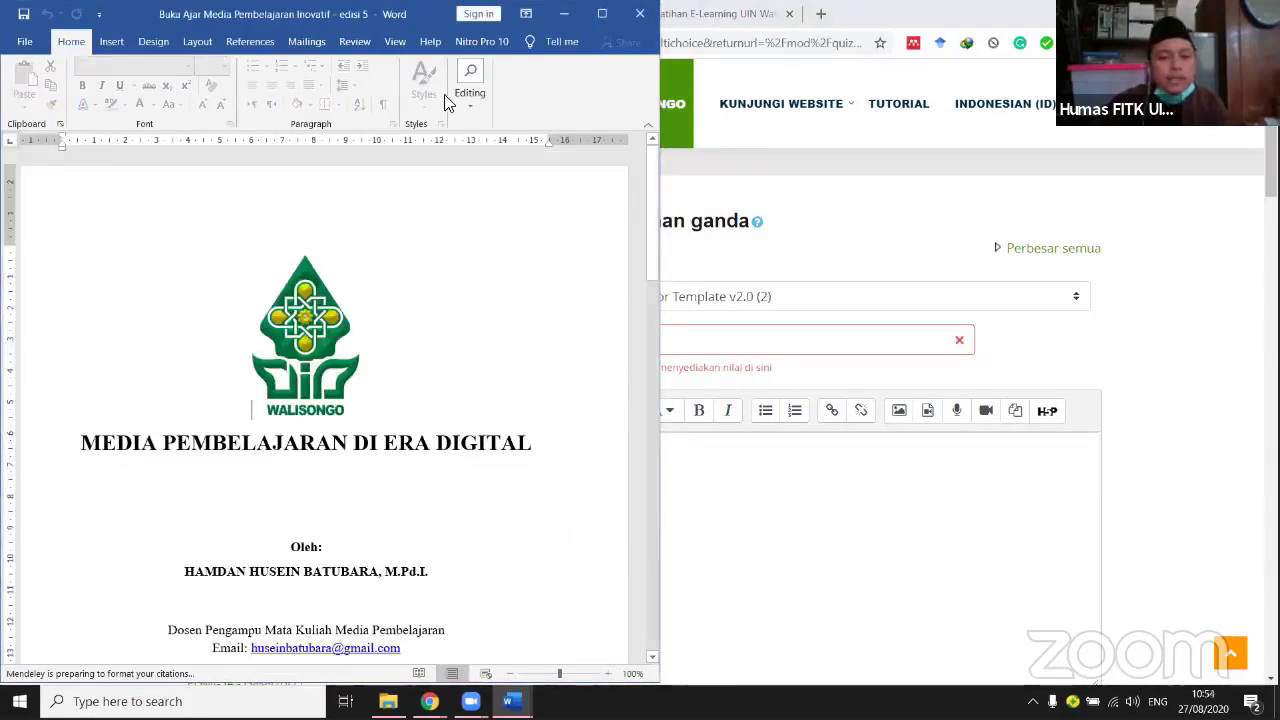
Use the document's heading navigation to go to D. Tes Formatif in BAB 2, and hide the navigation again.
left_click(393, 42)
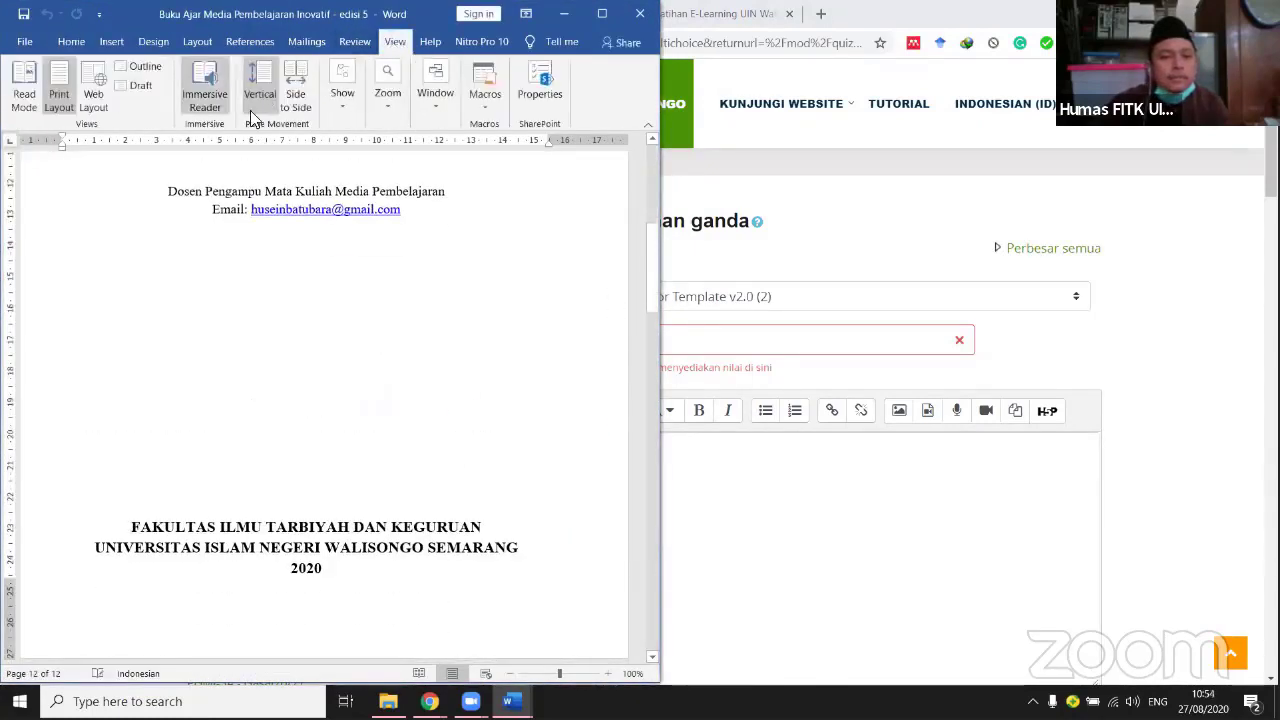
left_click(342, 95)
left_click(340, 179)
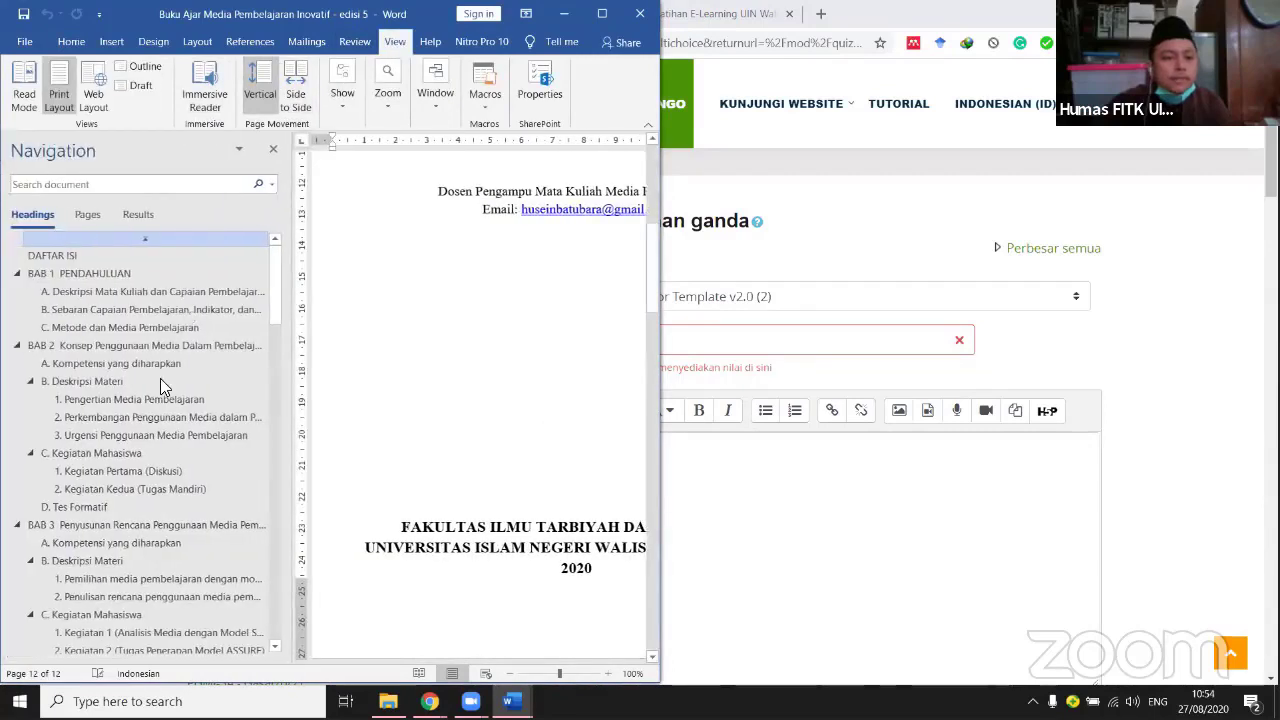
left_click(102, 507)
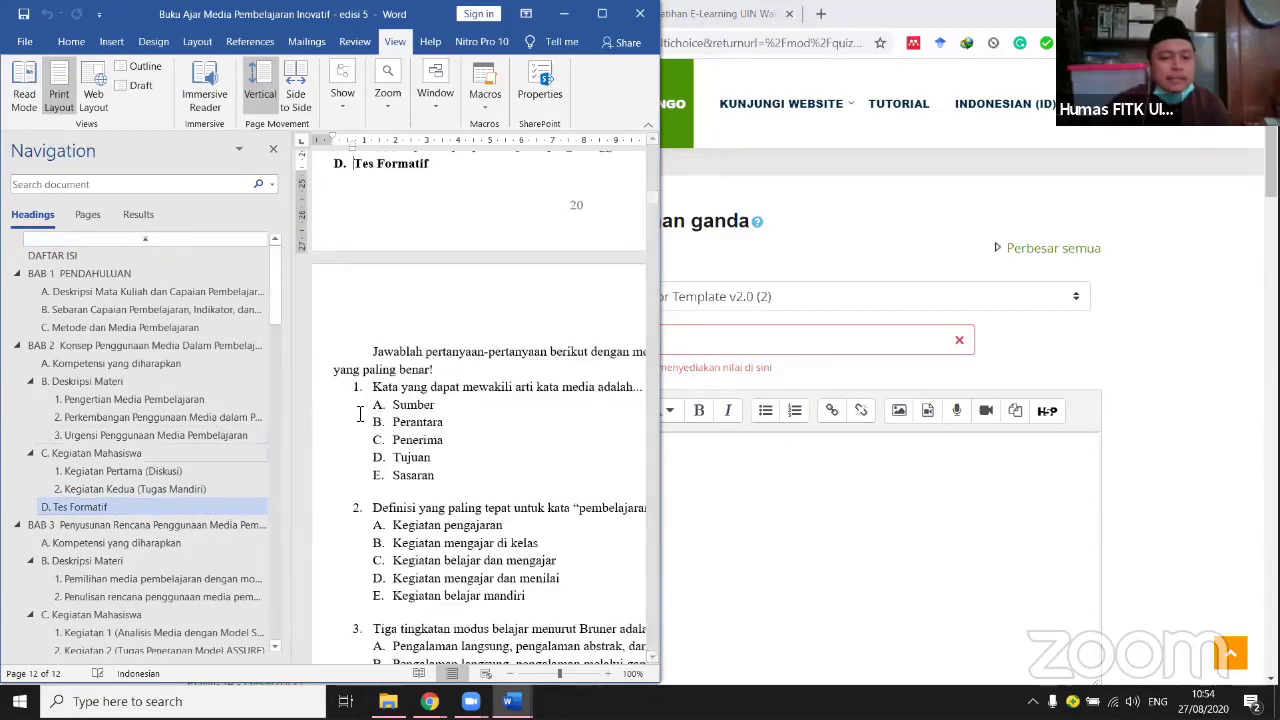
left_click(273, 148)
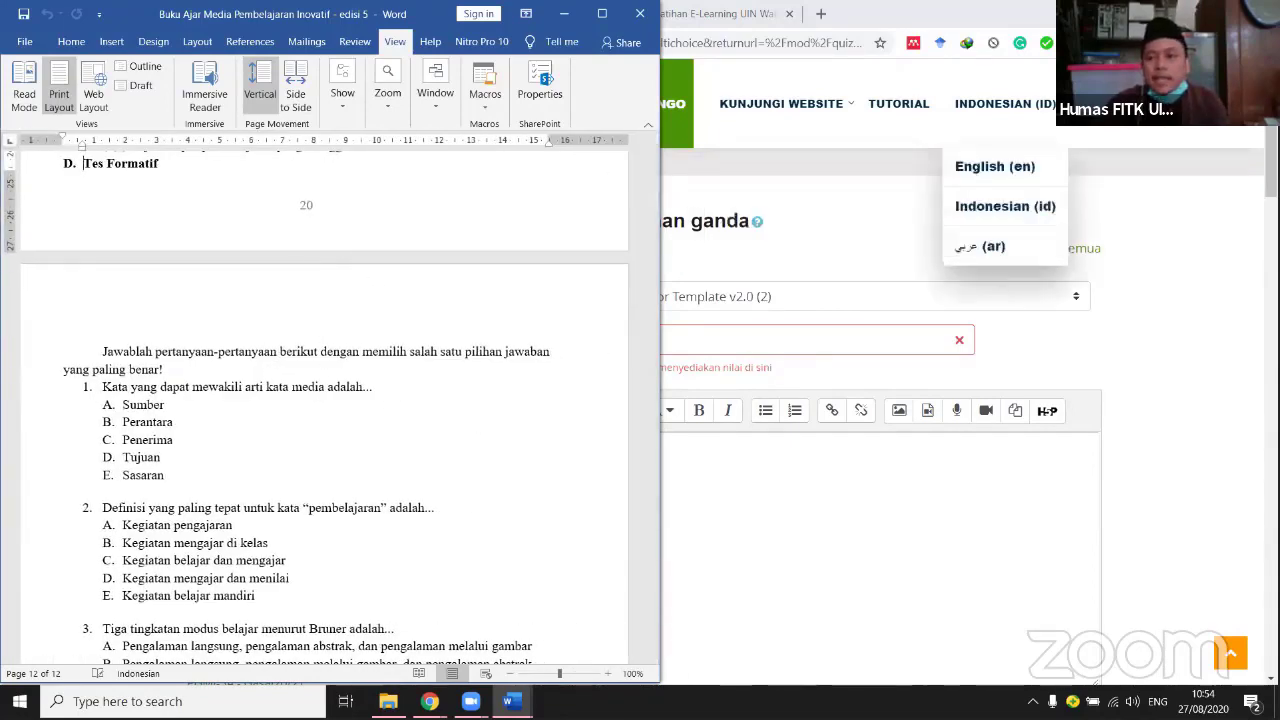
Fit the browser beside Word and copy question 1, "Kata yang dapat mewakili arti kata media adalah...", into Nama soal without its leading number.
left_click(1222, 13)
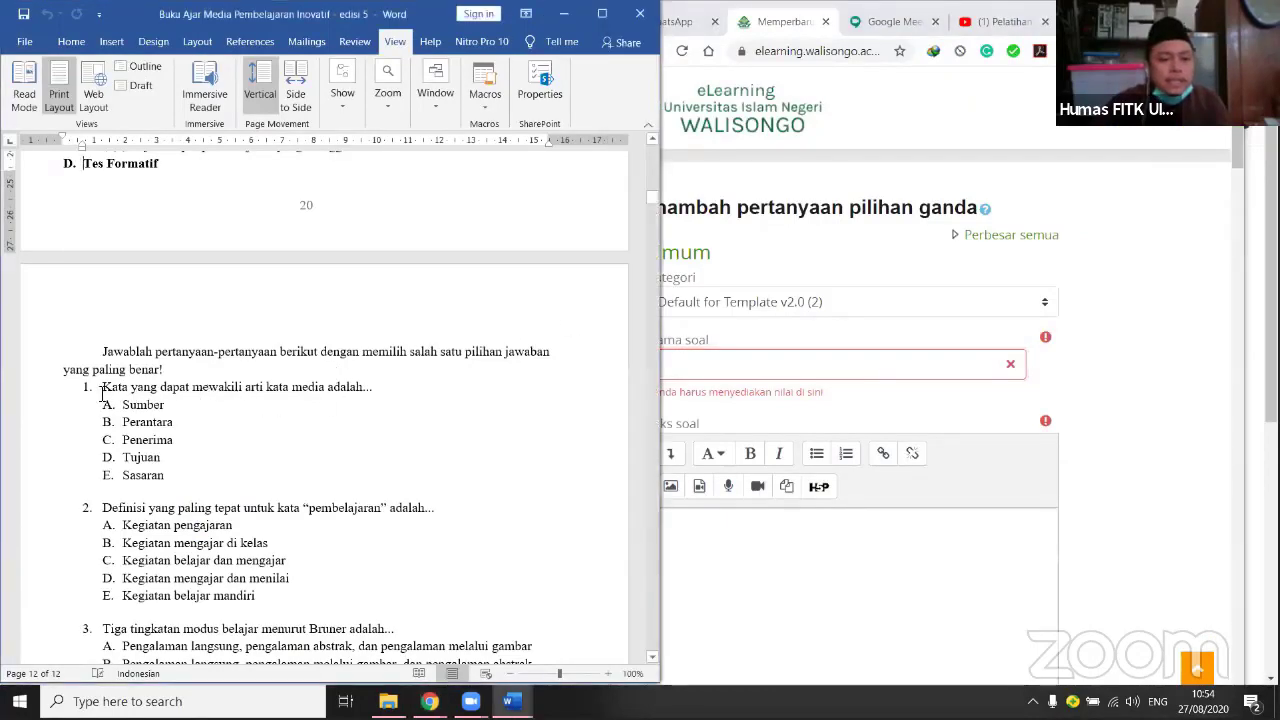
left_click_drag(103, 387, 352, 387)
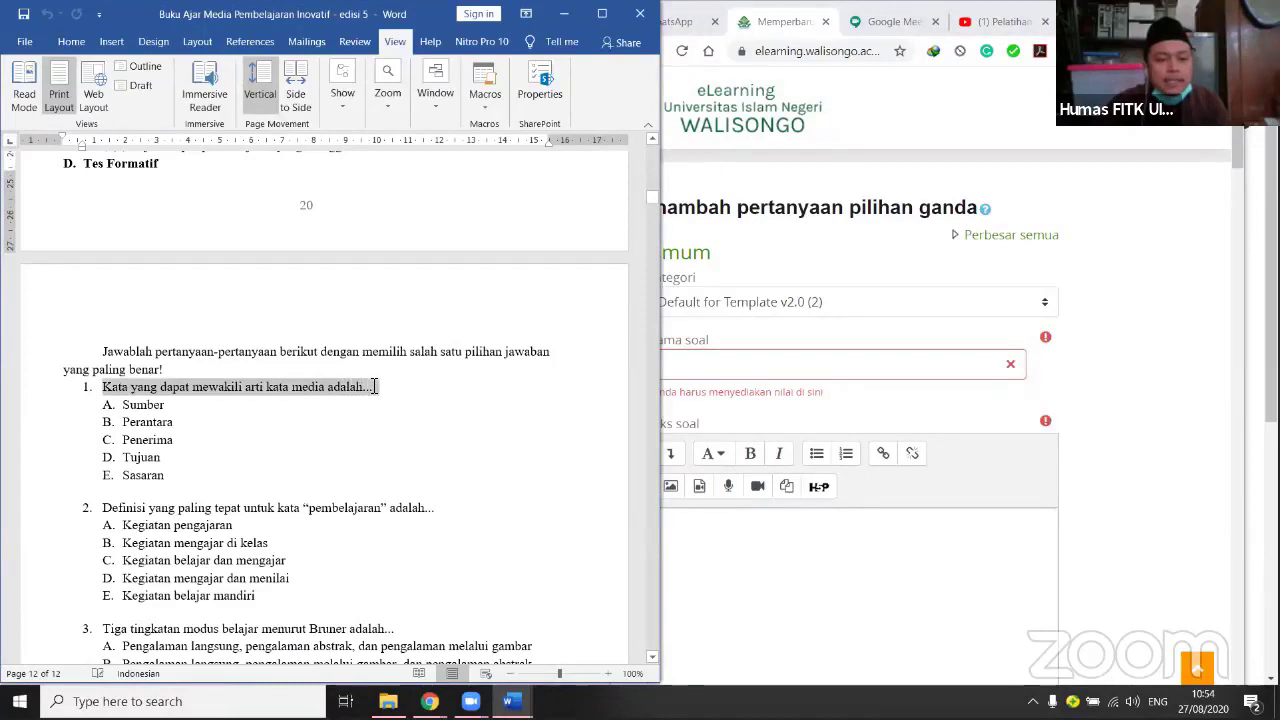
left_click(750, 364)
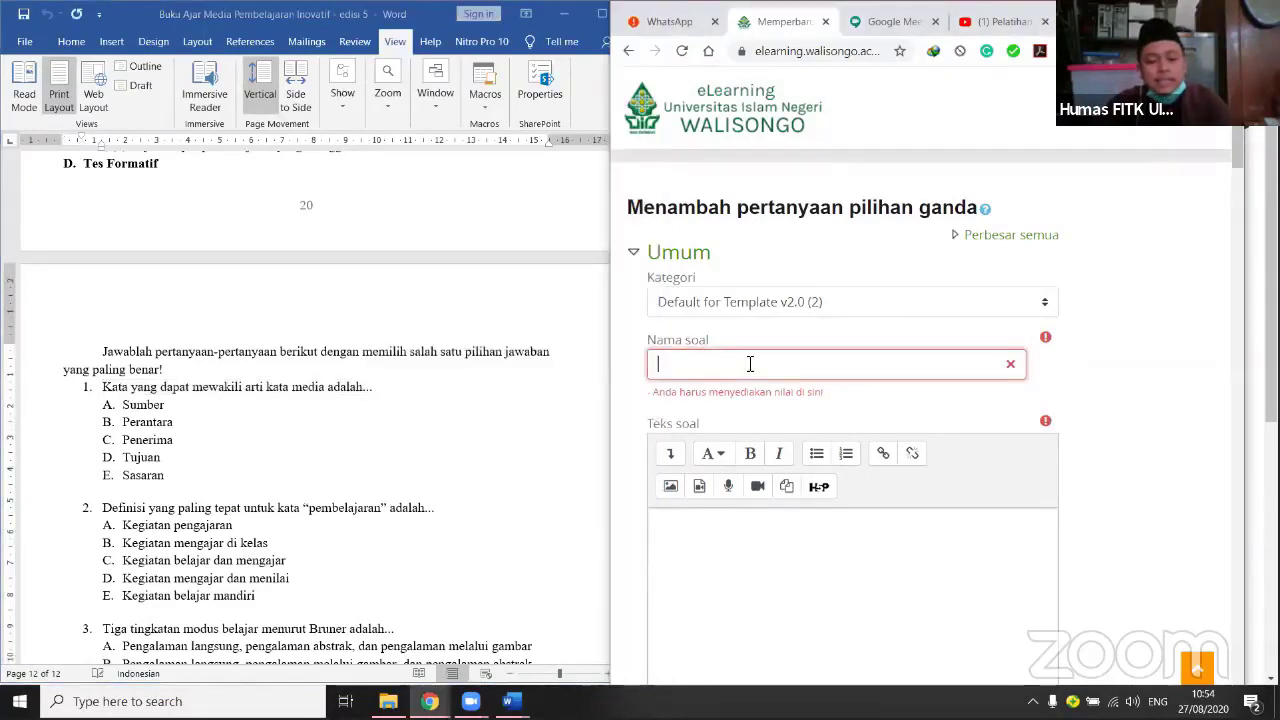
type("1. Kata yang dapat mewakili arti kata media adalah...")
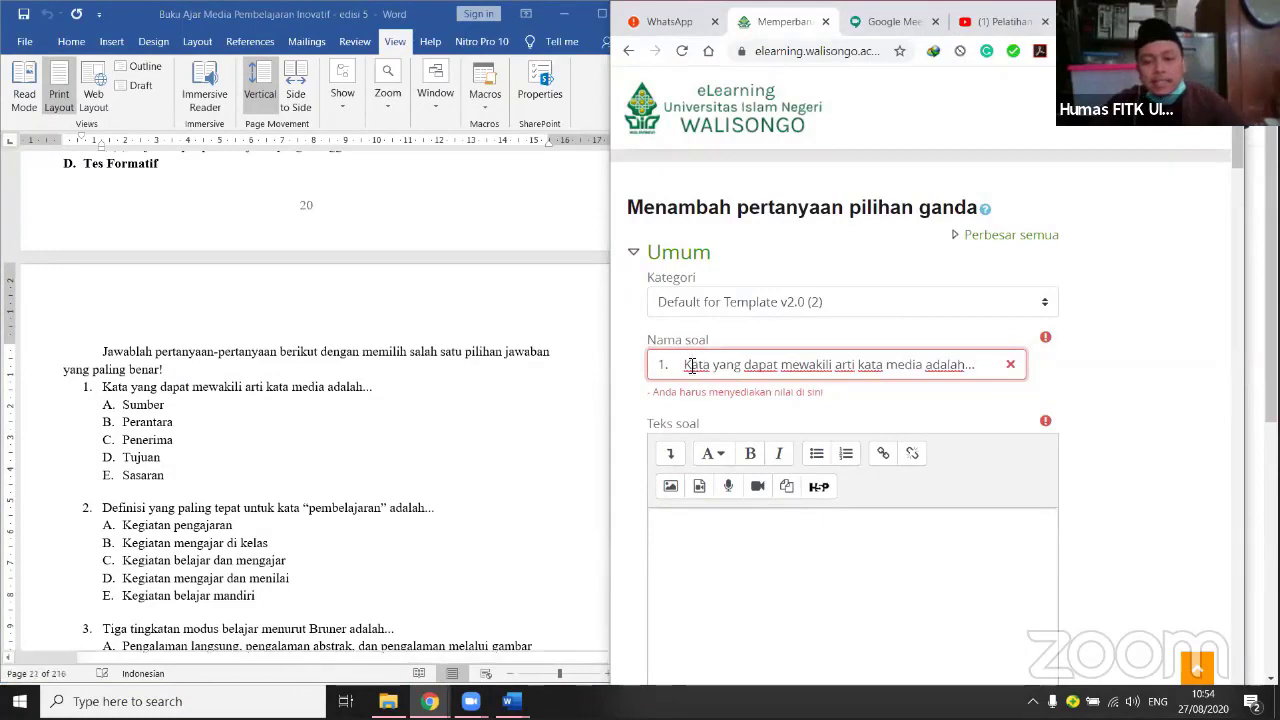
left_click(685, 364)
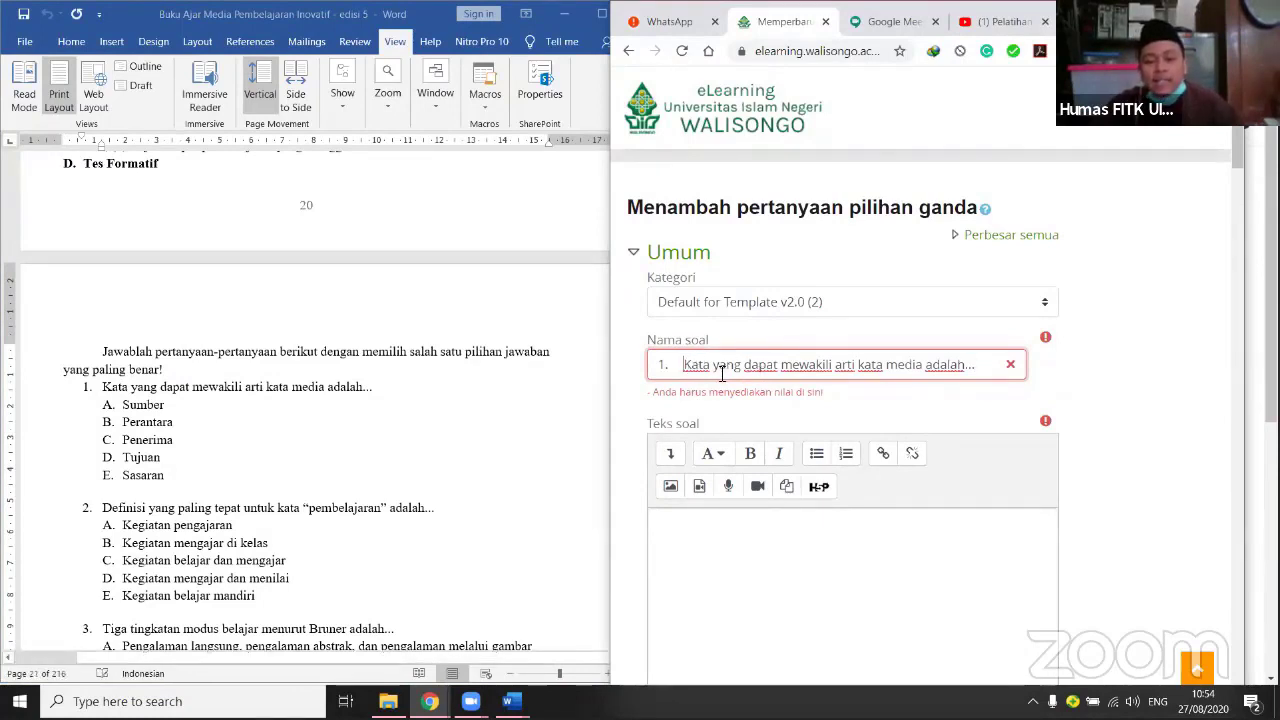
key("BackSpace")
key("BackSpace")
key("BackSpace")
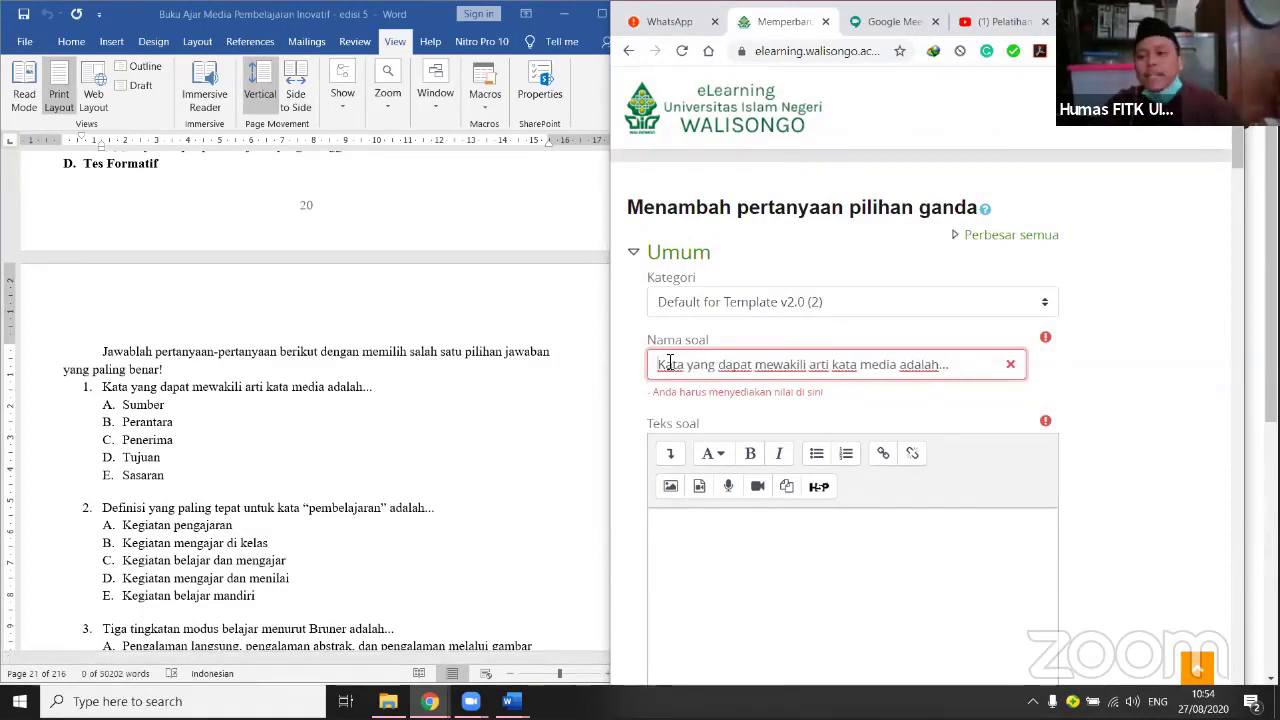
Copy the whole question sentence from Nama soal into Teks soal.
left_click(955, 371)
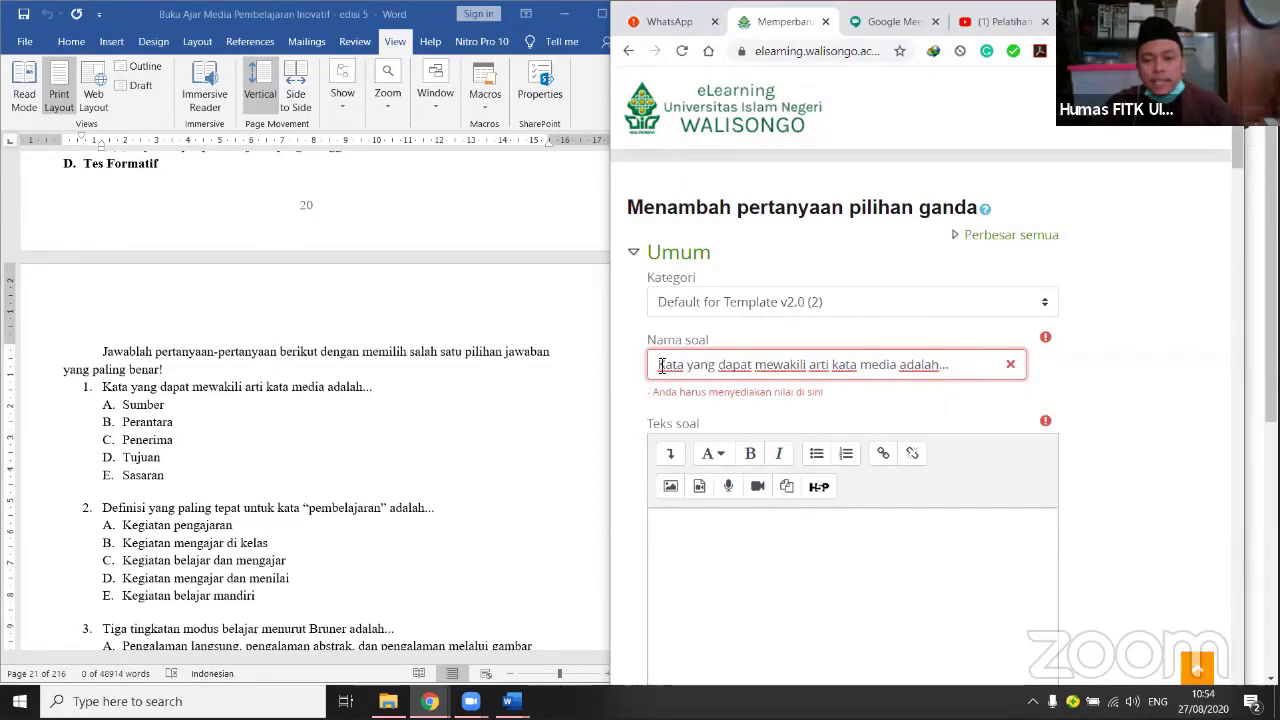
left_click_drag(661, 366, 989, 371)
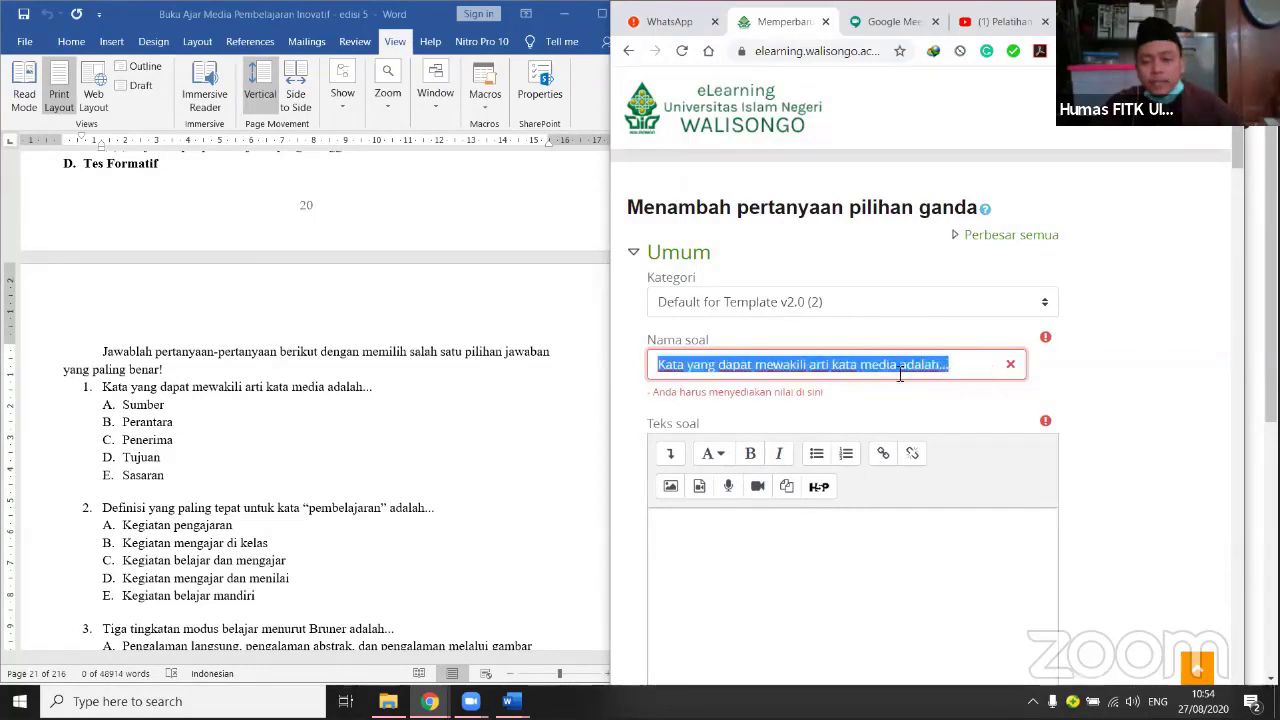
right_click(870, 367)
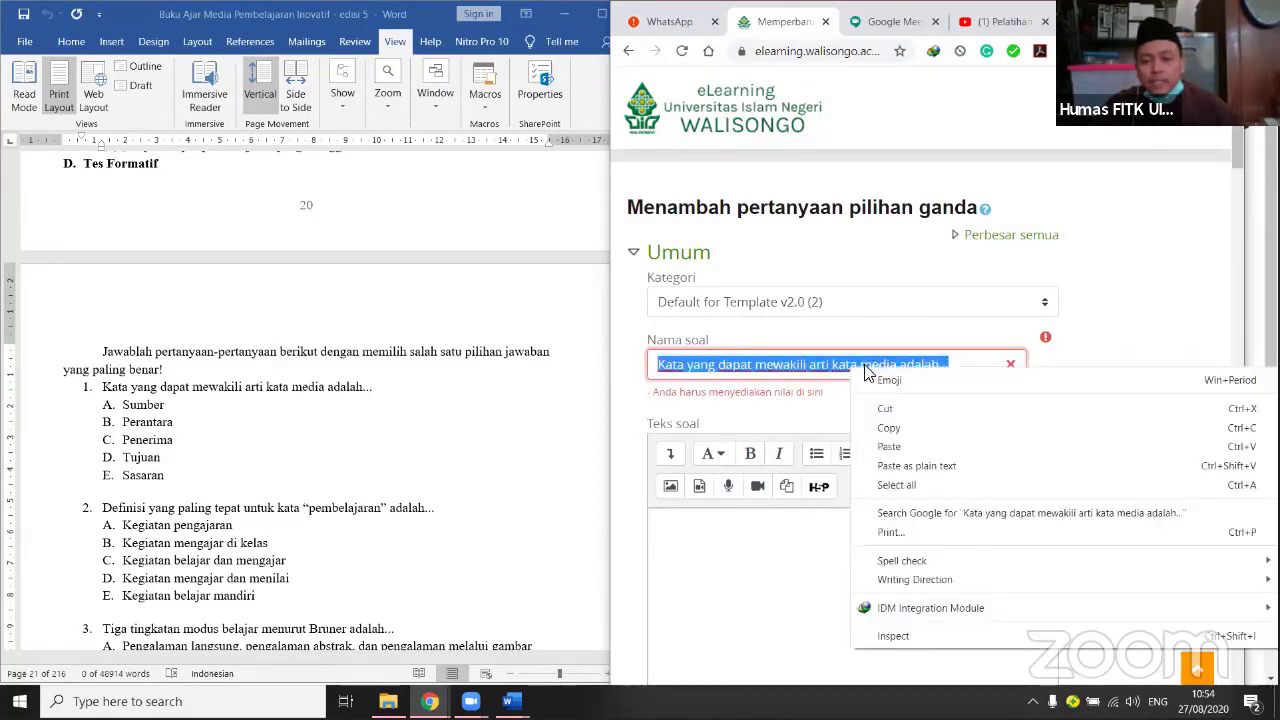
left_click(887, 435)
scroll(712, 461, "down", 1)
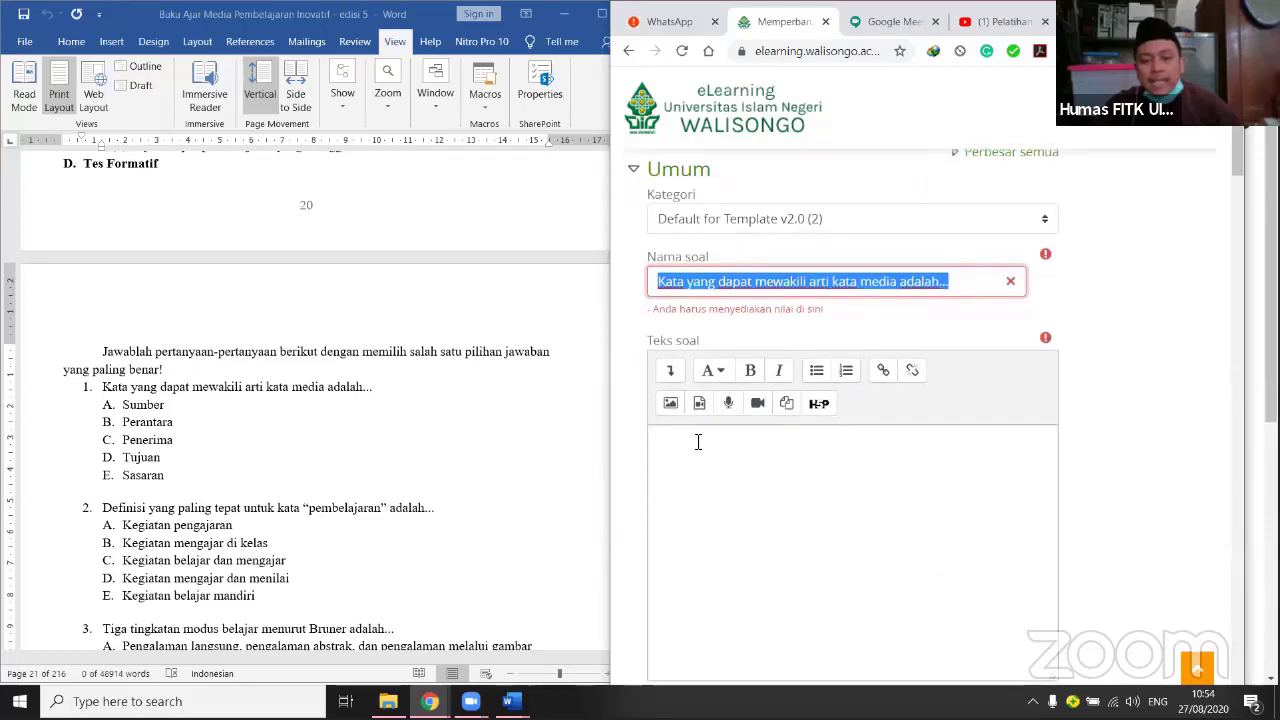
left_click(698, 442)
right_click(694, 446)
left_click(754, 292)
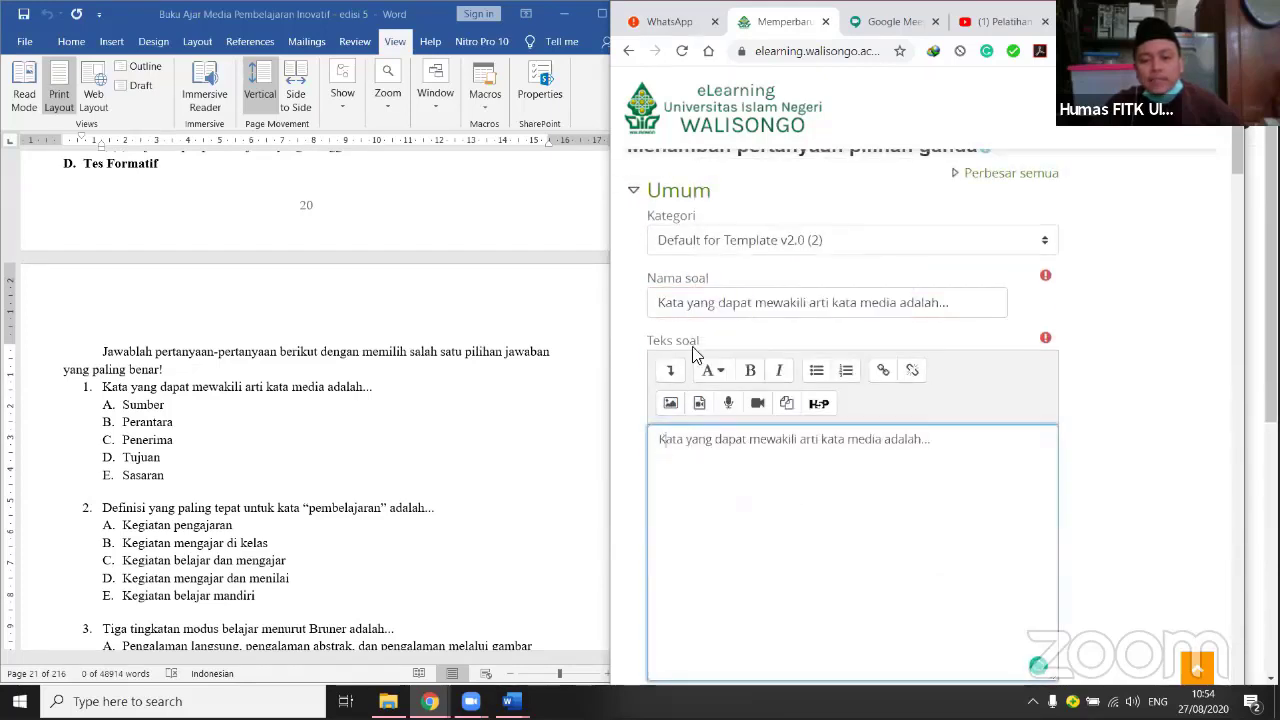
Compare Nama soal with Teks soal and review the remaining Umum settings, such as Umpan balik umum and Acak pilihan, down to the Jawaban section.
left_click(705, 304)
left_click(724, 464)
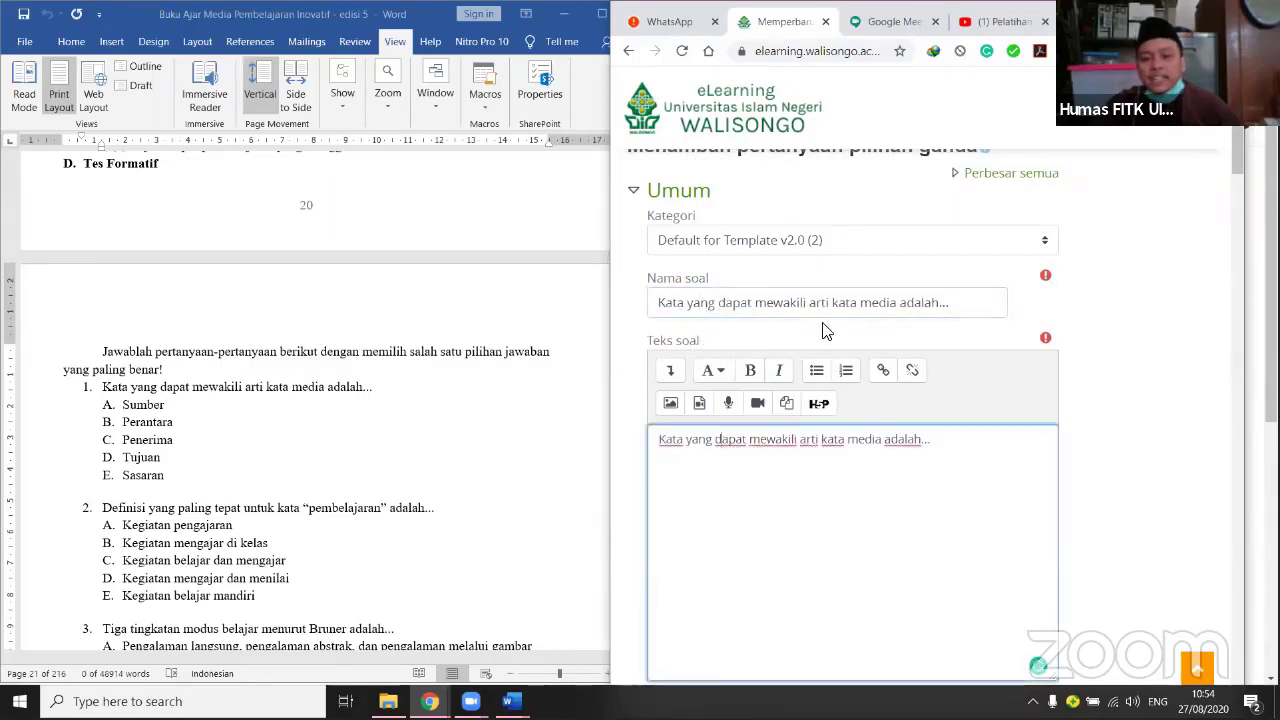
left_click(932, 302)
left_click(846, 476)
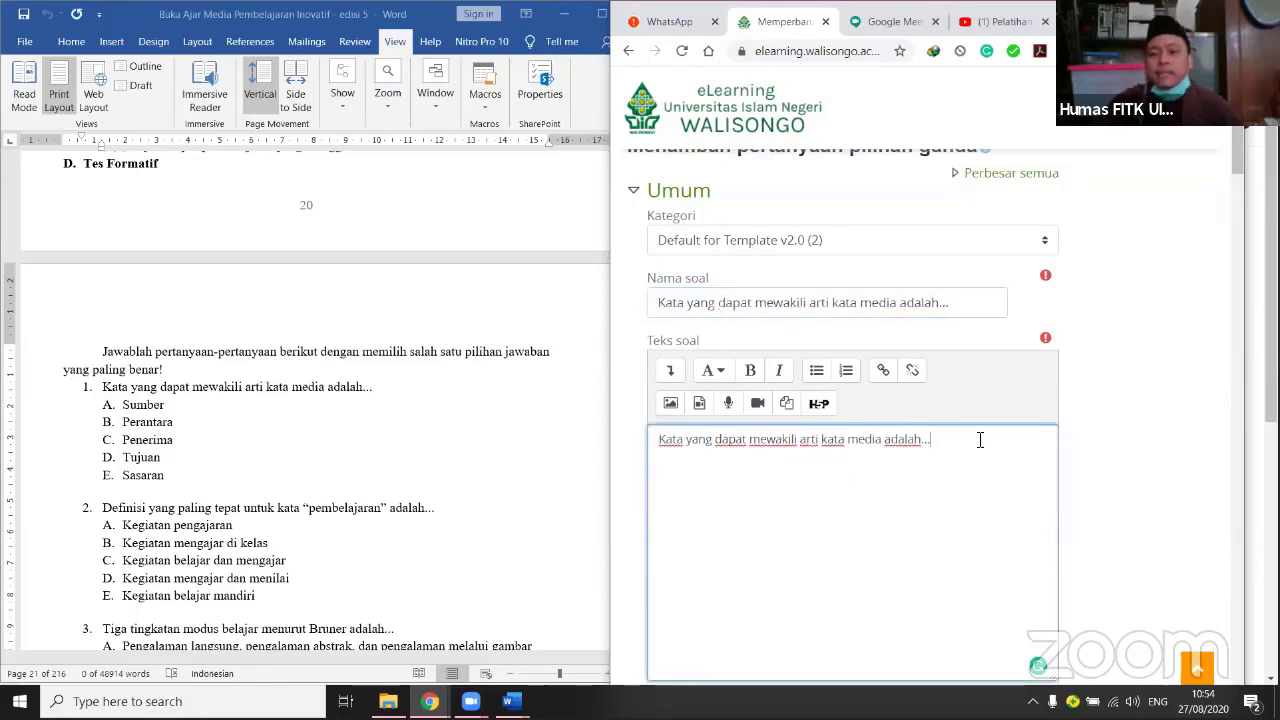
scroll(980, 440, "down", 3)
scroll(980, 440, "down", 5)
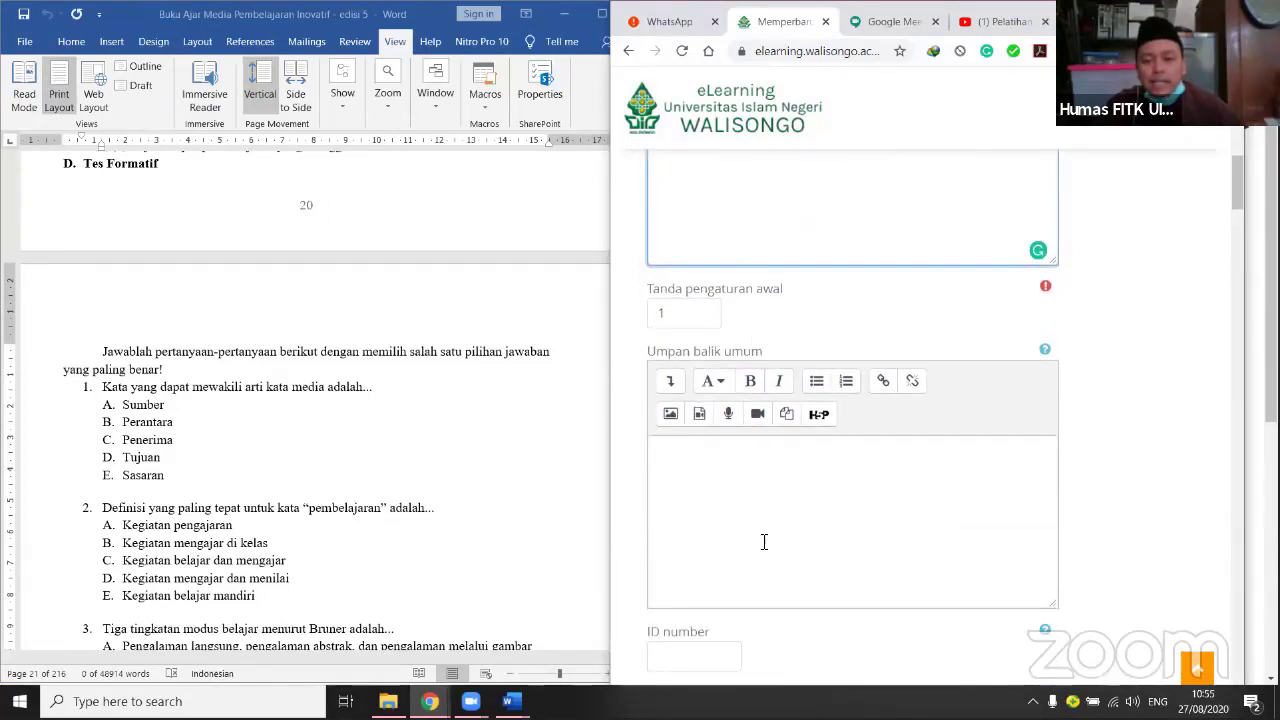
scroll(763, 541, "down", 2)
scroll(723, 357, "down", 2)
left_click(730, 398)
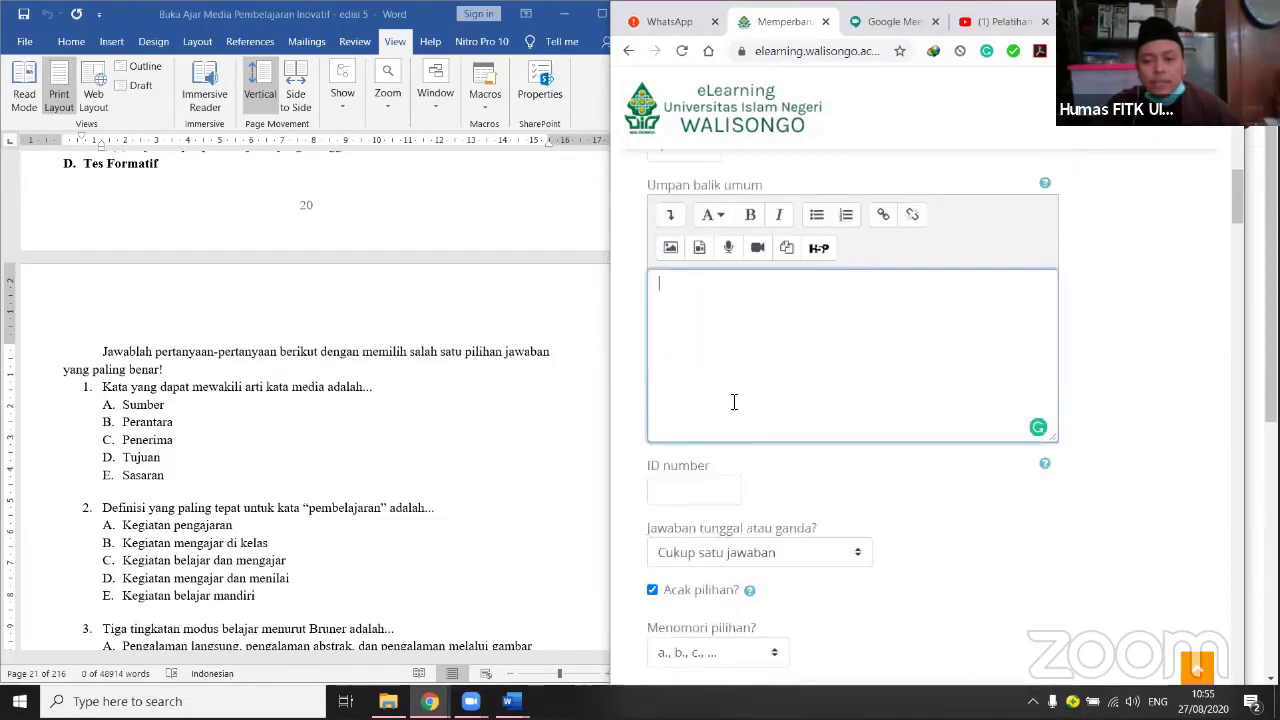
scroll(743, 503, "down", 4)
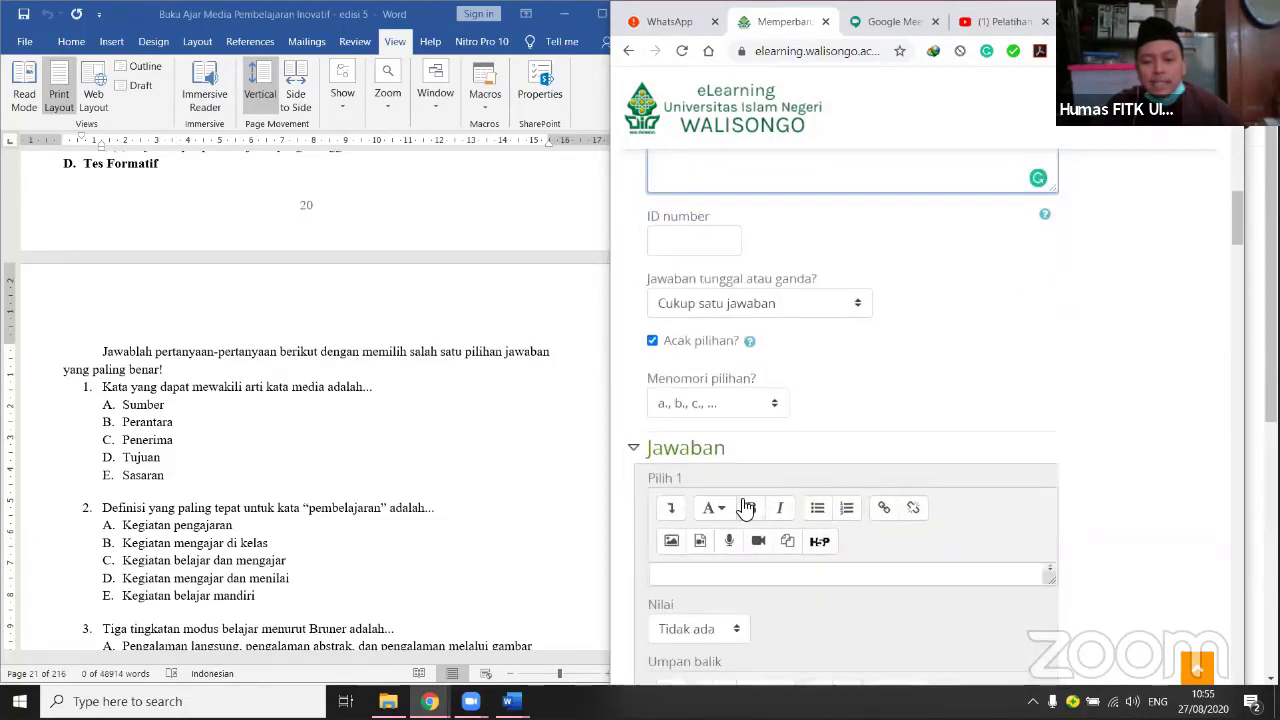
scroll(743, 505, "down", 4)
scroll(743, 505, "down", 2)
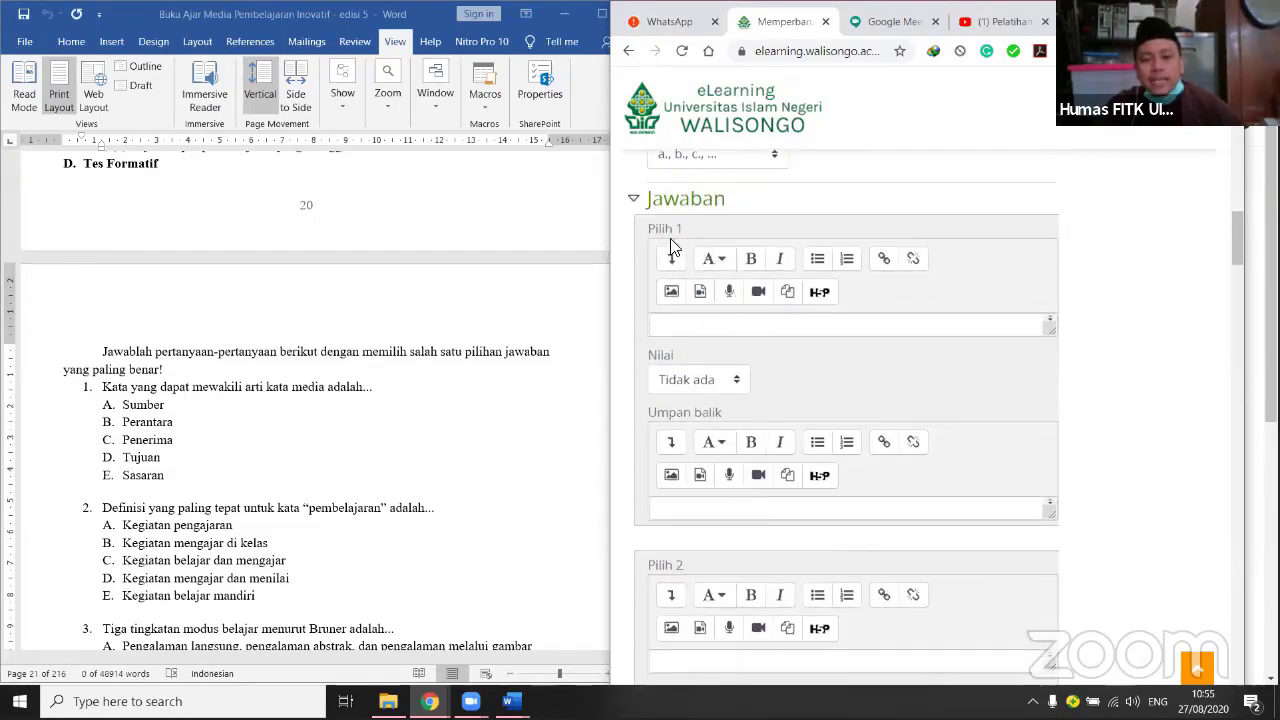
Copy answer option A, "Sumber", of question 1 from the Word document into the Pilih 1 answer.
left_click(698, 330)
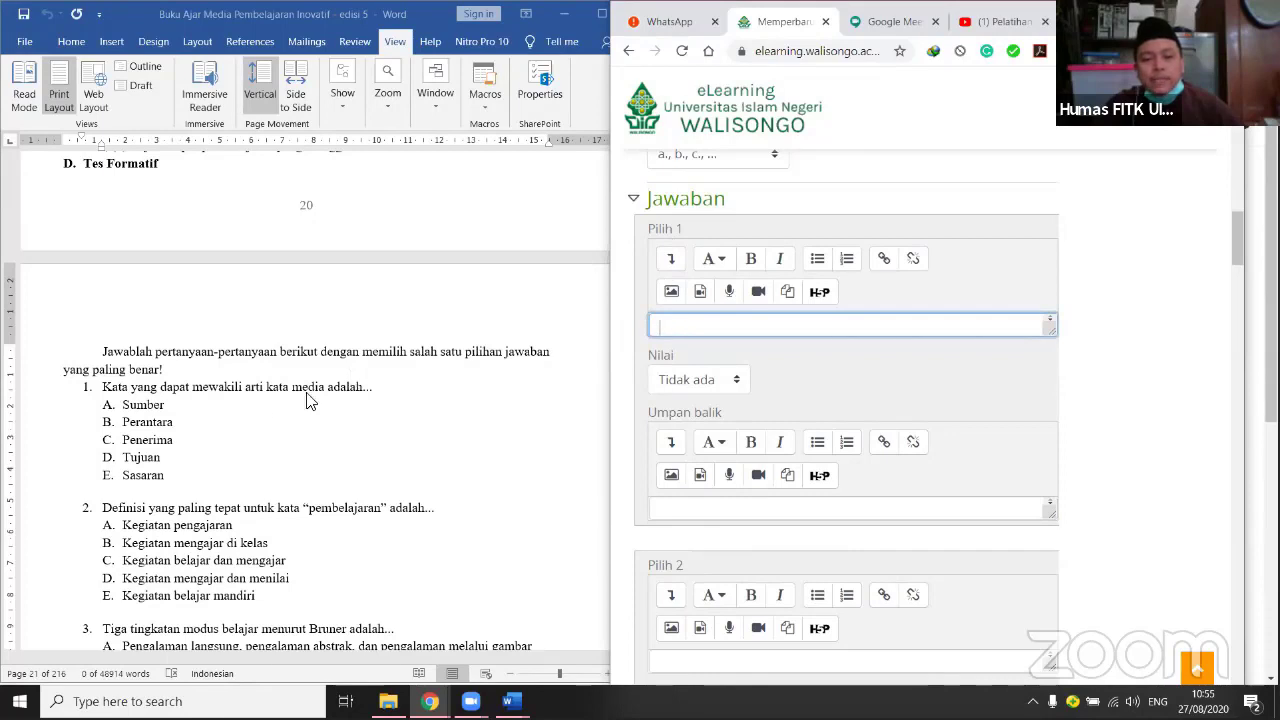
left_click(116, 408)
left_click_drag(122, 405, 167, 405)
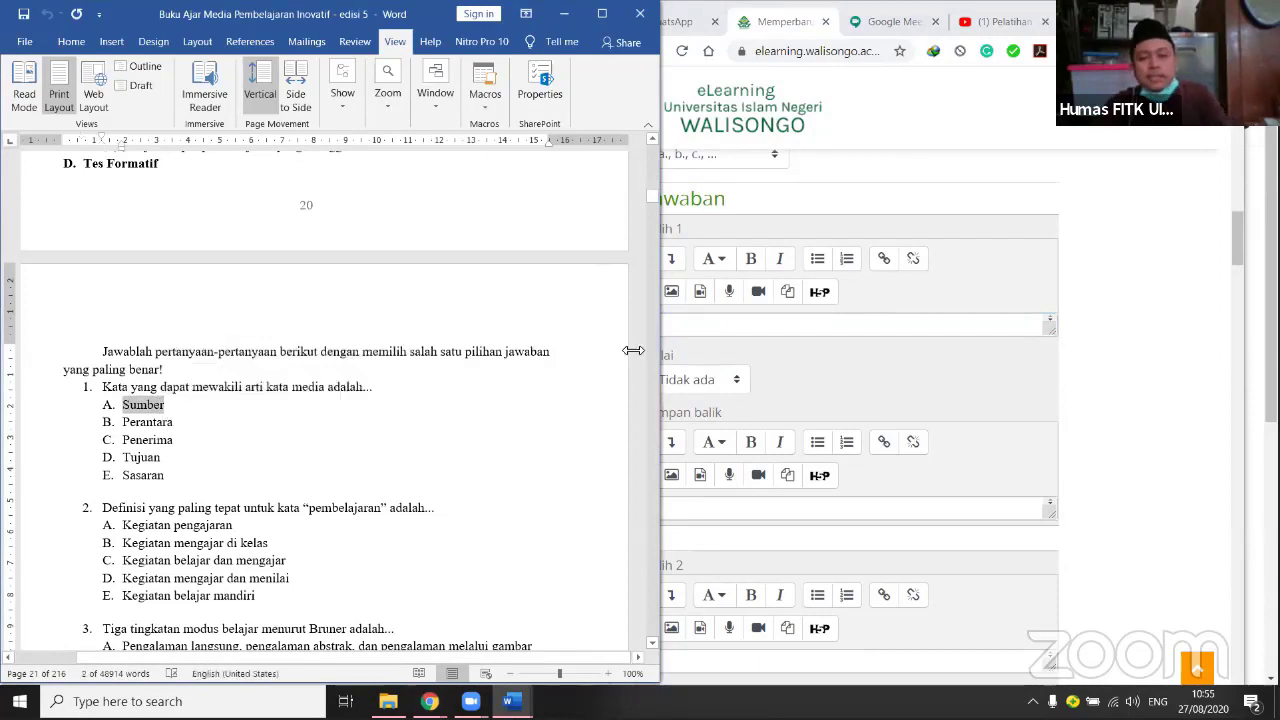
left_click(698, 333)
key("ctrl+v")
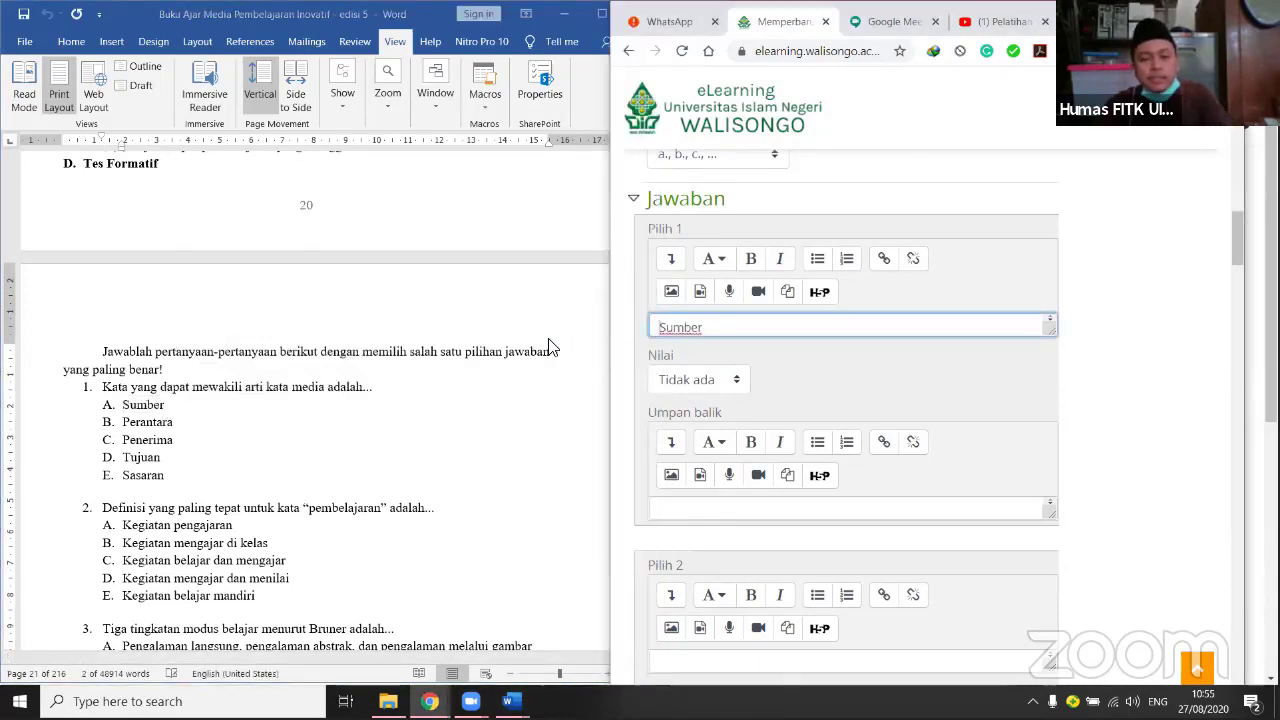
Return to Word and narrow its window so it no longer overlaps the question form.
key("alt+Tab")
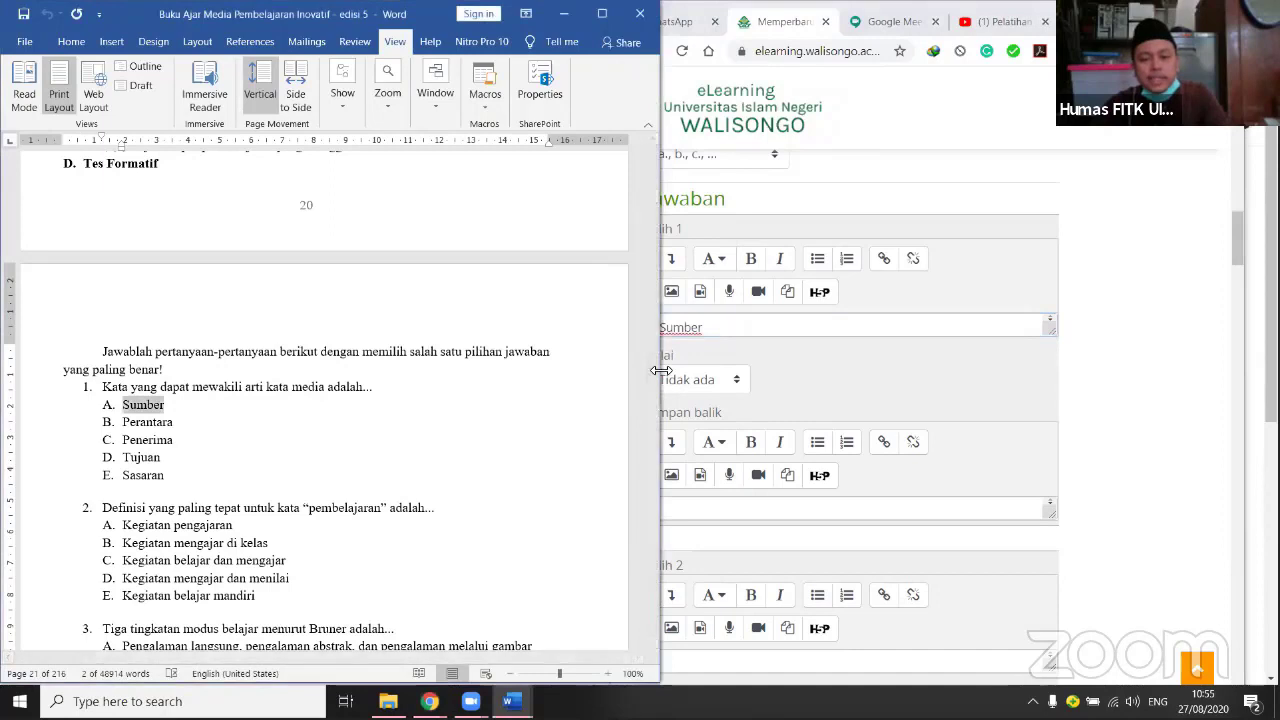
left_click_drag(661, 371, 573, 388)
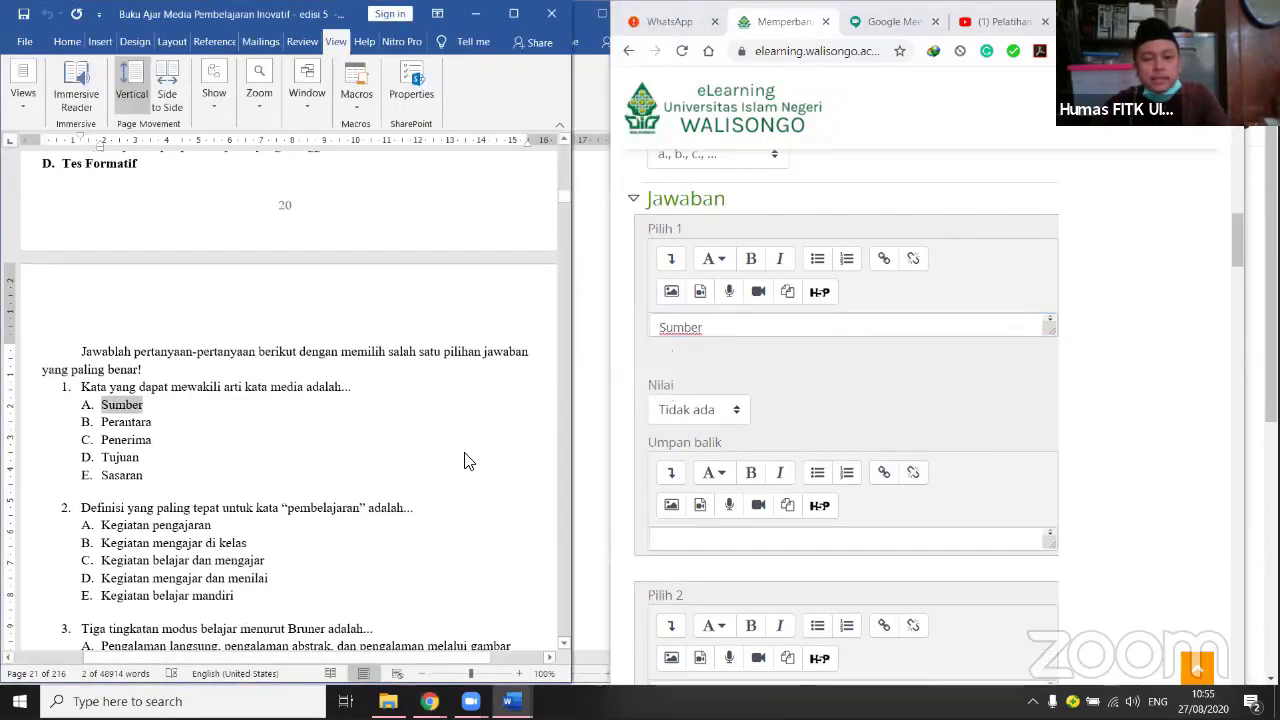
left_click(124, 440)
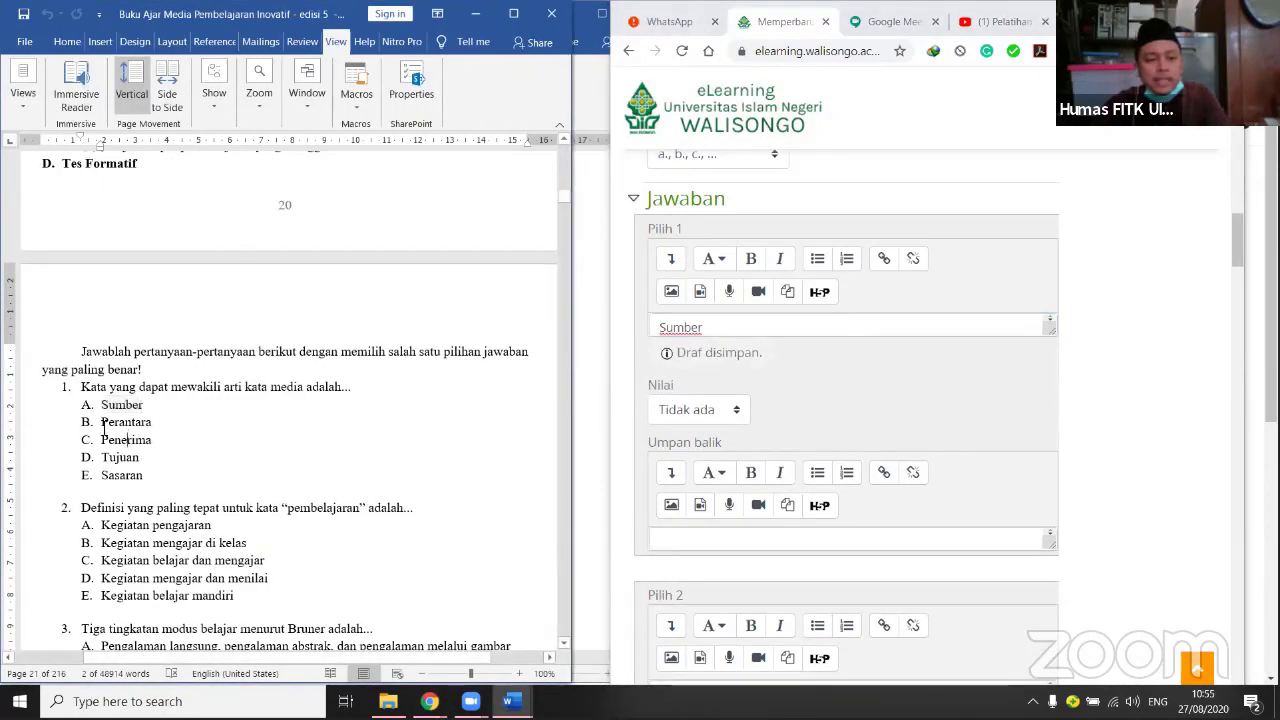
Copy answer option B, "Perantara", of question 1 from the Word document into the Pilih 2 answer.
left_click_drag(102, 422, 158, 423)
key("ctrl+c")
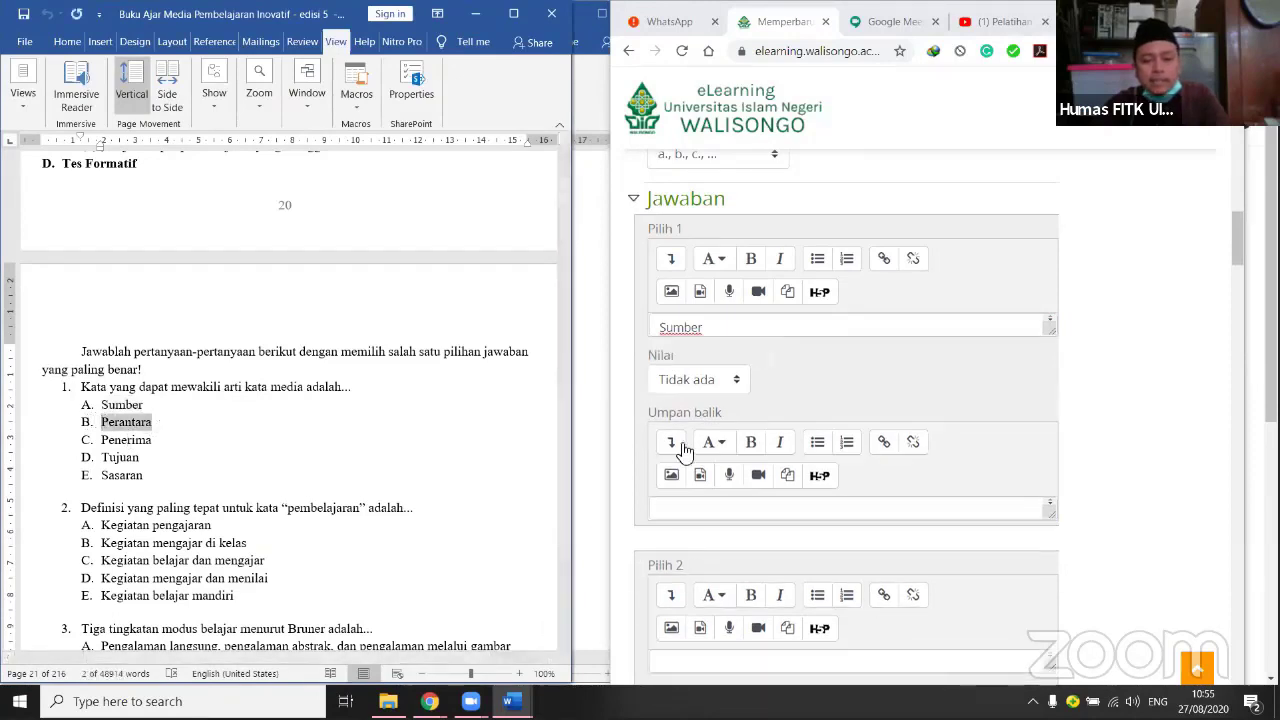
scroll(686, 551, "down", 2)
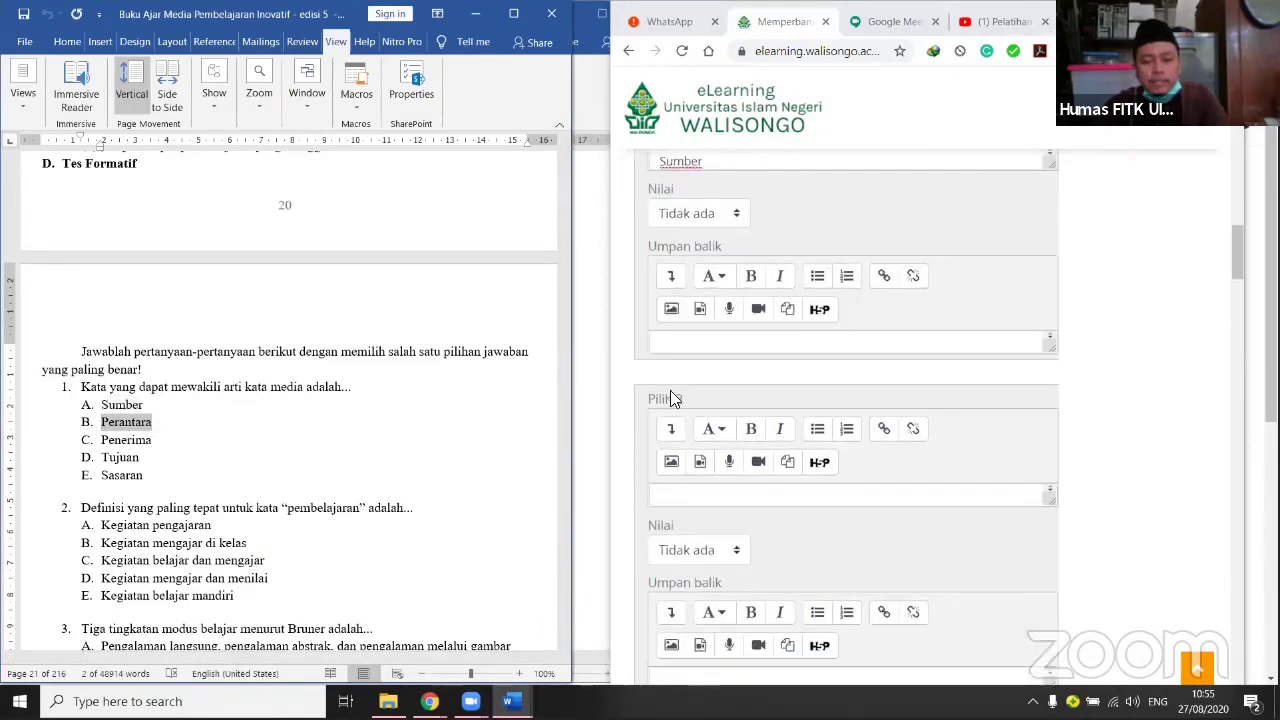
left_click(686, 494)
key("ctrl+v")
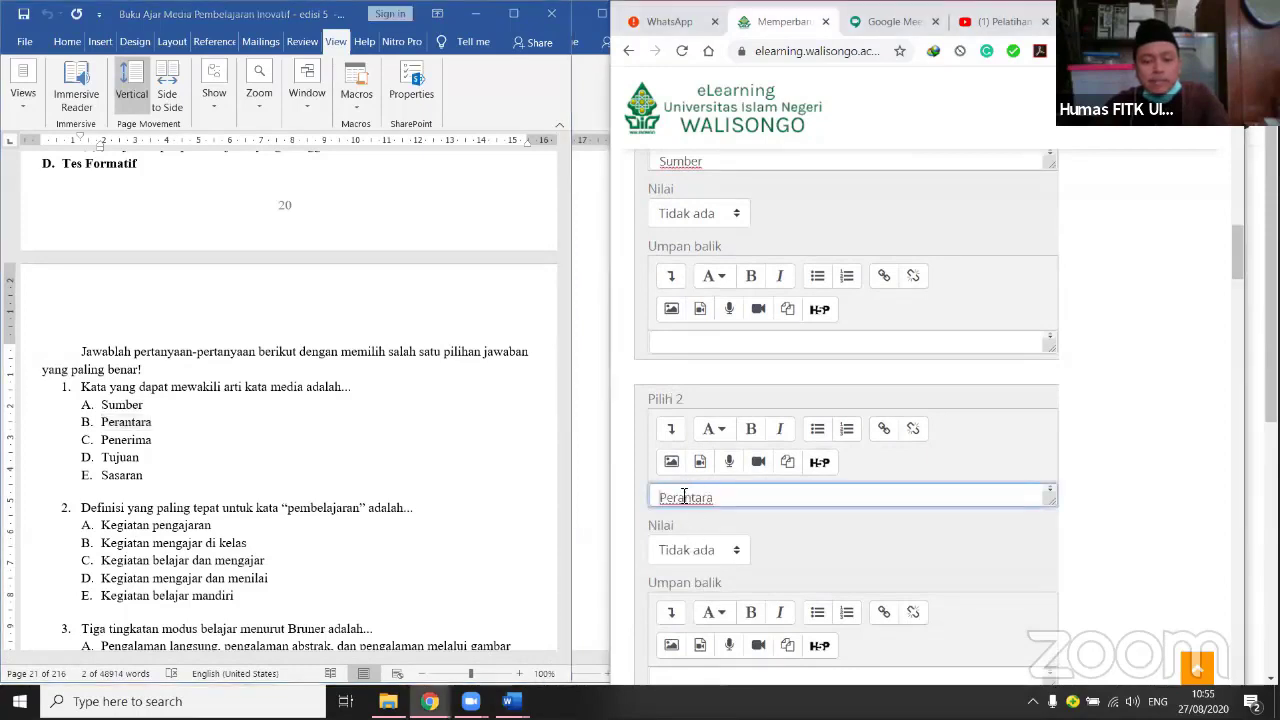
Enter "Penerima" as the Pilih 3 answer and "Tujuan" as the Pilih 4 answer.
scroll(683, 505, "down", 2)
scroll(683, 559, "down", 2)
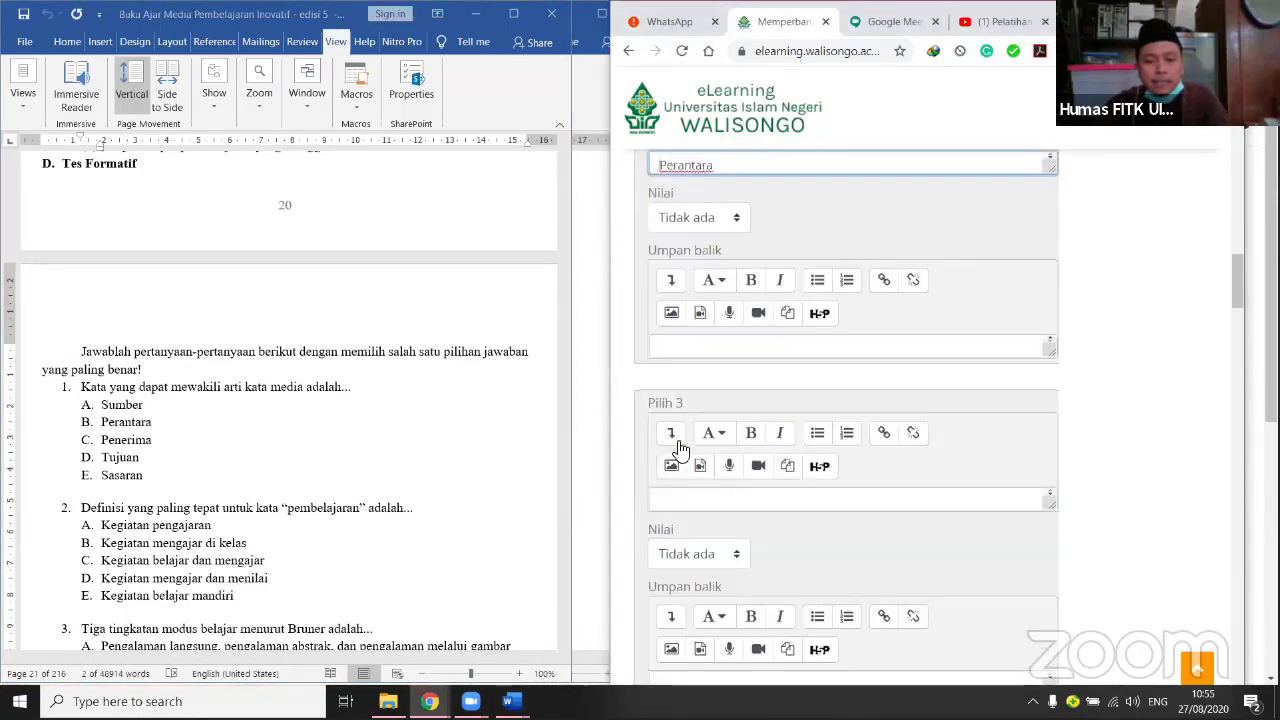
left_click(684, 498)
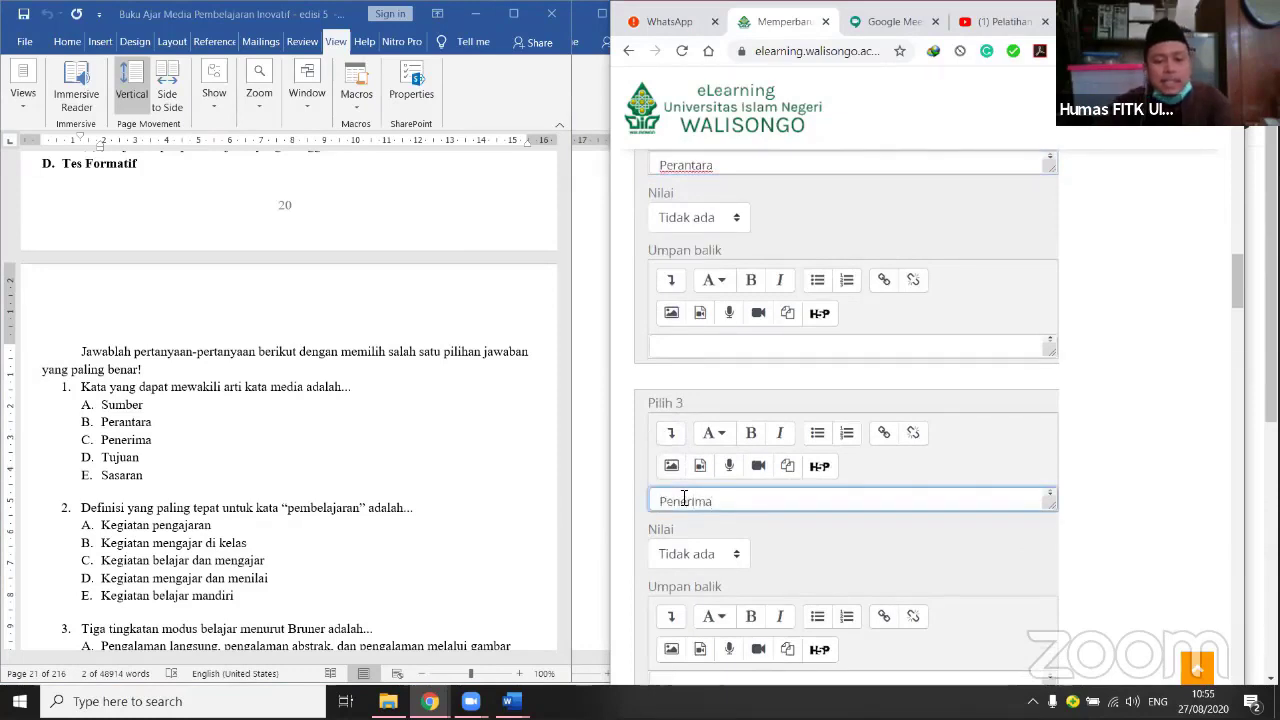
scroll(690, 498, "down", 1)
scroll(717, 511, "down", 2)
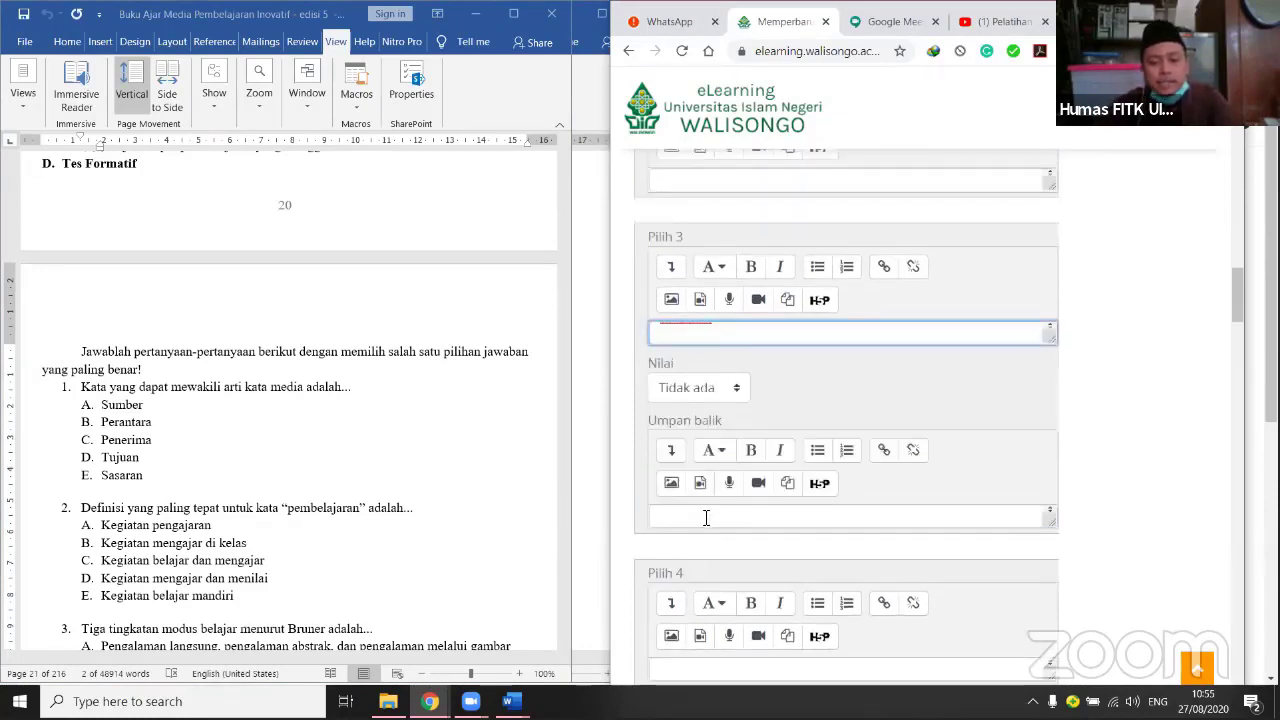
scroll(690, 500, "down", 3)
left_click(691, 416)
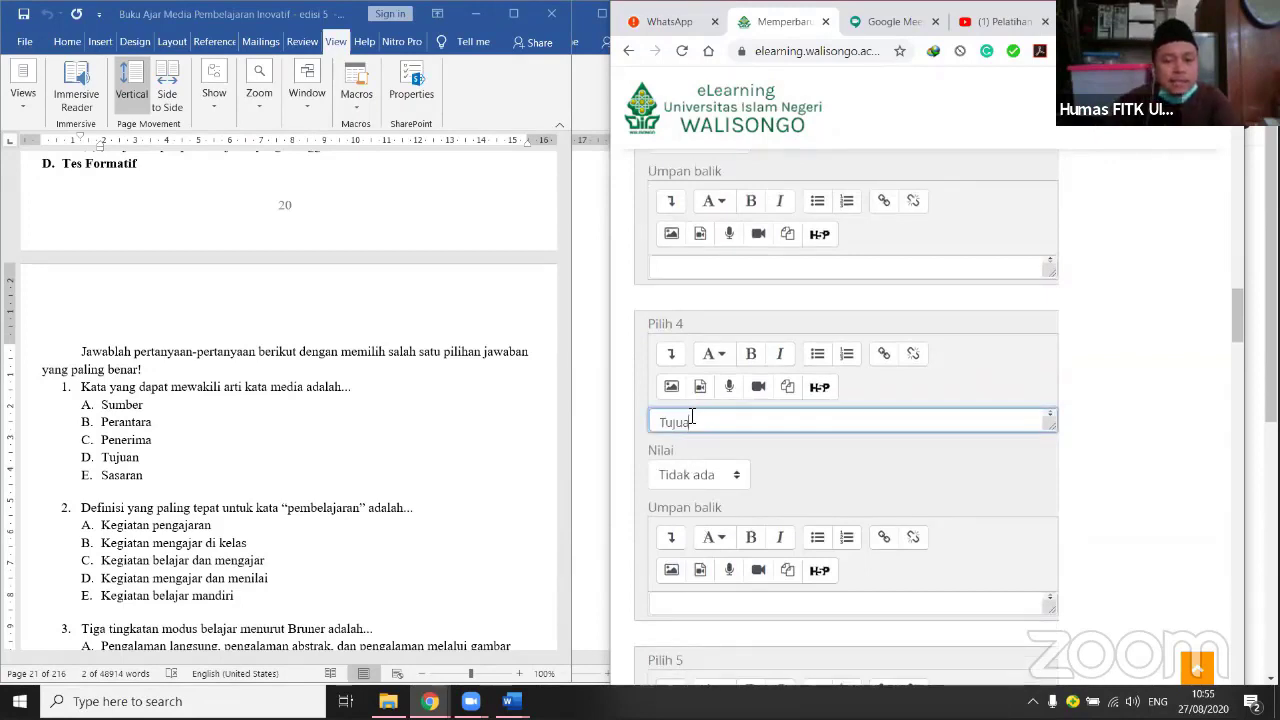
Enter "Sasaran" as the Pilih 5 answer.
scroll(735, 478, "down", 3)
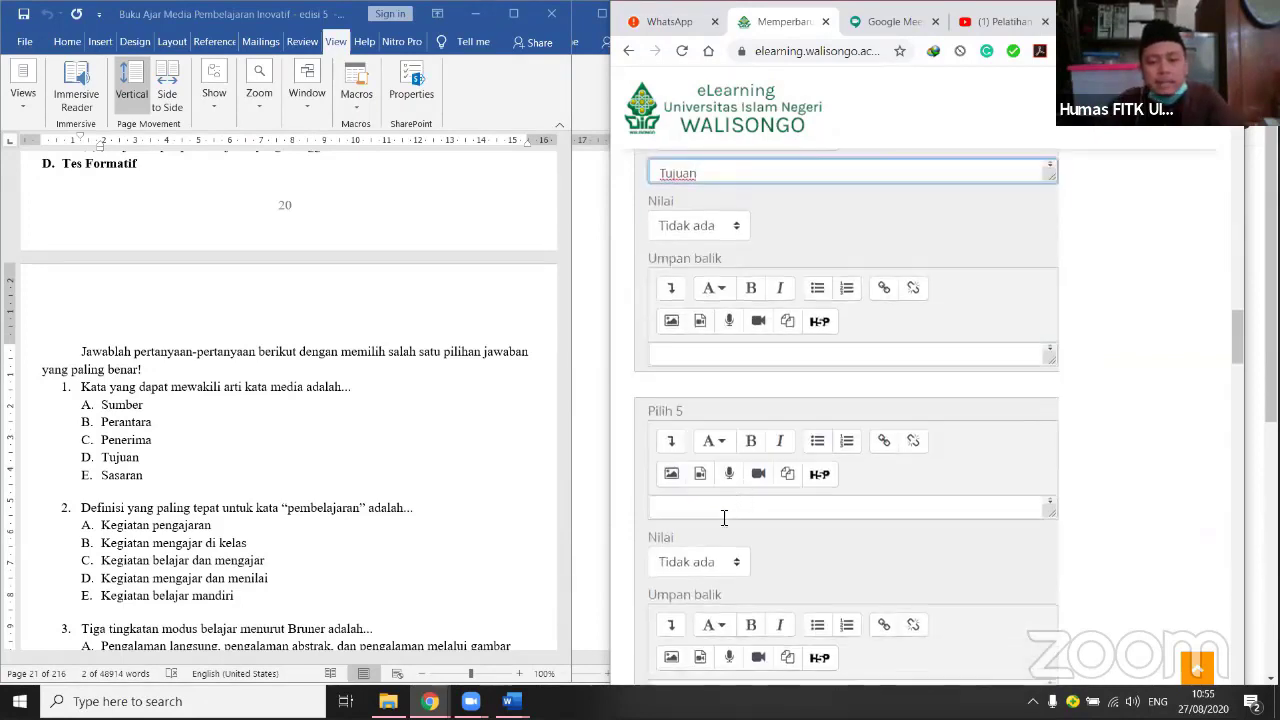
left_click(702, 503)
type("Sas")
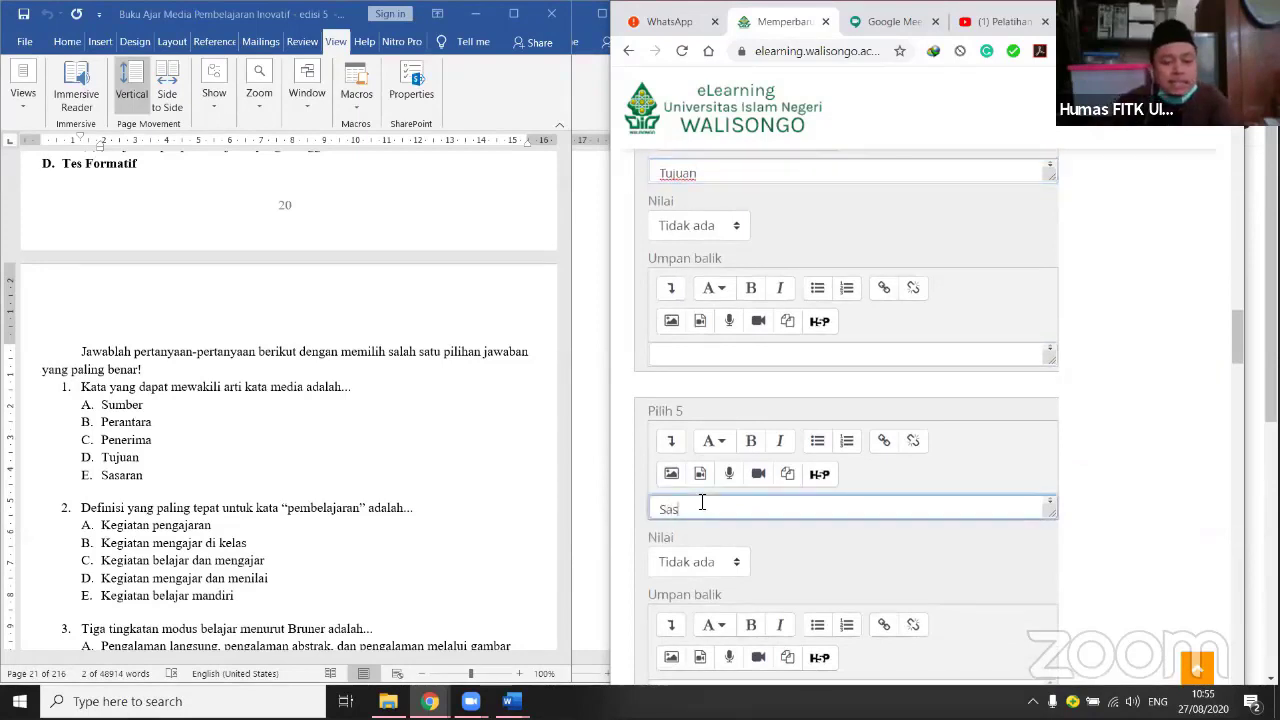
type("aran")
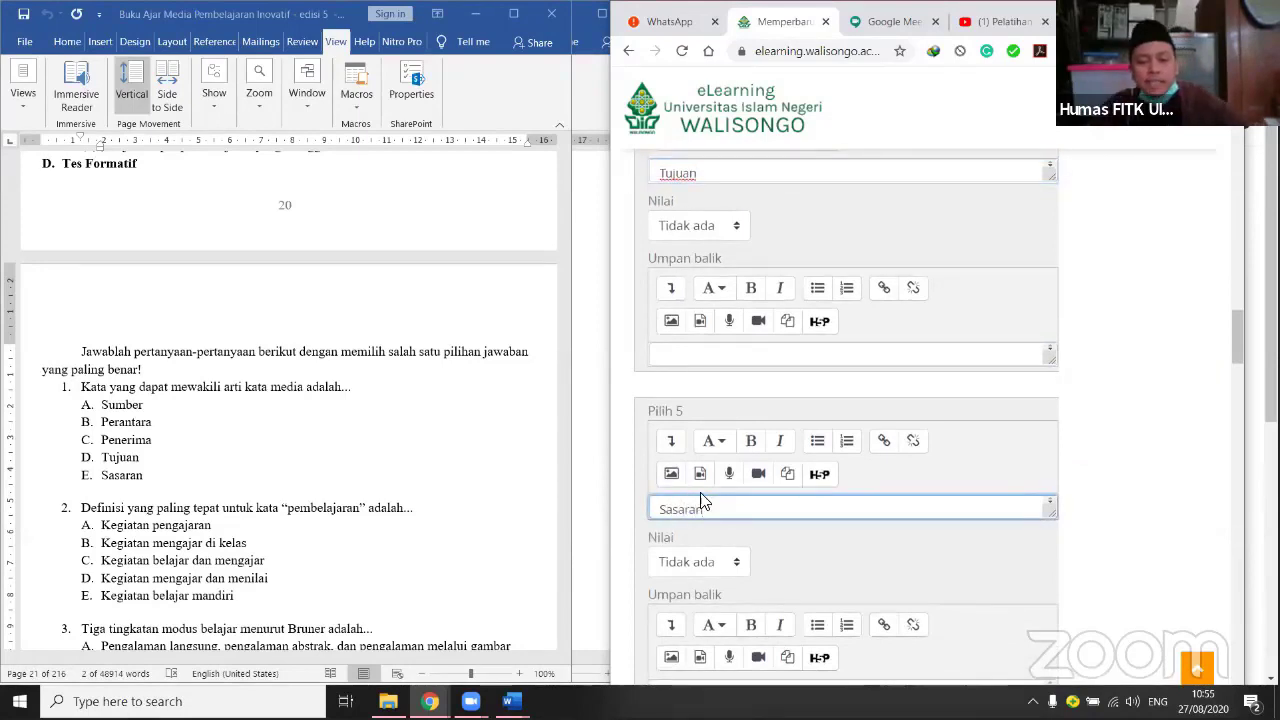
double_click(708, 505)
key("ctrl+c")
key("BackSpace")
scroll(734, 548, "down", 3)
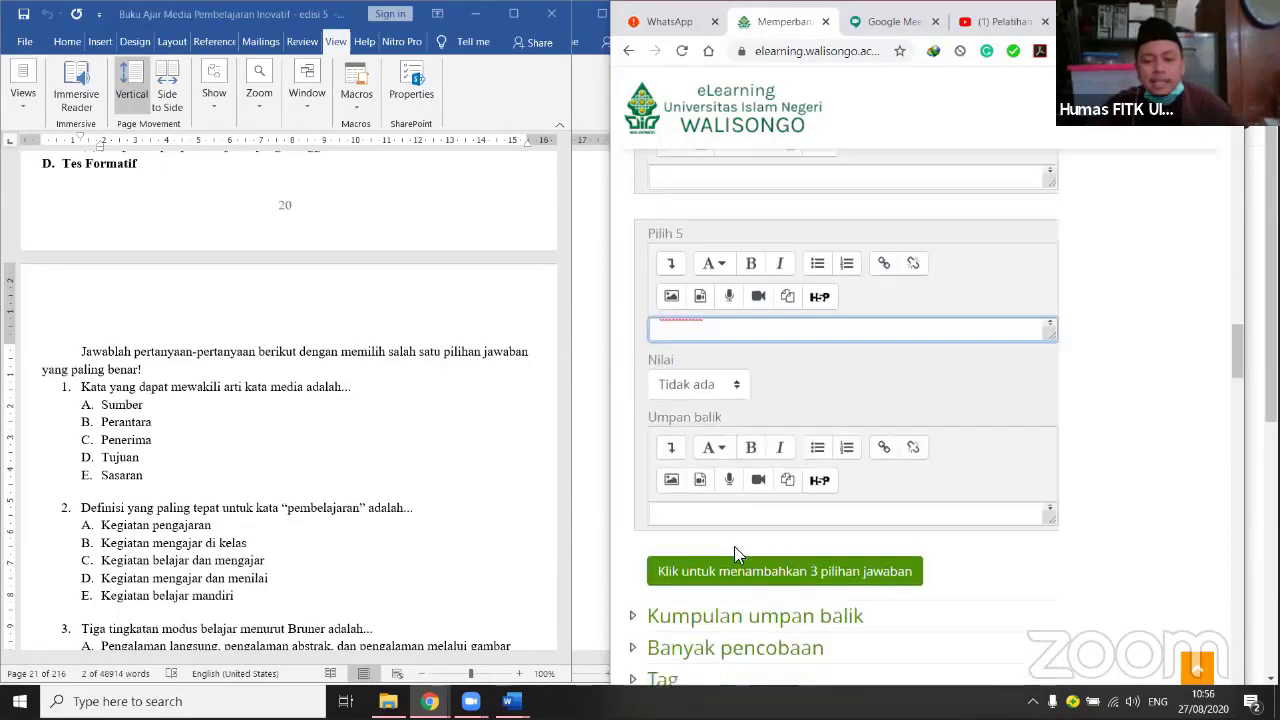
scroll(748, 495, "up", 1)
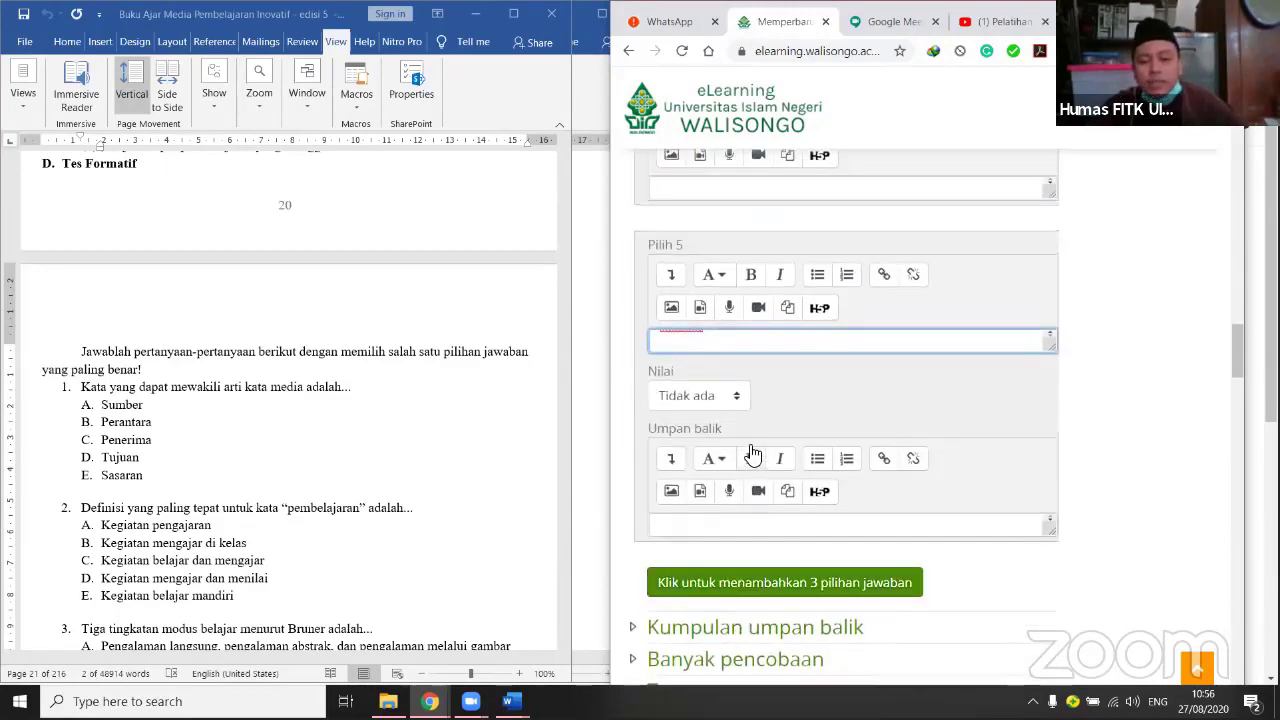
left_click(684, 590)
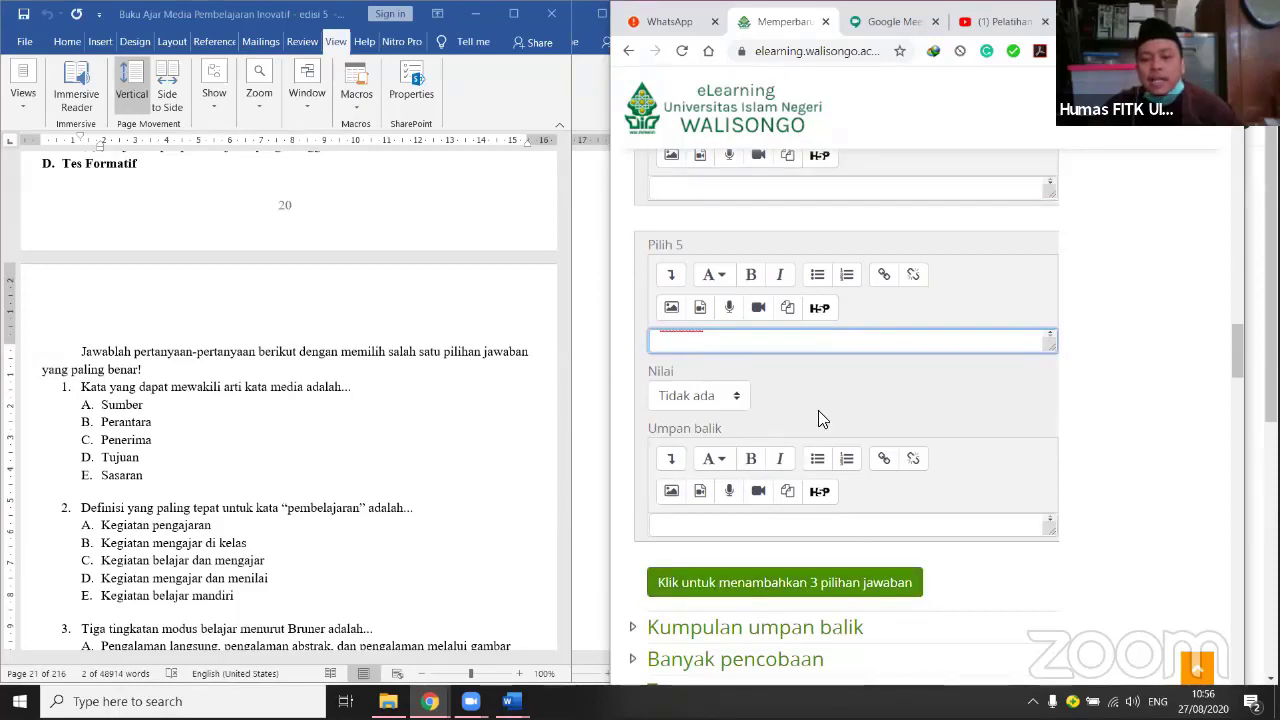
scroll(818, 410, "up", 2)
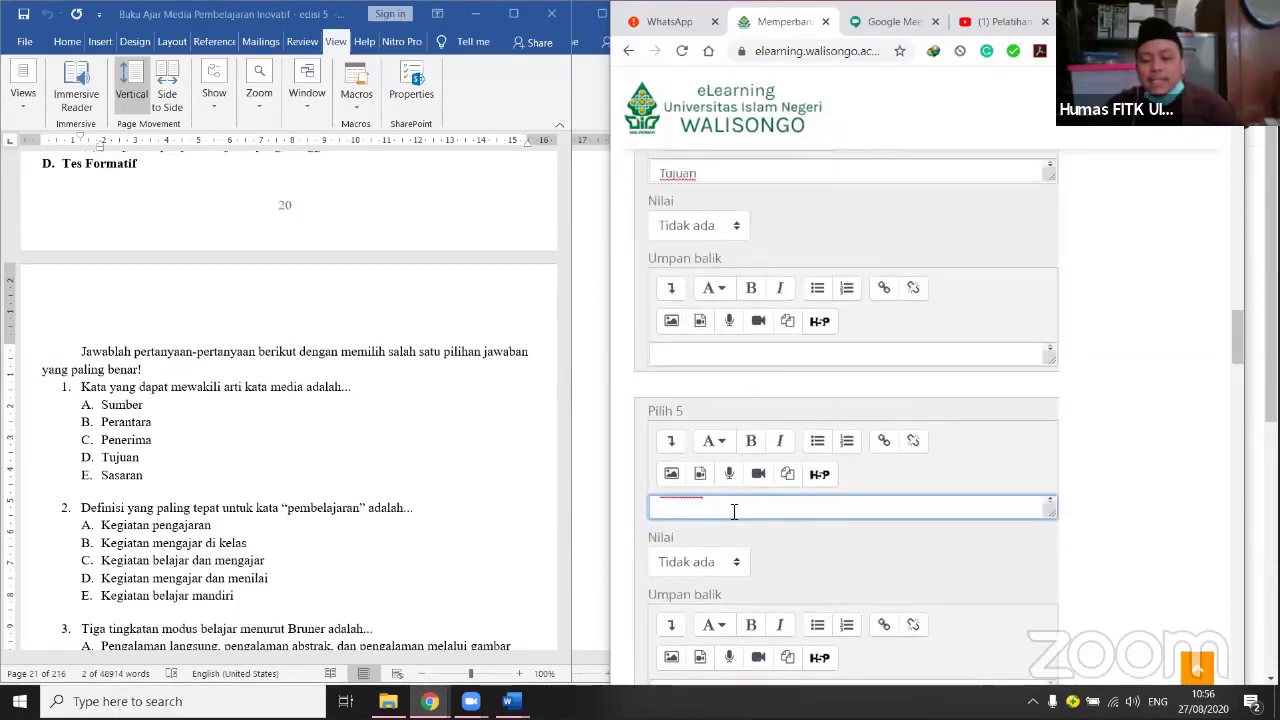
key("ctrl+v")
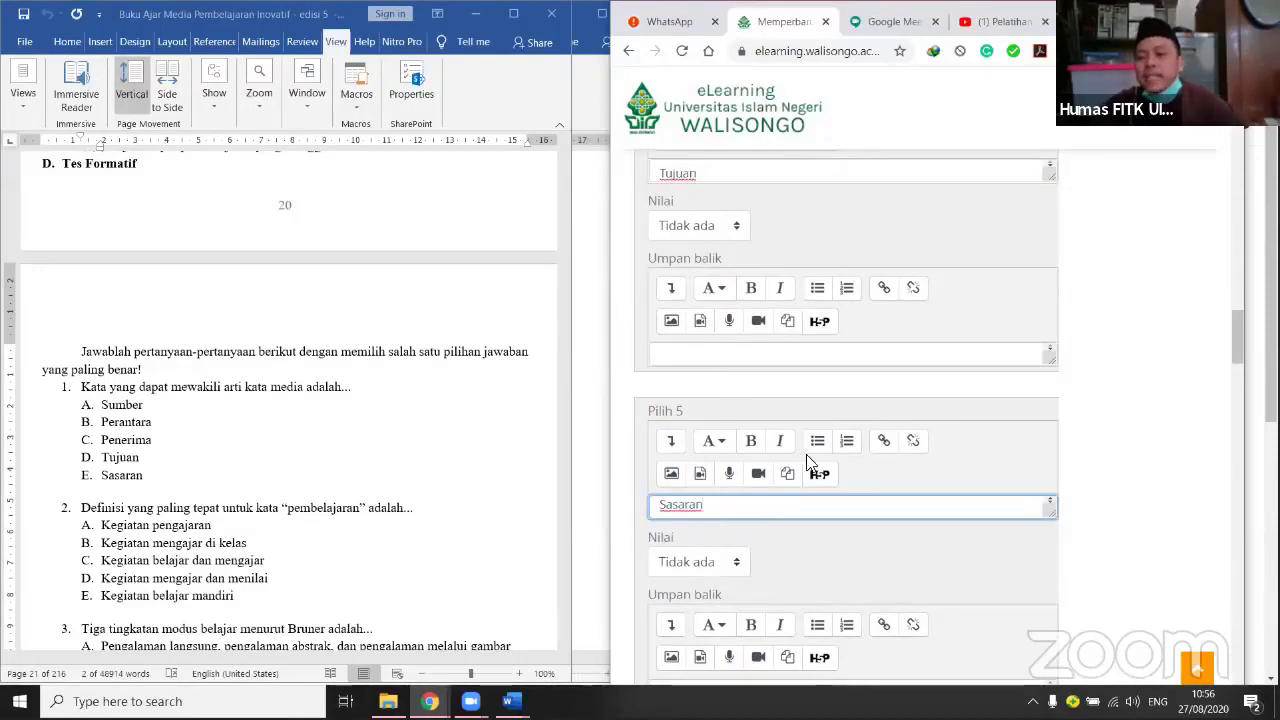
Review the answer texts in the Jawaban section, from Pilih 5 back to Pilih 1, against the options of question 1 in Word.
scroll(812, 462, "up", 2)
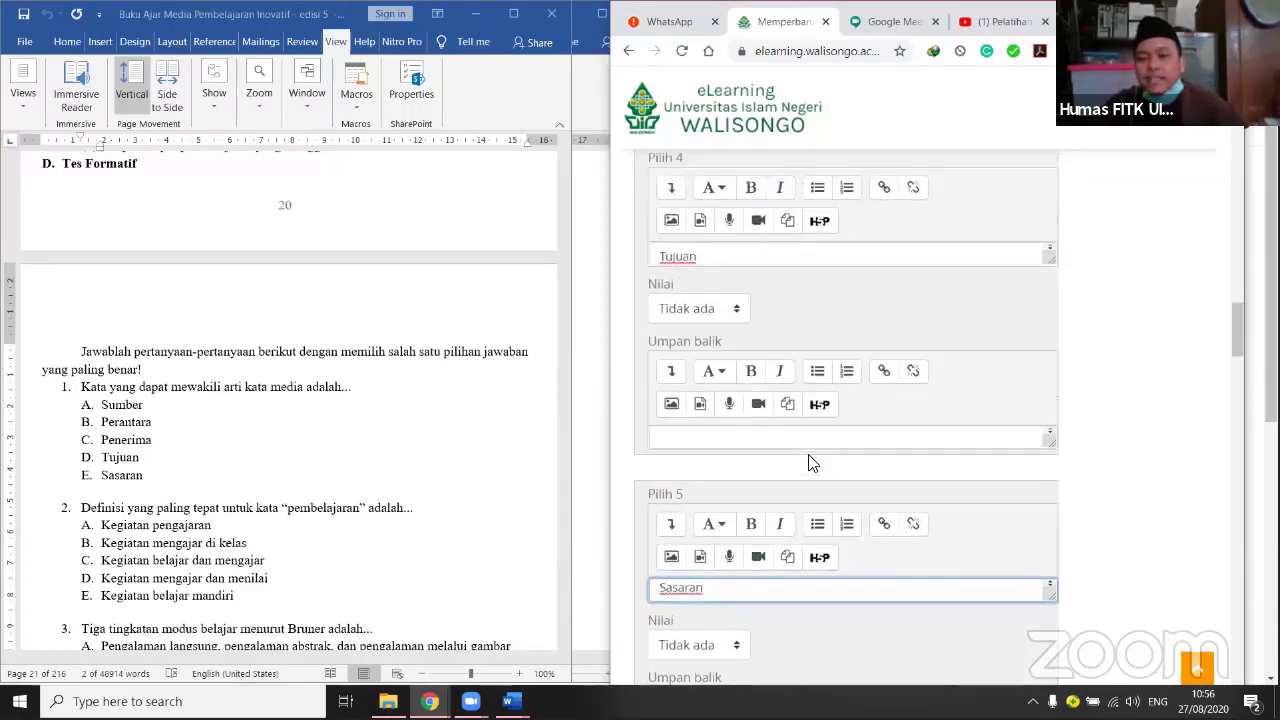
scroll(812, 462, "up", 3)
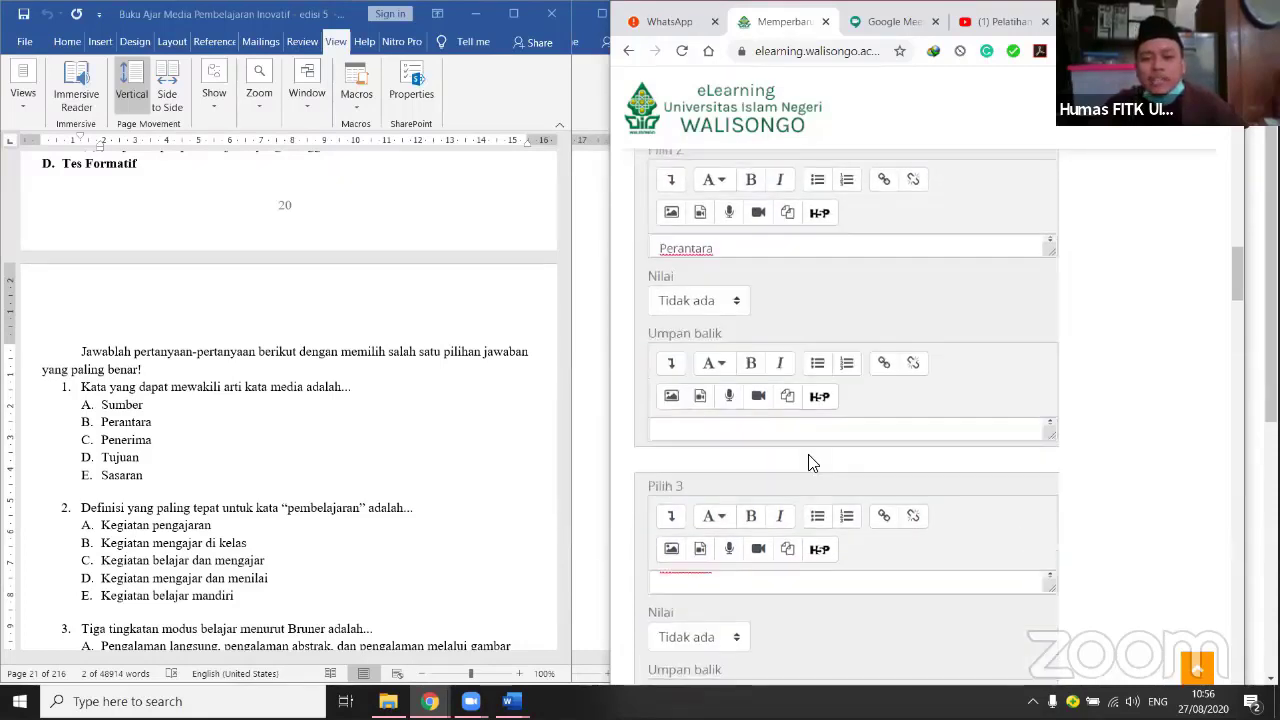
scroll(812, 462, "up", 6)
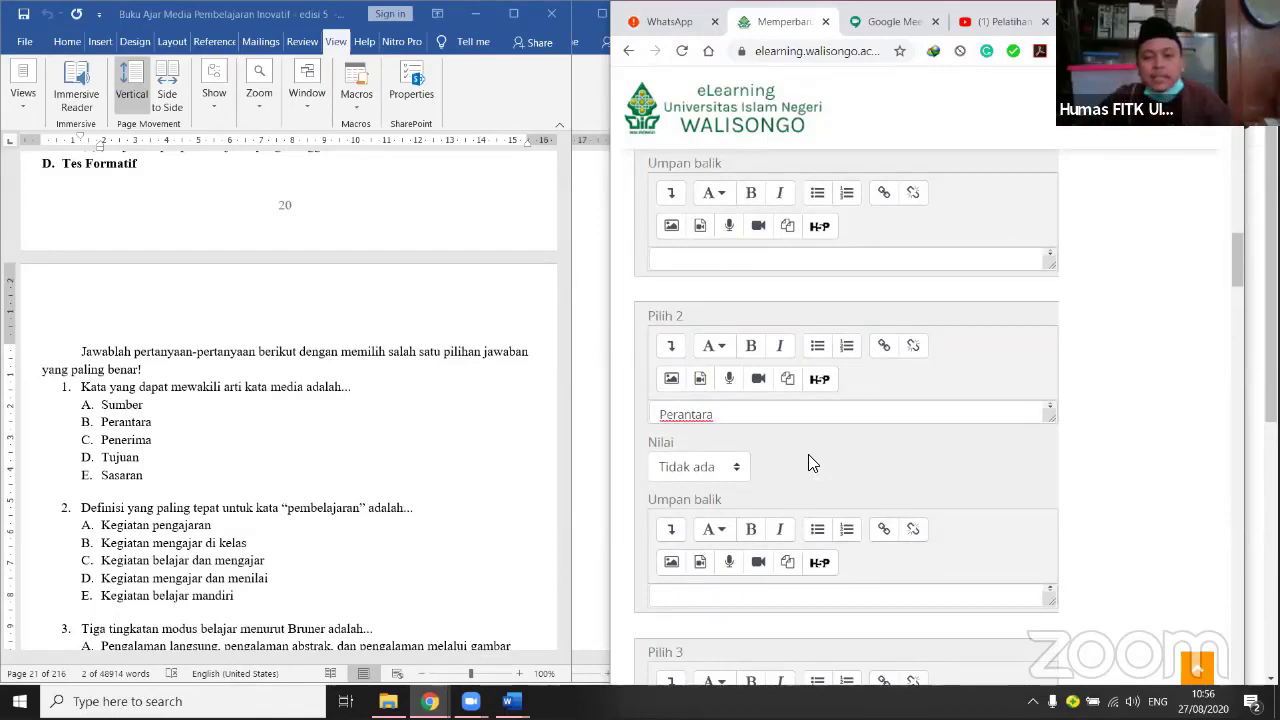
scroll(791, 434, "up", 3)
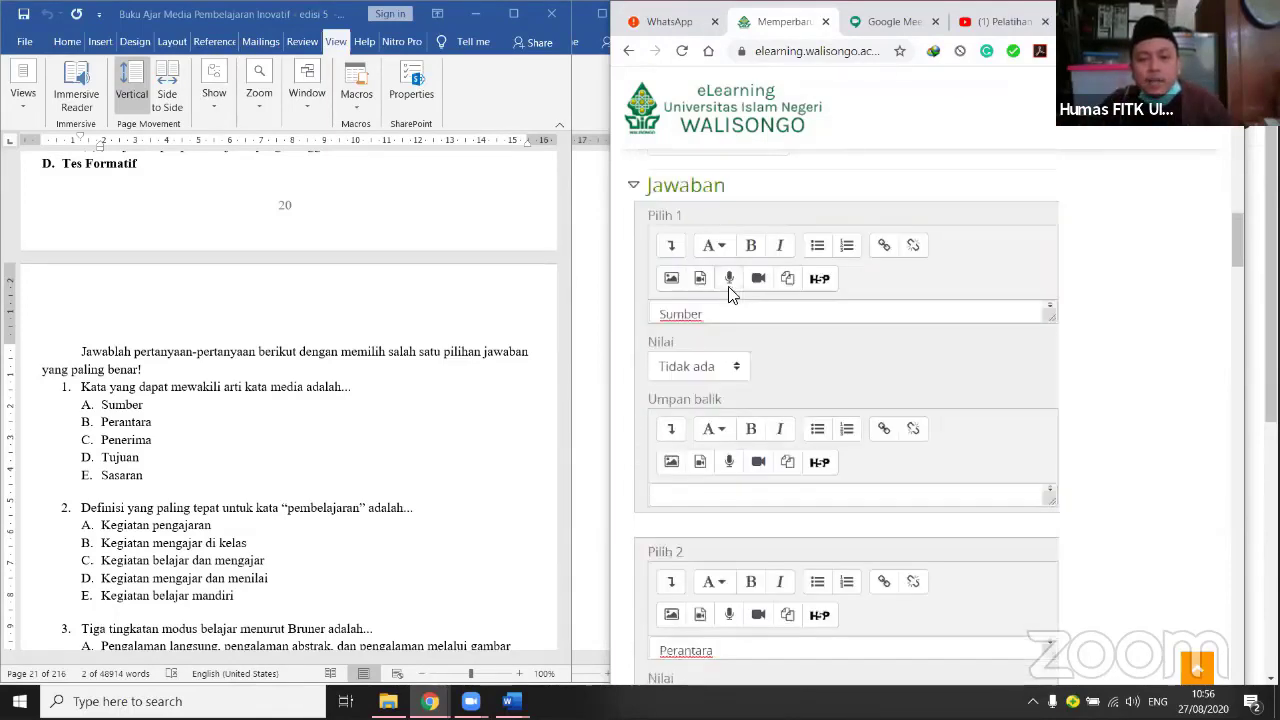
scroll(700, 291, "up", 1)
scroll(745, 543, "down", 2)
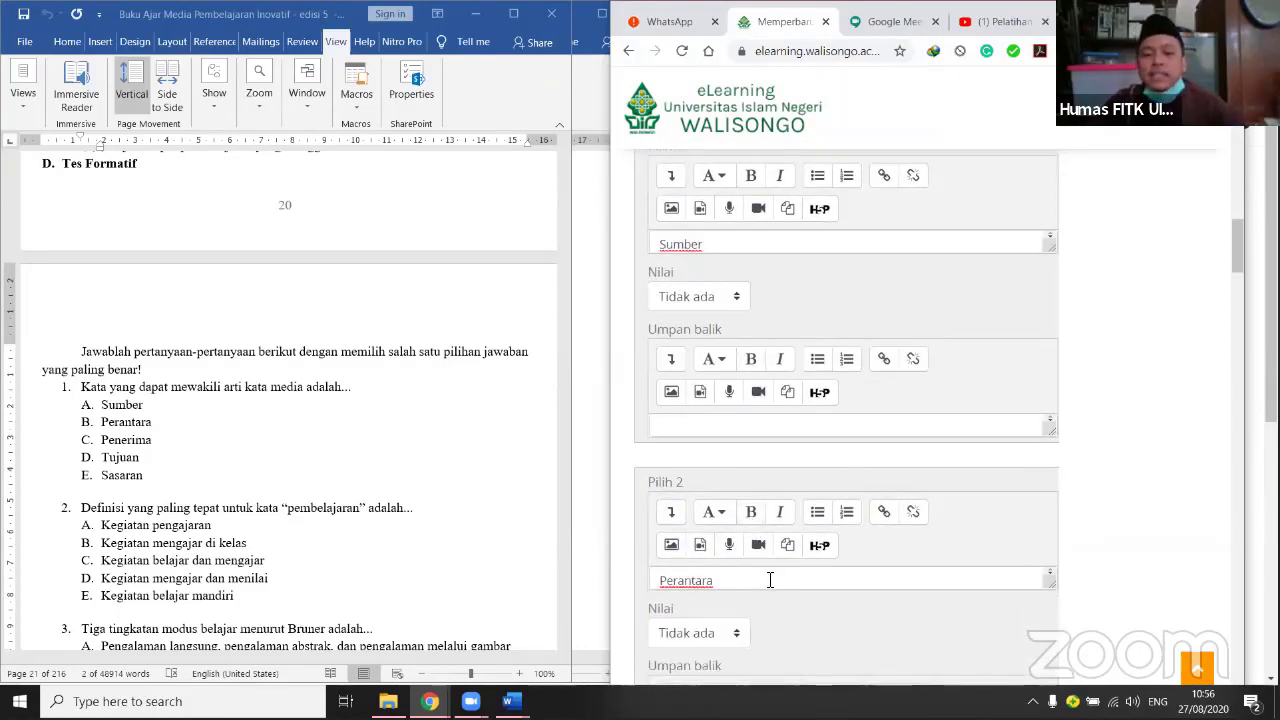
scroll(772, 612, "down", 4)
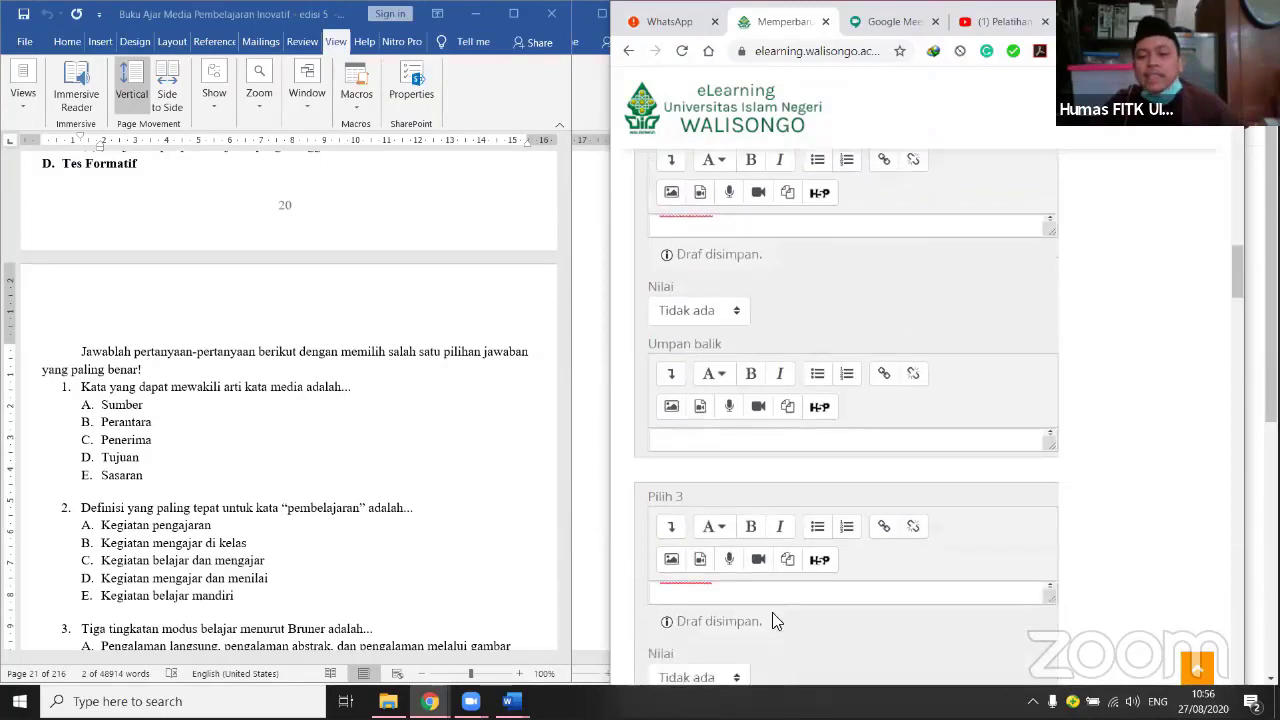
left_click(776, 614)
type("Penerima")
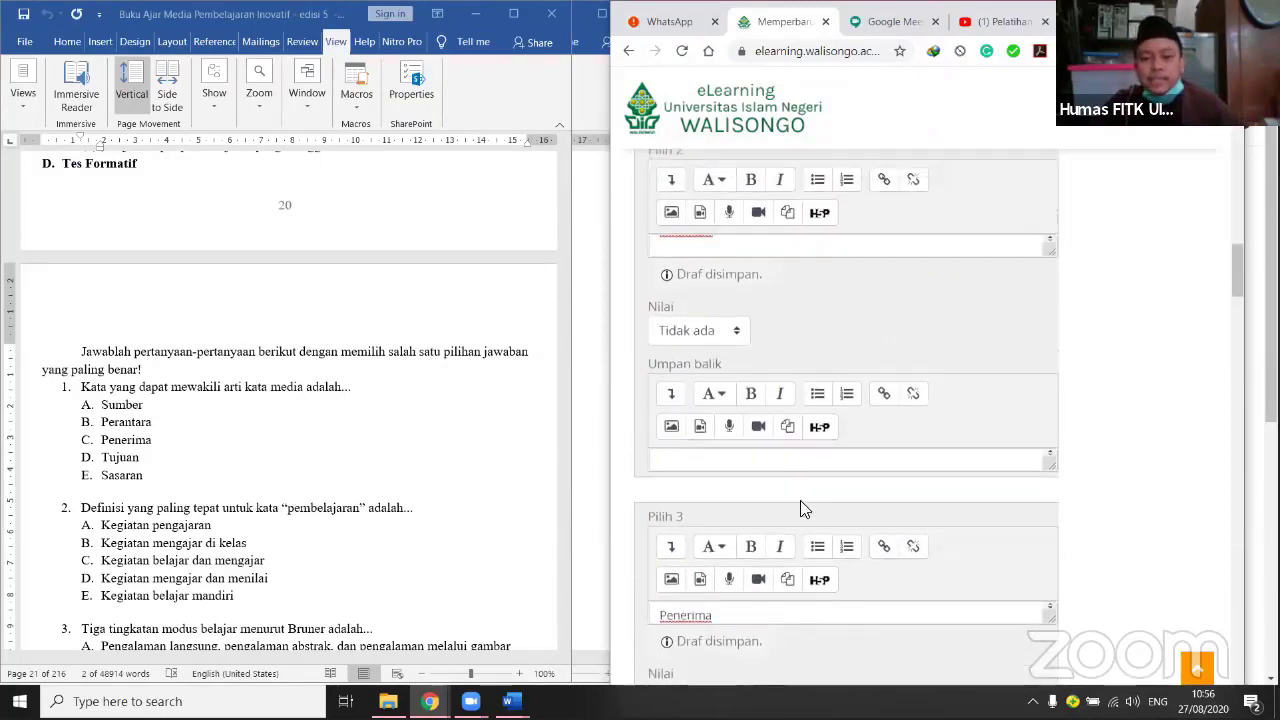
scroll(802, 508, "down", 2)
scroll(805, 504, "up", 1)
scroll(808, 503, "up", 5)
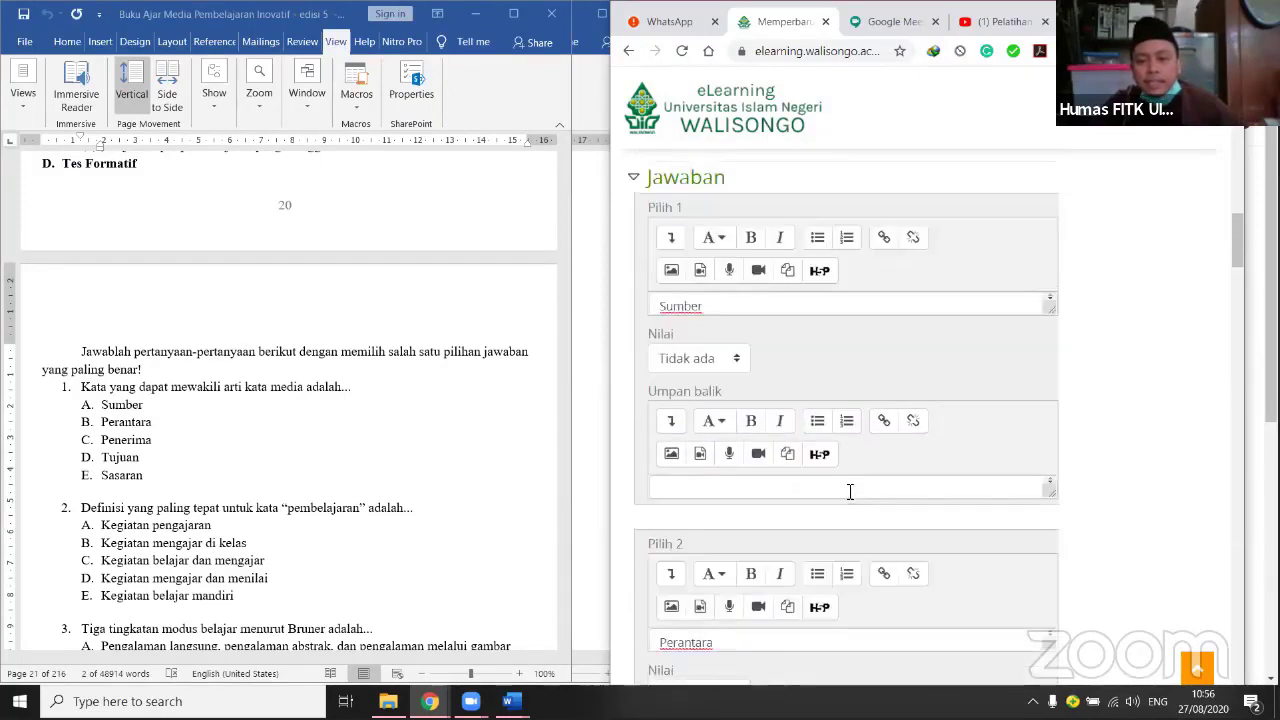
scroll(850, 491, "up", 1)
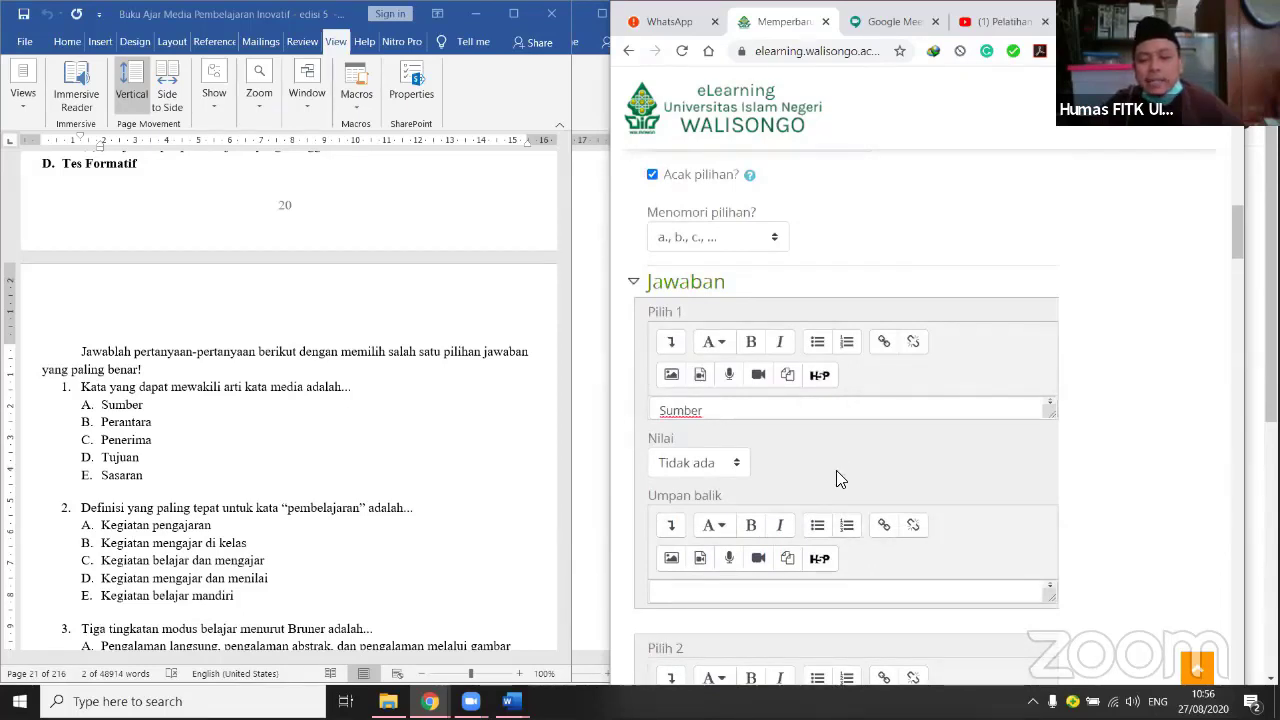
scroll(838, 478, "down", 1)
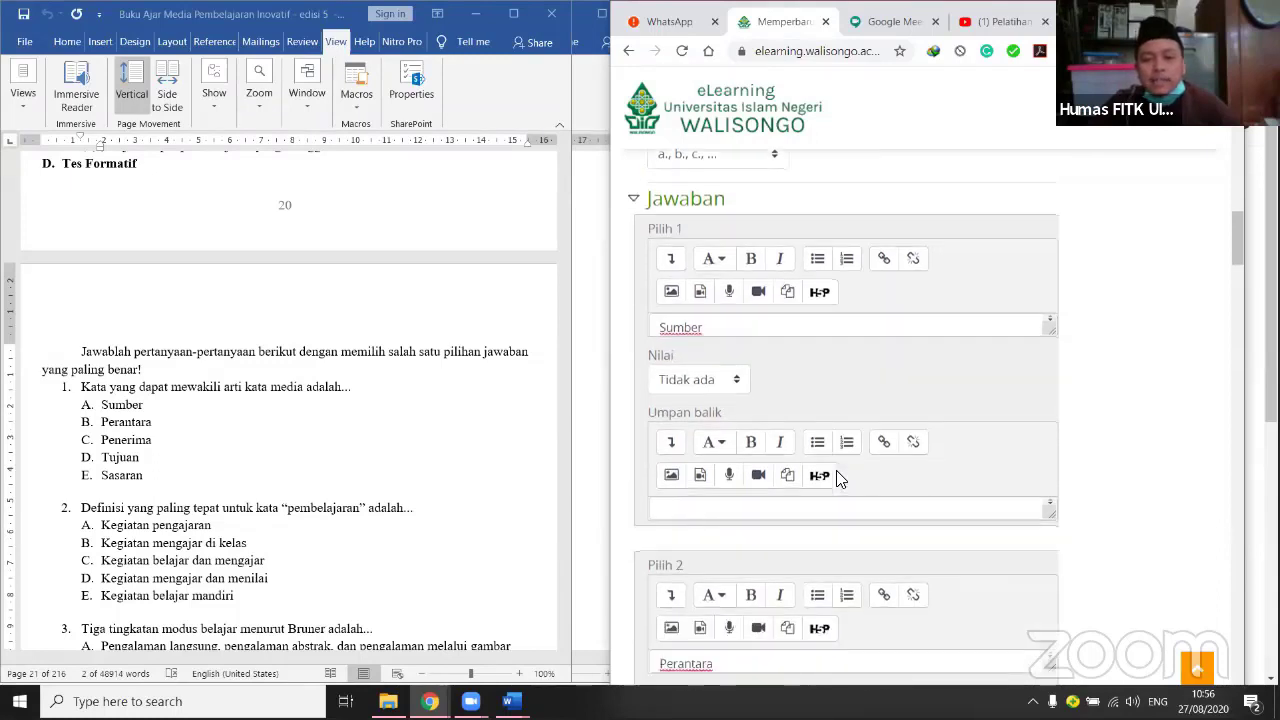
scroll(838, 478, "down", 3)
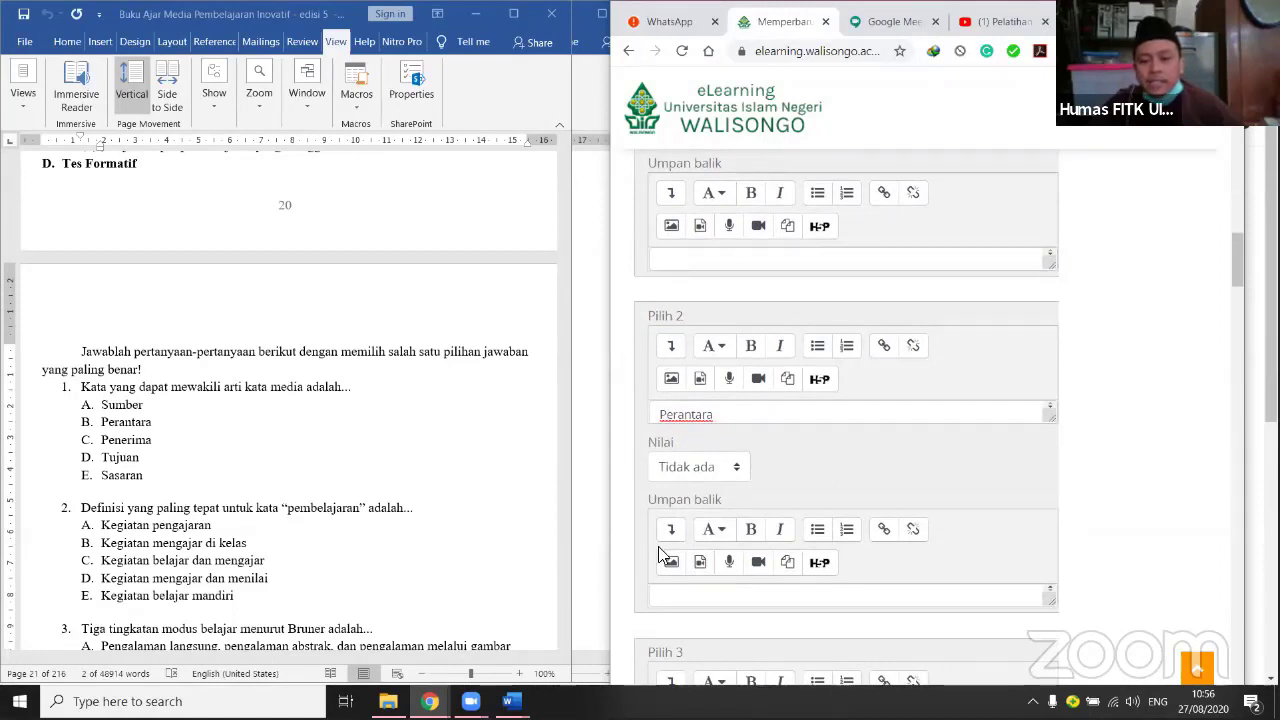
Set the Nilai of the Pilih 2 answer, "Perantara", to 100%.
left_click(695, 470)
left_click(697, 476)
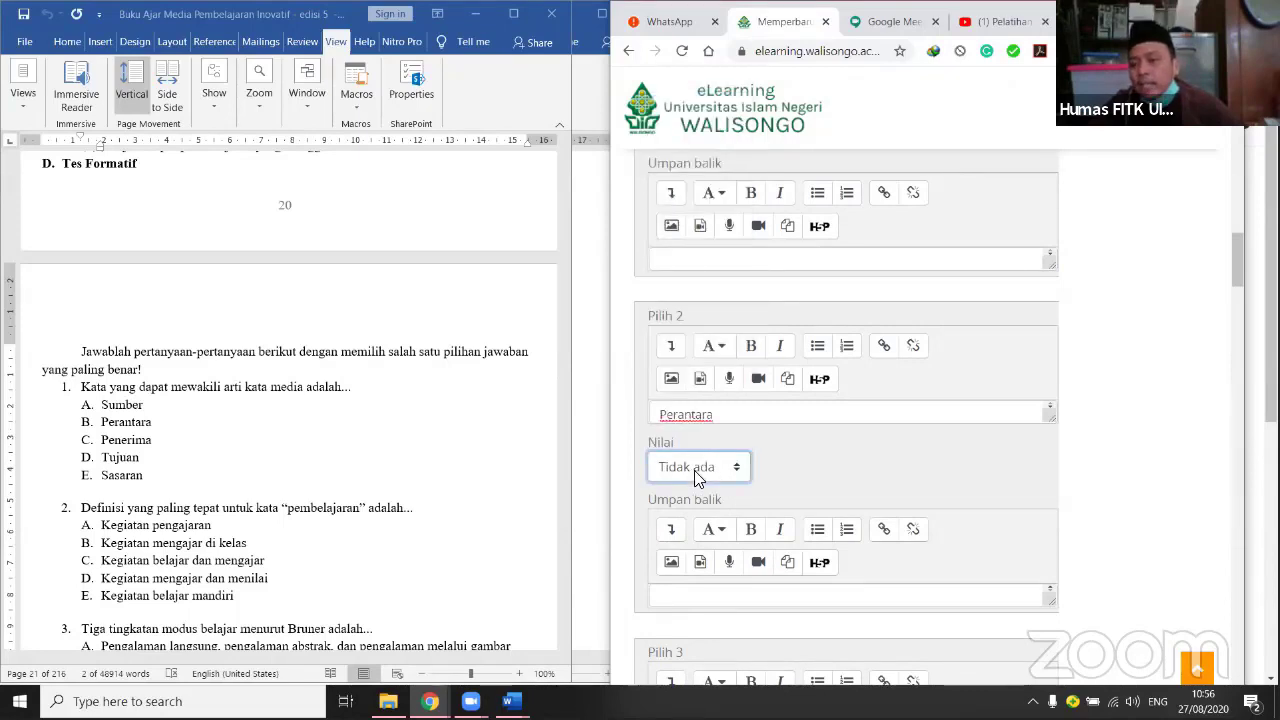
left_click(697, 470)
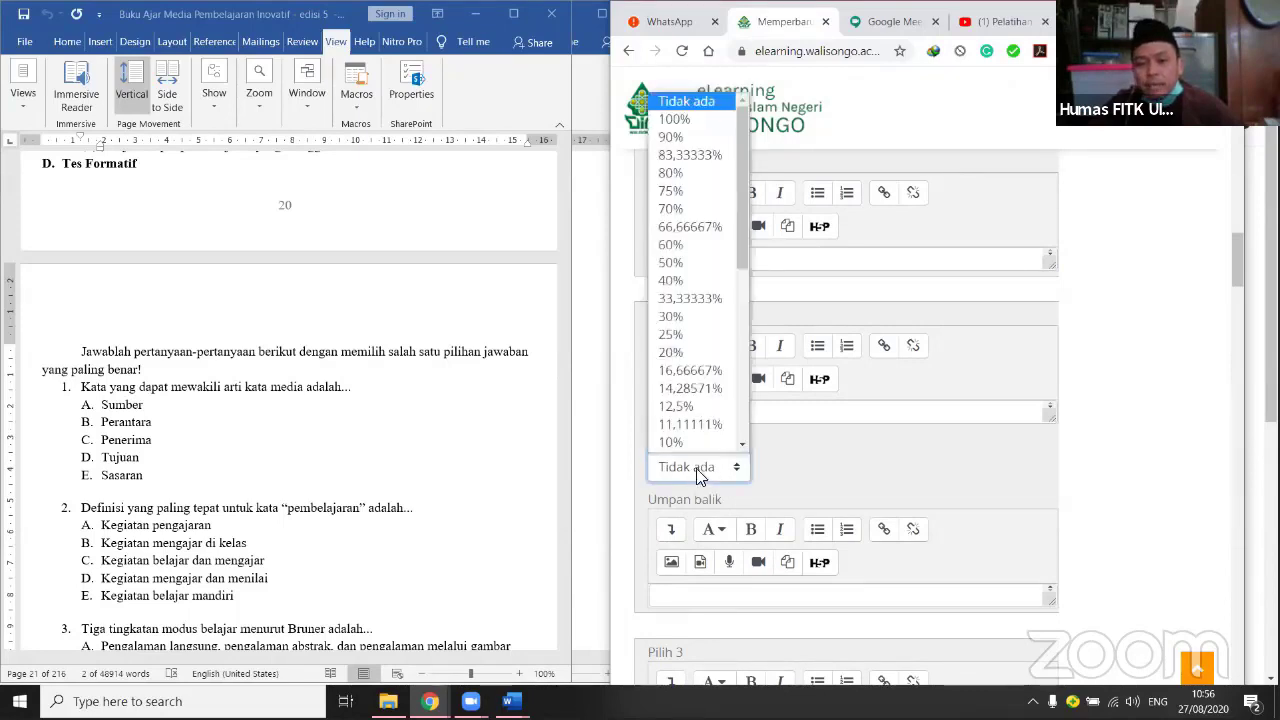
left_click(703, 120)
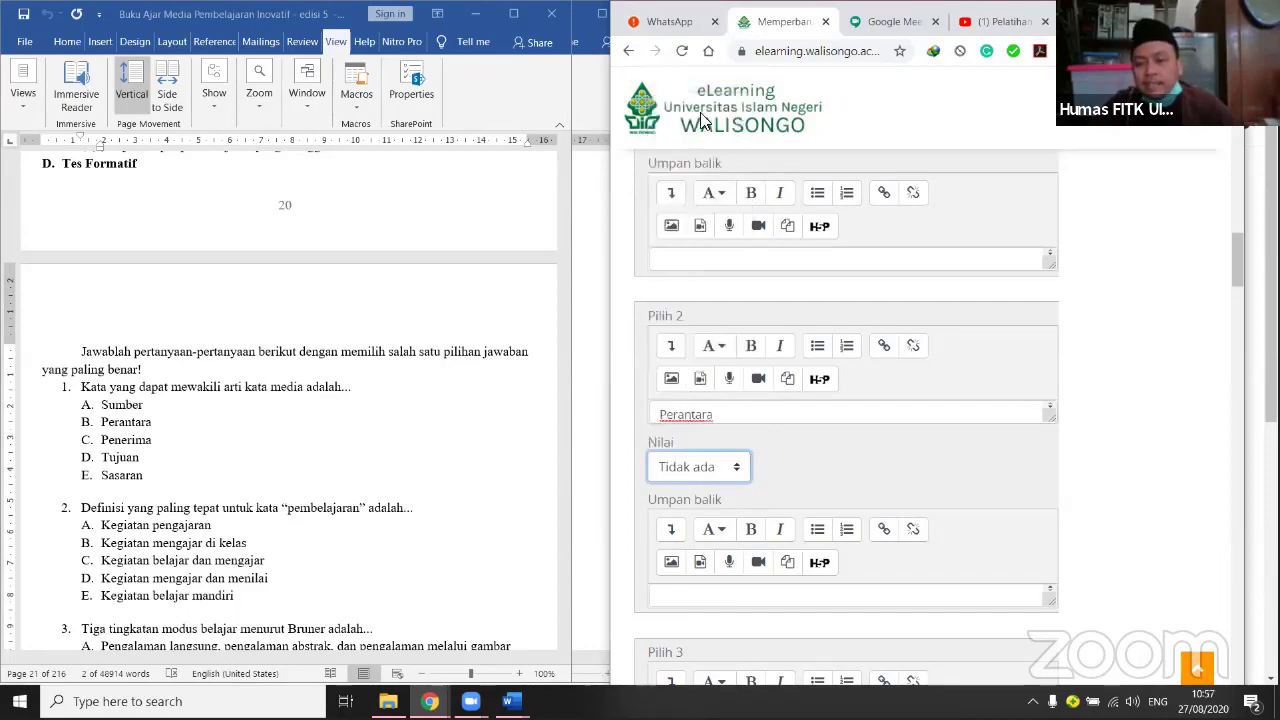
scroll(815, 470, "down", 3)
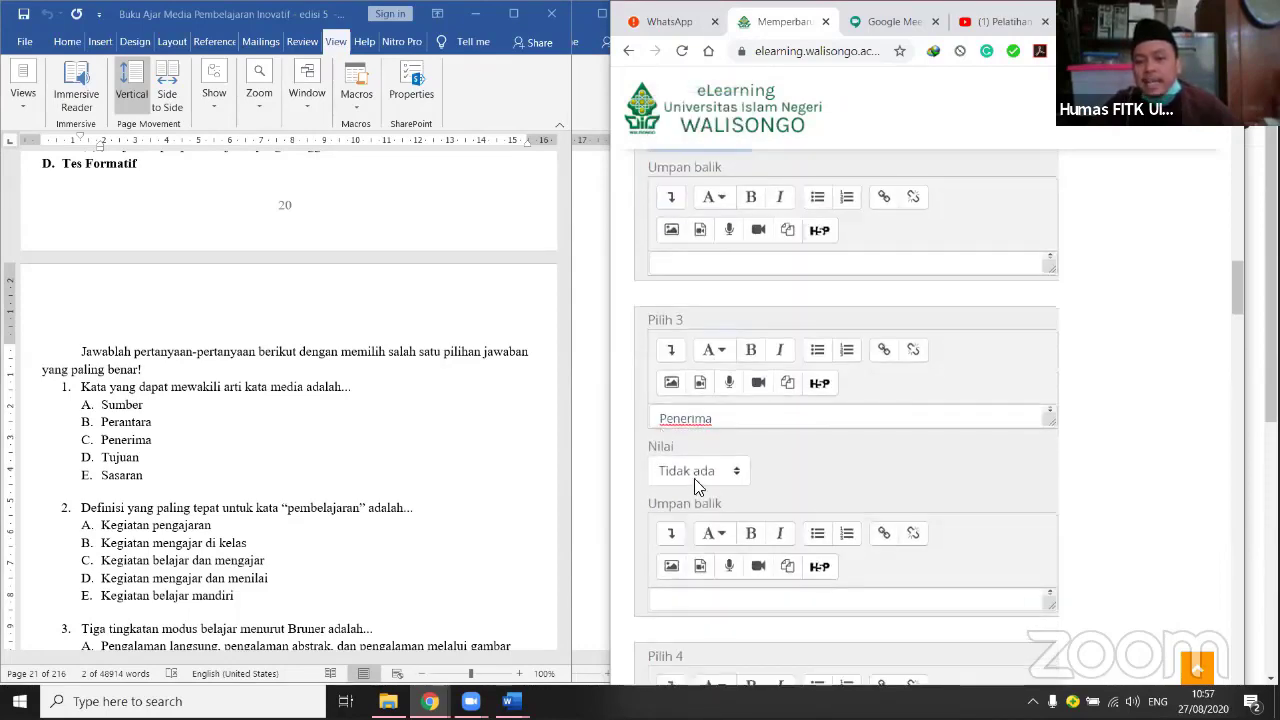
scroll(728, 560, "up", 2)
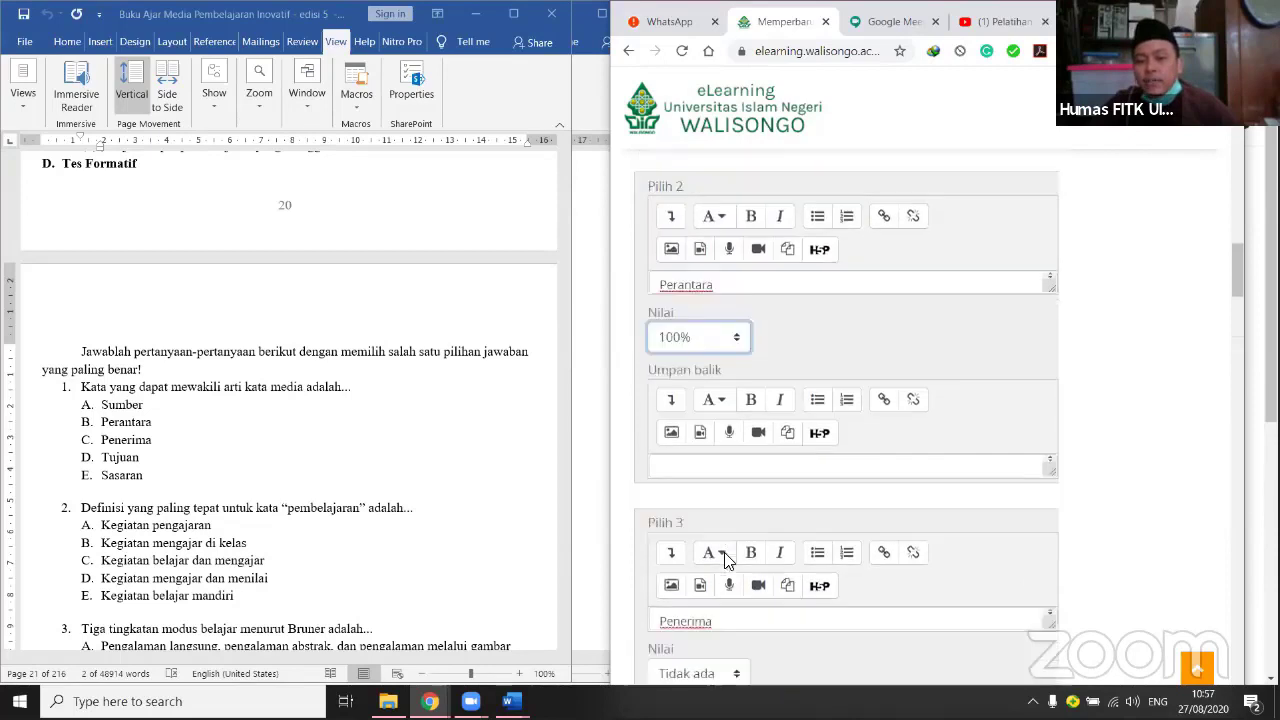
scroll(728, 560, "up", 1)
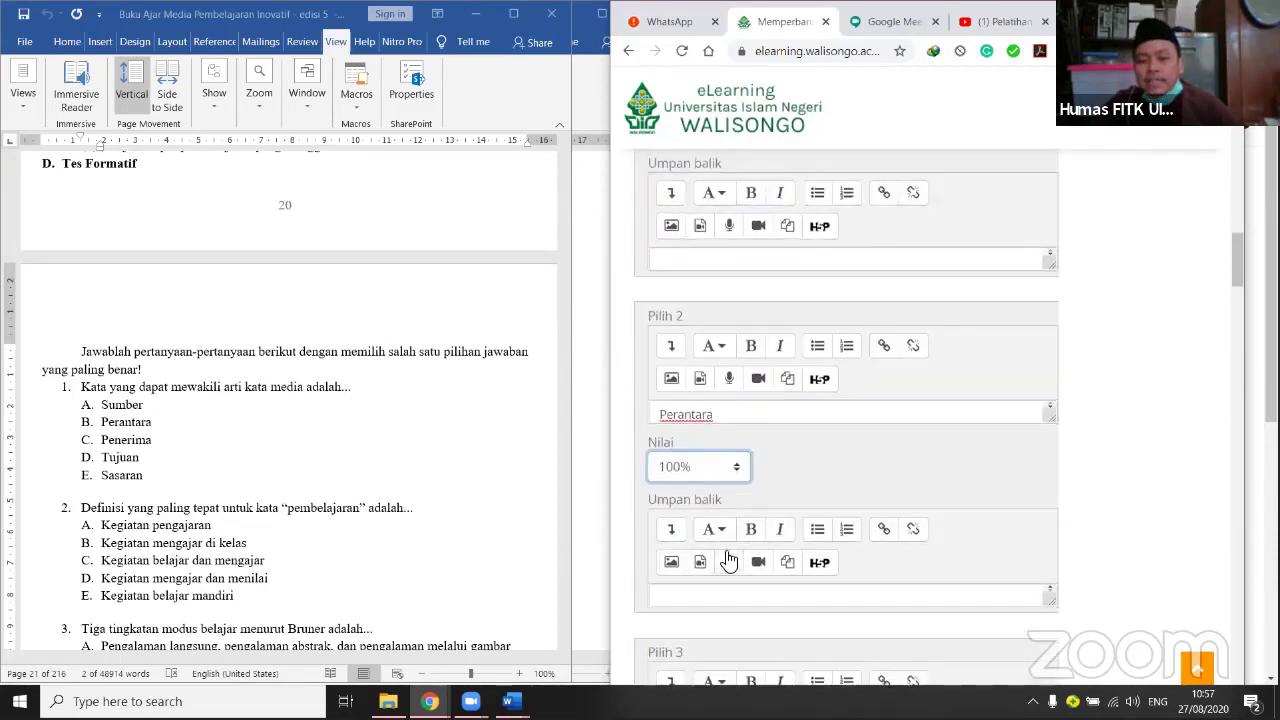
left_click(704, 466)
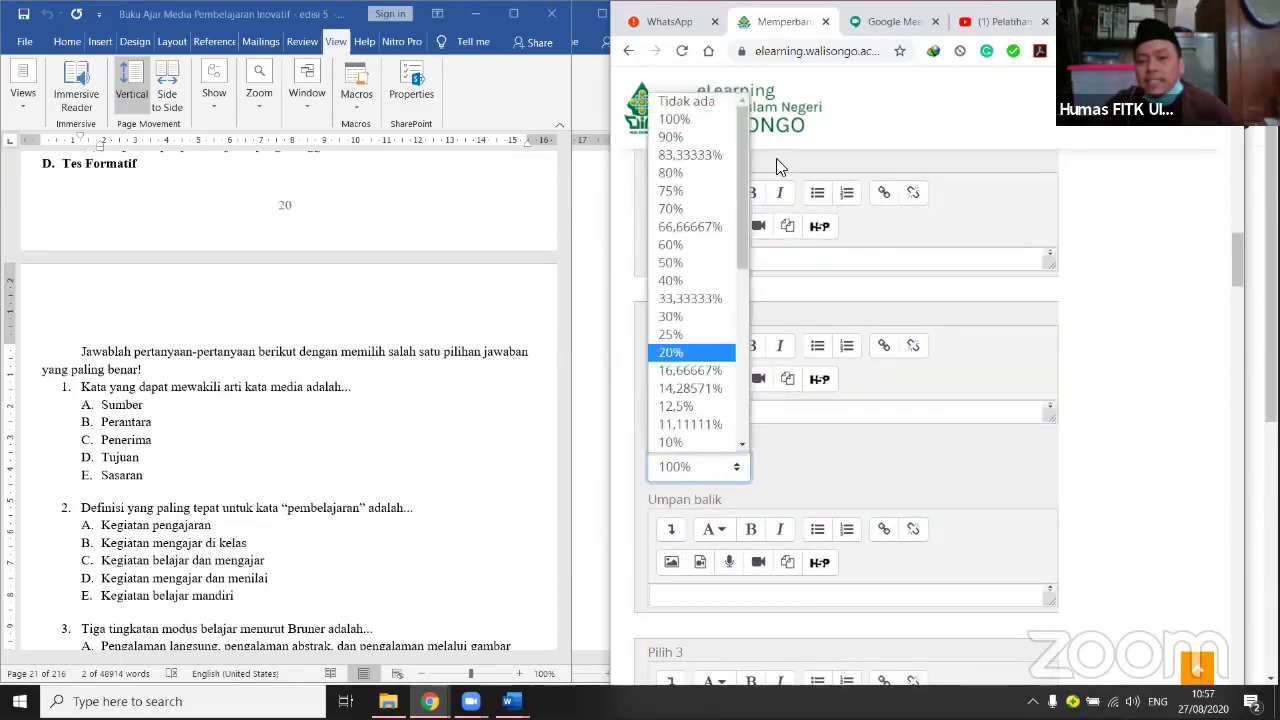
left_click(707, 122)
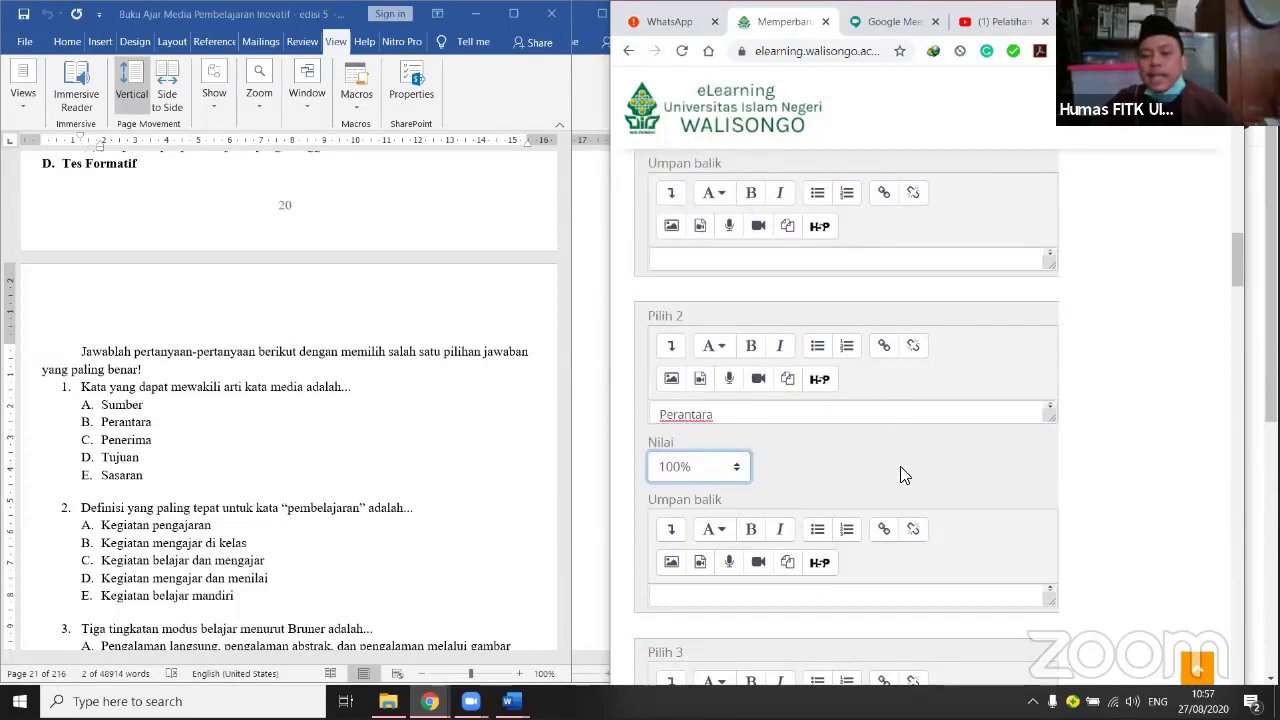
scroll(890, 500, "down", 3)
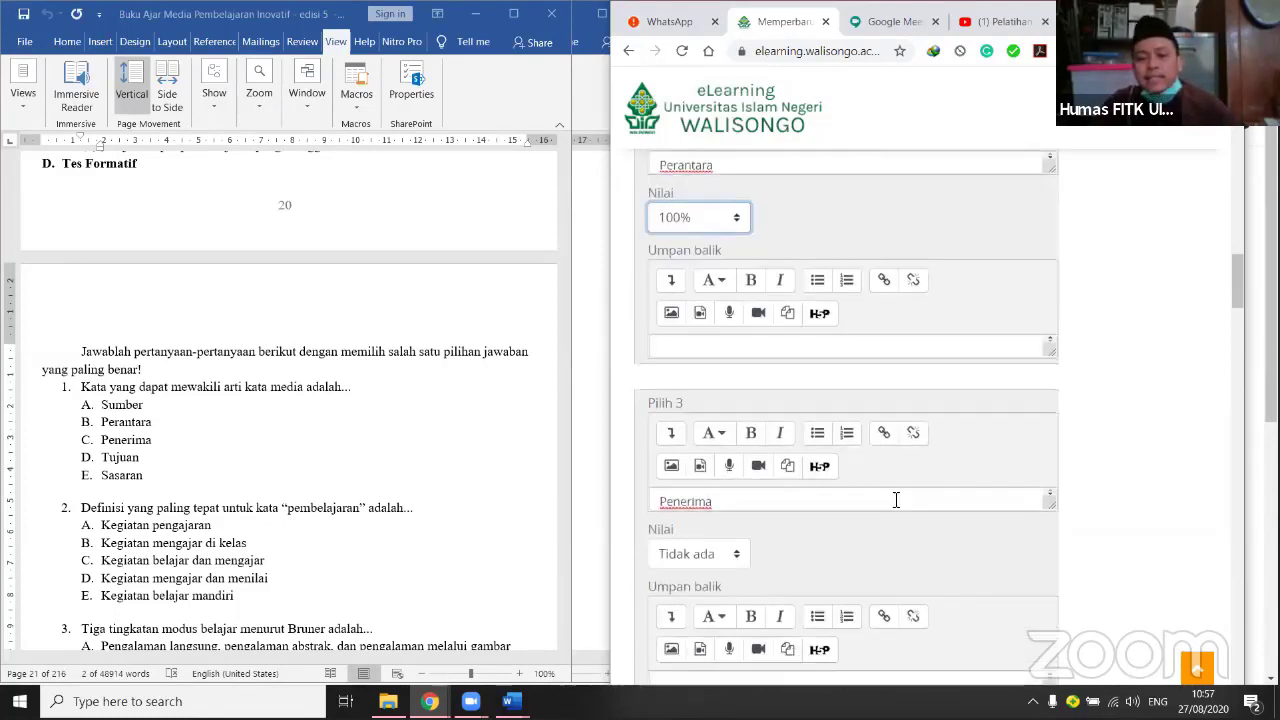
Save the finished first multiple-choice question with its graded answers and return to the quiz.
scroll(896, 500, "down", 6)
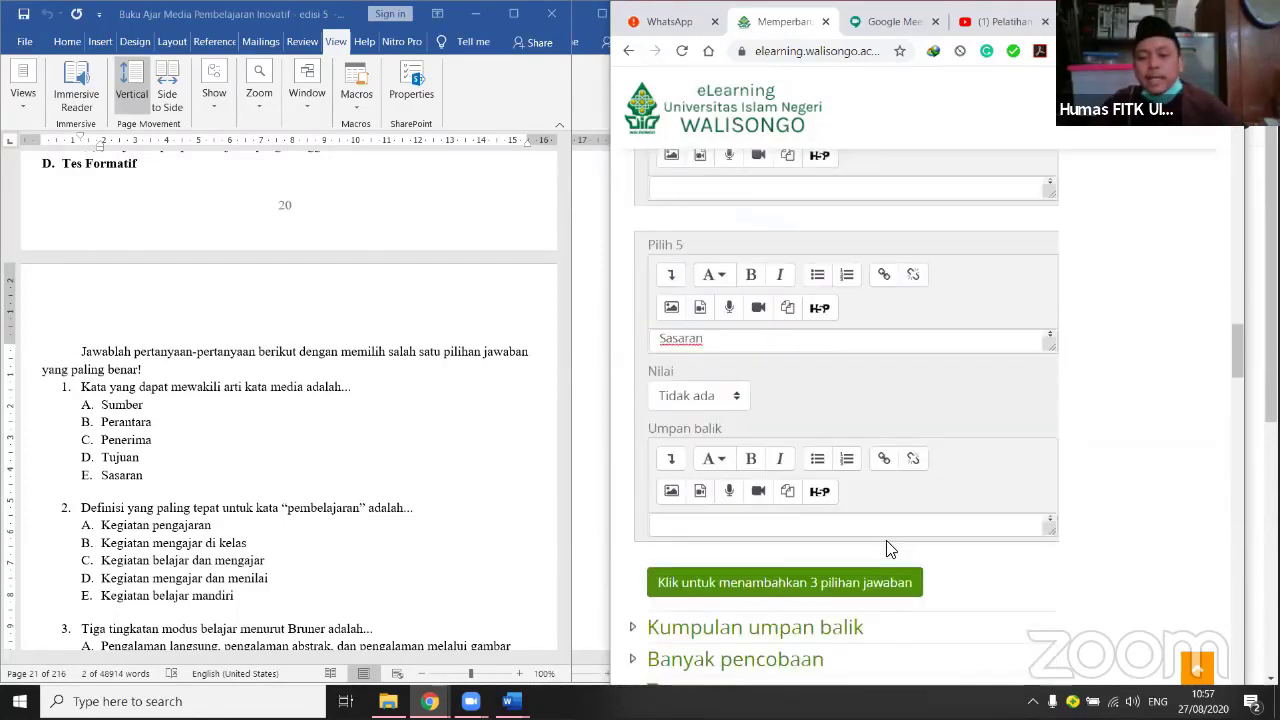
scroll(728, 605, "down", 1)
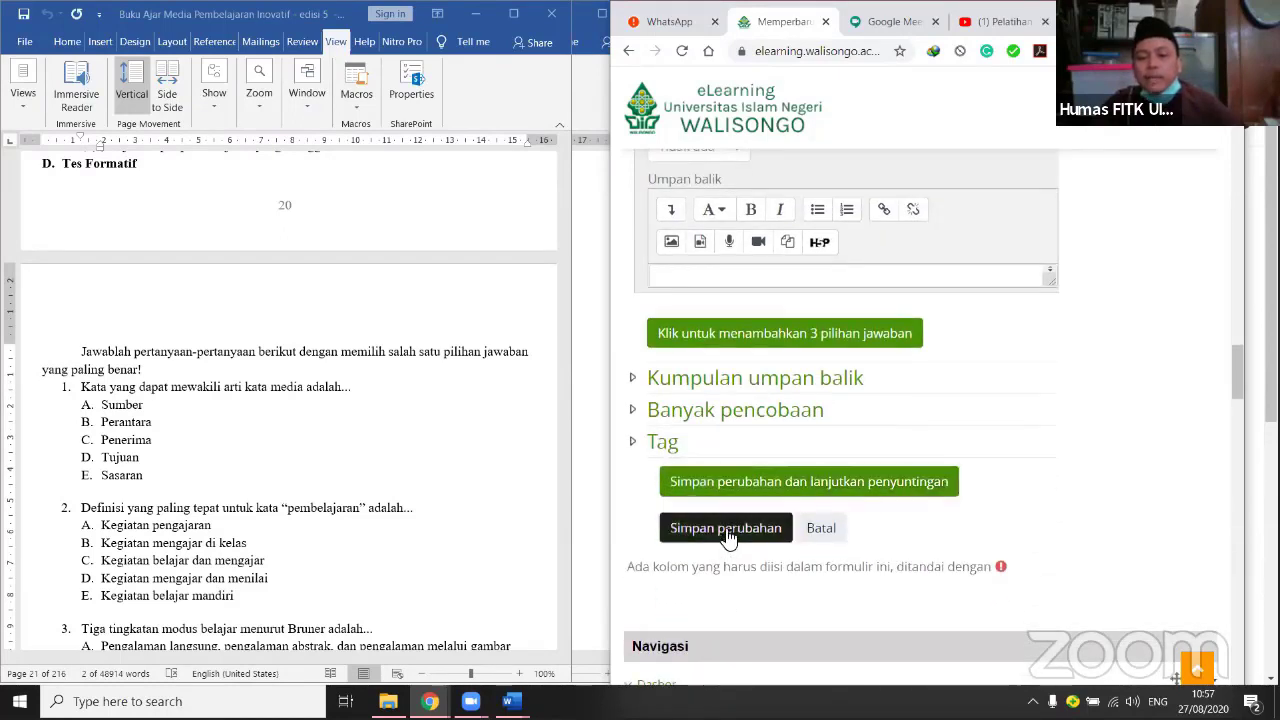
left_click(727, 537)
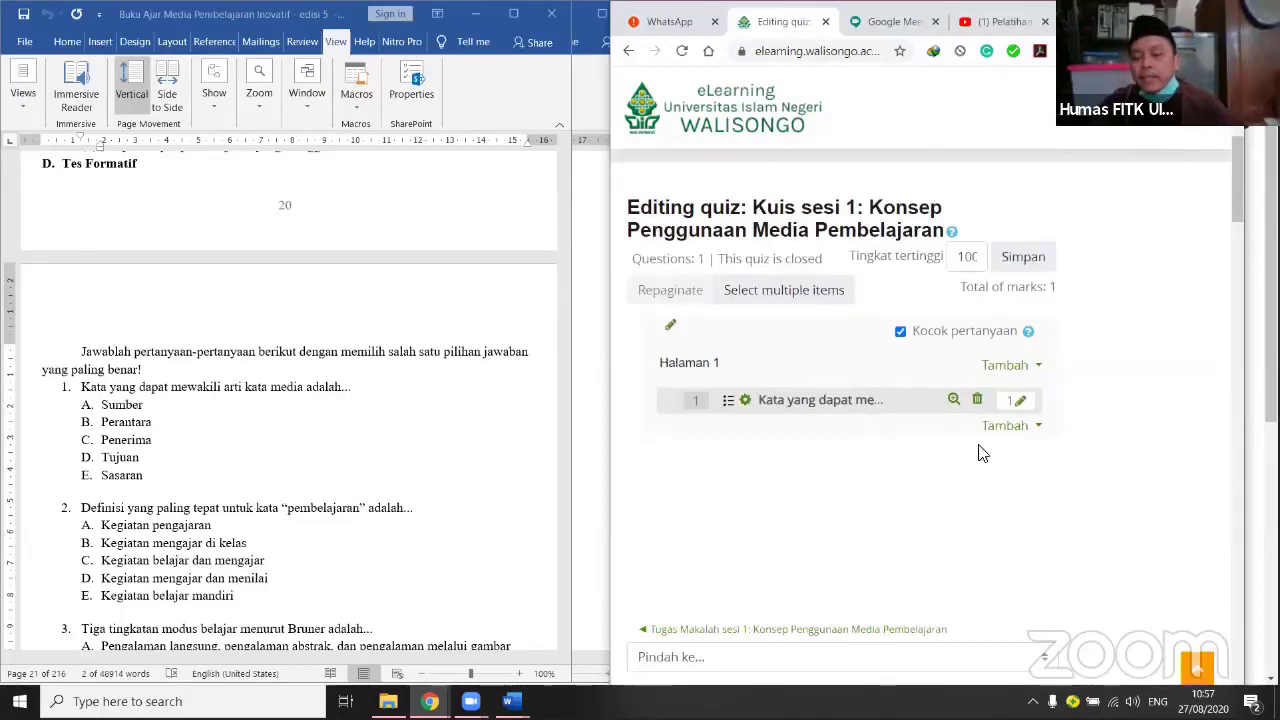
Add a new question of type Pilihan ganda below question 1 in the quiz, widening the browser window to reach the full type dialog.
left_click(1003, 432)
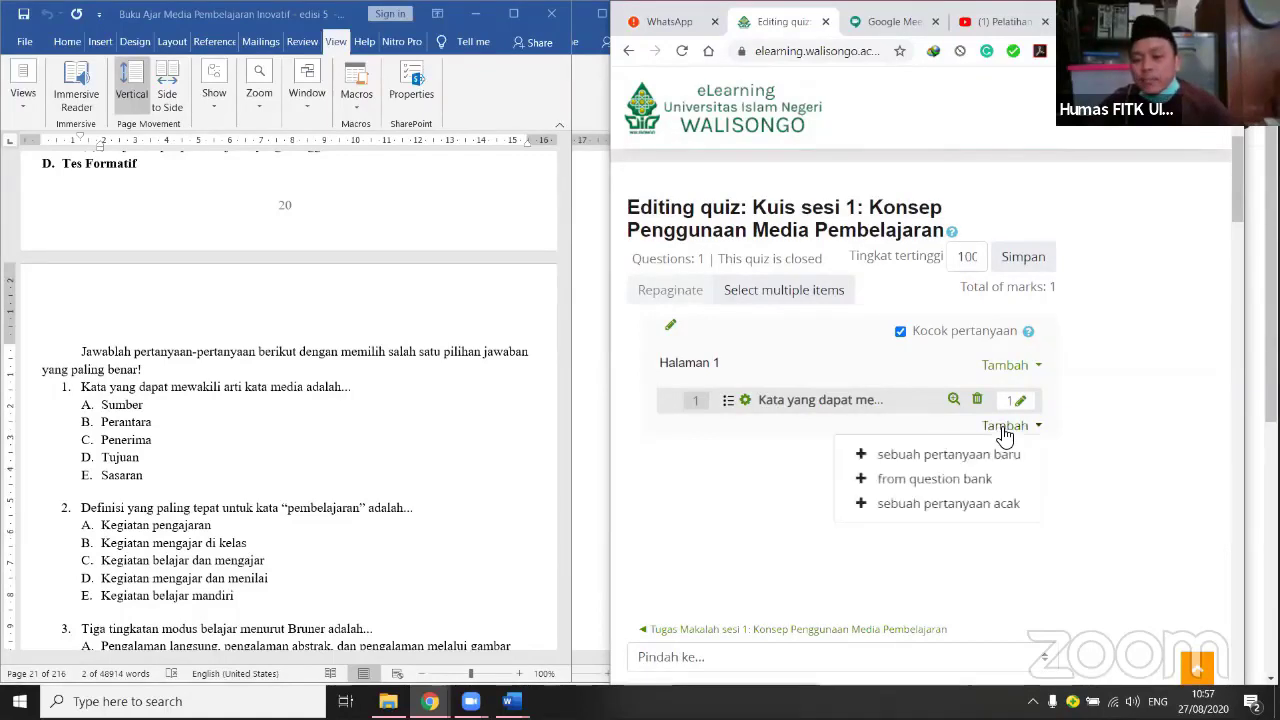
left_click(922, 458)
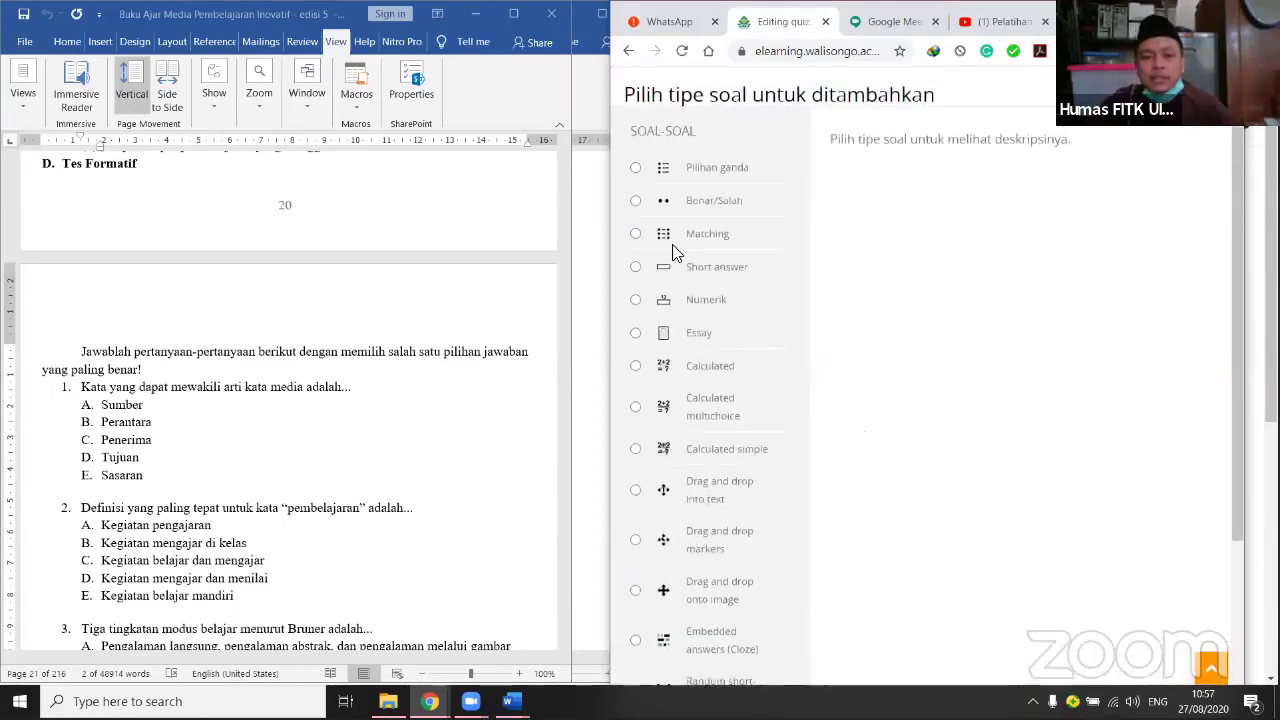
scroll(935, 459, "down", 2)
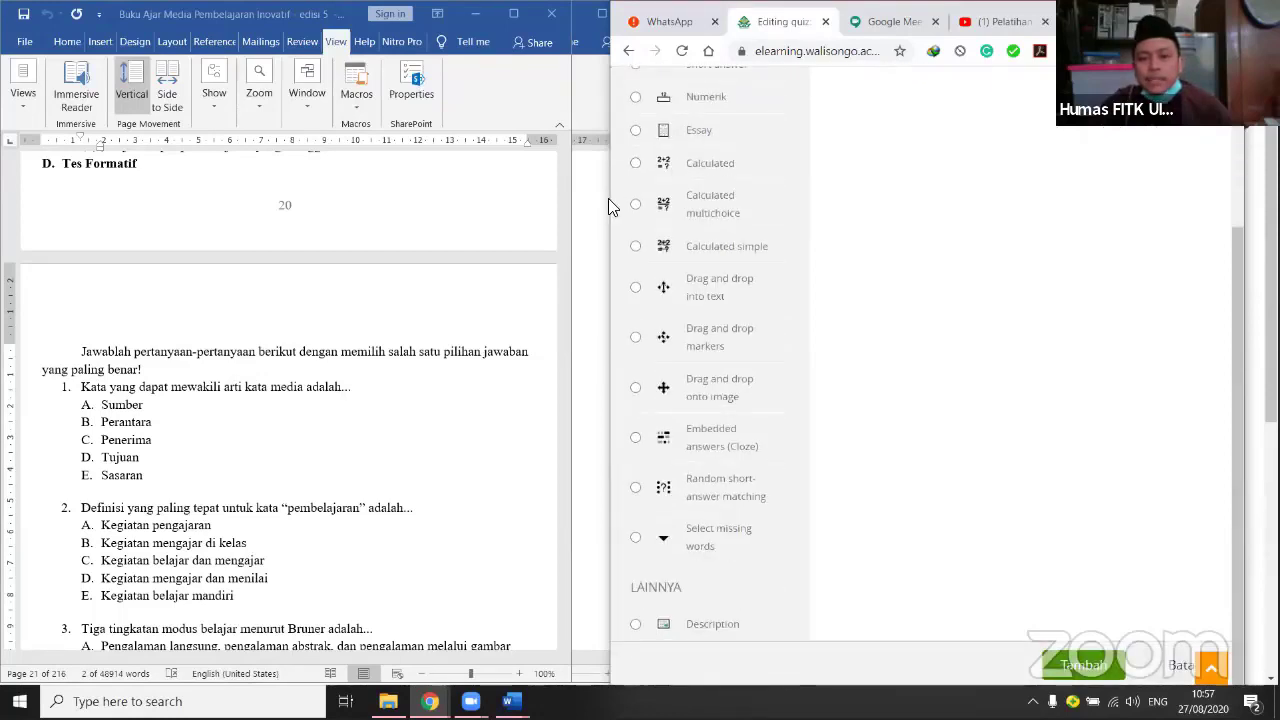
left_click_drag(613, 197, 526, 199)
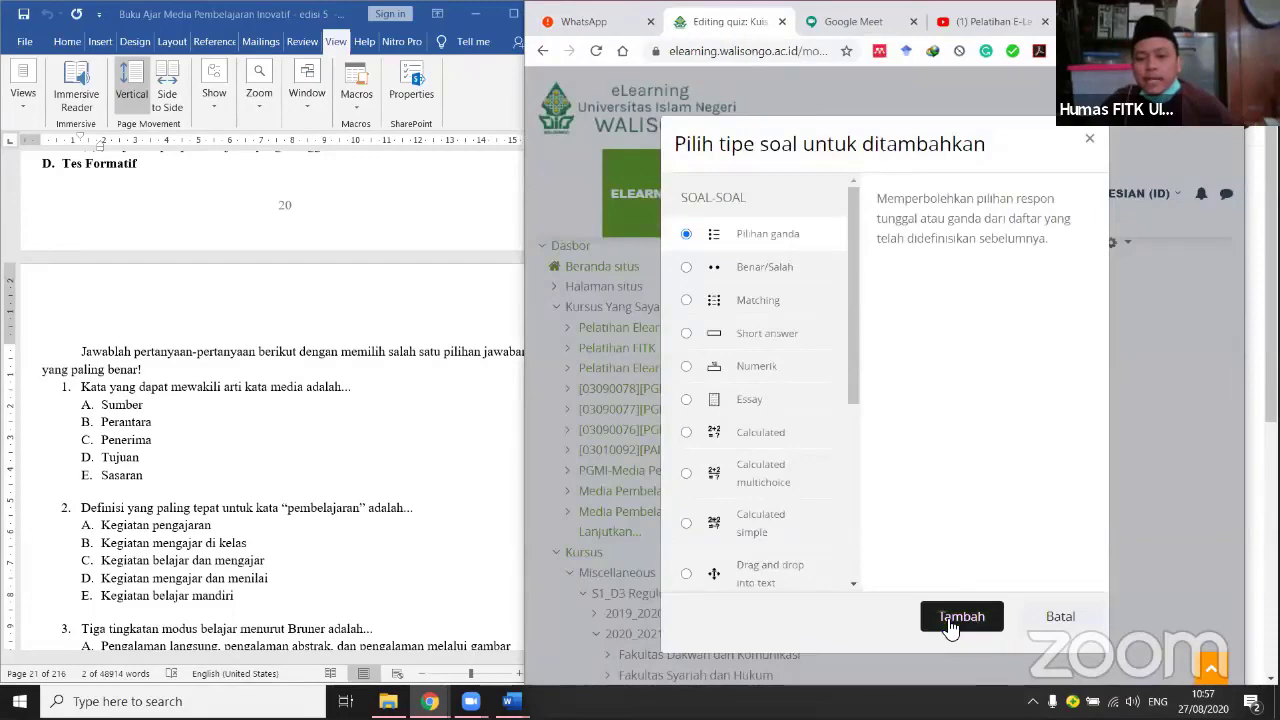
left_click(950, 622)
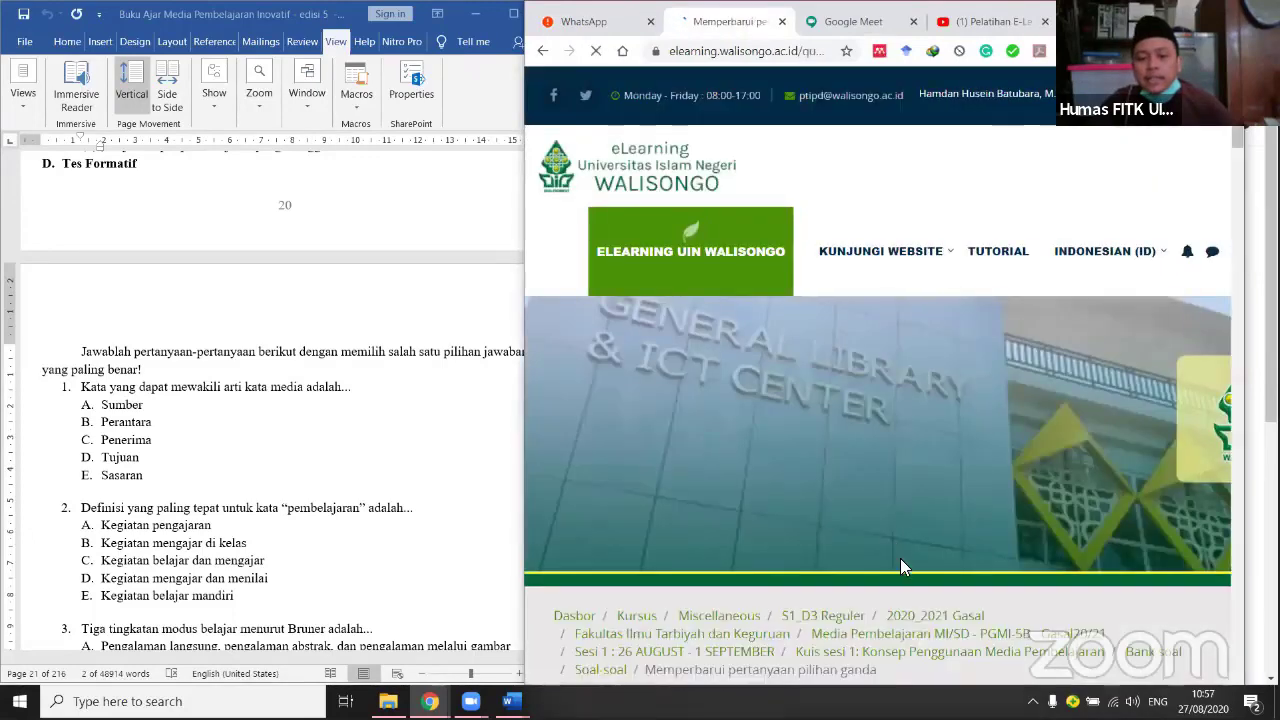
Widen the browser window further over the Word document and return to the Umum section of the new question form.
scroll(903, 570, "down", 10)
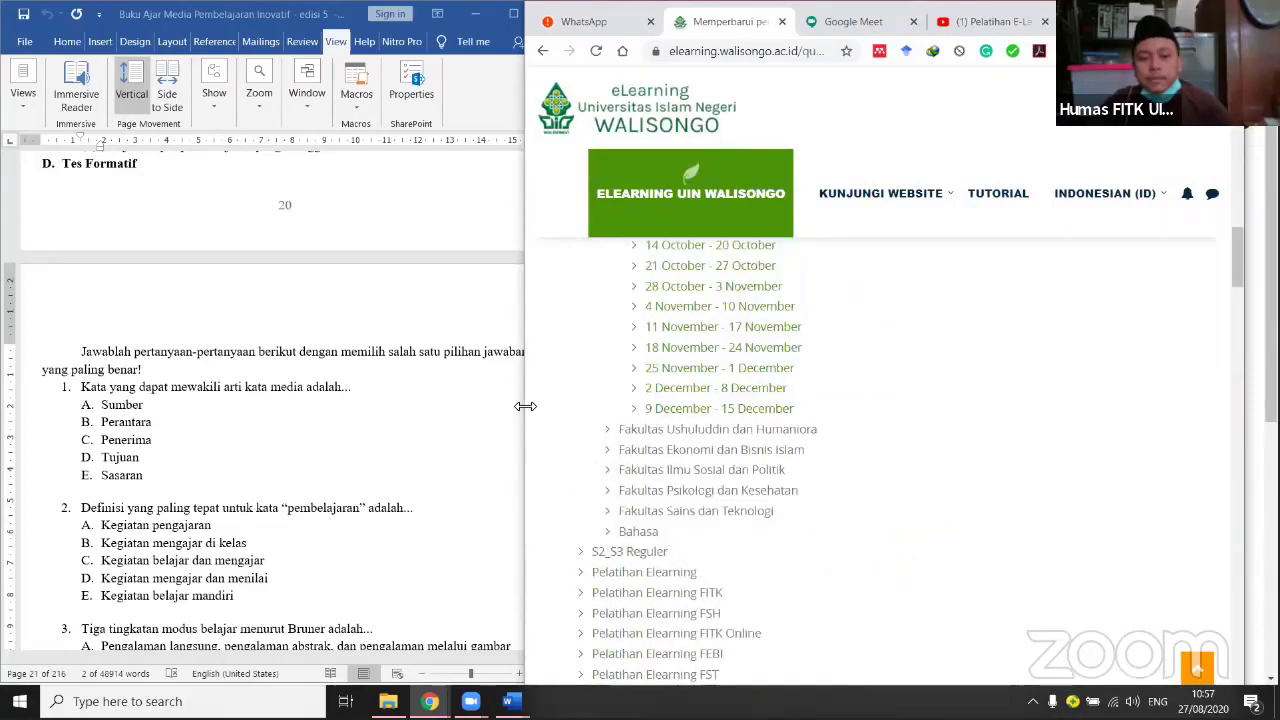
left_click_drag(525, 406, 306, 406)
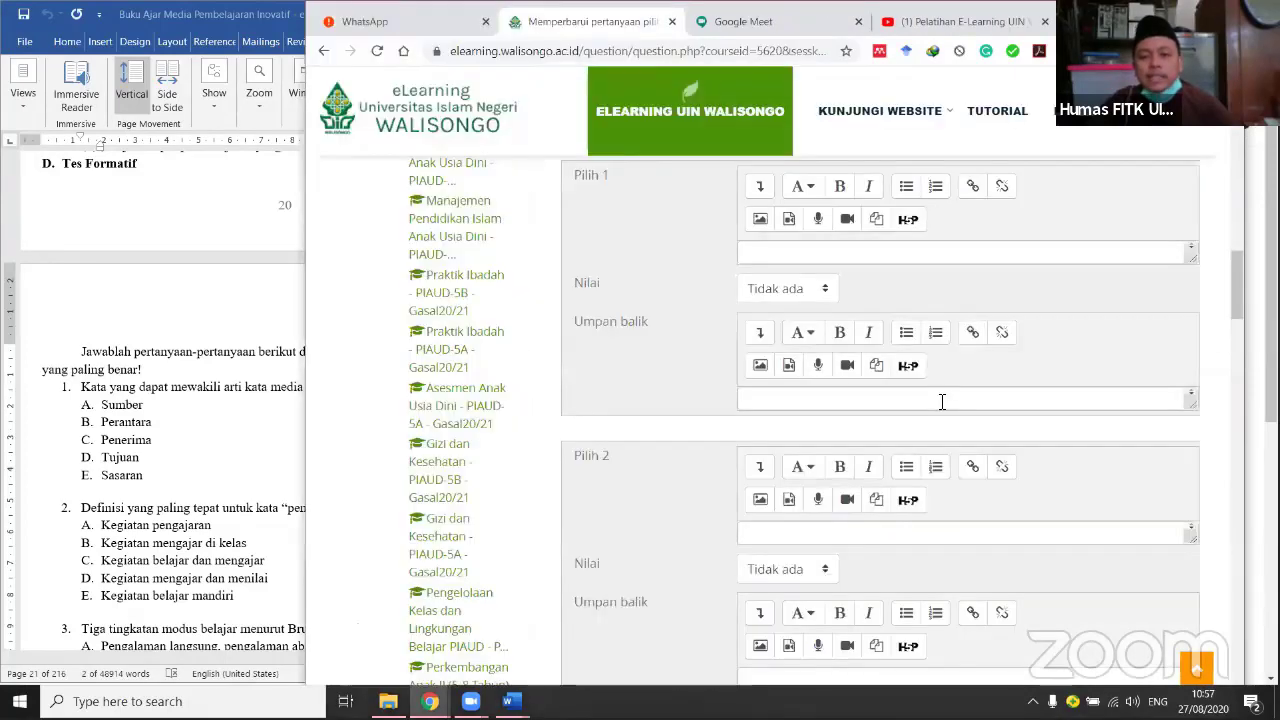
scroll(941, 401, "up", 10)
scroll(941, 401, "up", 3)
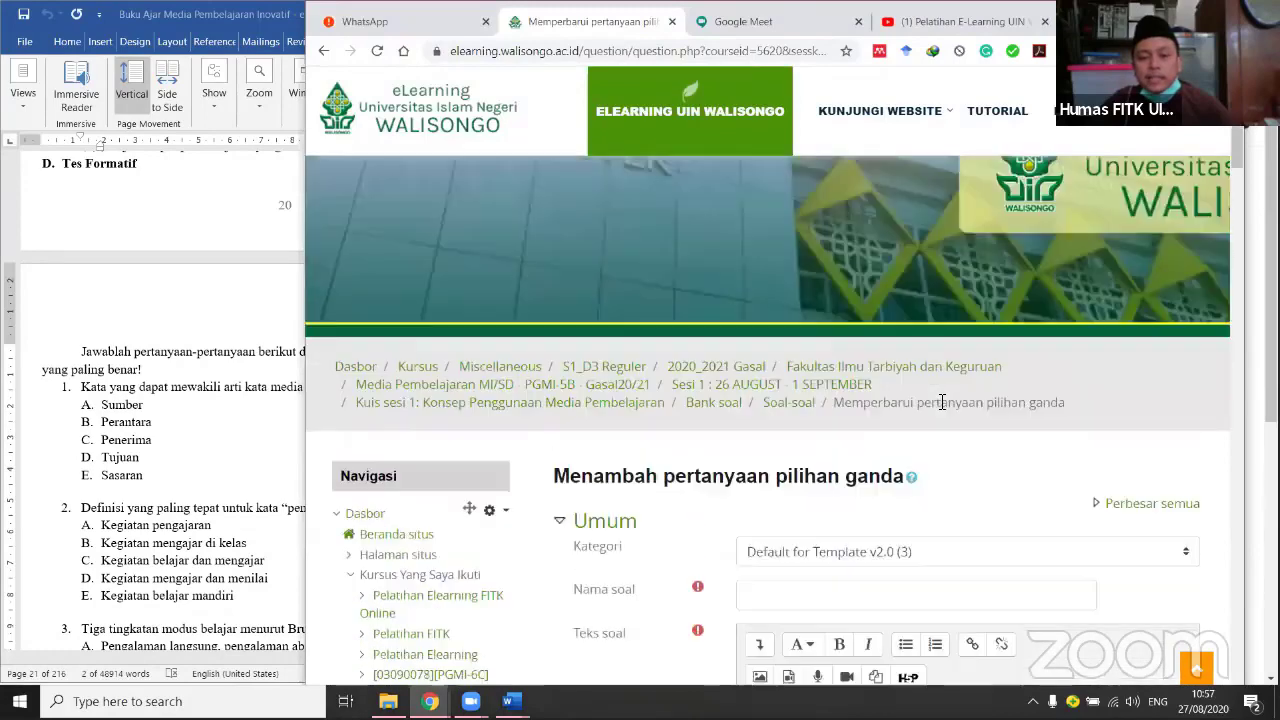
Copy question 2 from Word into Nama soal as “Definisi yang paling tepat untuk kata “pembelajaran” adalah...”, removing the leading number.
left_click(761, 424)
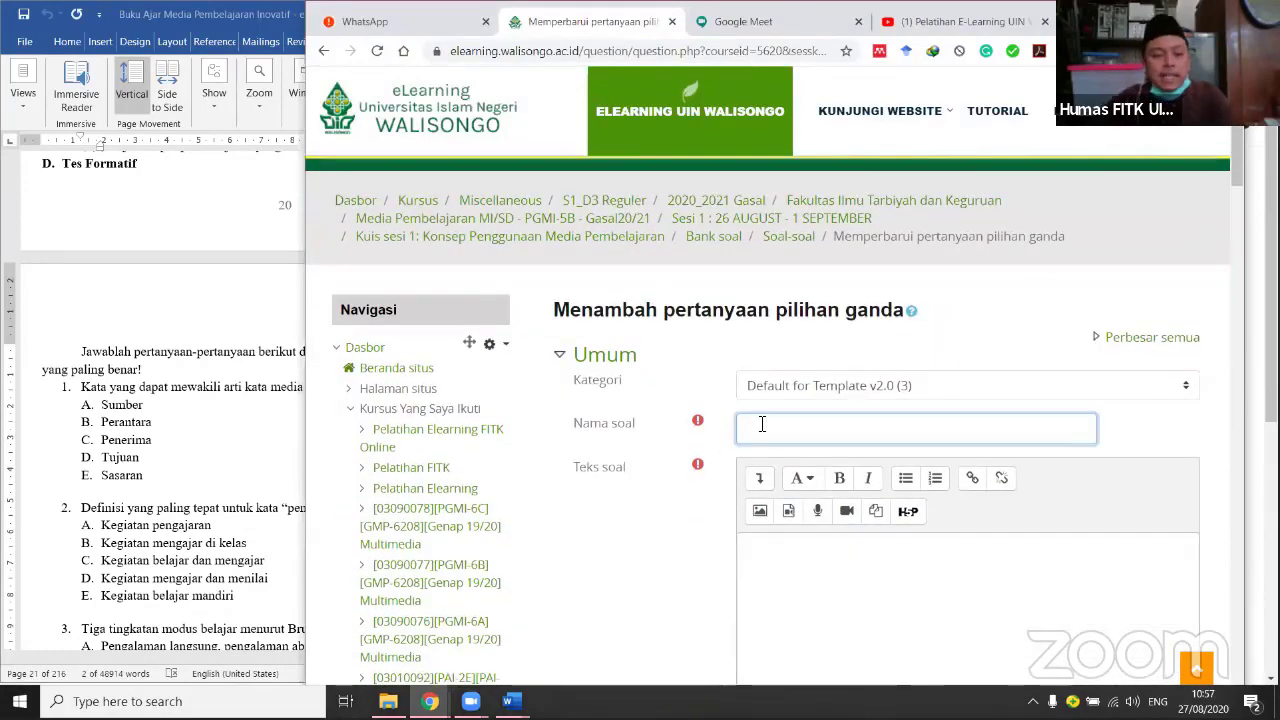
left_click(140, 502)
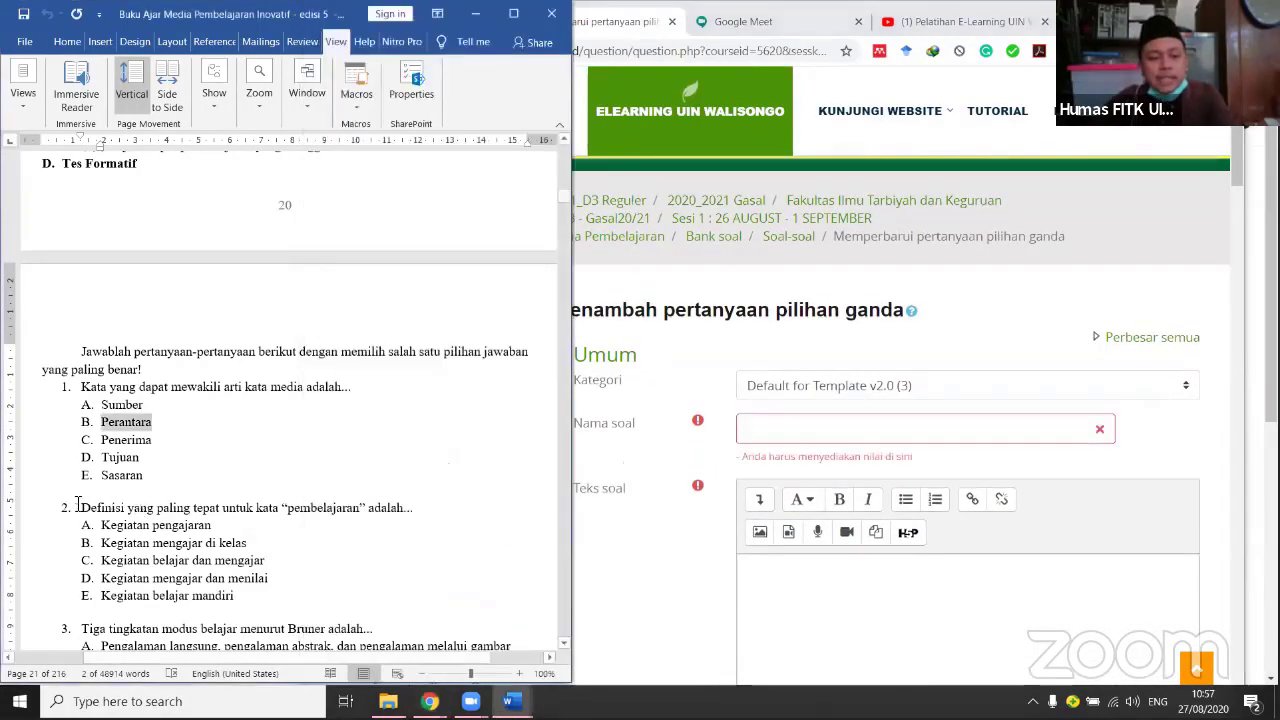
left_click_drag(79, 507, 420, 515)
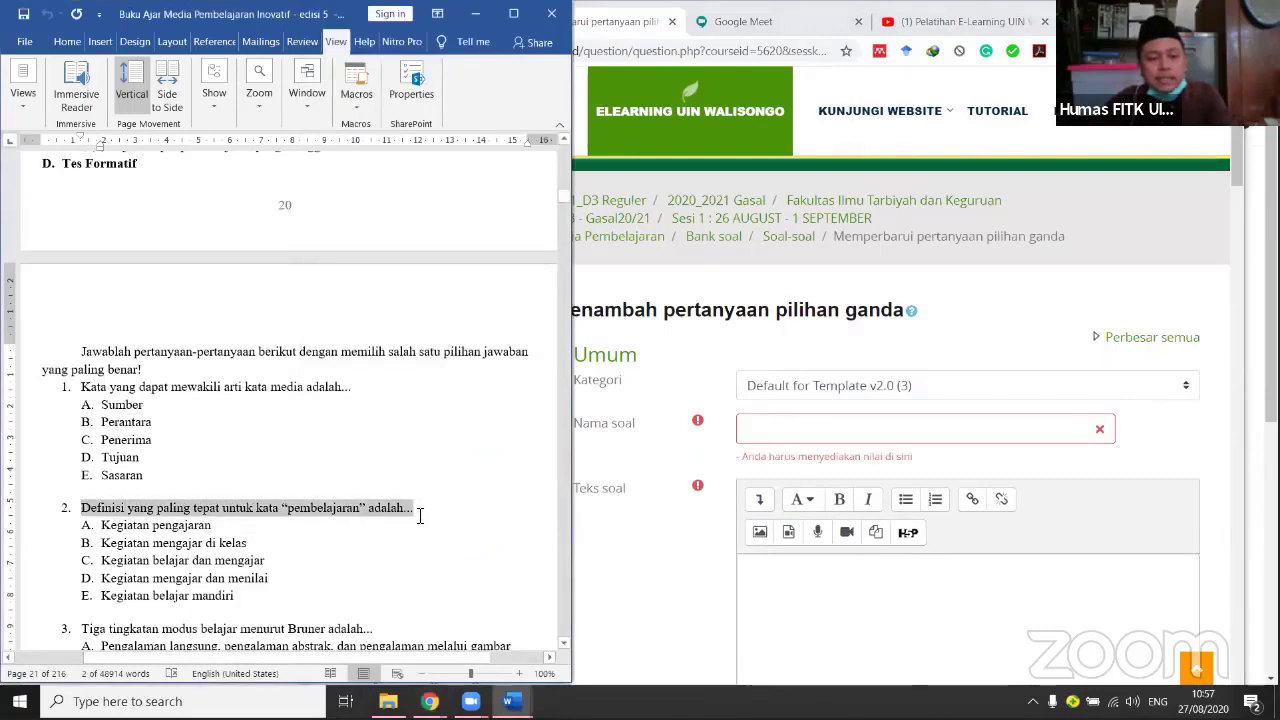
key("ctrl+c")
left_click(871, 434)
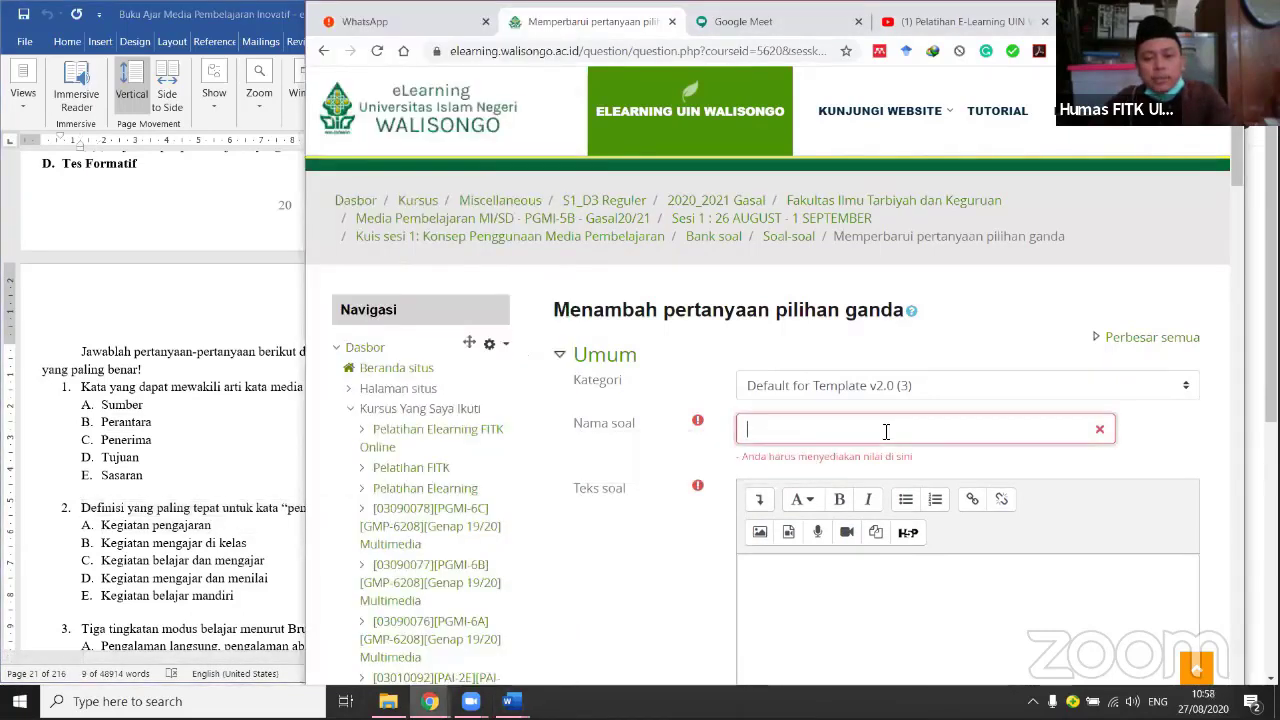
key("ctrl+v")
left_click_drag(772, 434, 681, 438)
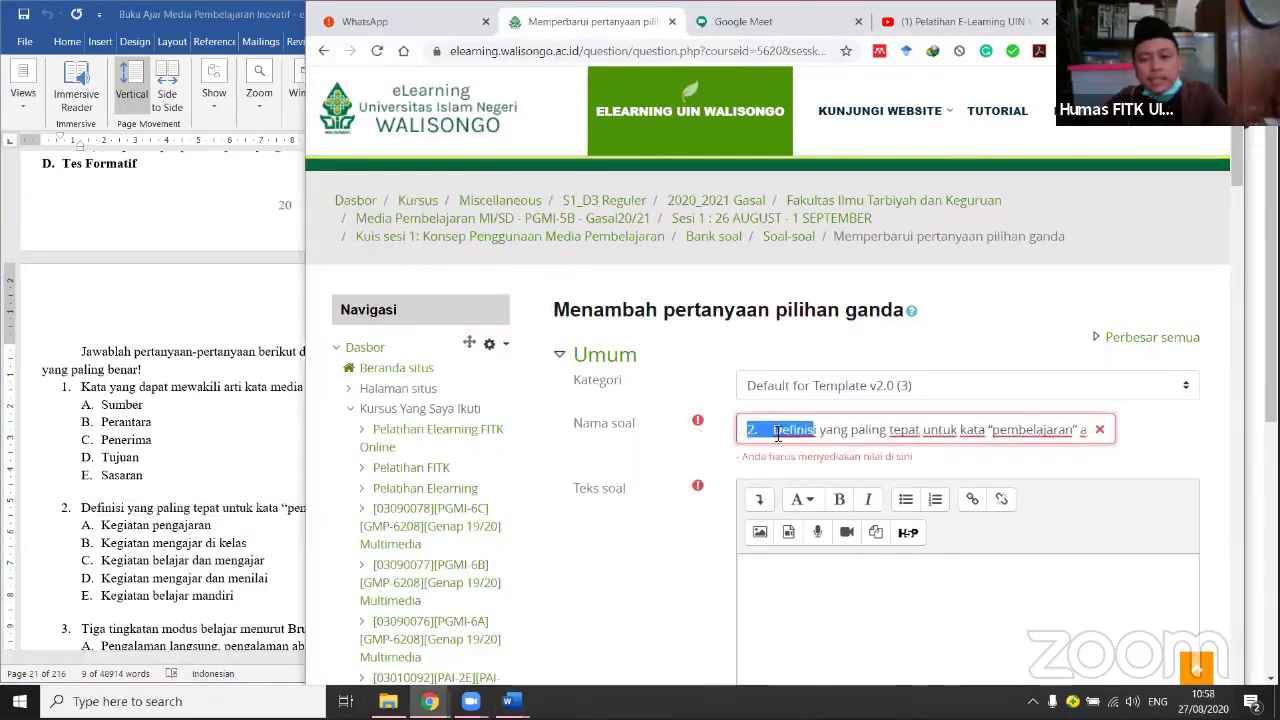
left_click(778, 428)
key("BackSpace")
key("BackSpace")
key("BackSpace")
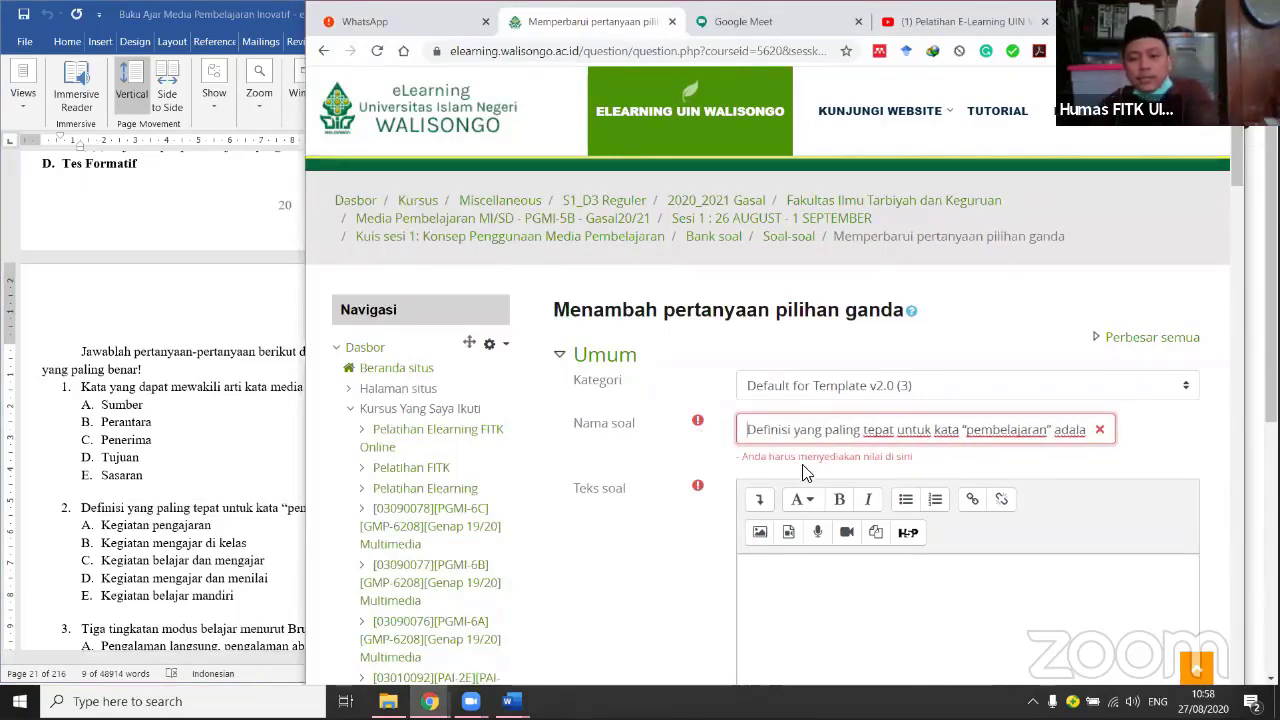
Copy the whole Nama soal text into Teks soal as the question's wording.
key("ctrl+a")
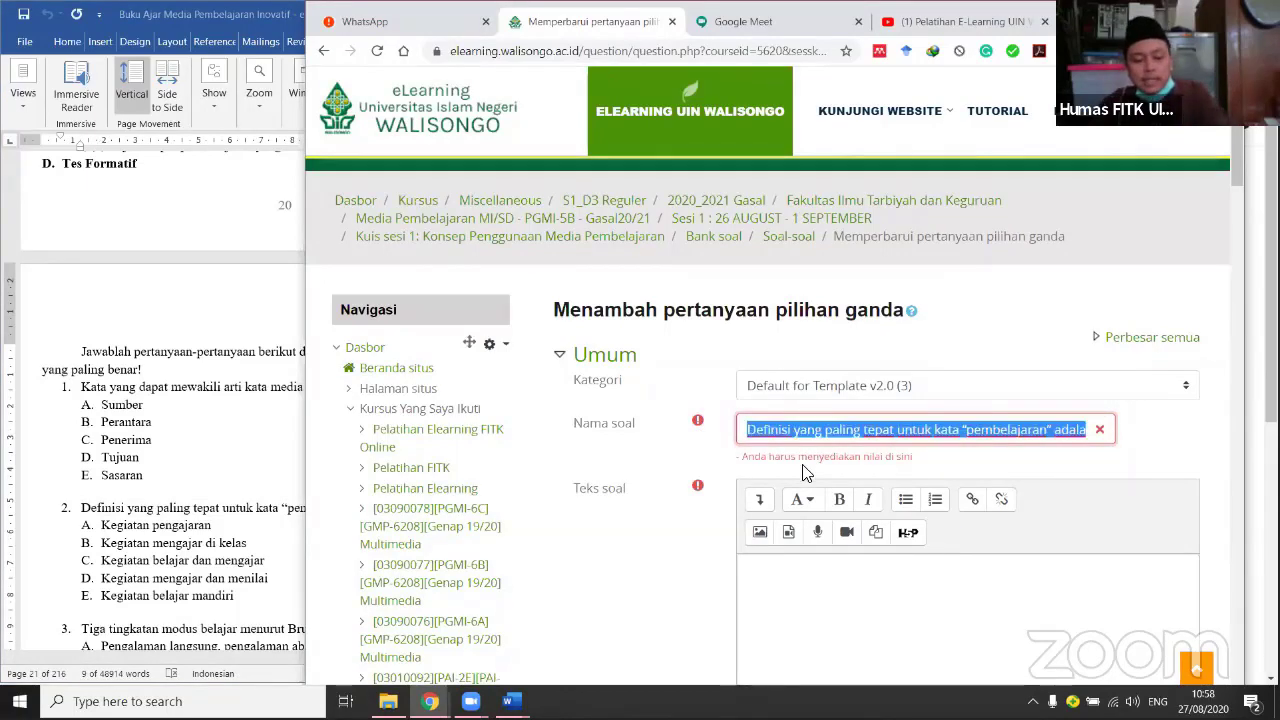
left_click(780, 586)
key("ctrl+v")
Enter "Kegiatan Pengajaran" as the Pilih 1 answer in the Jawaban section.
scroll(780, 590, "down", 3)
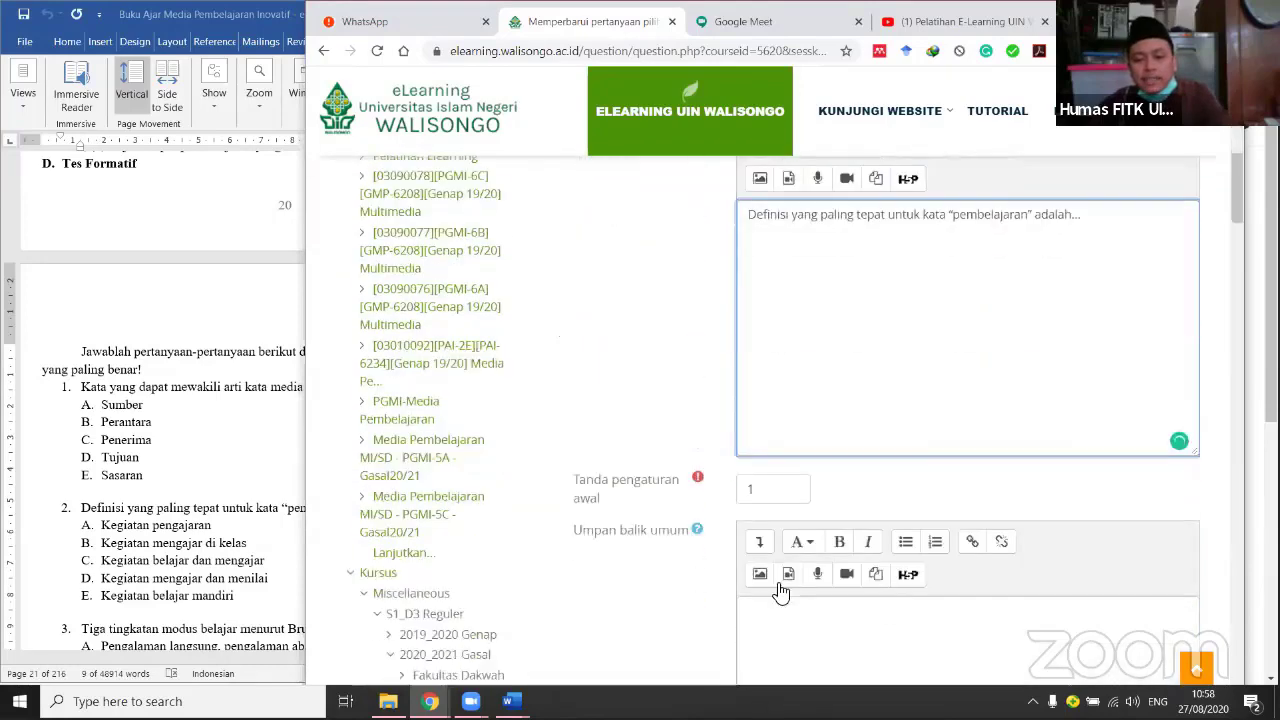
scroll(780, 590, "down", 5)
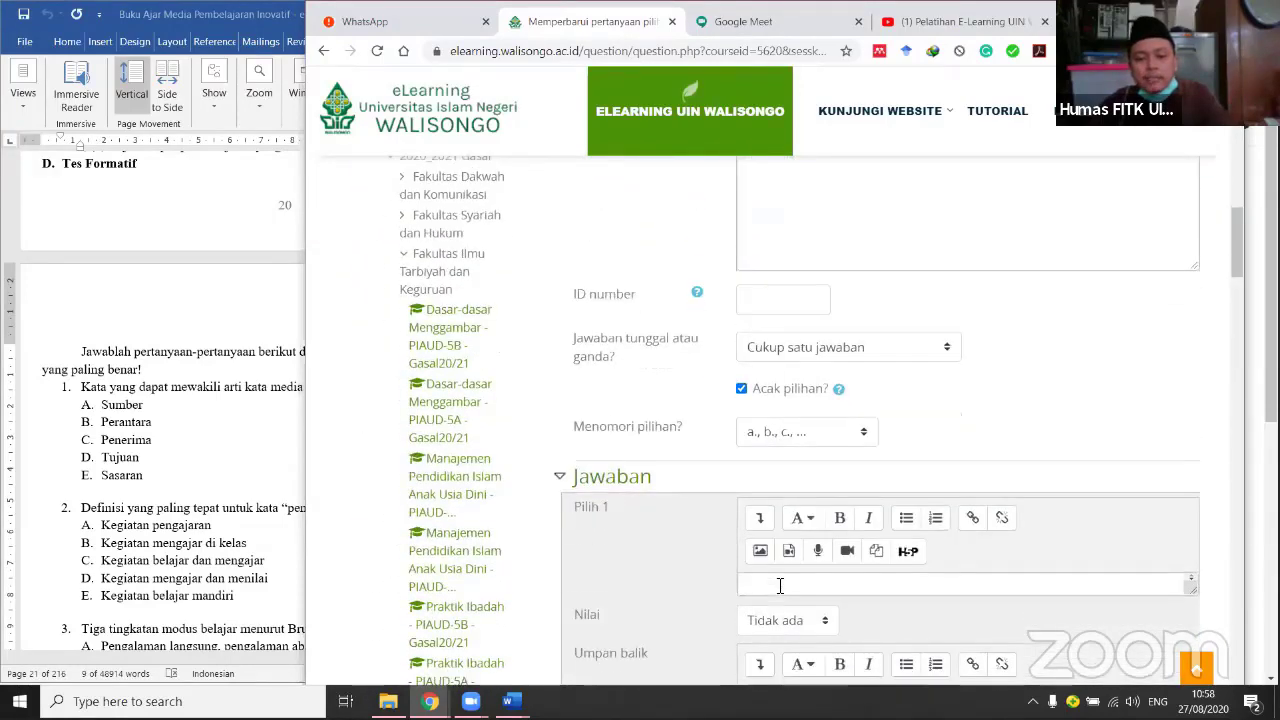
scroll(775, 560, "down", 1)
left_click(772, 503)
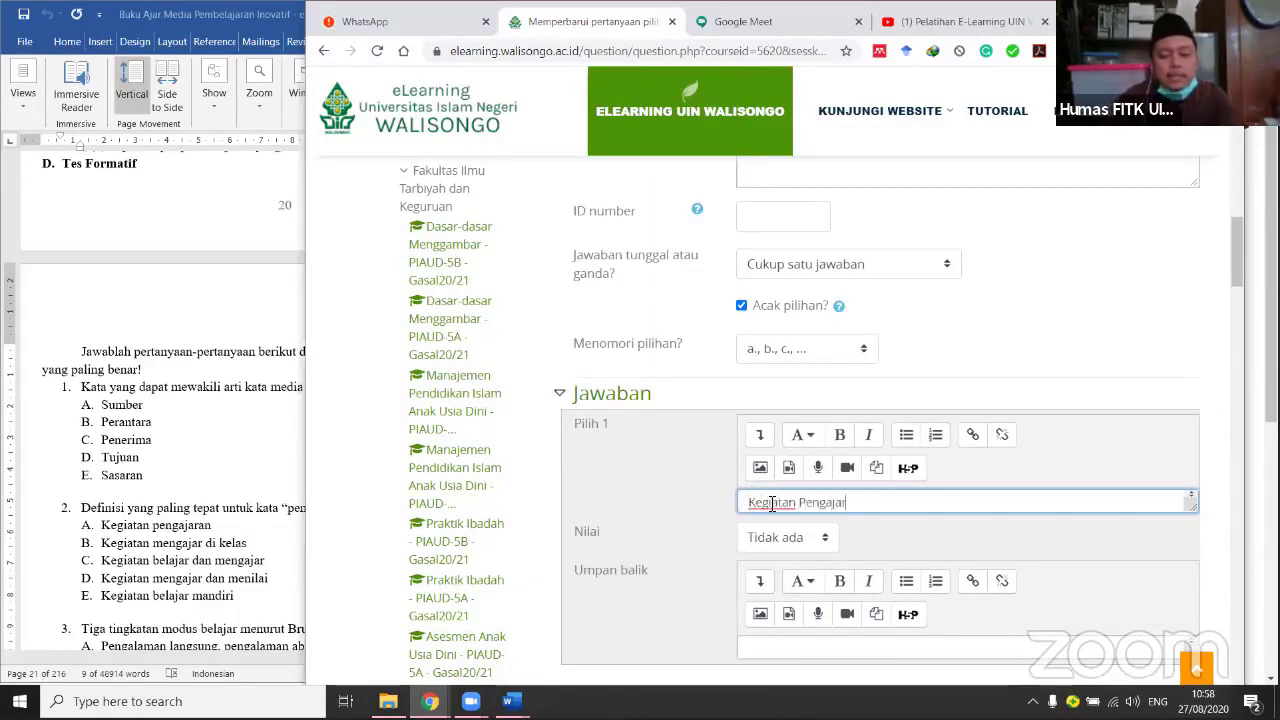
Enter "Kegiatan mengajar di kelas" as the Pilih 2 answer.
scroll(774, 506, "down", 1)
scroll(846, 560, "down", 1)
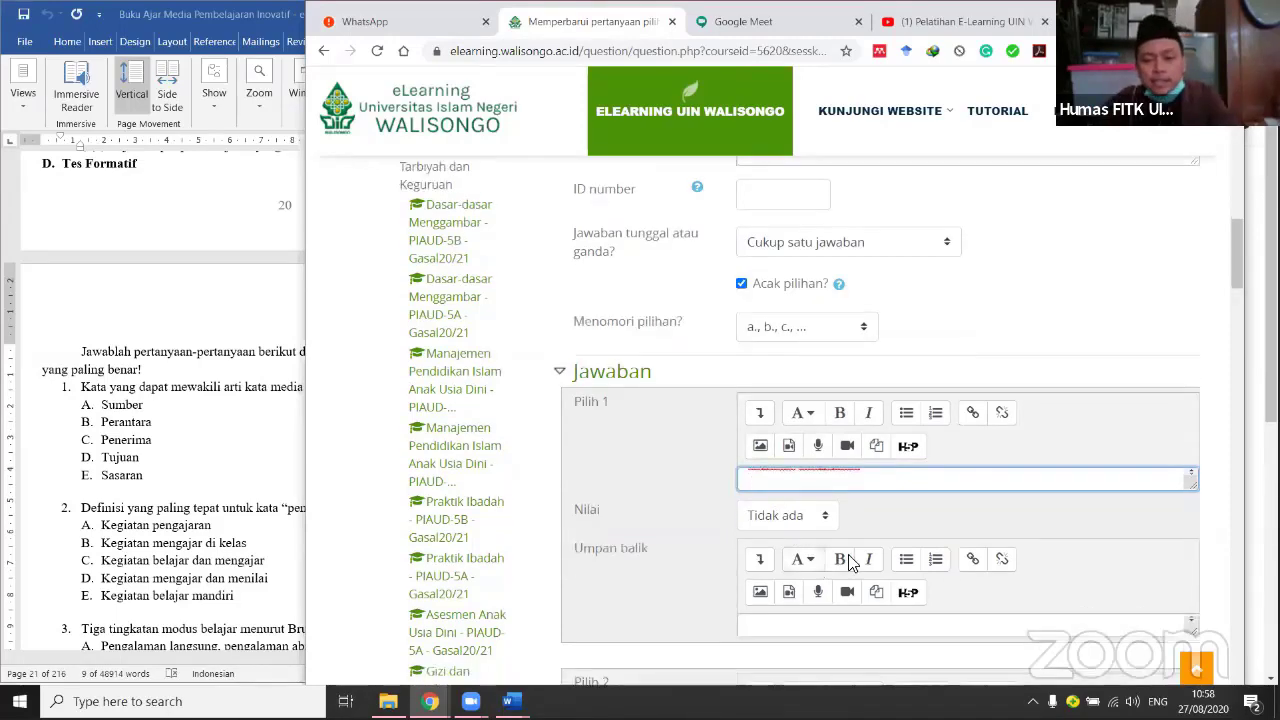
scroll(905, 490, "down", 3)
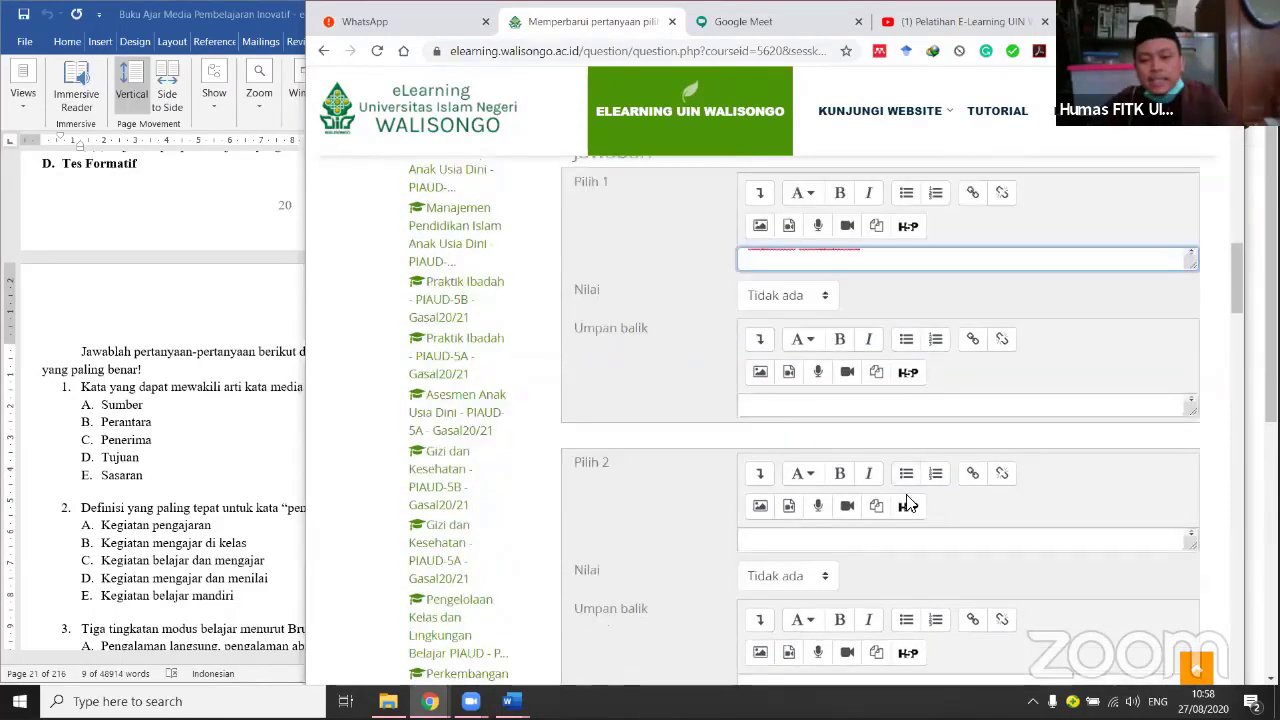
left_click(819, 453)
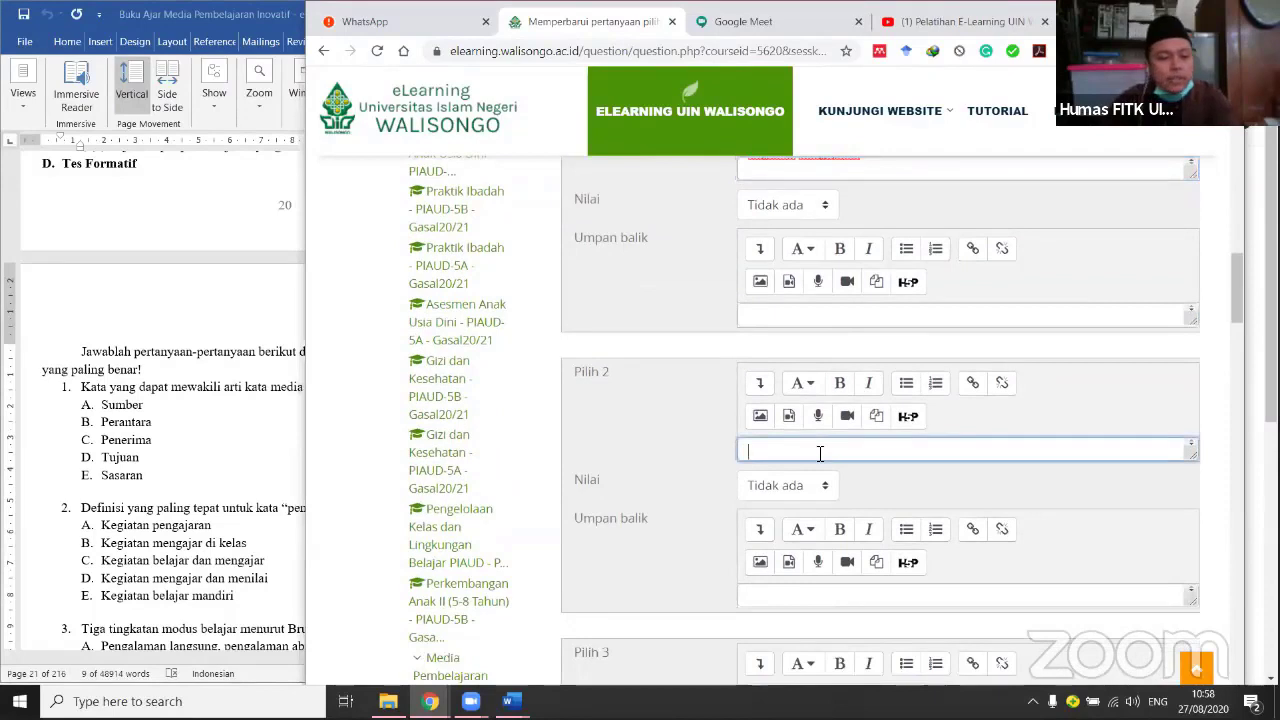
type("Kegiayan")
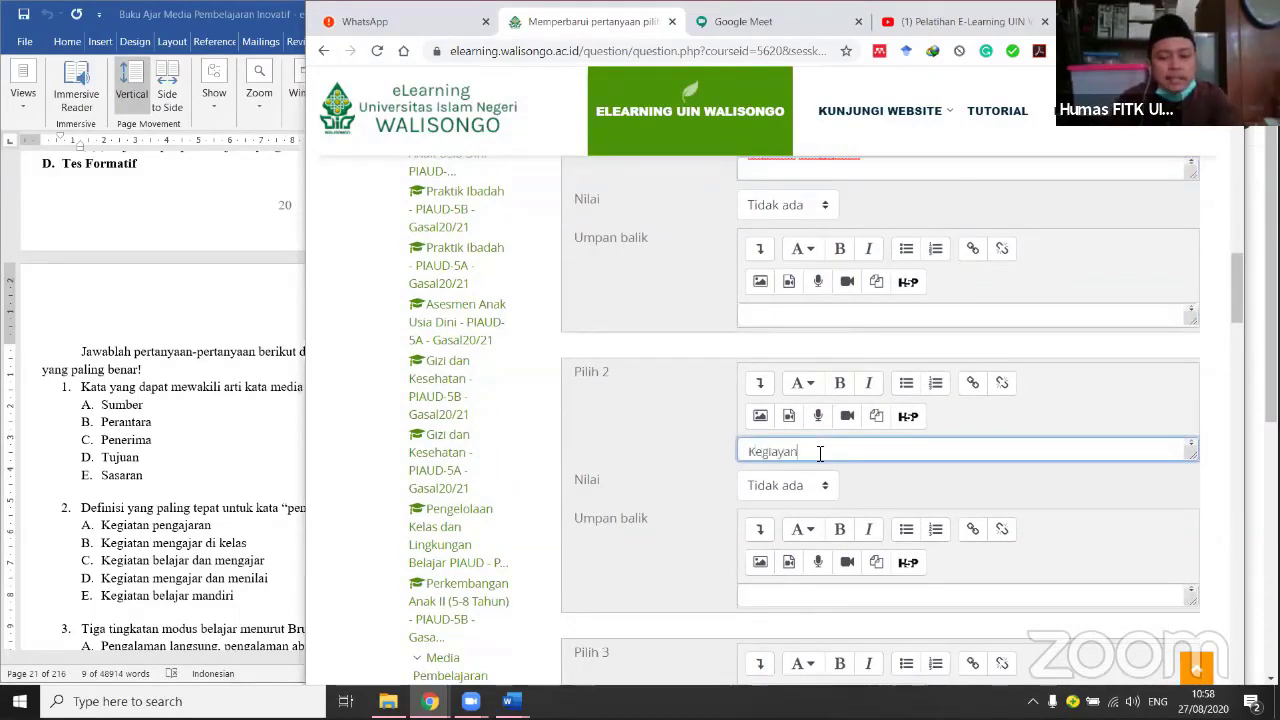
key("BackSpace")
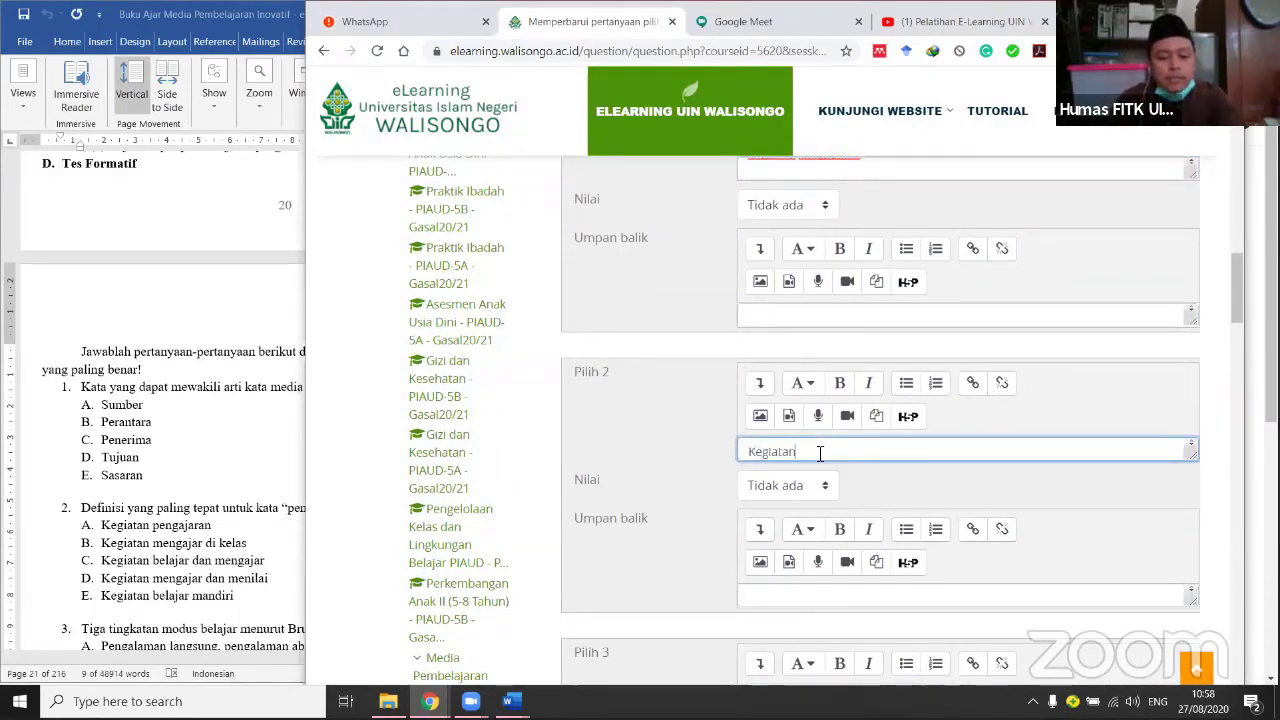
type("mengajar di kelas")
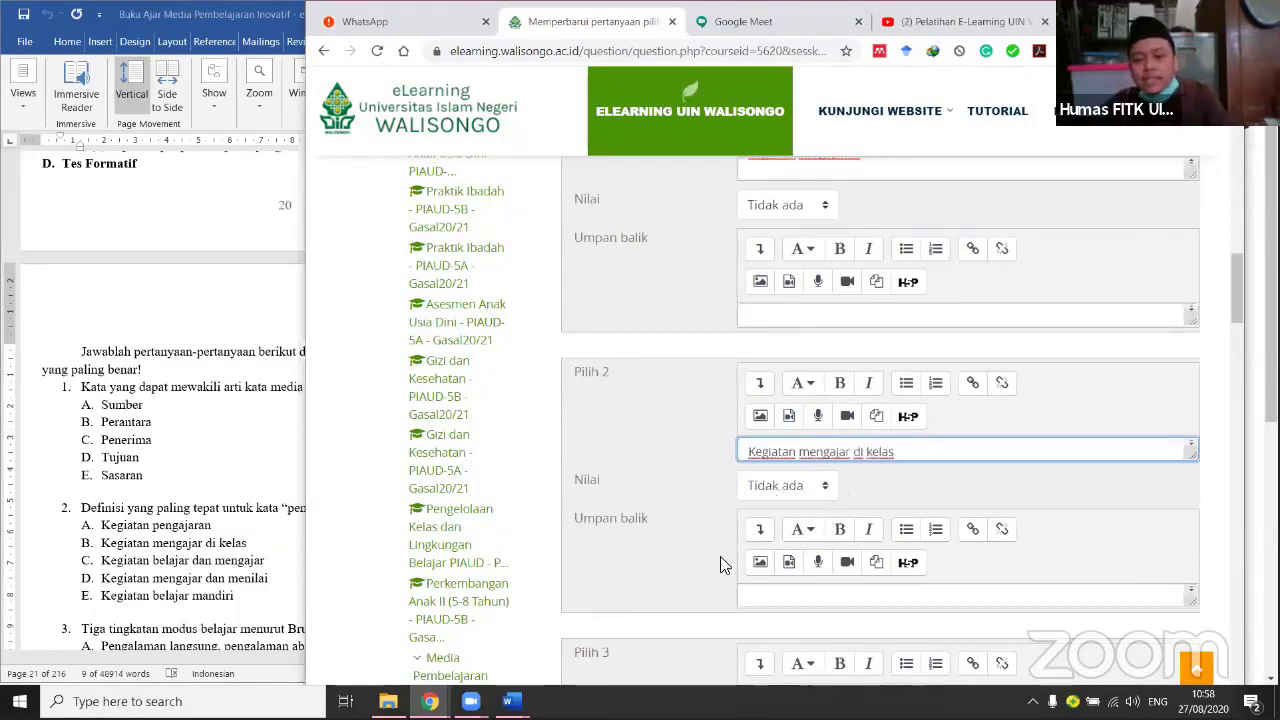
Enter "Kegiatan belajar dan mengajar" as the Pilih 3 answer.
scroll(720, 556, "down", 3)
left_click(797, 483)
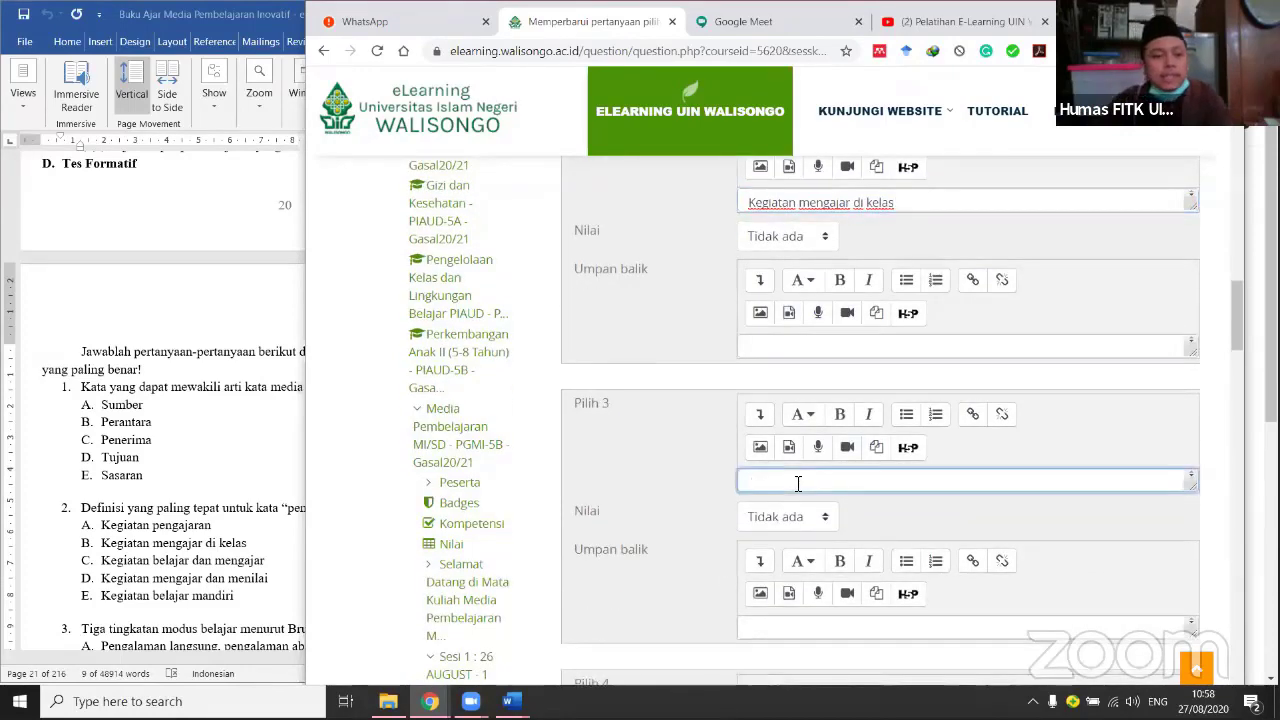
type("Kegiat")
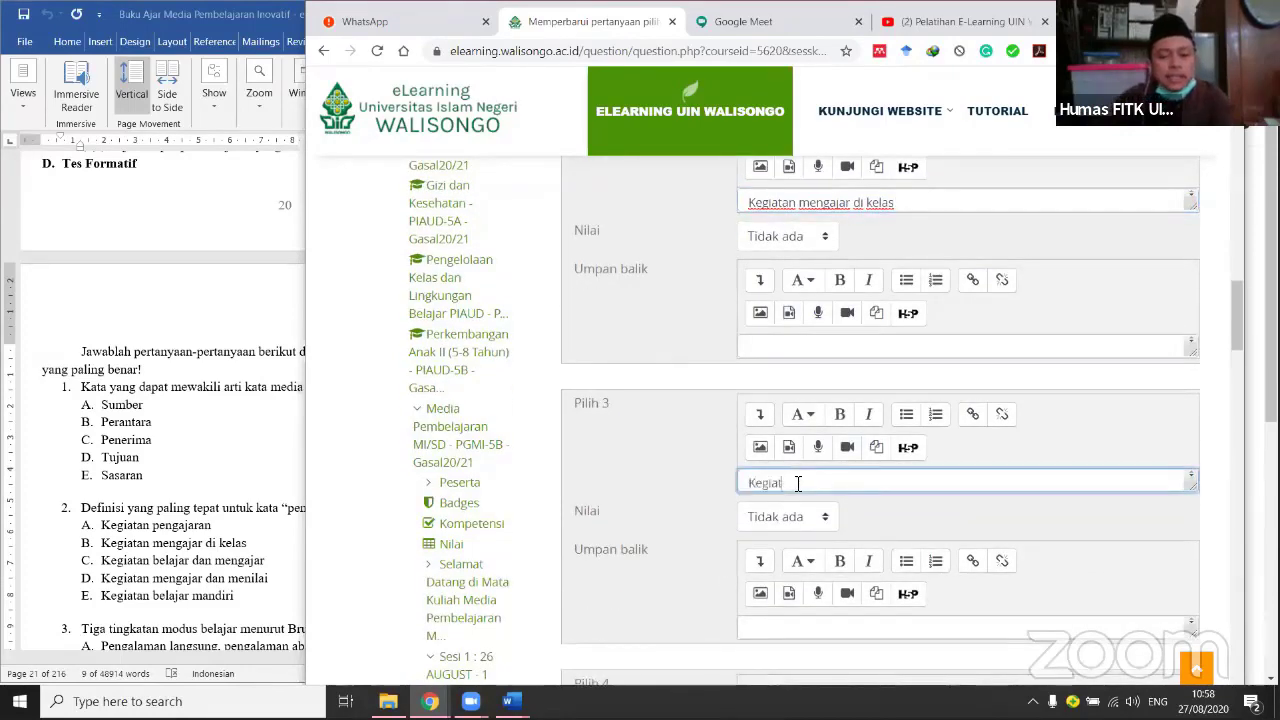
type("an belajar dan men")
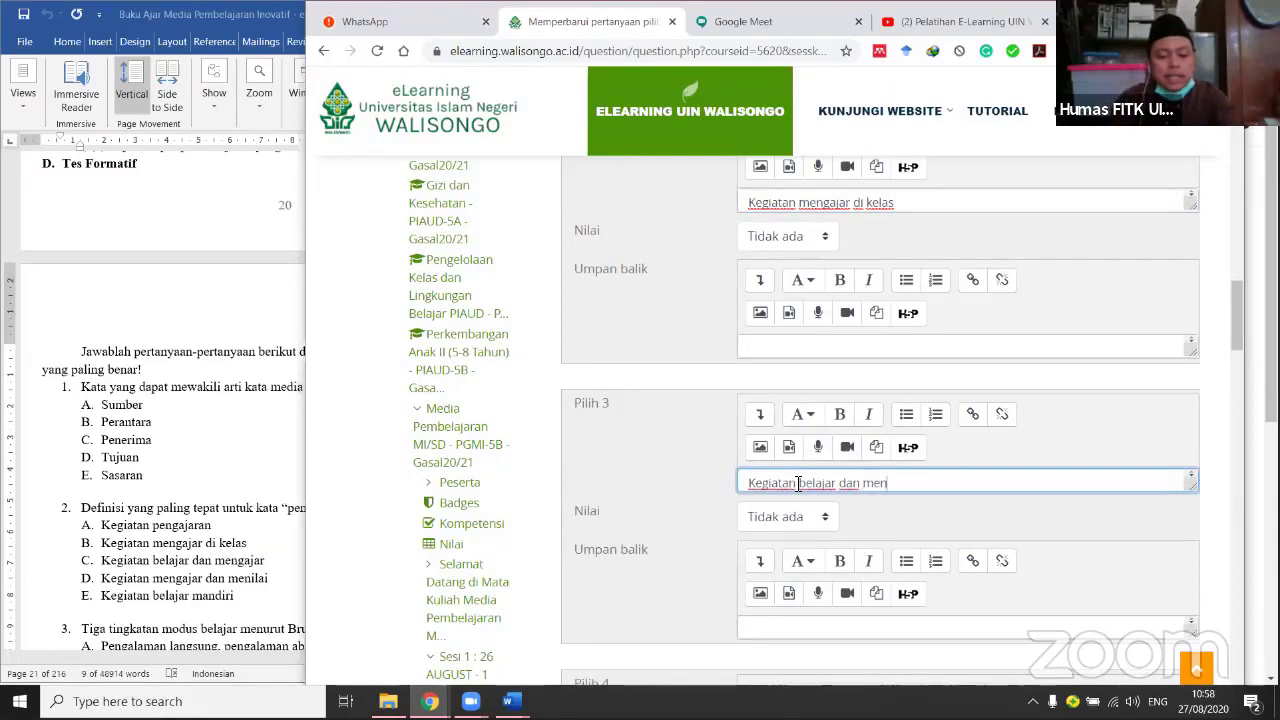
type("gajar")
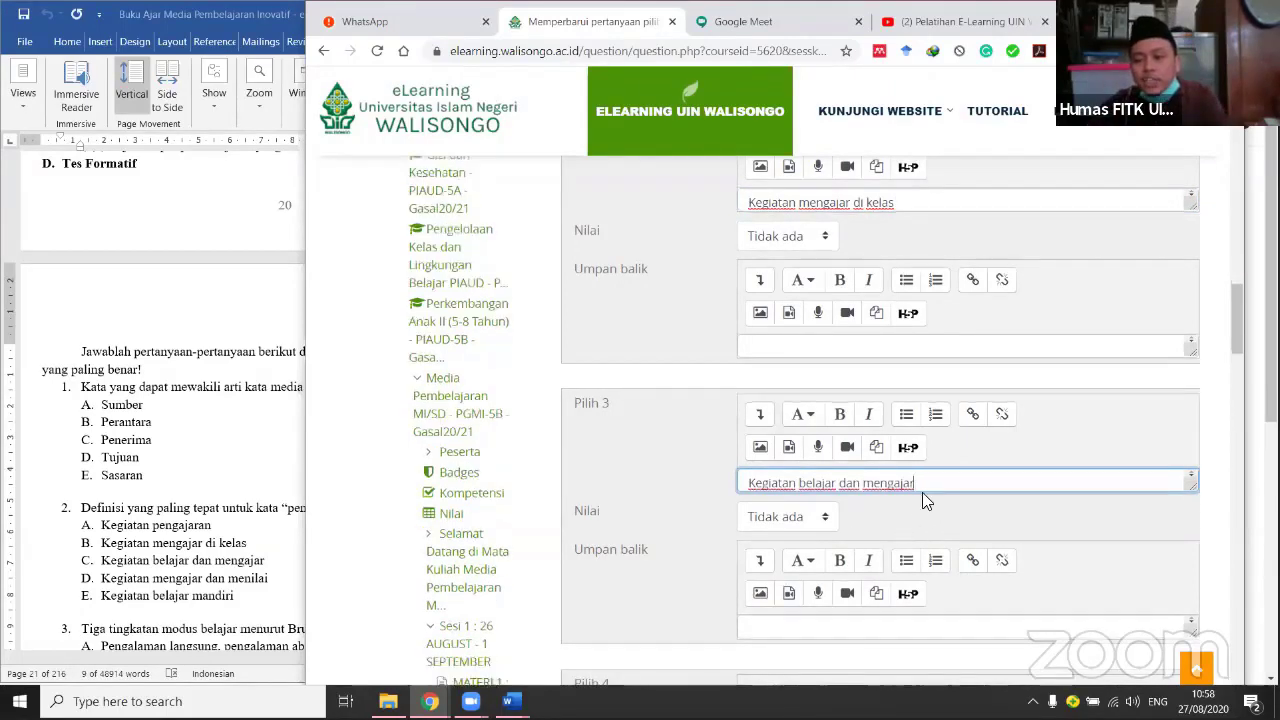
Set the Nilai of the Pilih 3 answer to 100%.
left_click(798, 546)
scroll(798, 472, "down", 1)
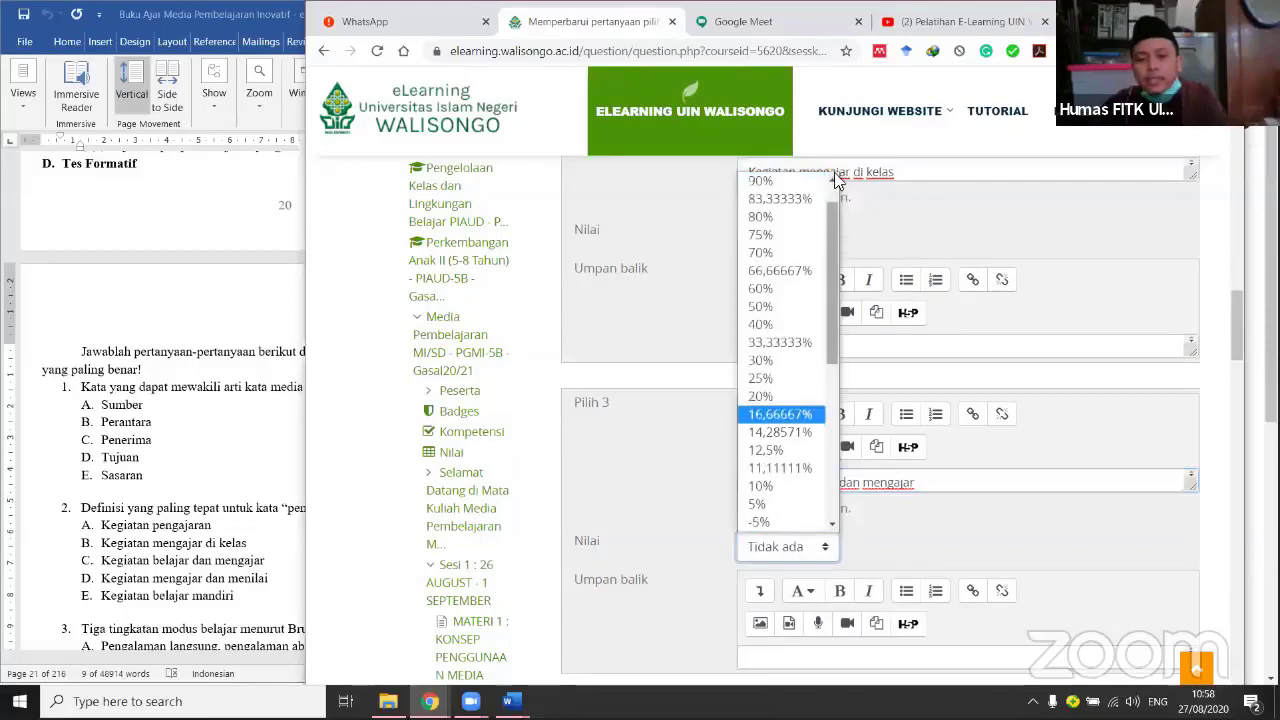
scroll(773, 187, "up", 1)
left_click(760, 198)
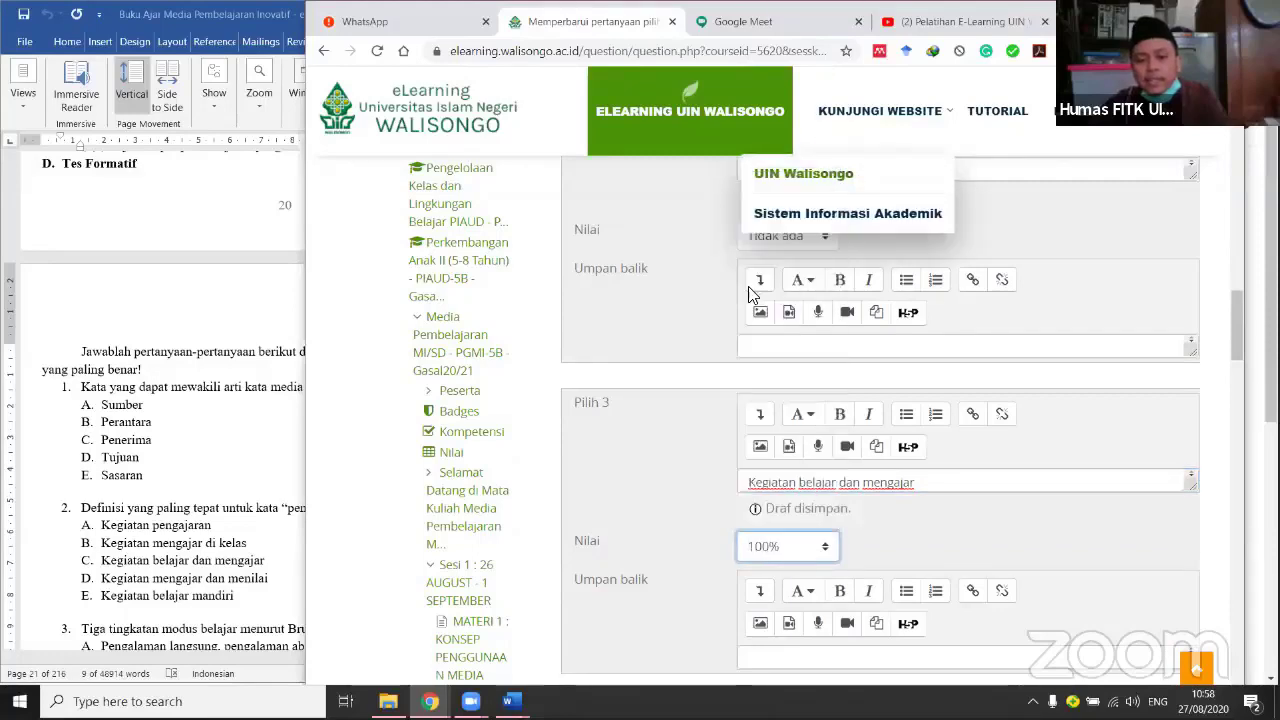
Enter "Kegiatan belajar mandiri" as the Pilih 4 answer.
scroll(696, 570, "down", 4)
scroll(772, 487, "down", 1)
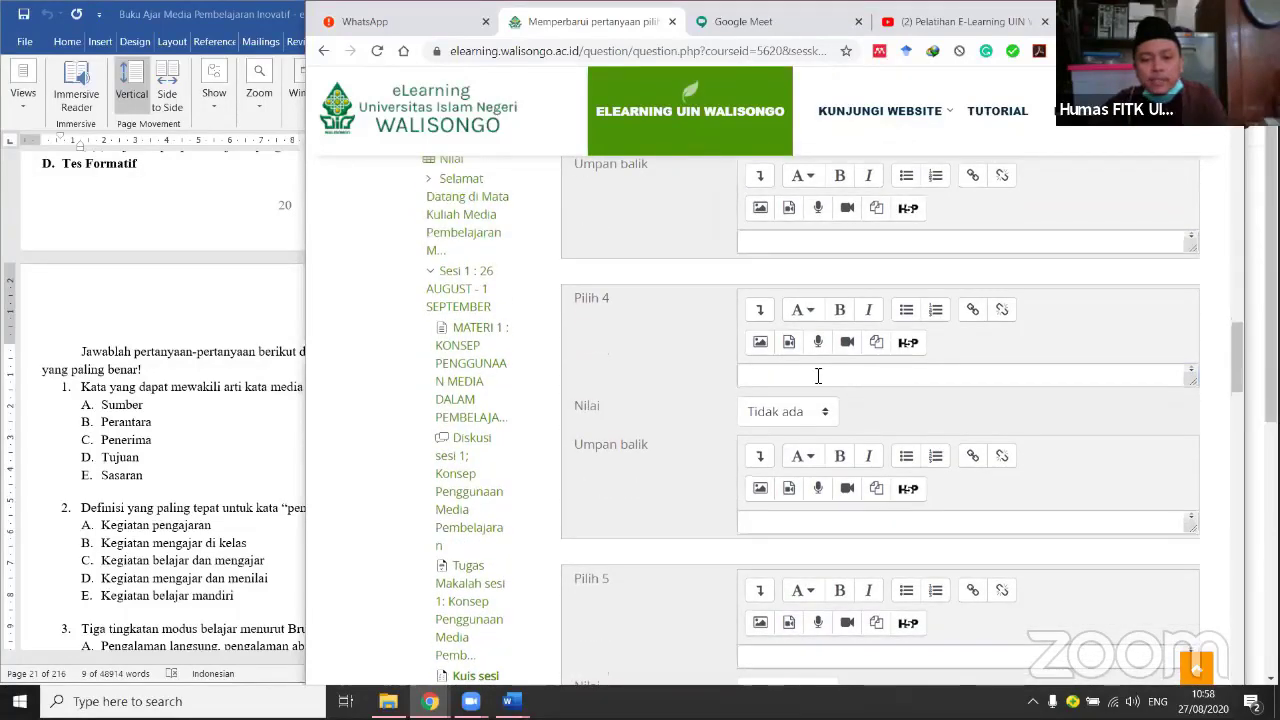
left_click(810, 378)
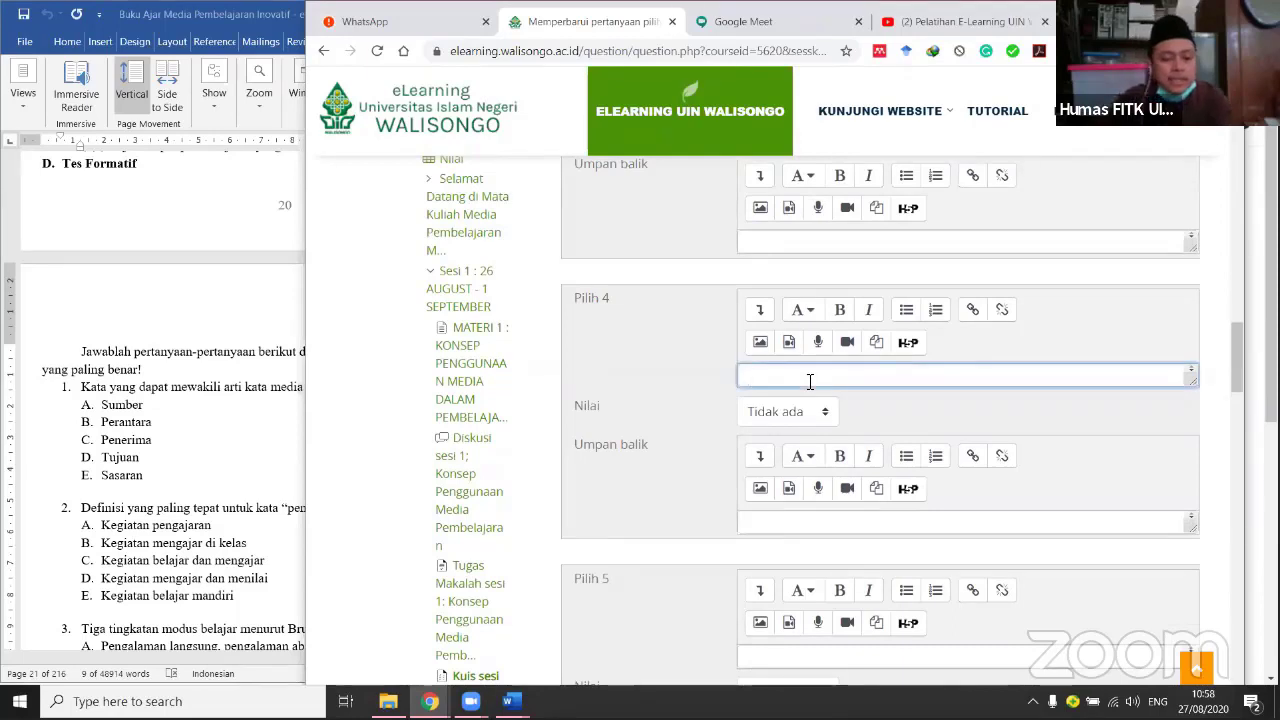
type("Kegiatan belaja")
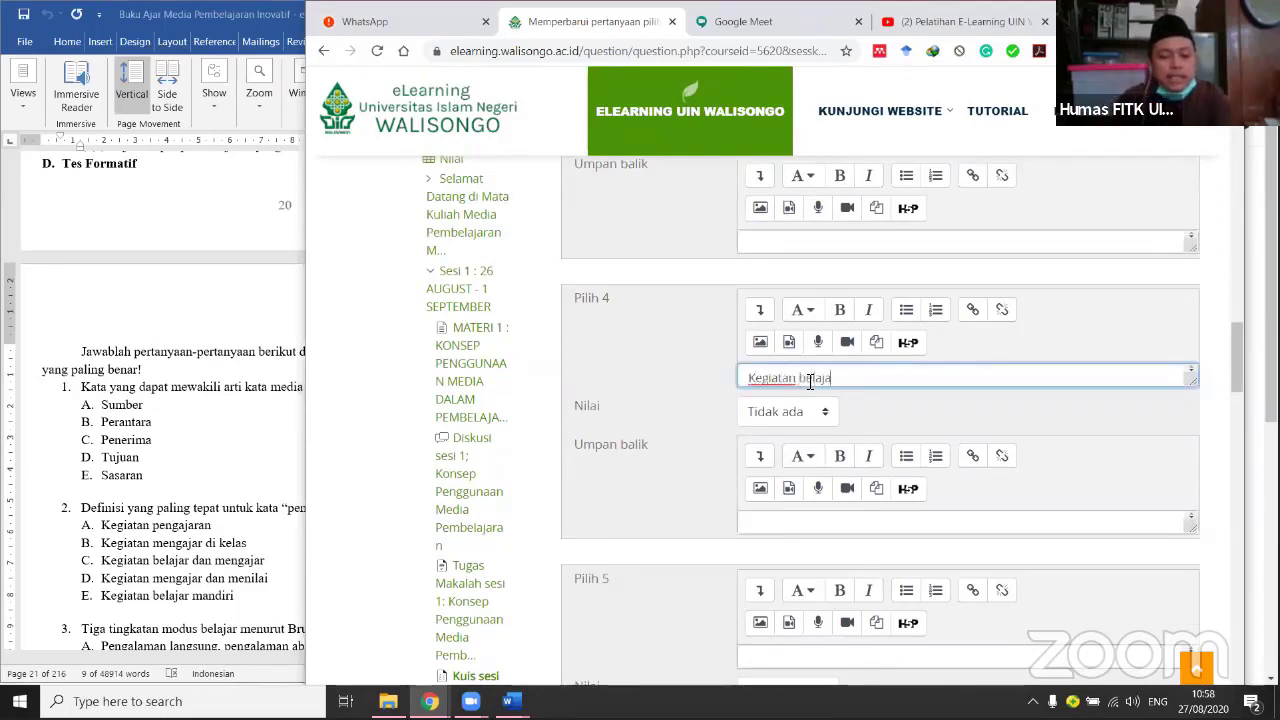
type("r mandiri")
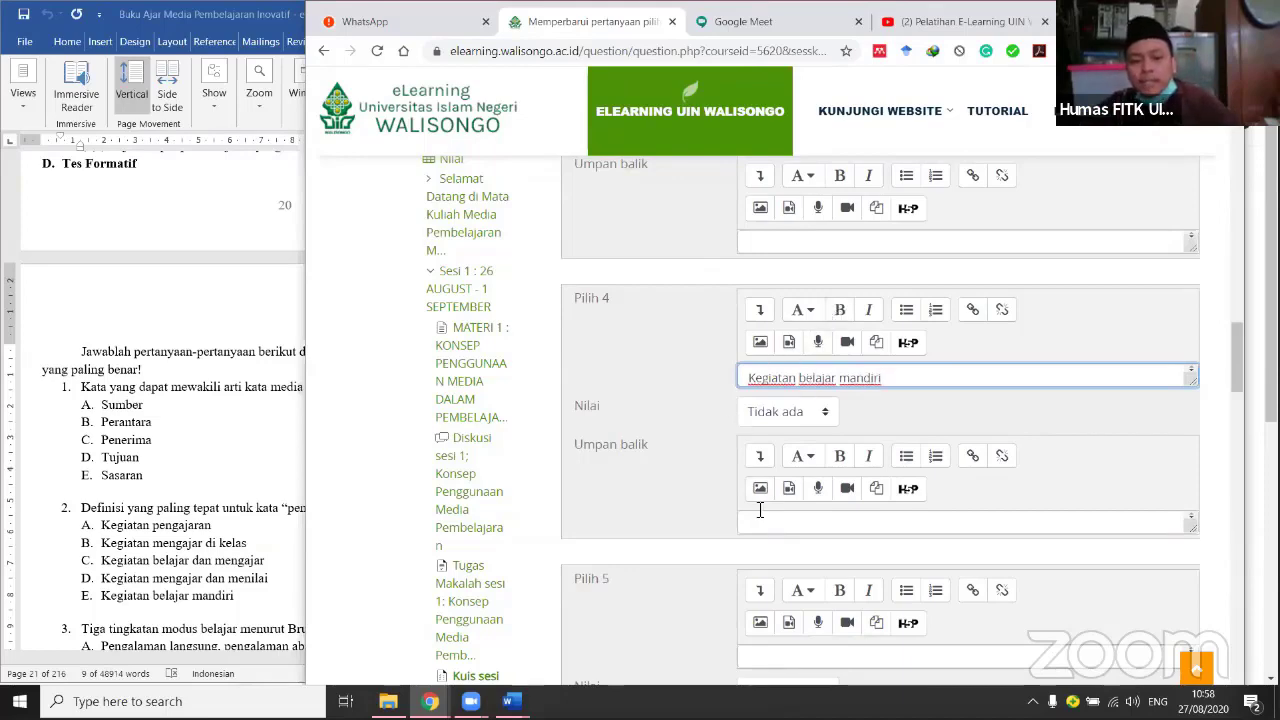
Save the multiple-choice question about the definition of "pembelajaran" and return to the quiz editing page.
scroll(777, 551, "down", 5)
scroll(777, 551, "down", 2)
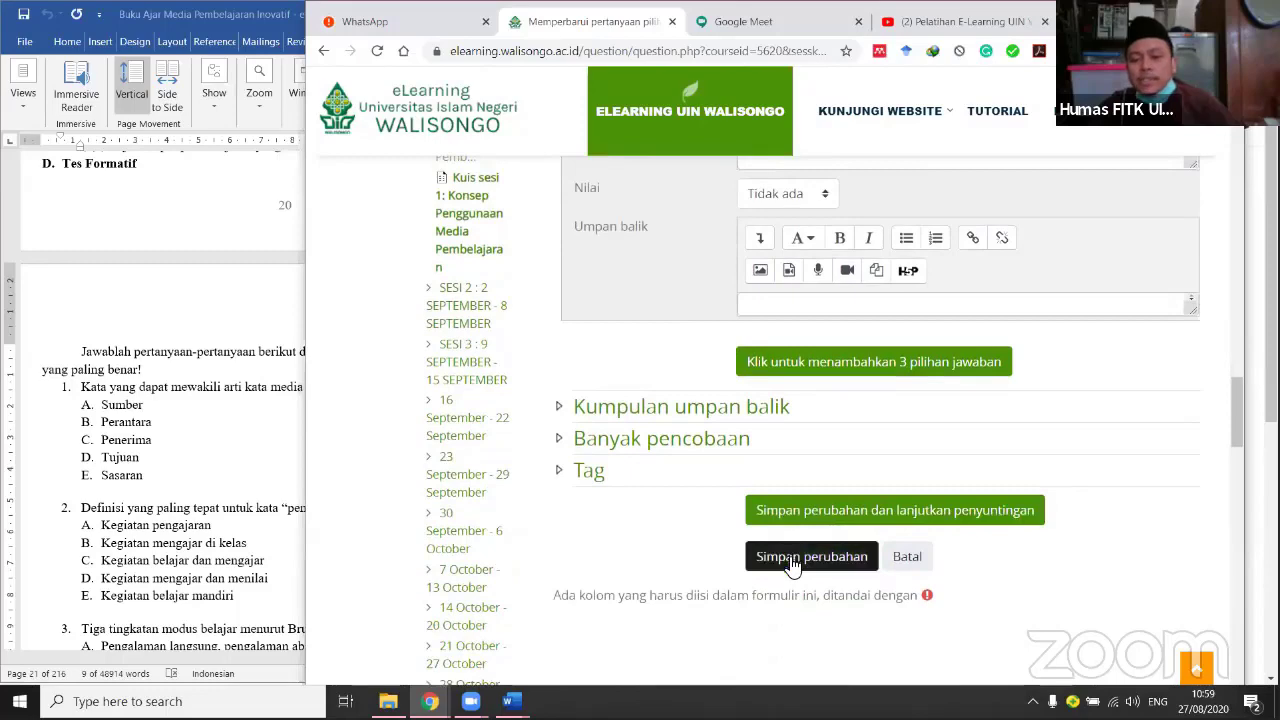
left_click(791, 562)
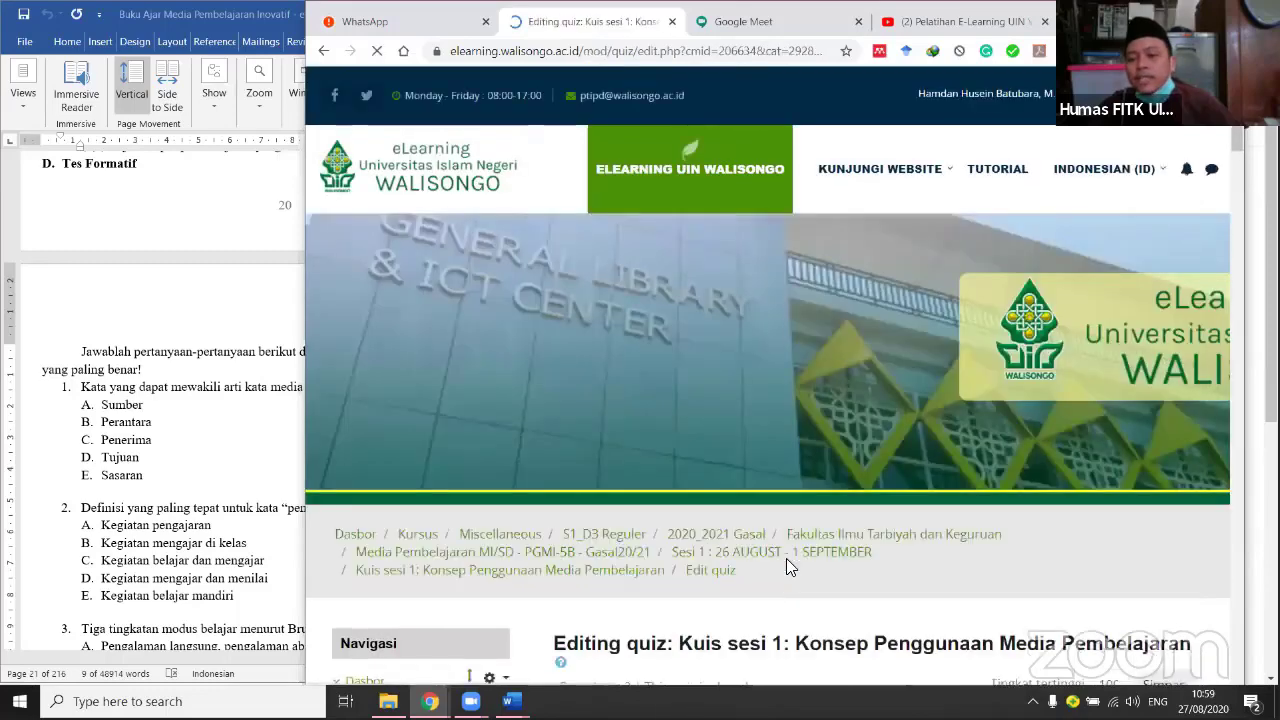
Add a new question of type Essay after question 2 at the end of the quiz.
scroll(800, 560, "down", 5)
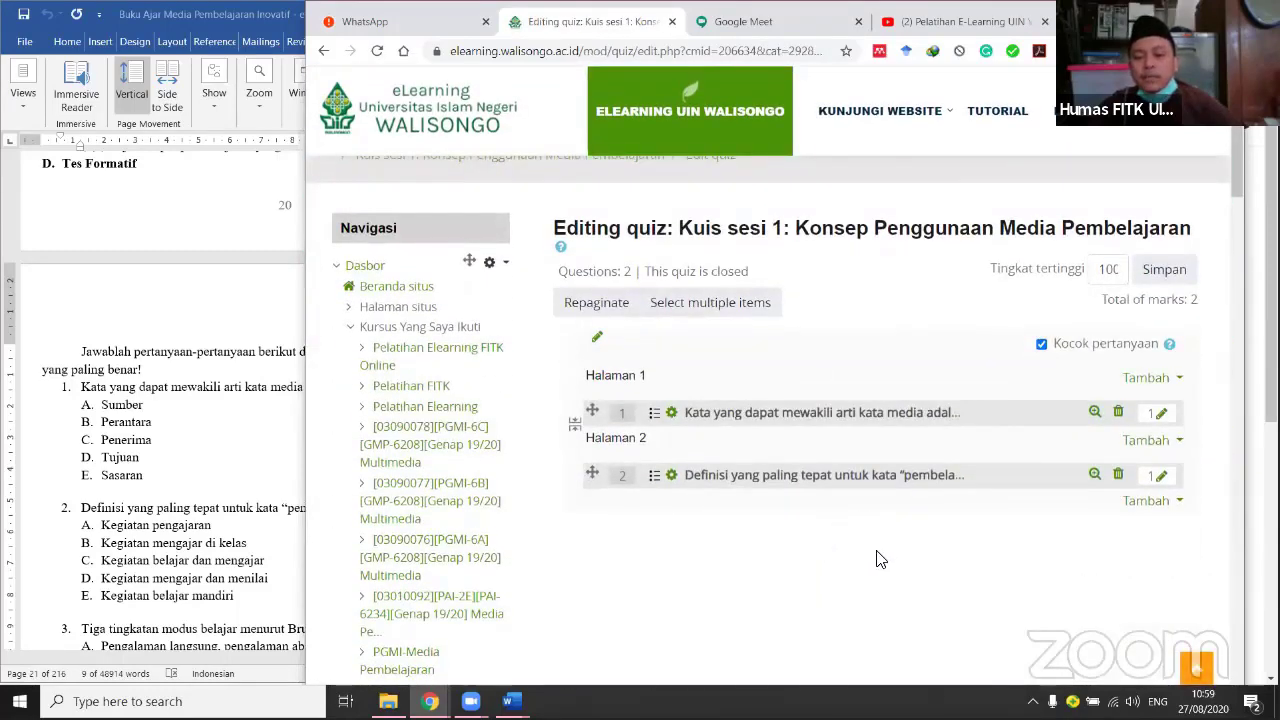
mouse_move(1098, 111)
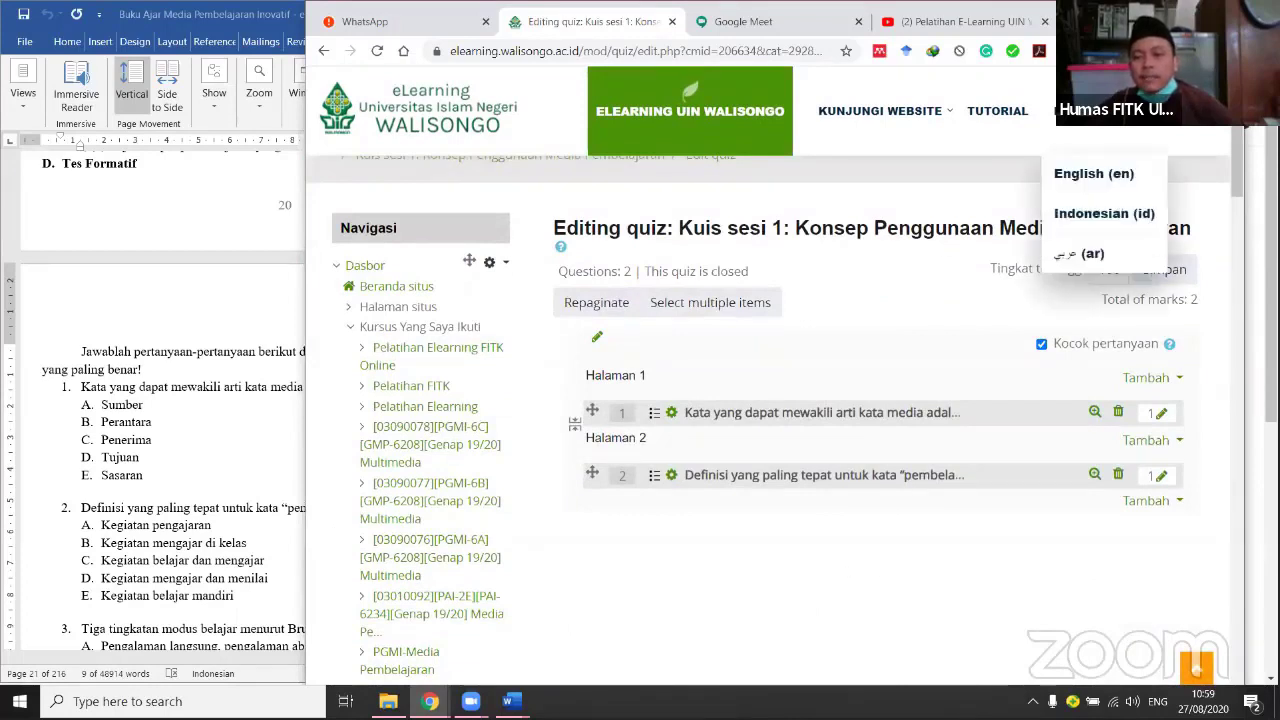
left_click_drag(1098, 16, 1093, 16)
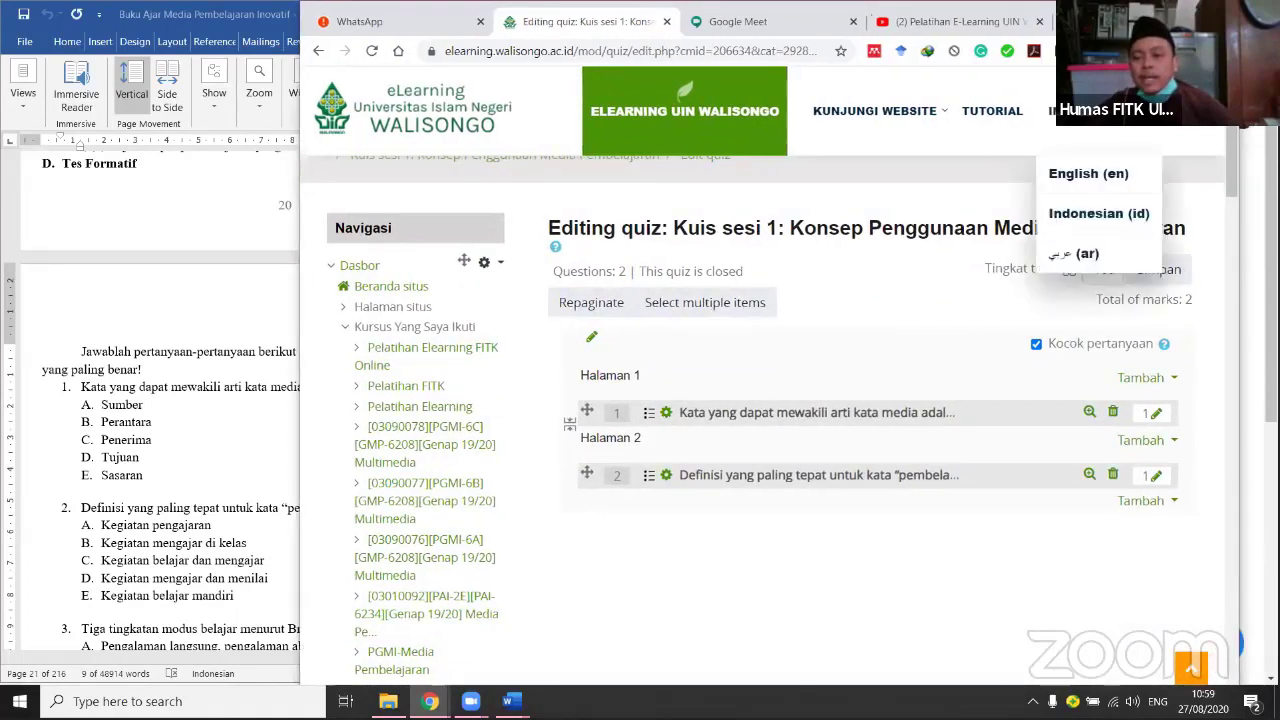
scroll(1110, 476, "down", 1)
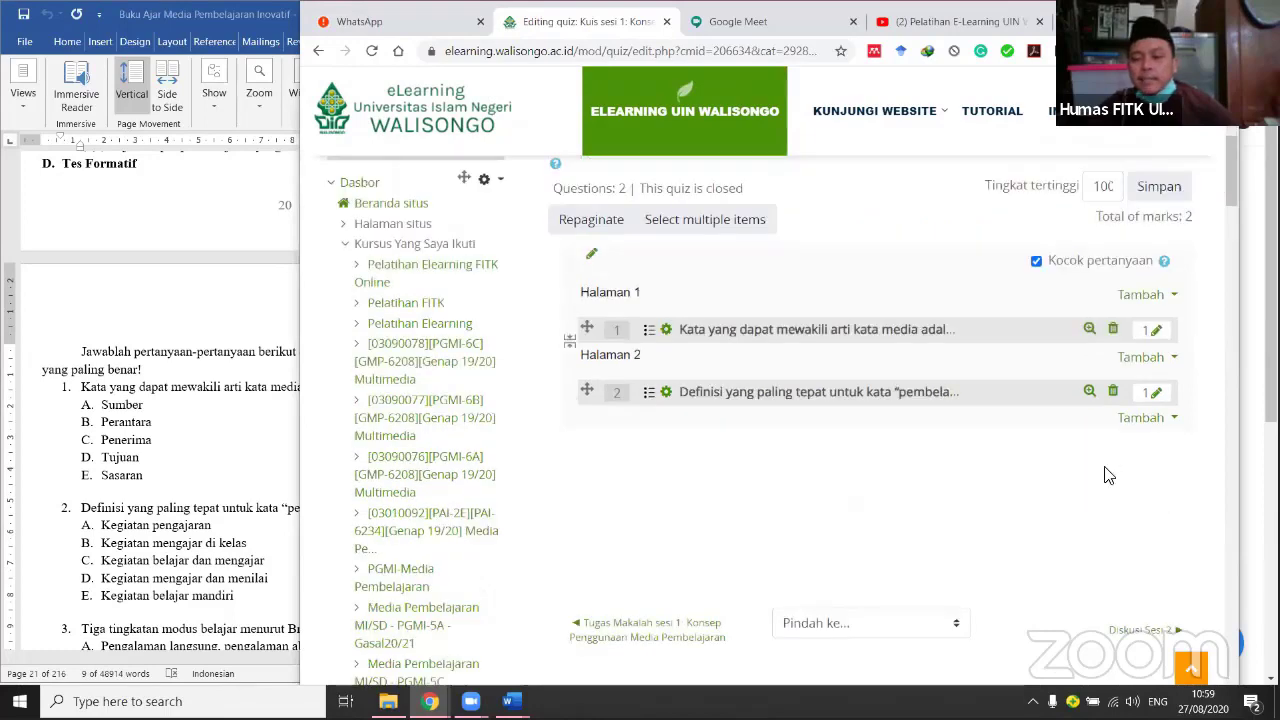
scroll(1152, 420, "down", 1)
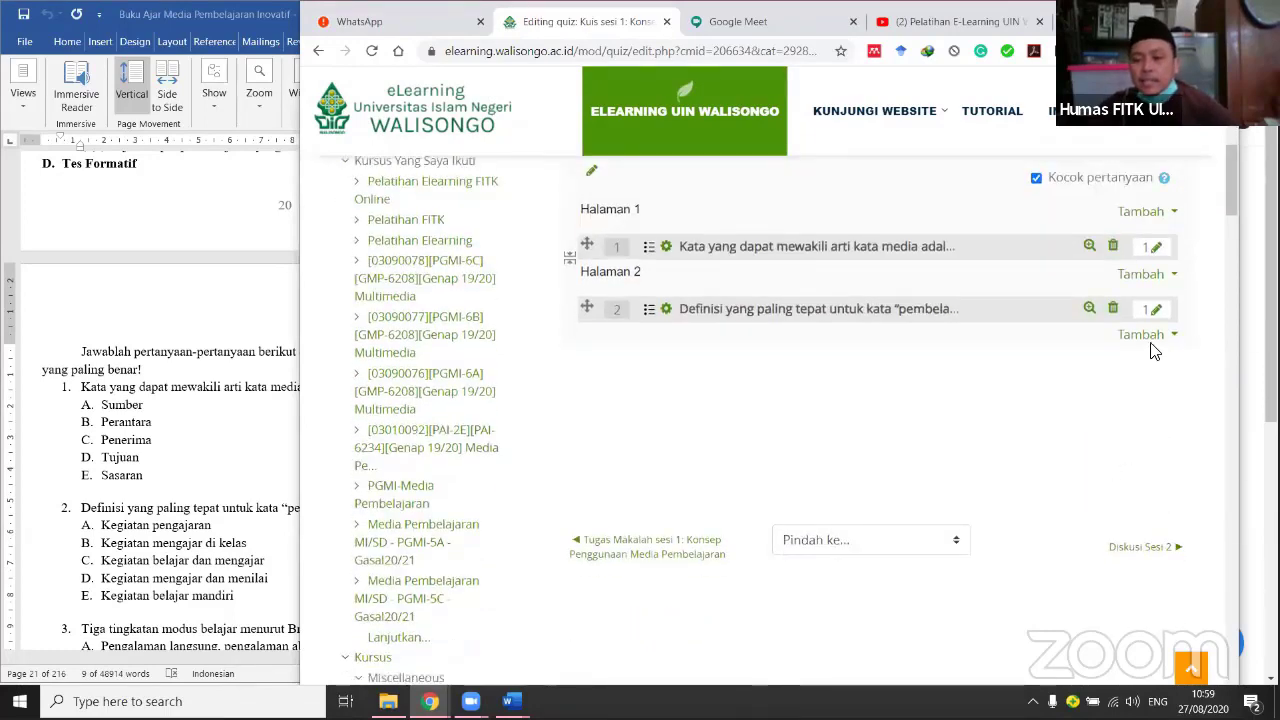
left_click(1148, 335)
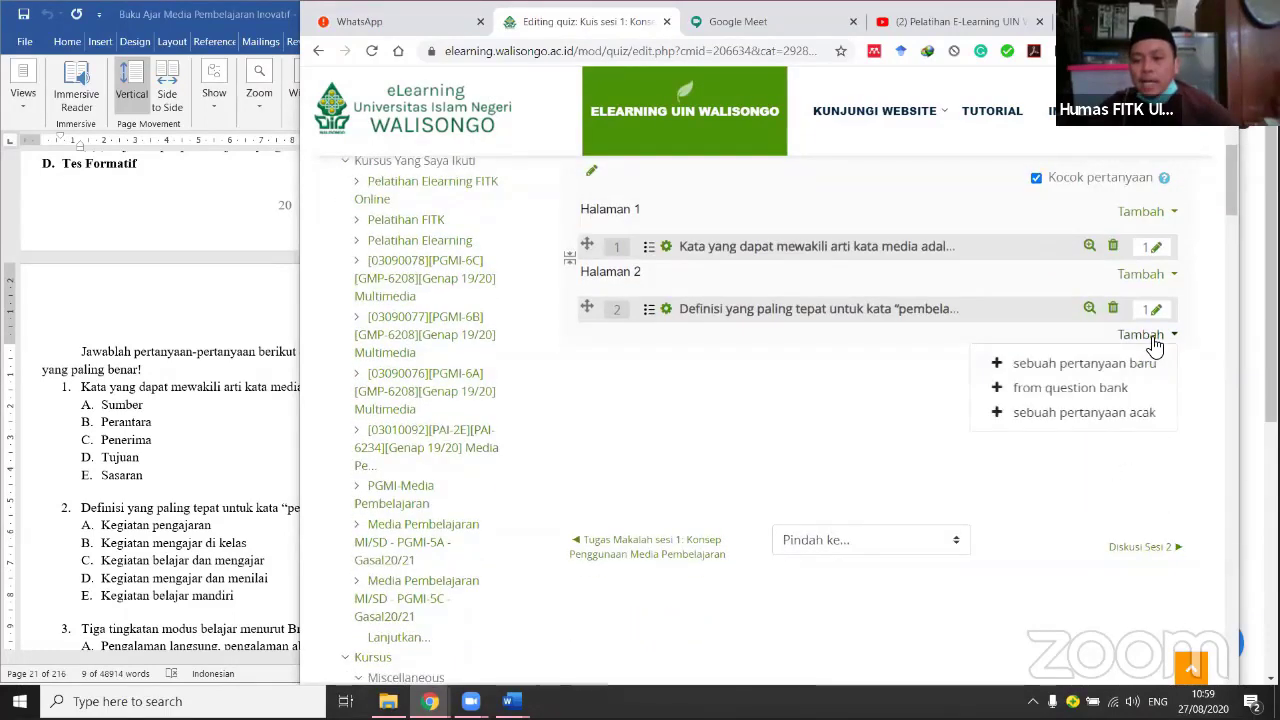
left_click(1045, 368)
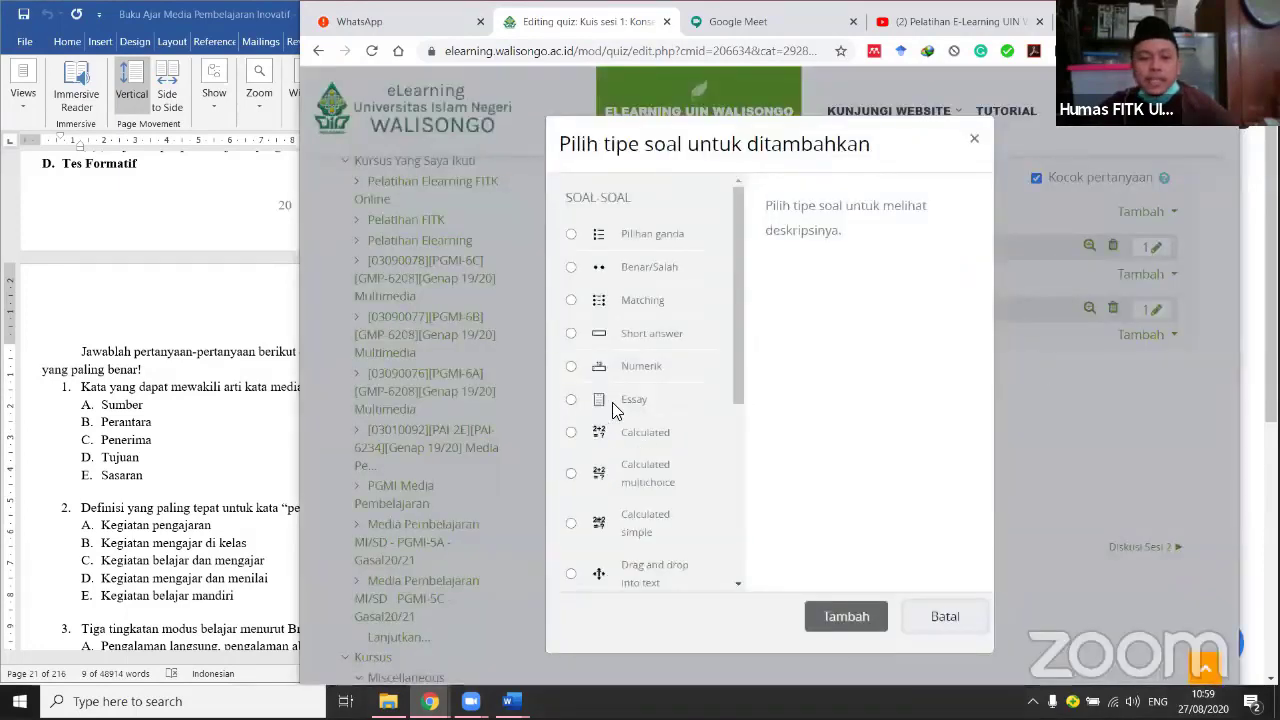
left_click(612, 402)
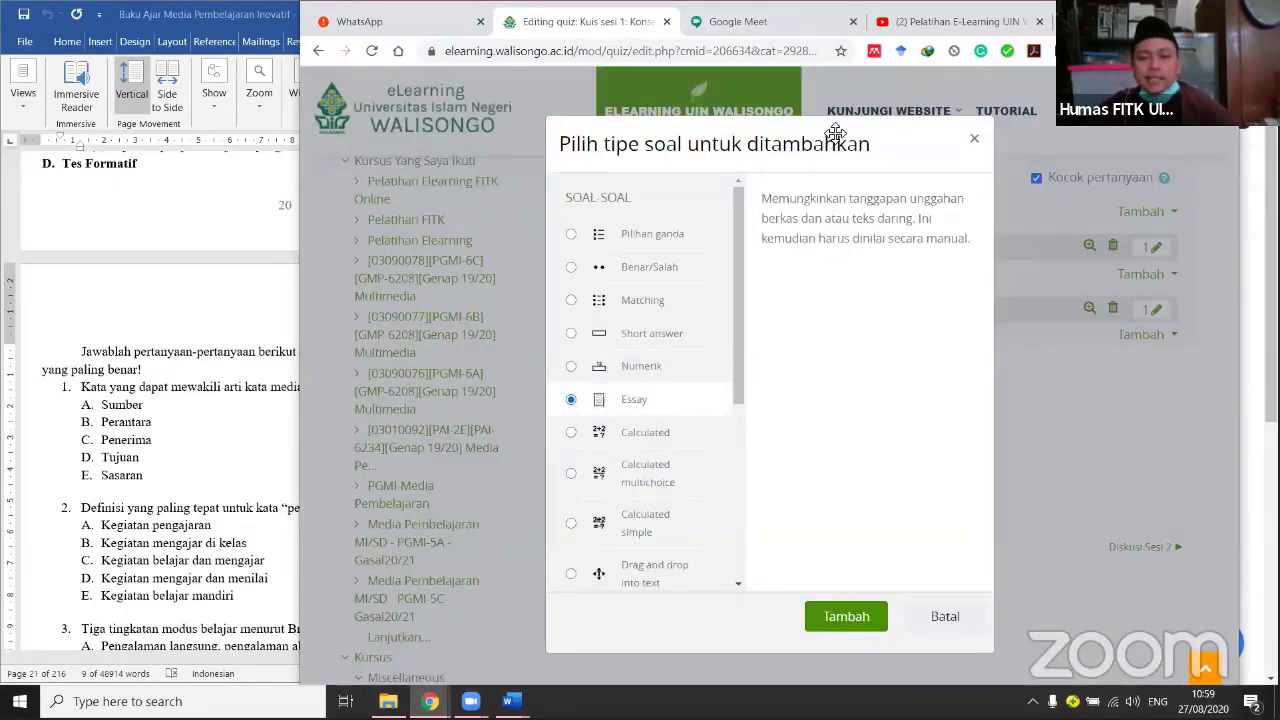
left_click_drag(835, 135, 808, 78)
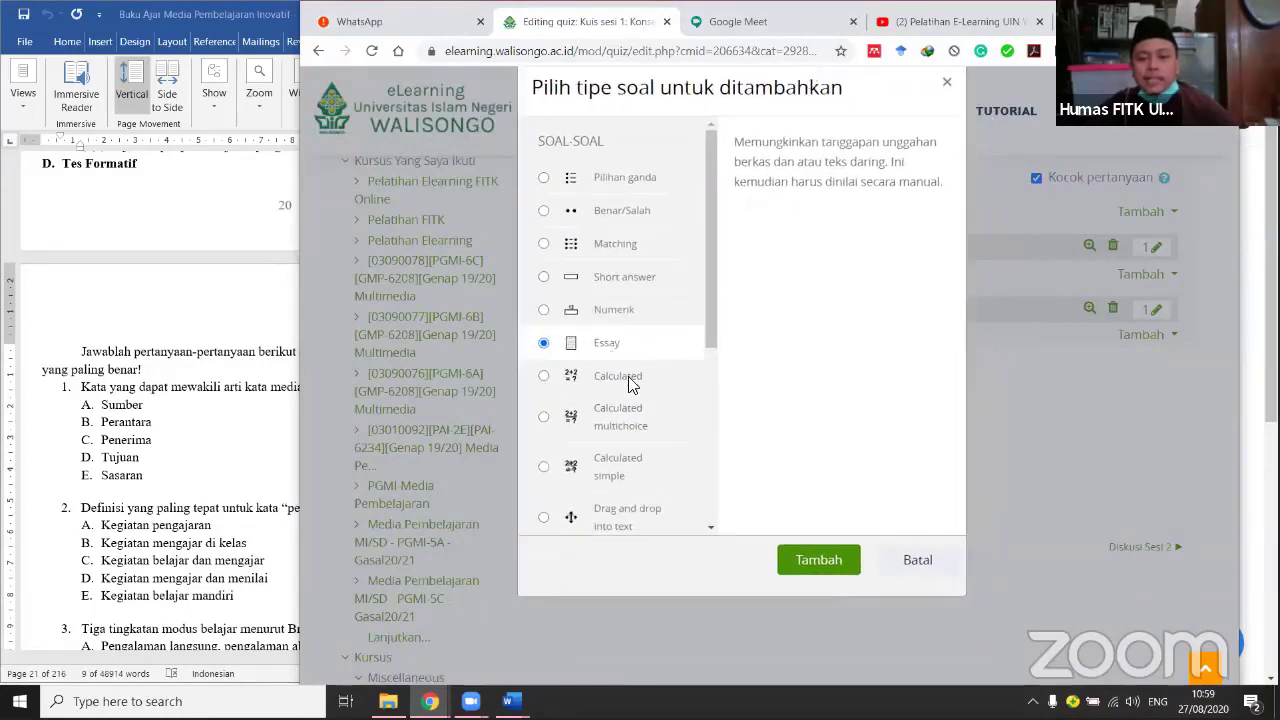
left_click(826, 570)
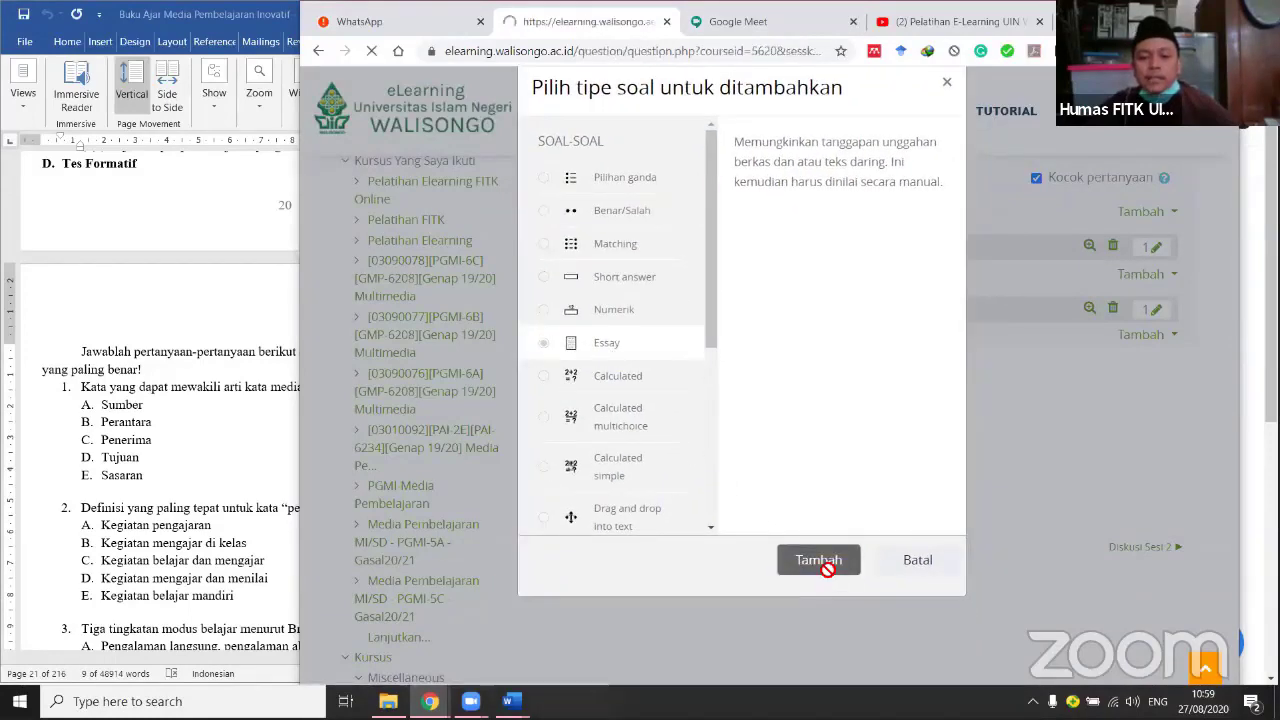
Name the essay question "Jelaskan pengertian media pembelajaran?" in Nama soal.
scroll(860, 528, "down", 4)
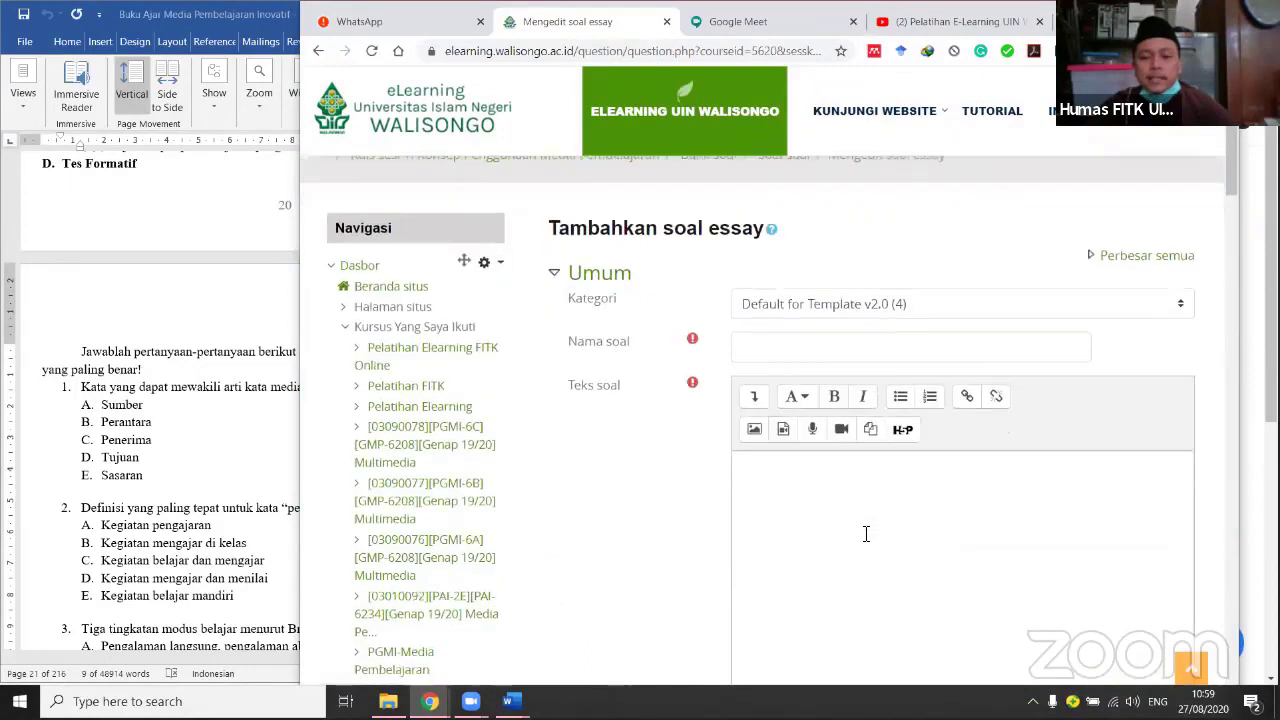
scroll(866, 534, "down", 1)
left_click(757, 263)
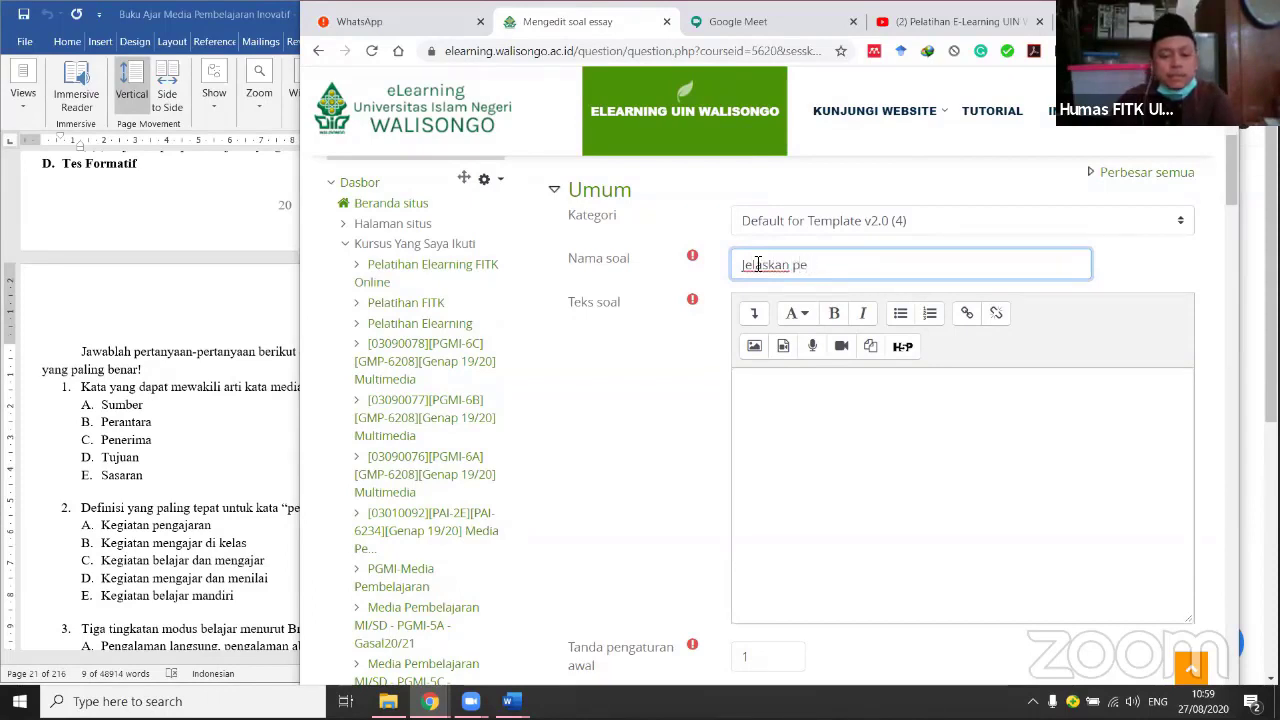
type("an m")
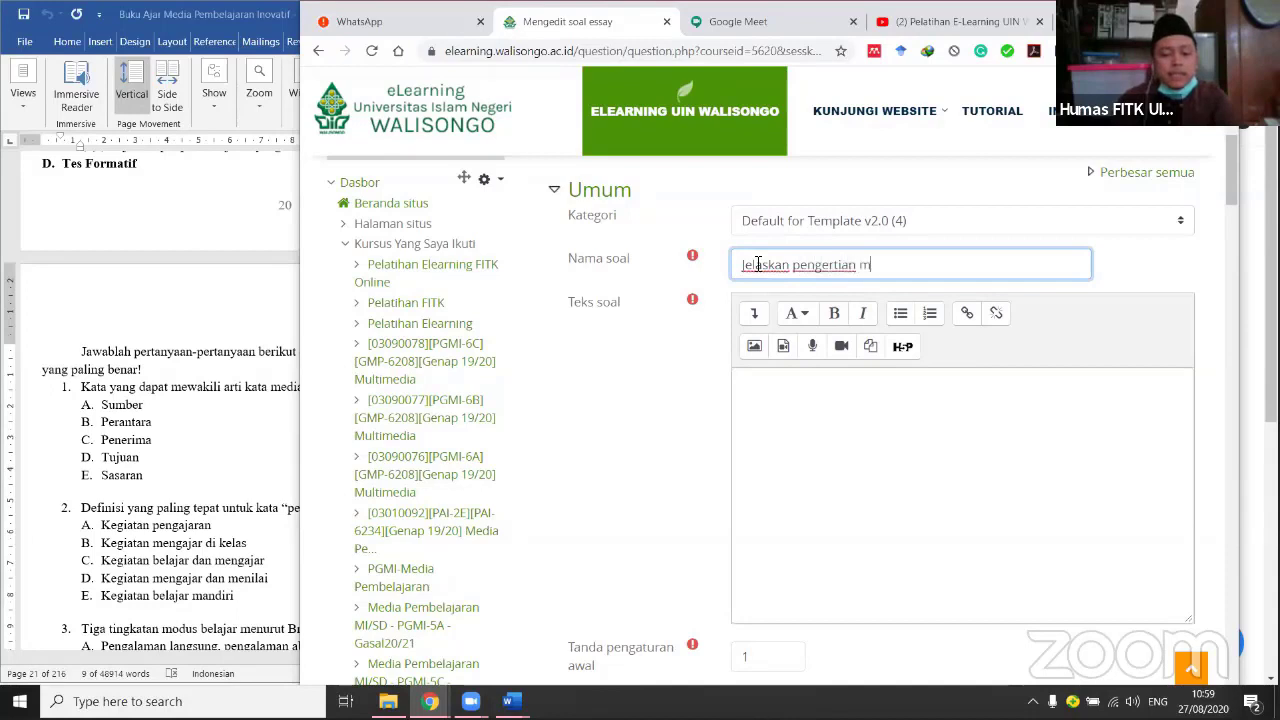
type("edia pembelajaran?")
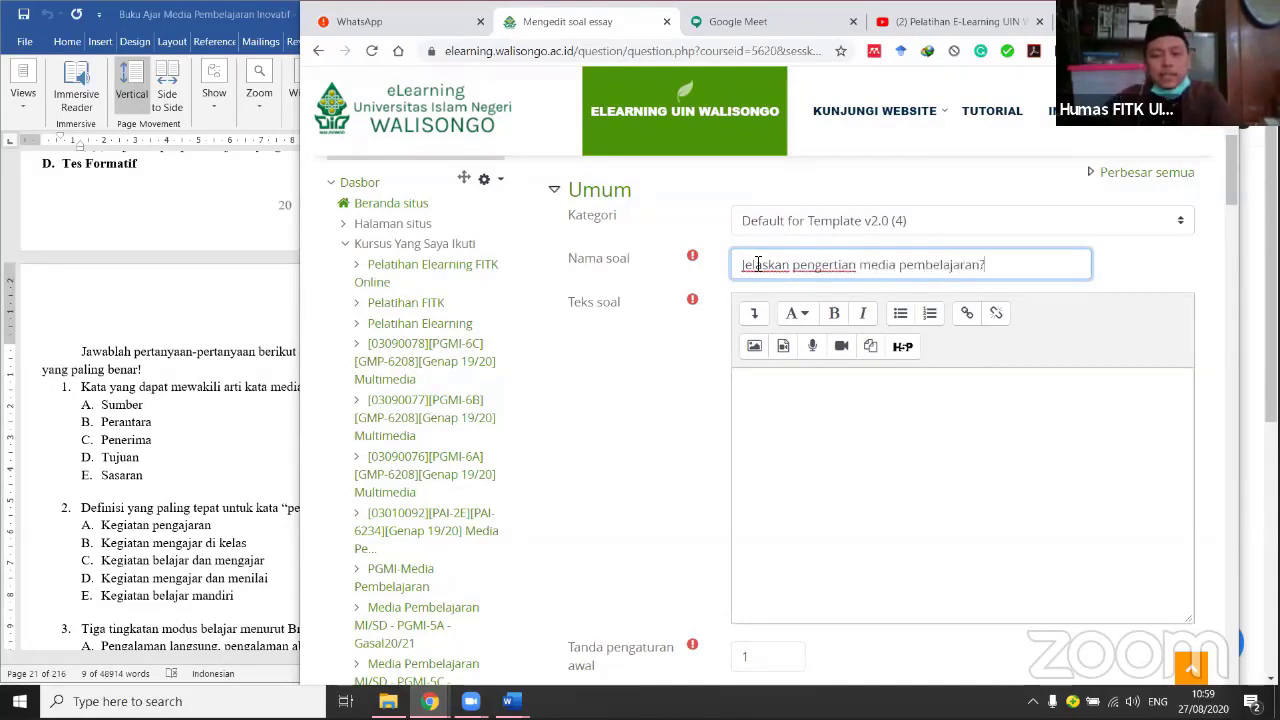
Copy the question name "Jelaskan pengertian media pembelajaran?" into the essay's Teks soal.
key("ctrl+a")
key("ctrl+c")
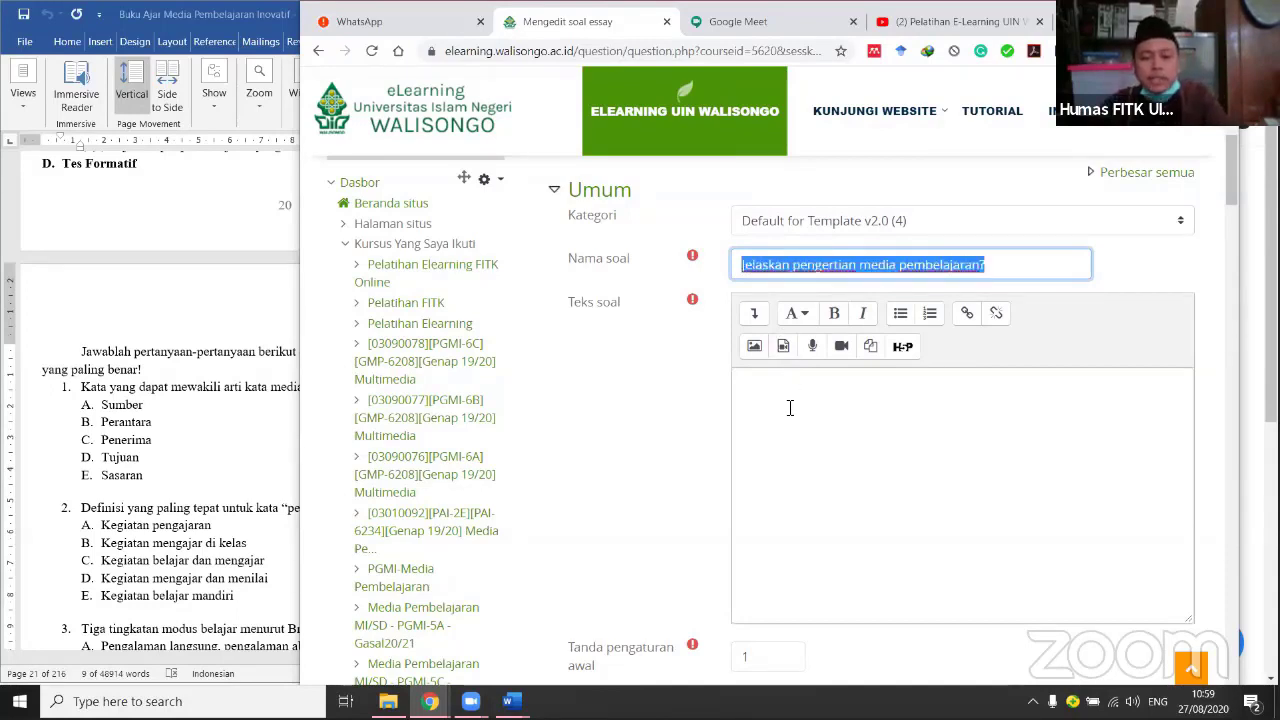
left_click(800, 396)
key("ctrl+v")
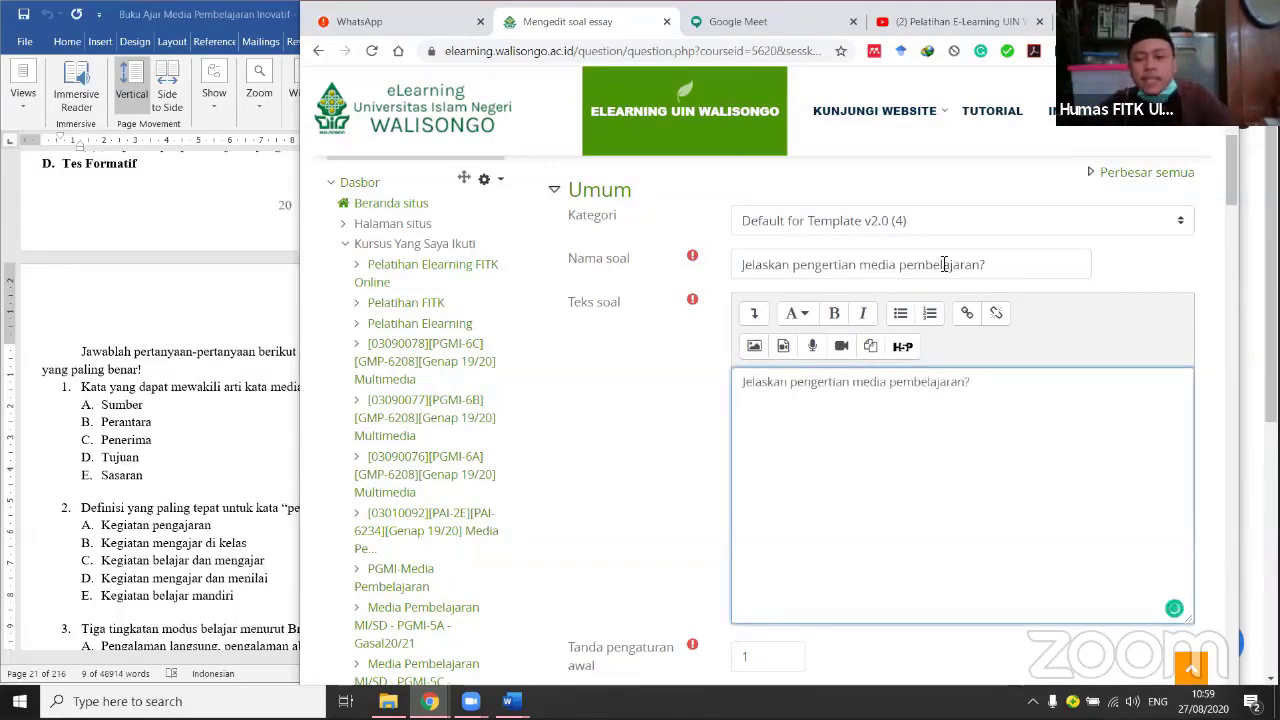
left_click(1000, 270)
left_click(982, 383)
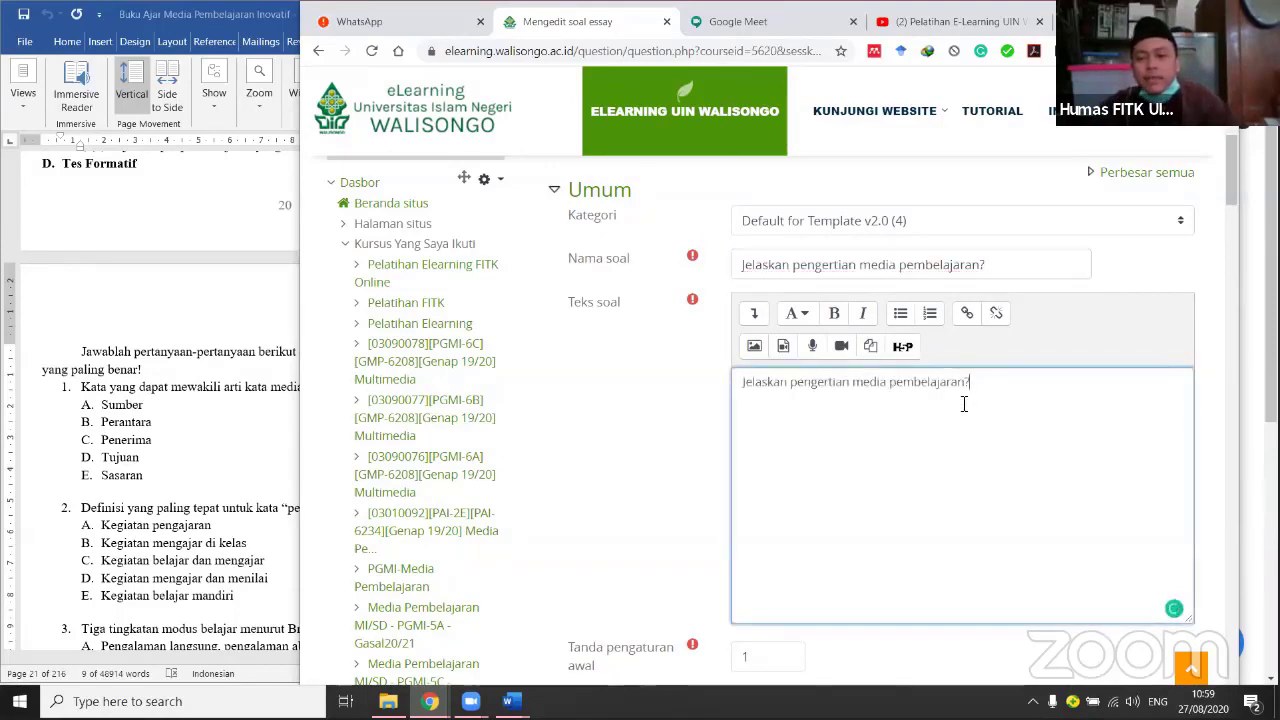
Save the essay question, keeping the default Opsi Respons settings.
scroll(963, 415, "down", 5)
scroll(960, 418, "down", 4)
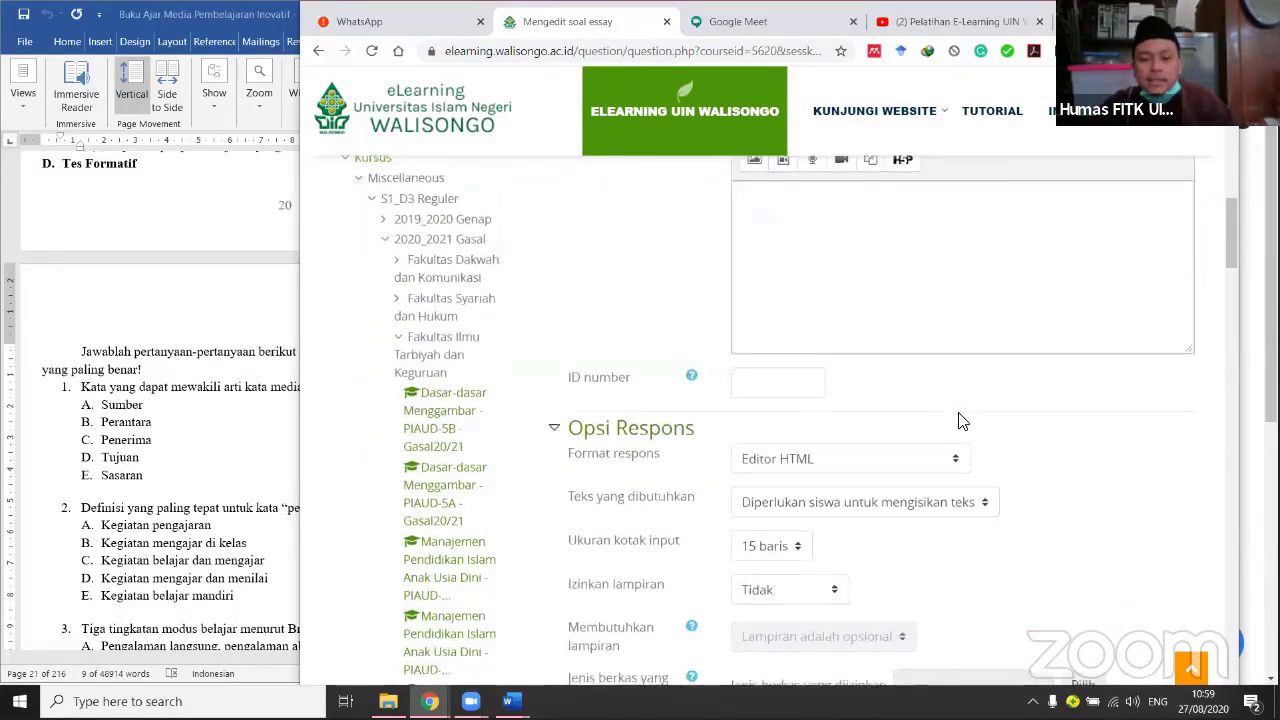
scroll(960, 418, "down", 6)
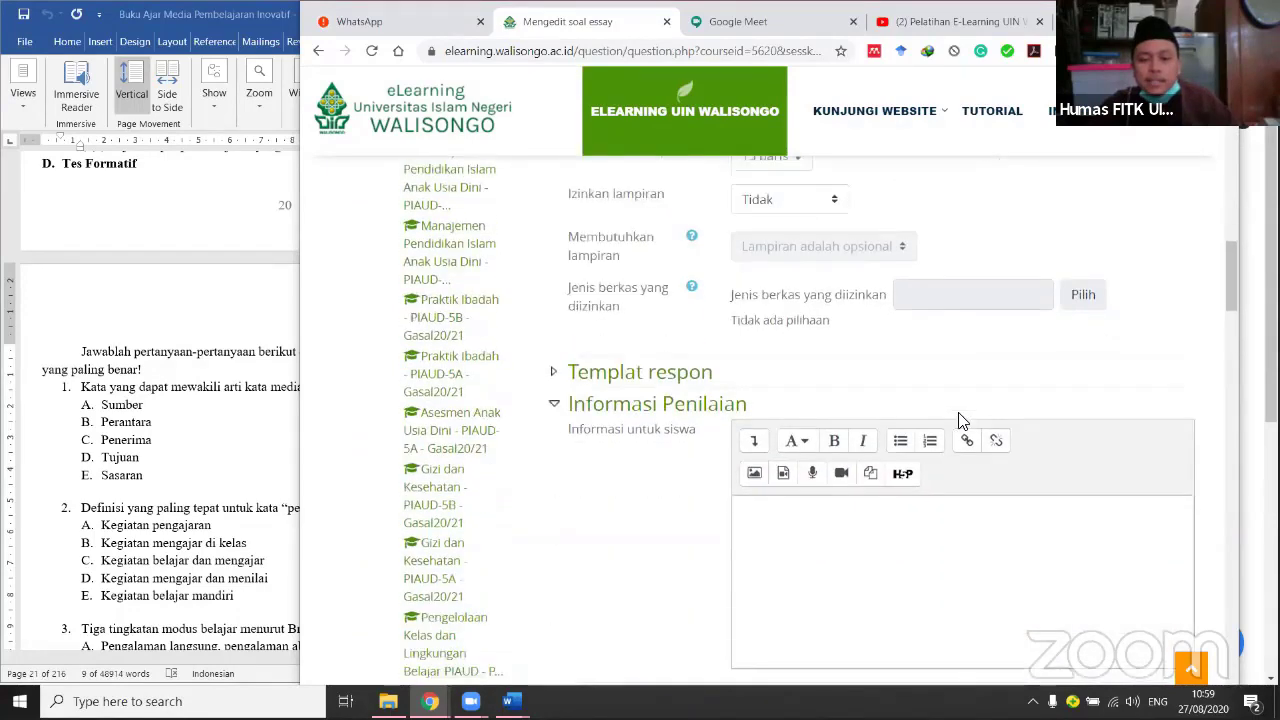
scroll(964, 416, "down", 2)
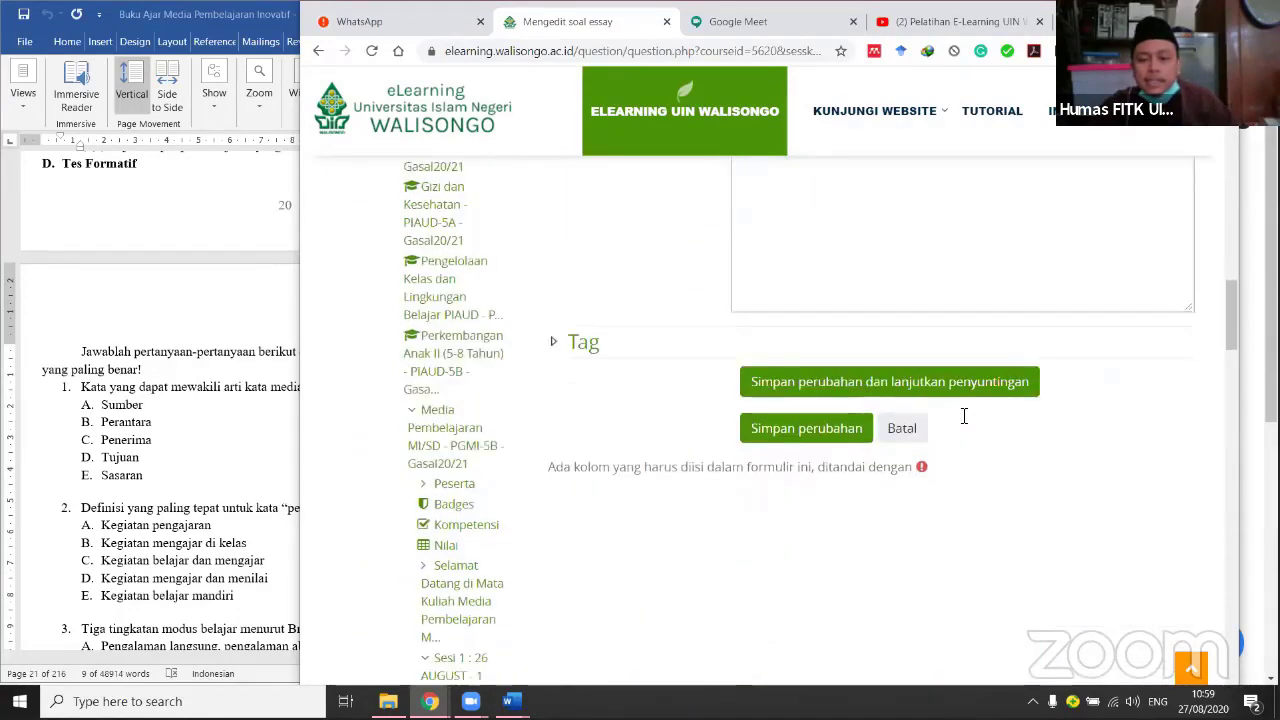
left_click(801, 438)
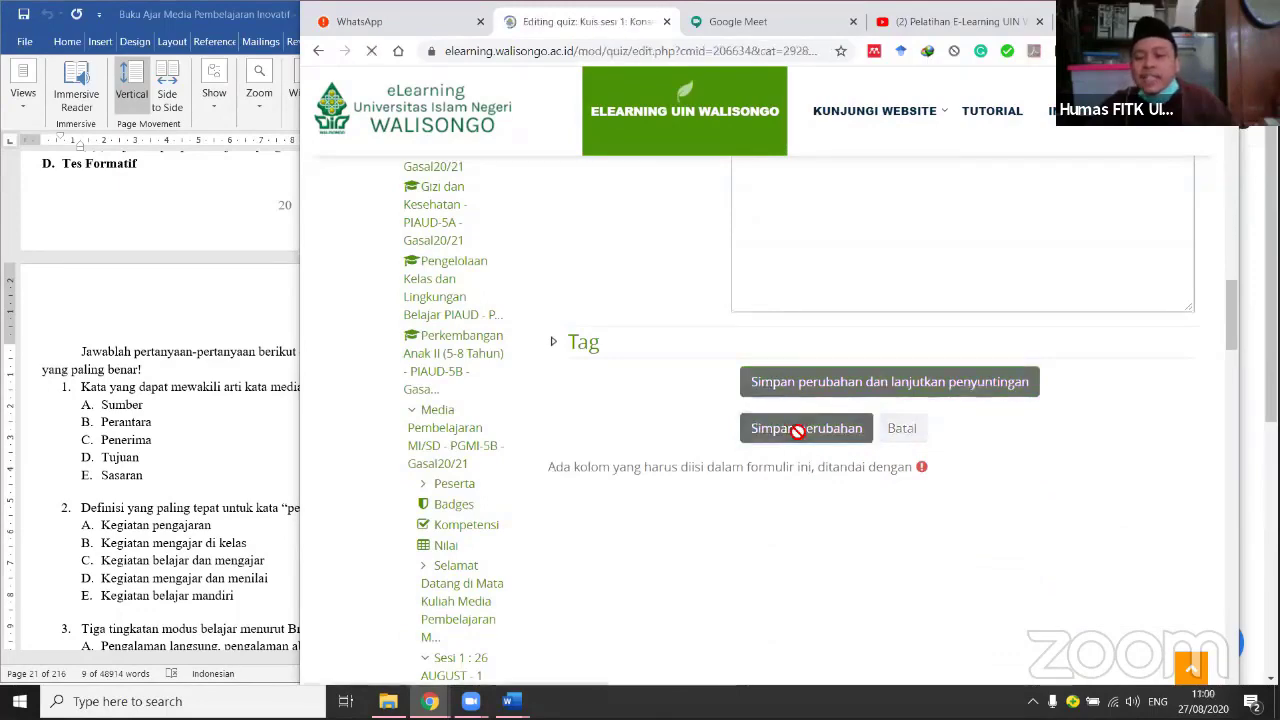
Set the maximum mark of question 1, "Kata yang dapat mewakili arti kata media adalah...", to 25.
scroll(806, 486, "down", 4)
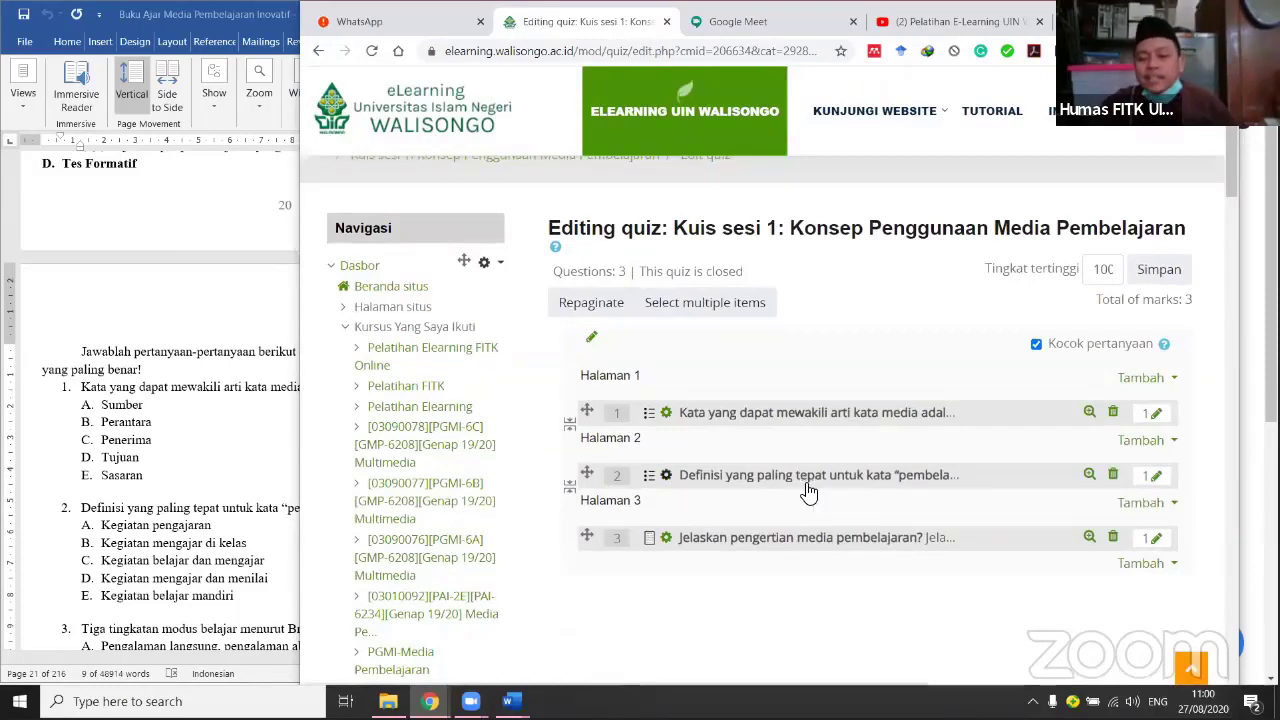
scroll(808, 490, "down", 1)
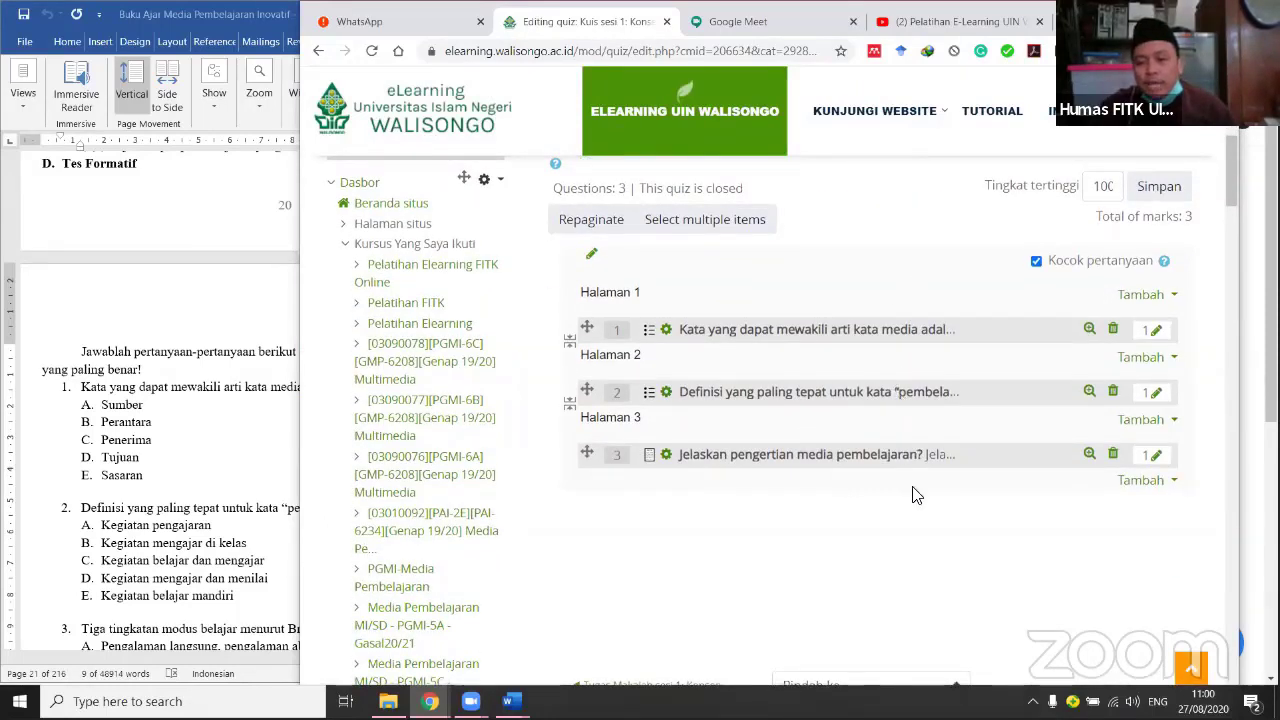
left_click(1157, 333)
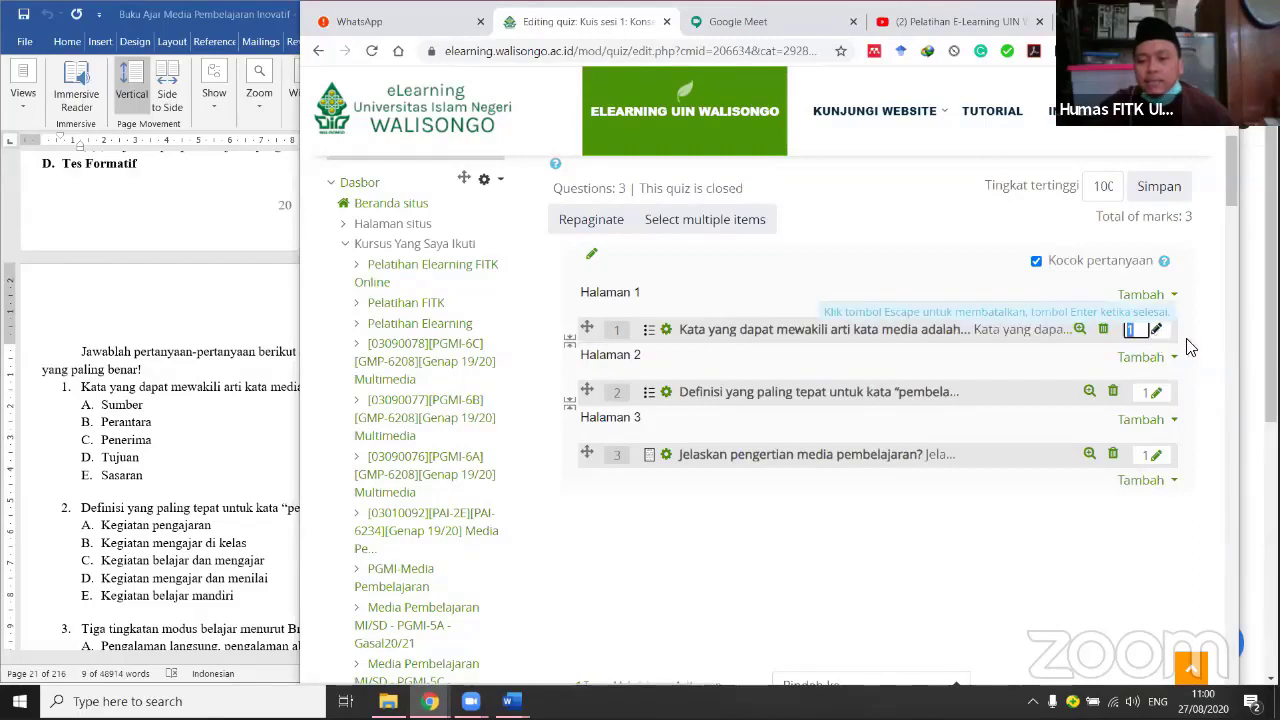
left_click(1187, 346)
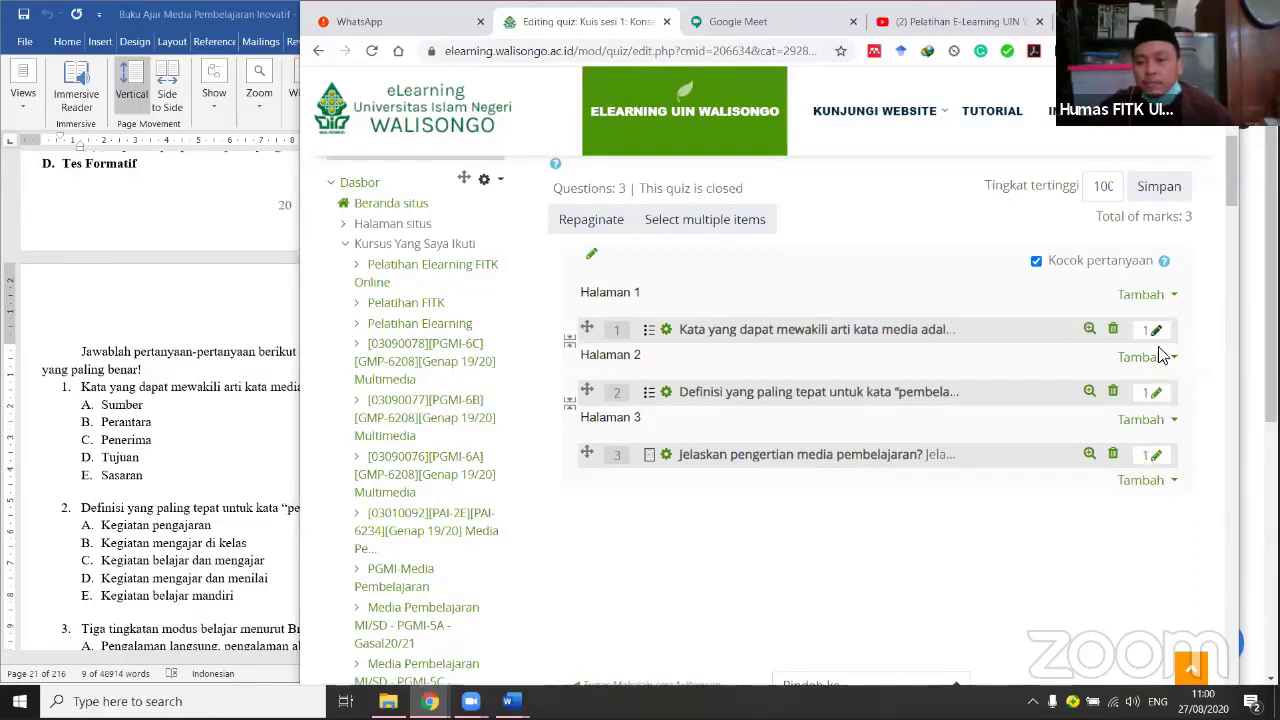
left_click(1157, 331)
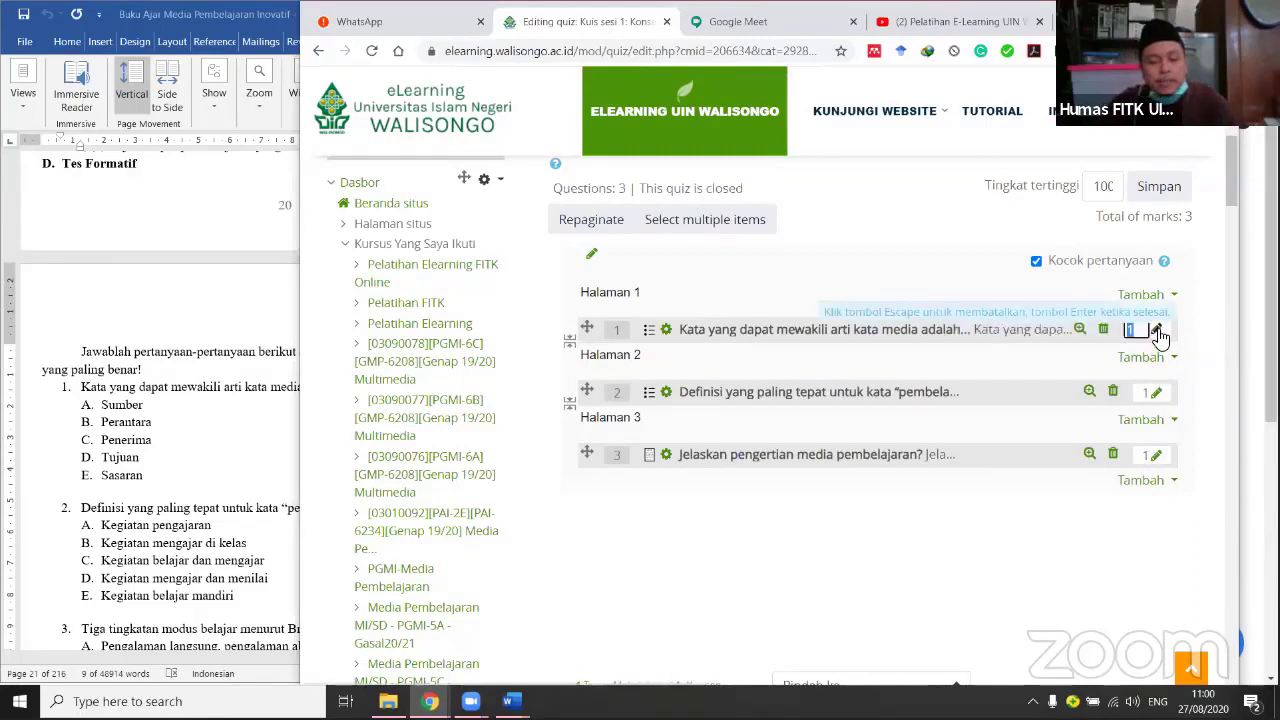
type("25")
key("Return")
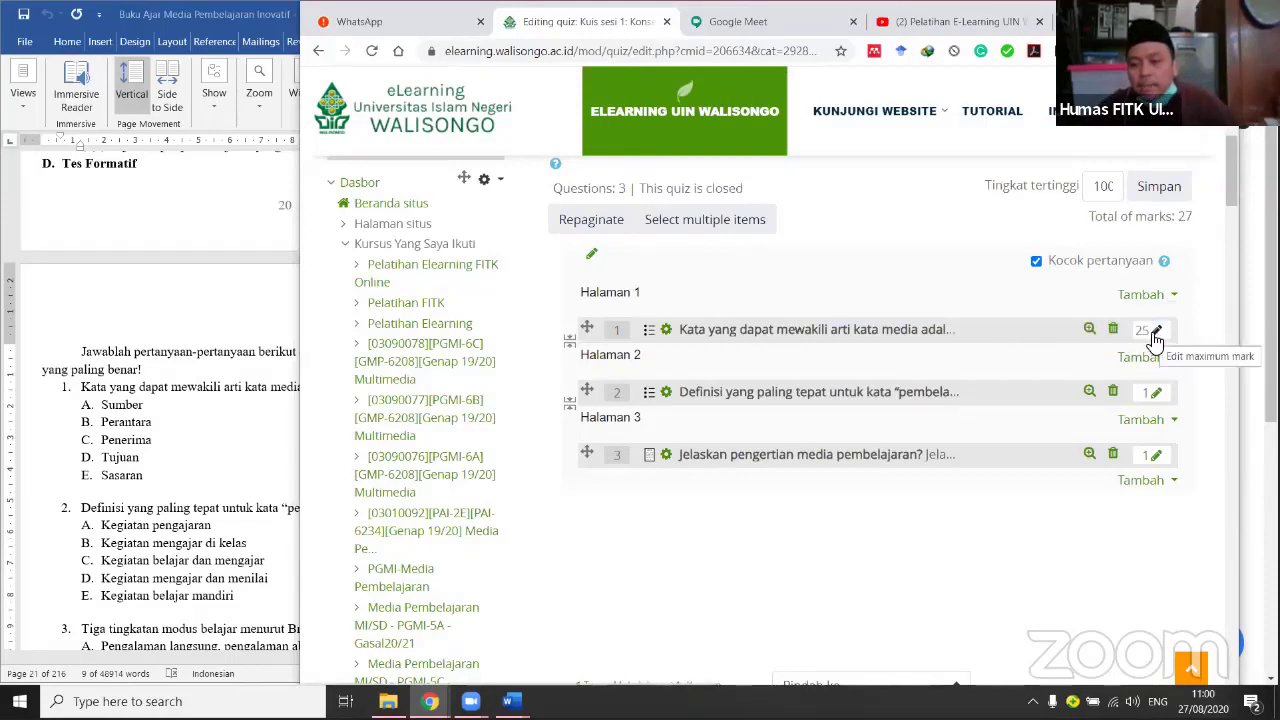
Set the maximum mark of question 2, "Definisi yang paling tepat untuk kata 'pembelajaran' adalah...", to 25.
left_click(1156, 393)
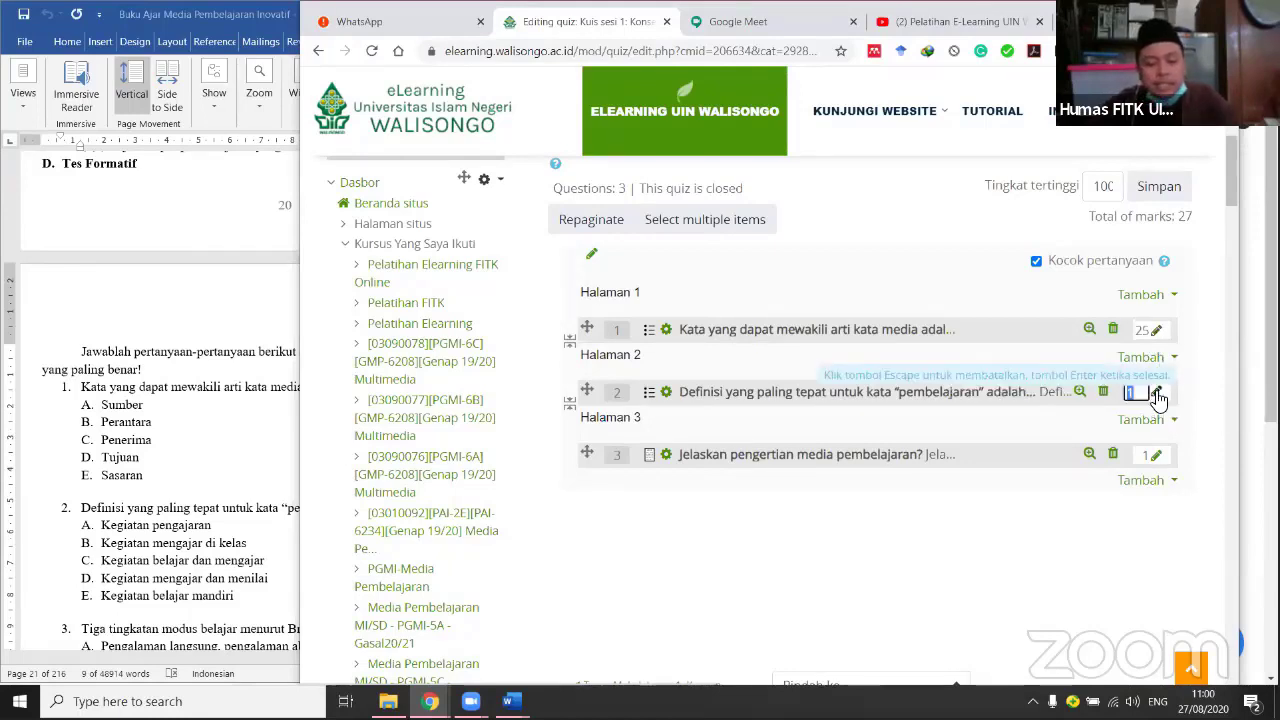
type("25")
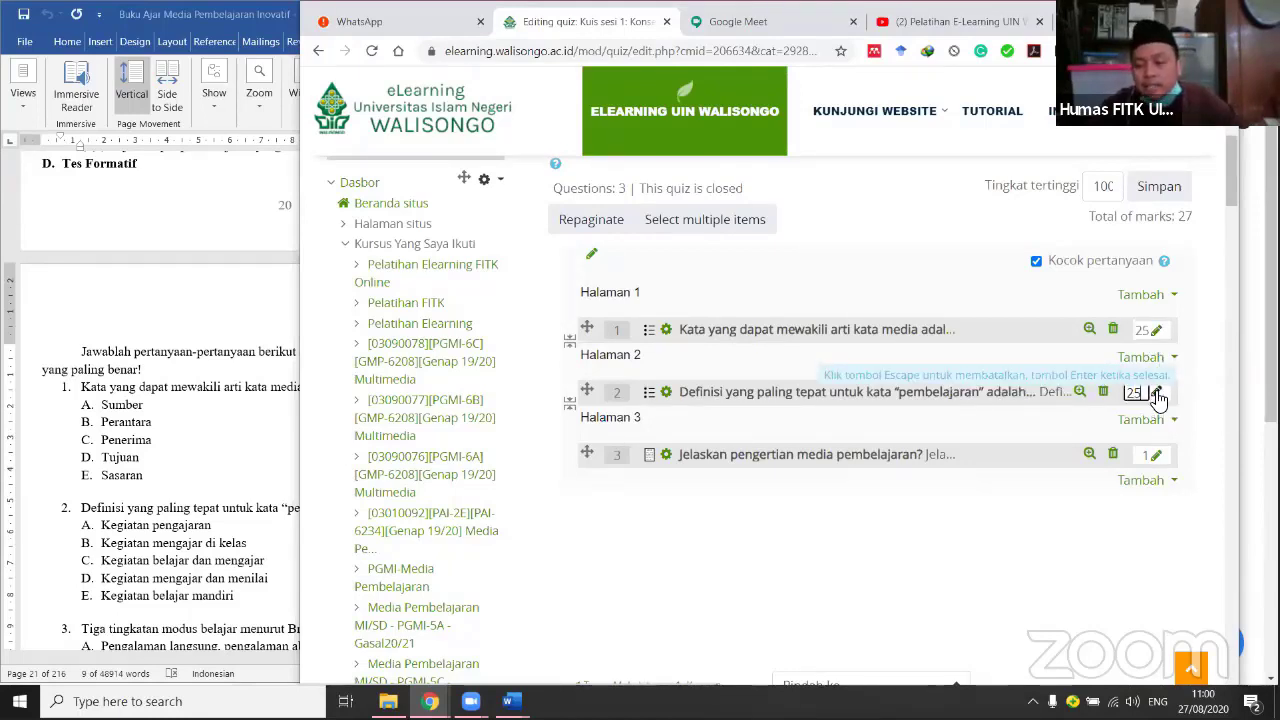
key("Return")
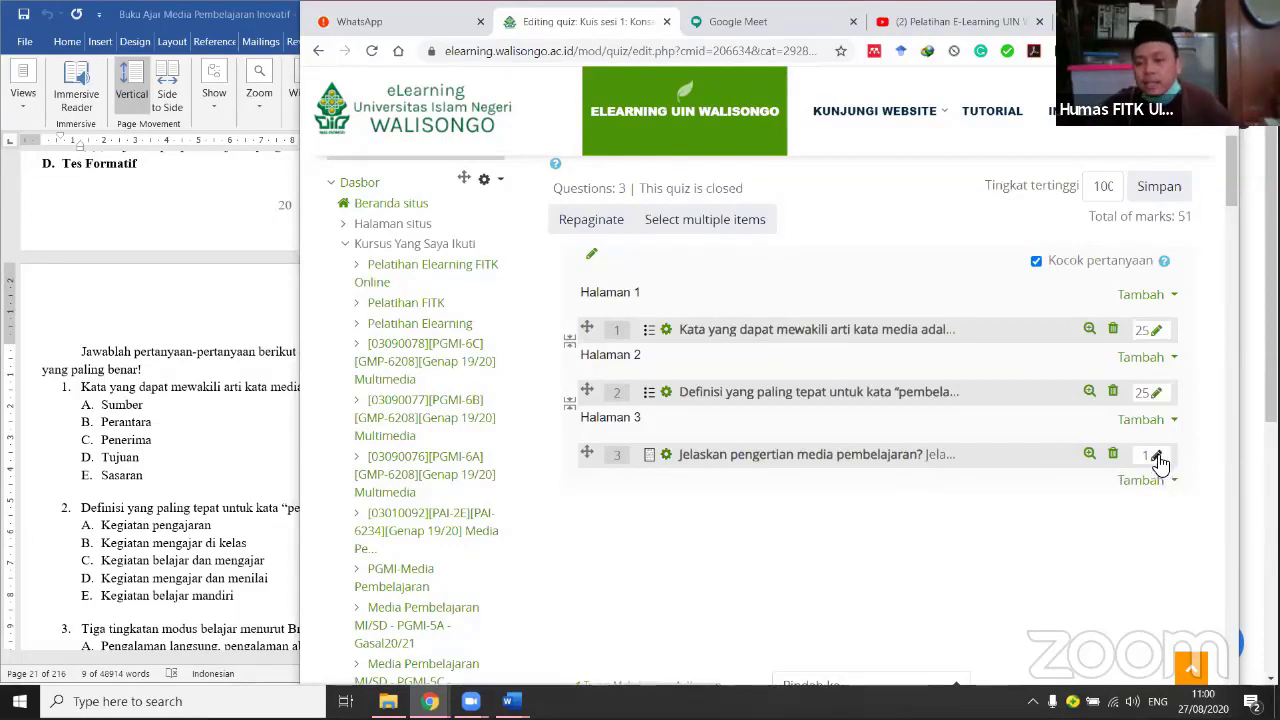
Set the maximum mark of the essay question "Jelaskan pengertian media pembelajaran?" to 50.
left_click(1157, 459)
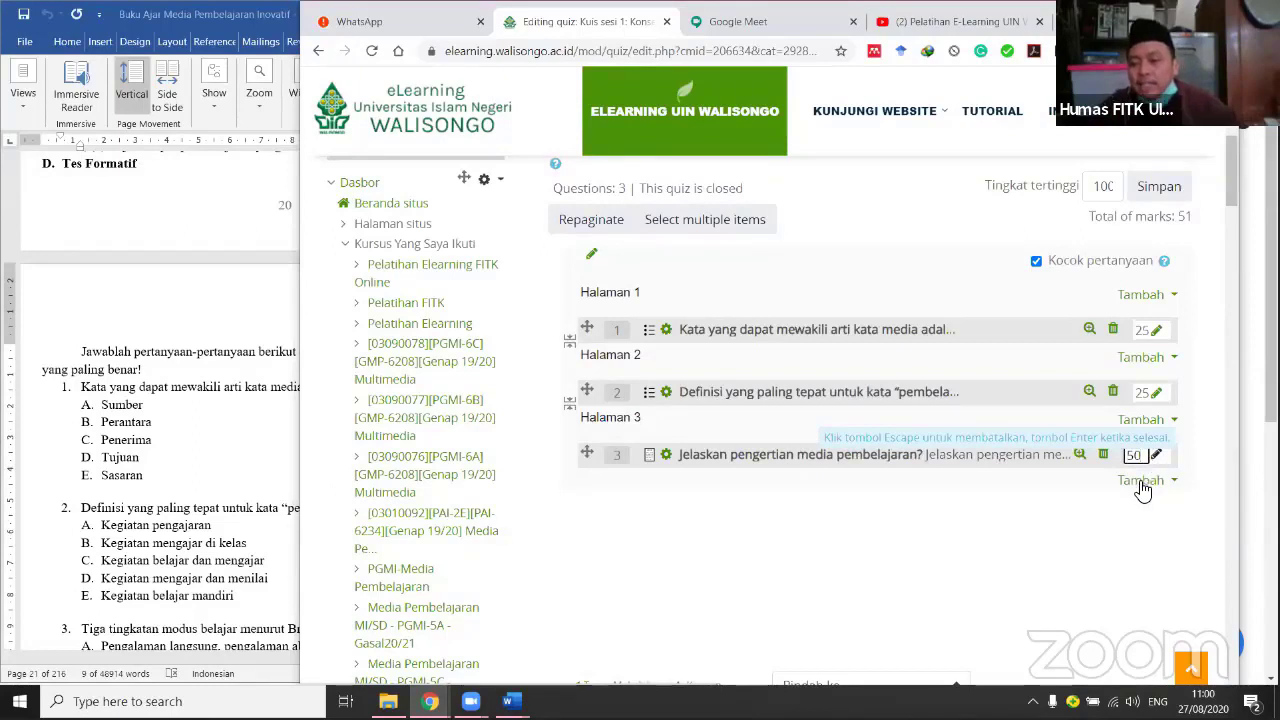
key("Escape")
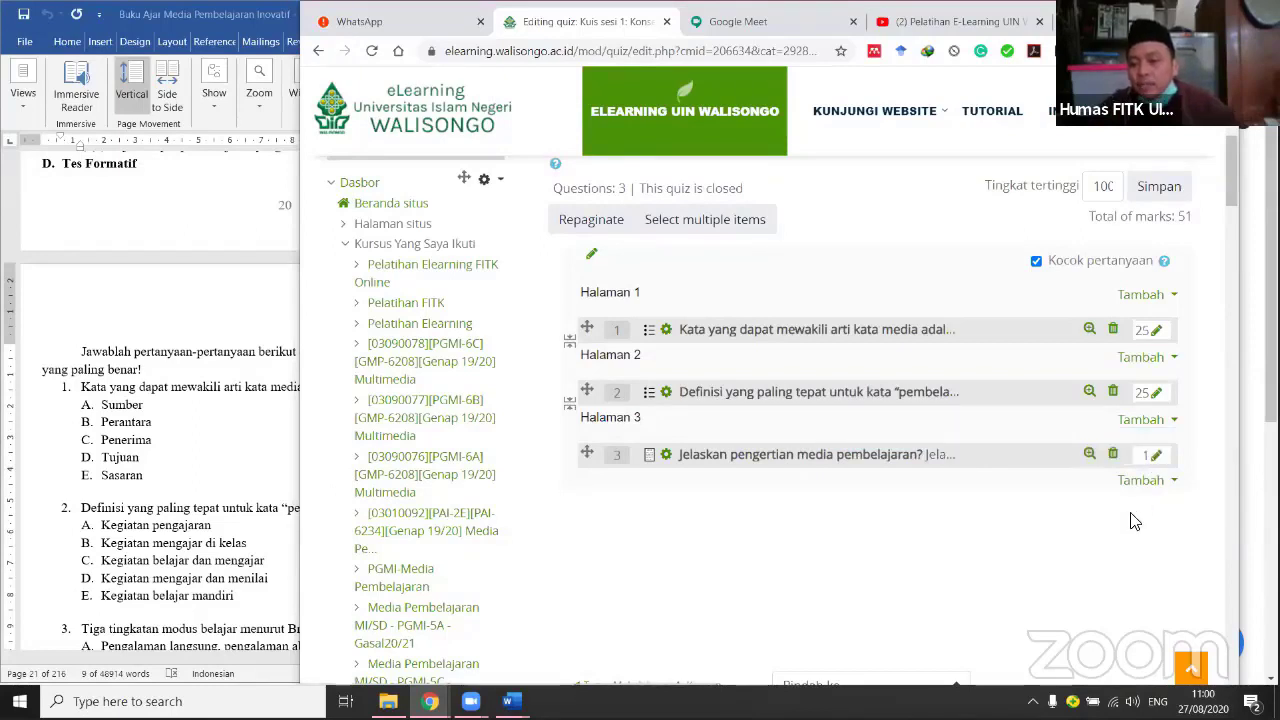
left_click(1156, 457)
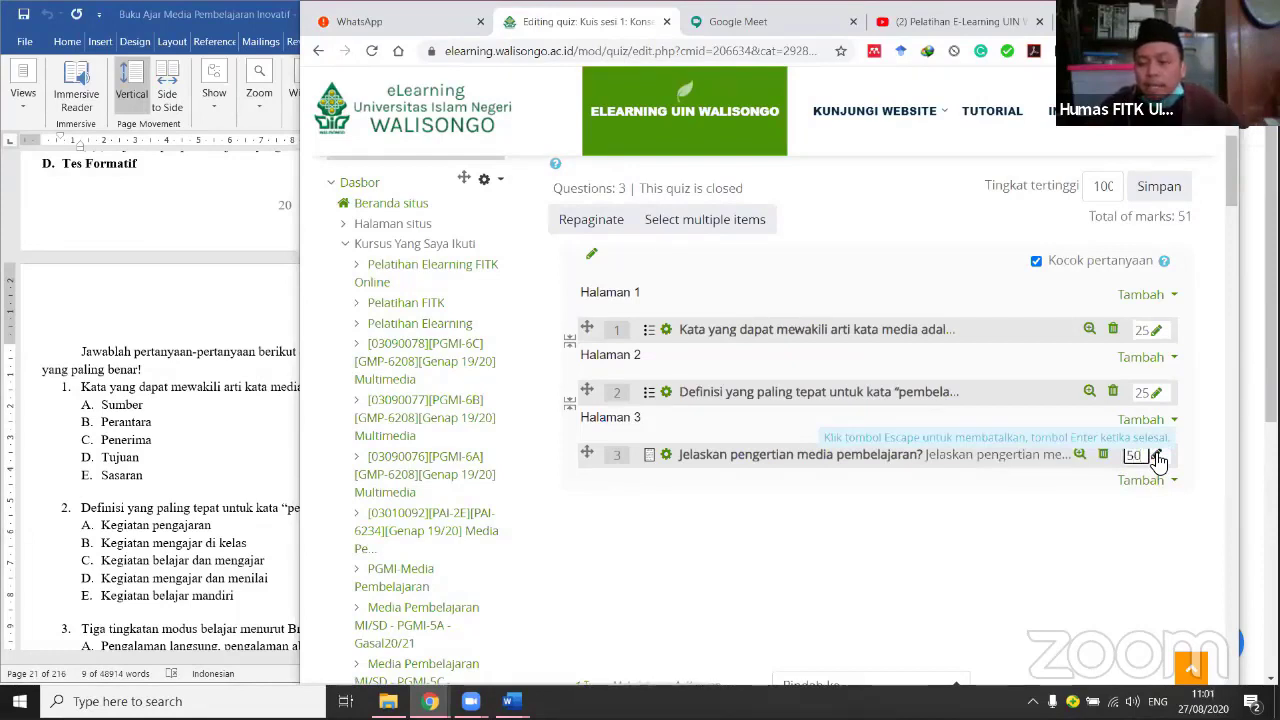
key("Return")
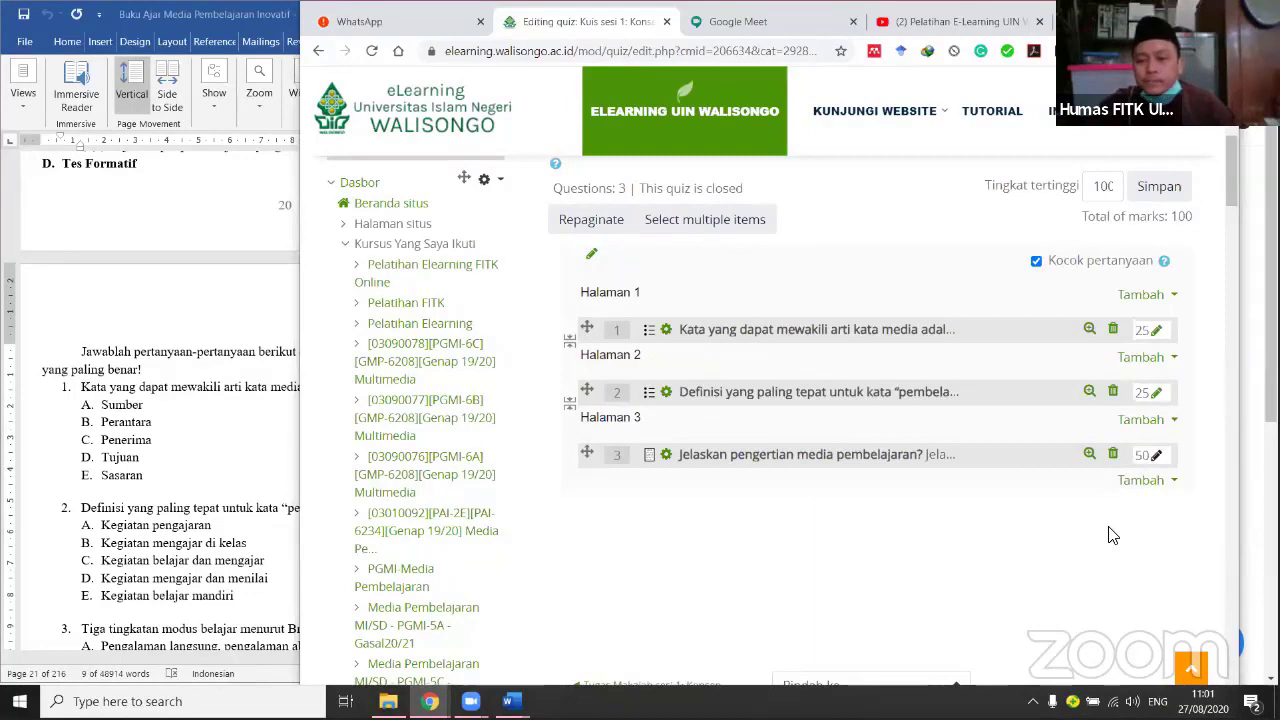
Check the quiz's total of marks and save its Tingkat tertinggi as 100.
scroll(1112, 535, "up", 1)
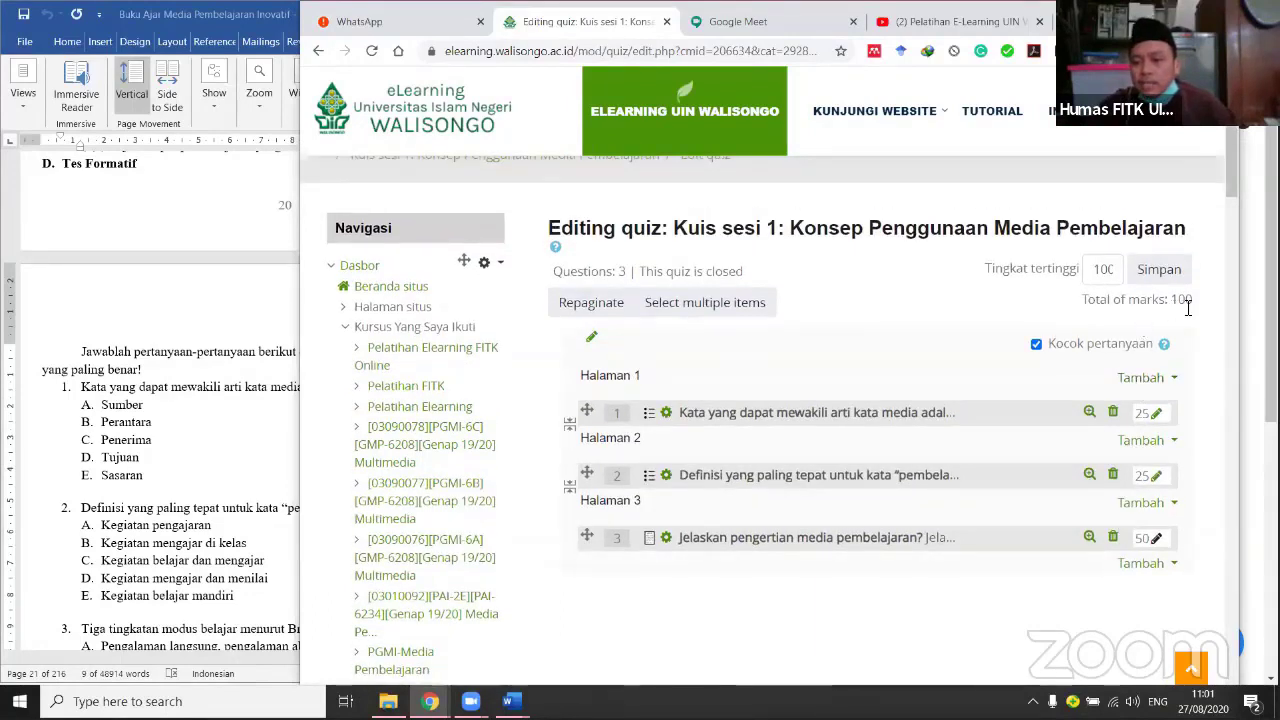
left_click_drag(1174, 305, 1190, 303)
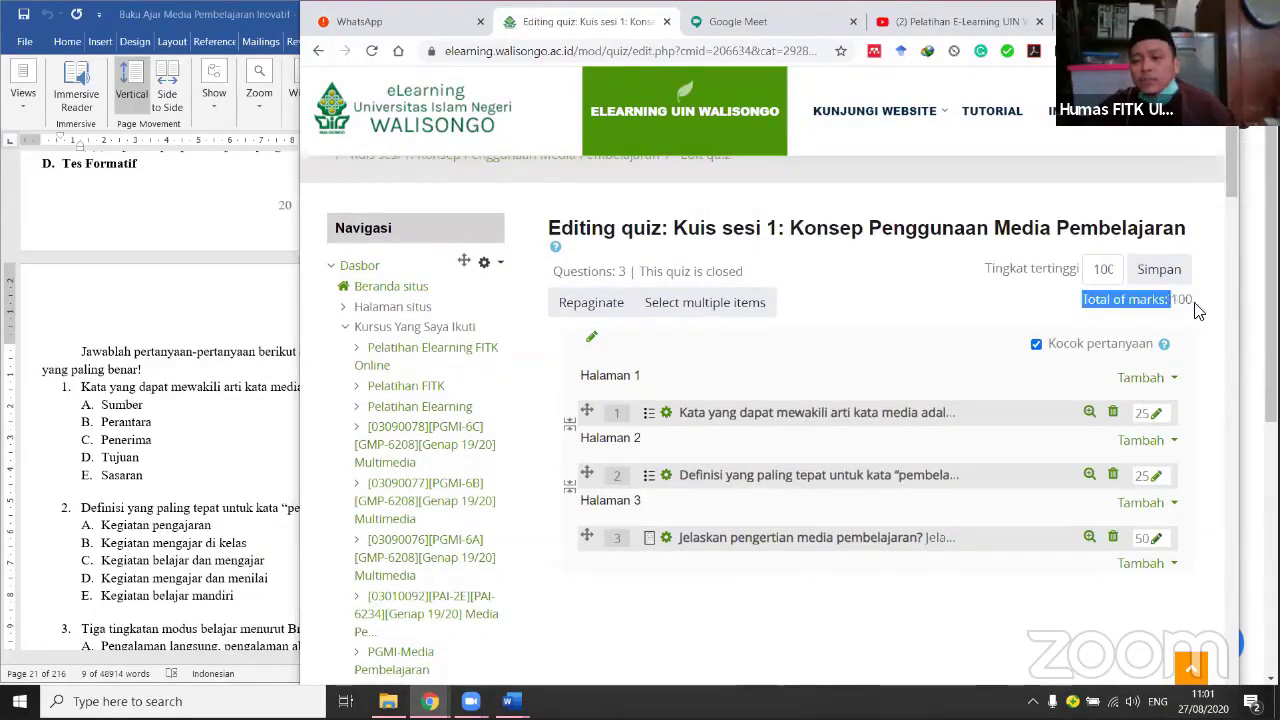
left_click(1110, 272)
left_click(1134, 306)
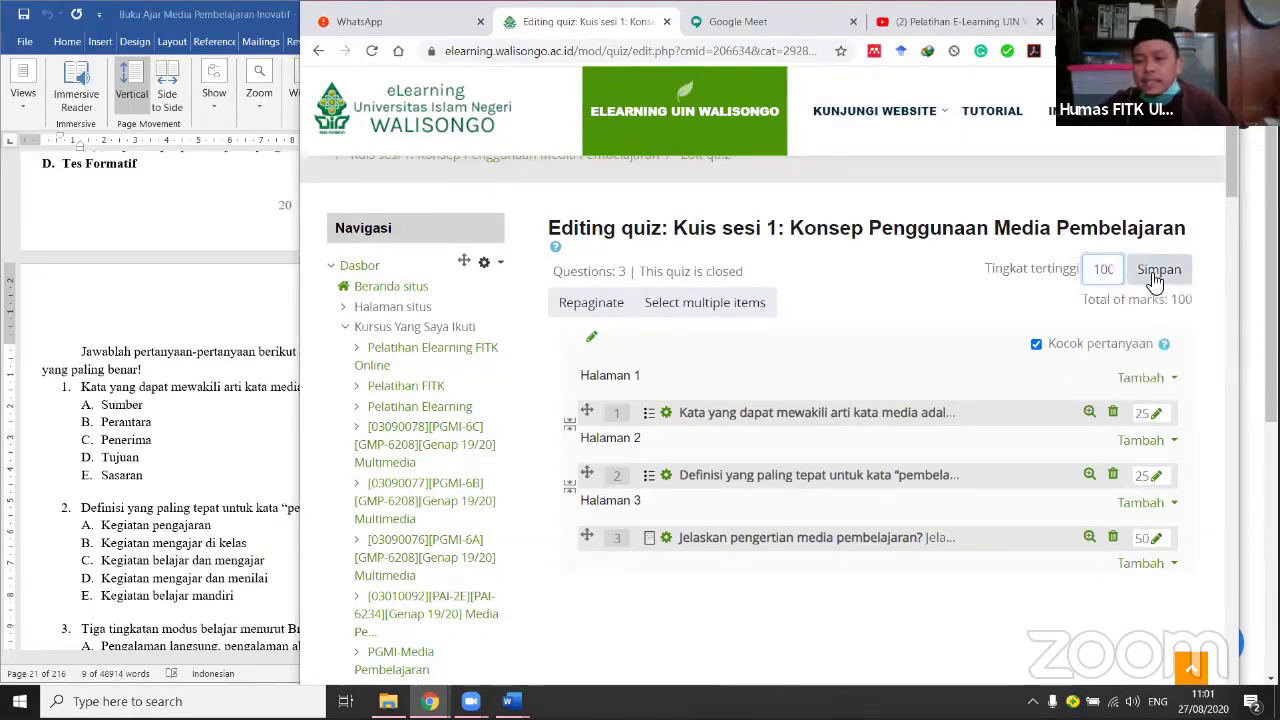
left_click(1158, 269)
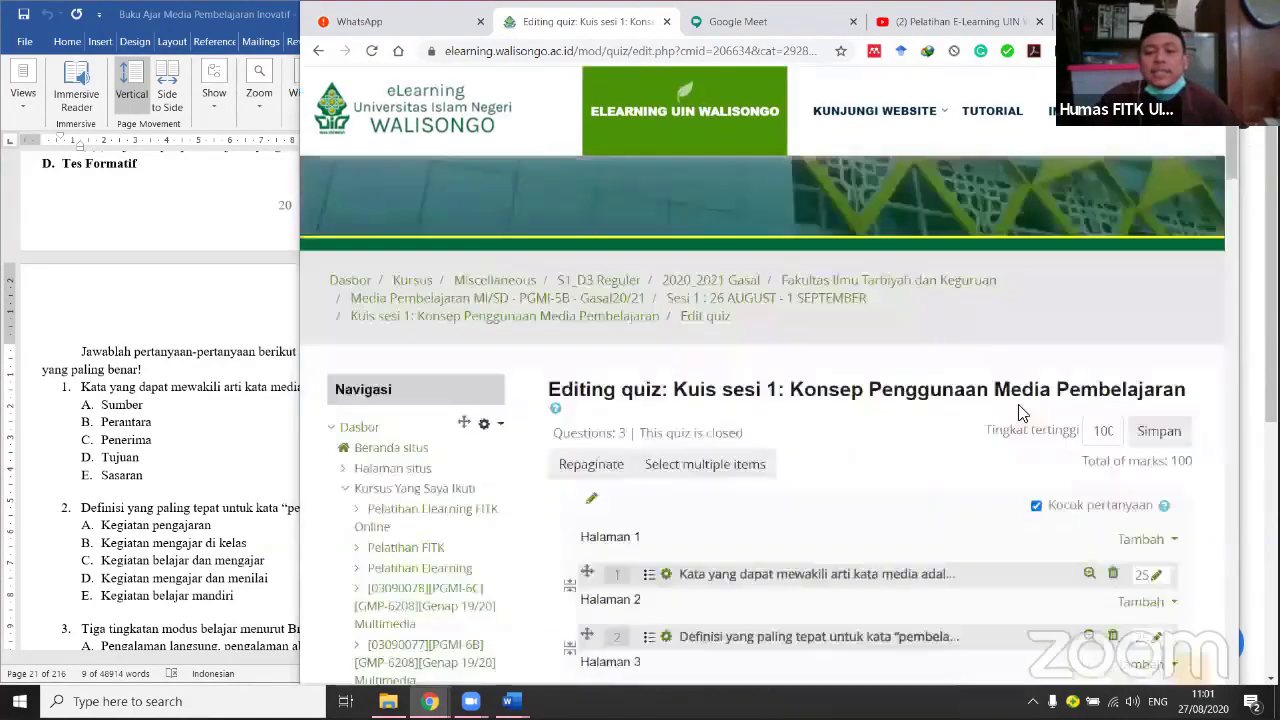
Return to the Media Pembelajaran MI/SD - PGMI-5B course page, find the session 1 quiz, and maximize the browser window.
scroll(1022, 426, "down", 3)
scroll(1022, 426, "up", 3)
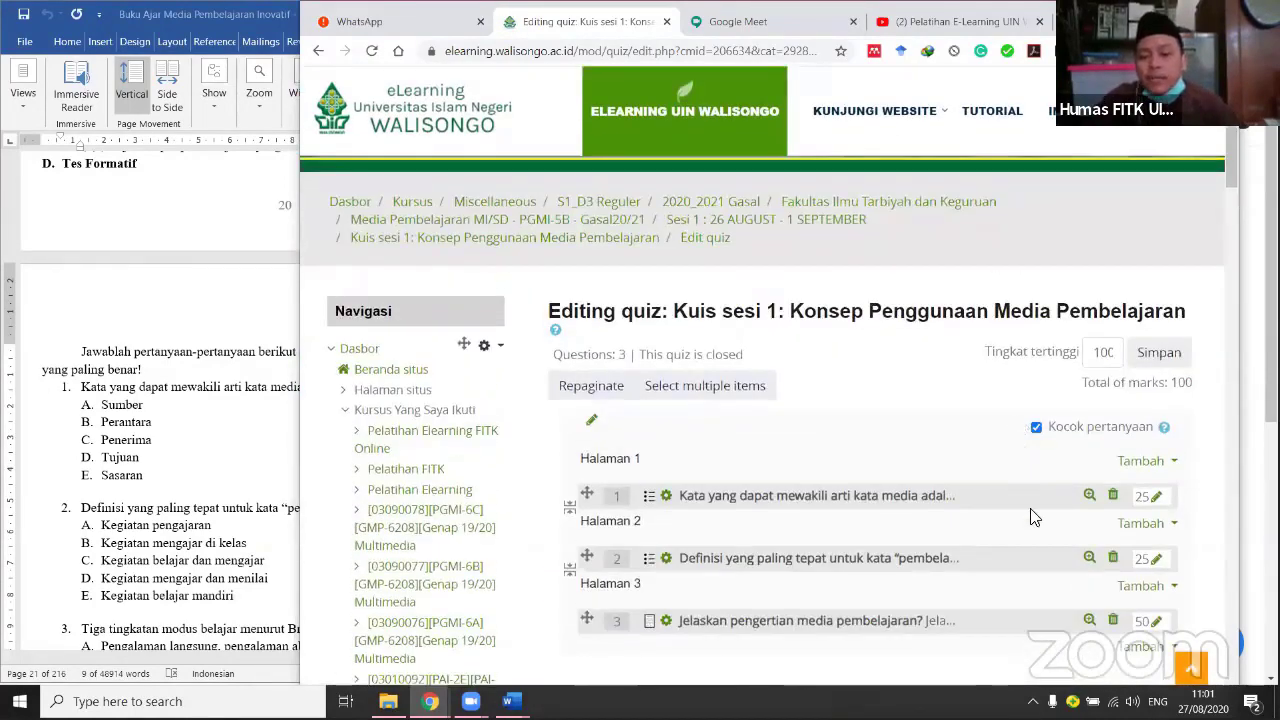
scroll(899, 470, "down", 1)
scroll(899, 470, "down", 1)
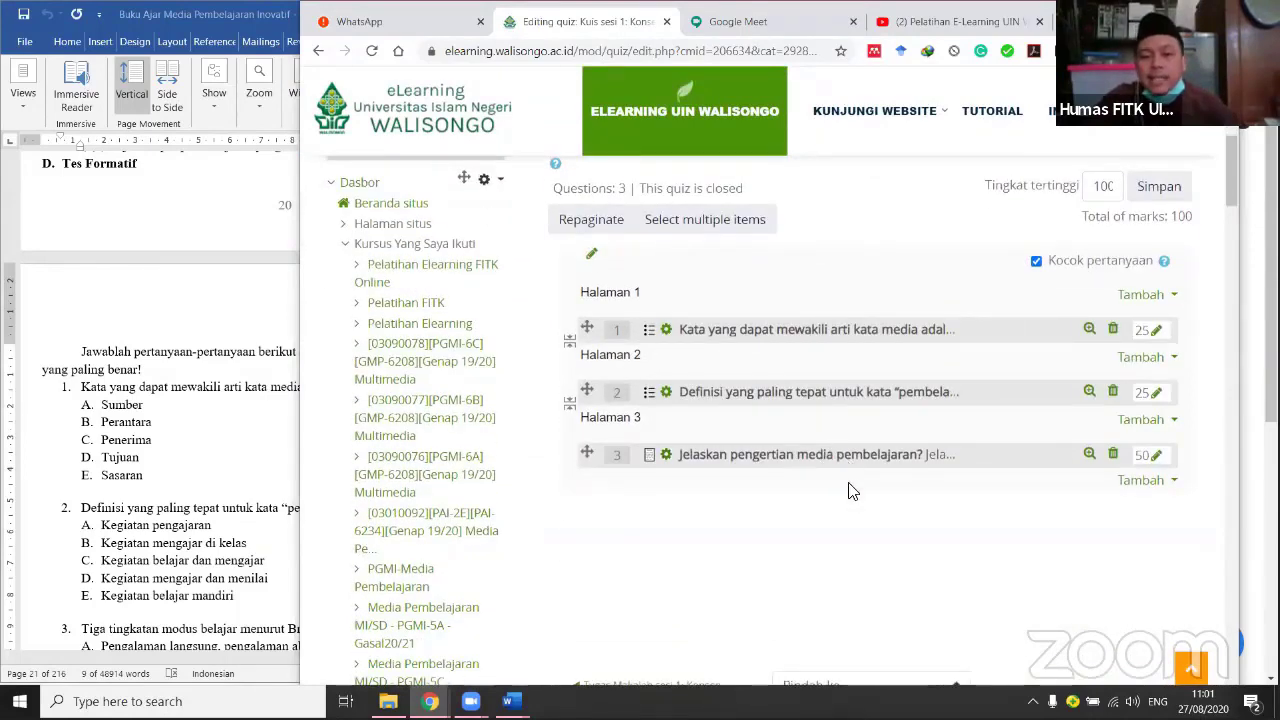
scroll(850, 484, "up", 2)
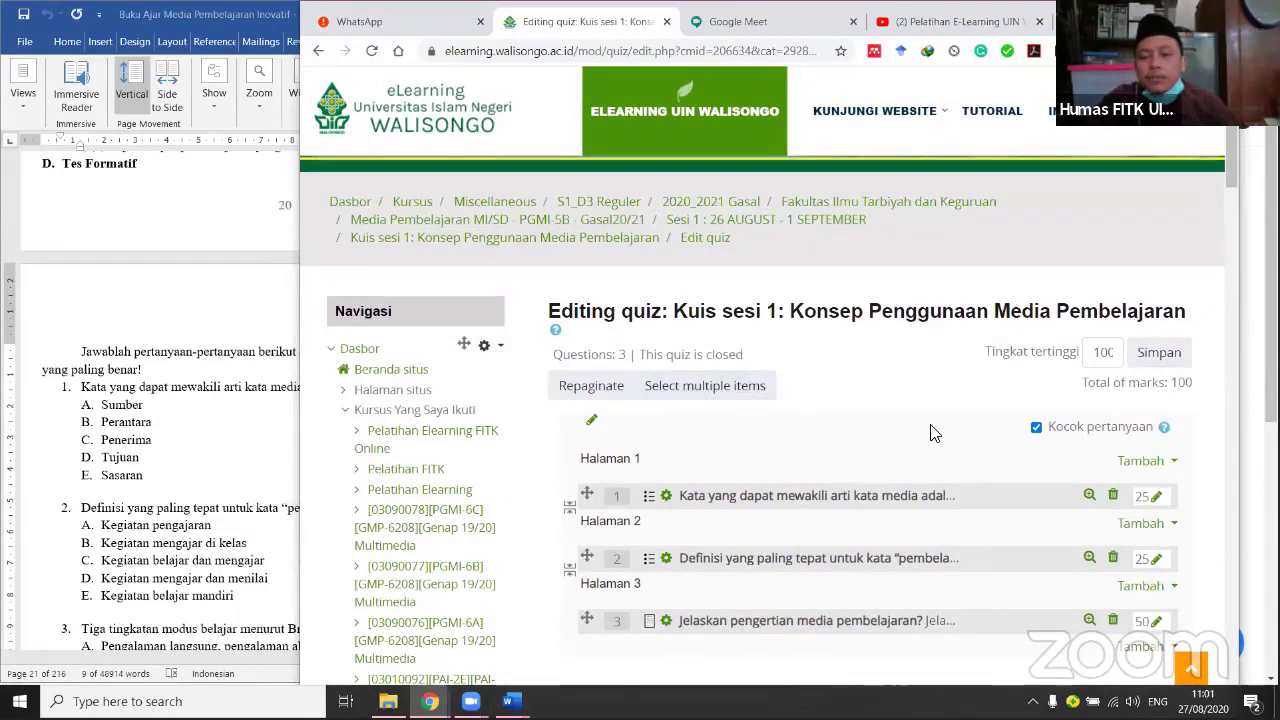
left_click(594, 224)
scroll(942, 412, "down", 6)
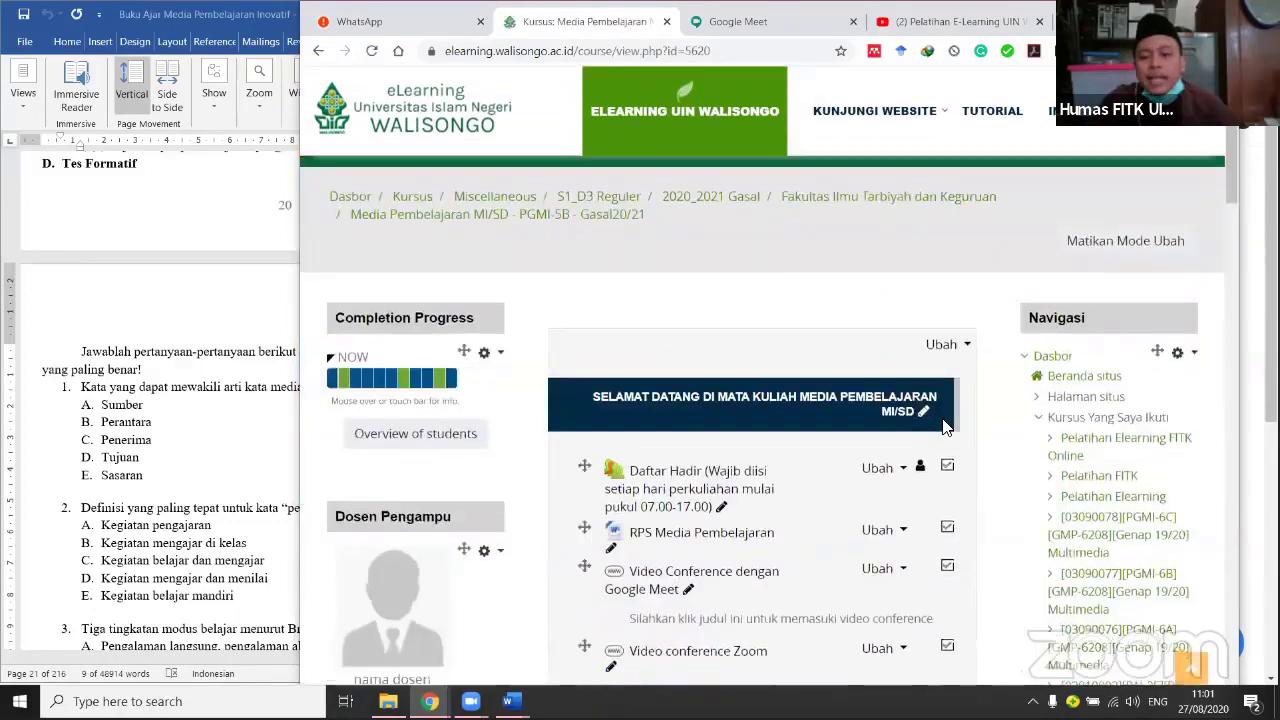
scroll(942, 427, "down", 4)
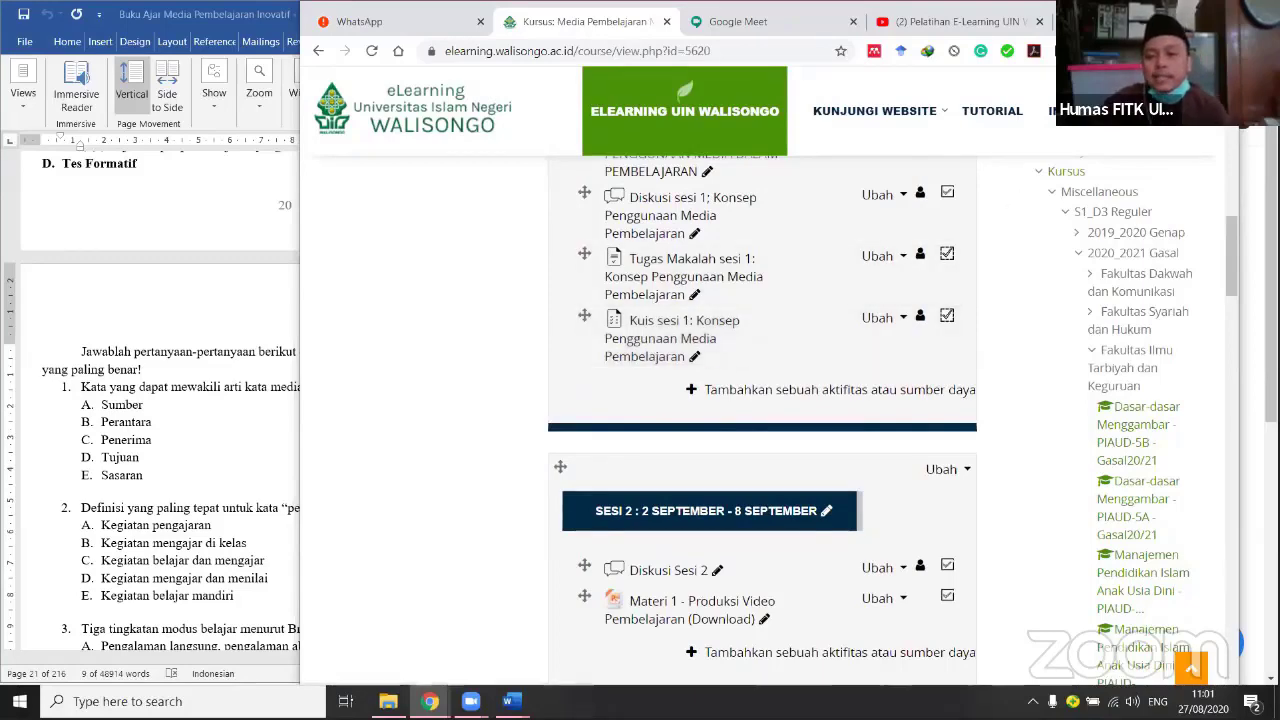
left_click(1174, 10)
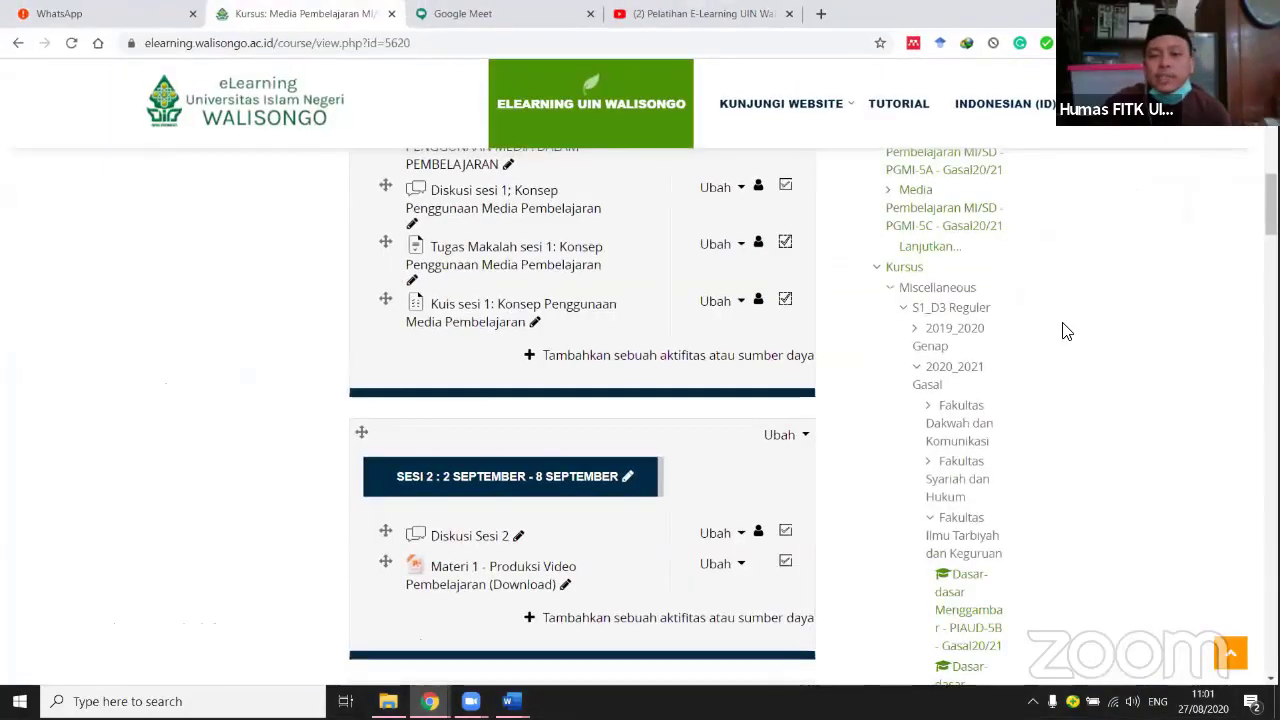
Switch the role in the course to Siswa to view it as a student.
scroll(1064, 330, "up", 7)
scroll(1064, 330, "up", 5)
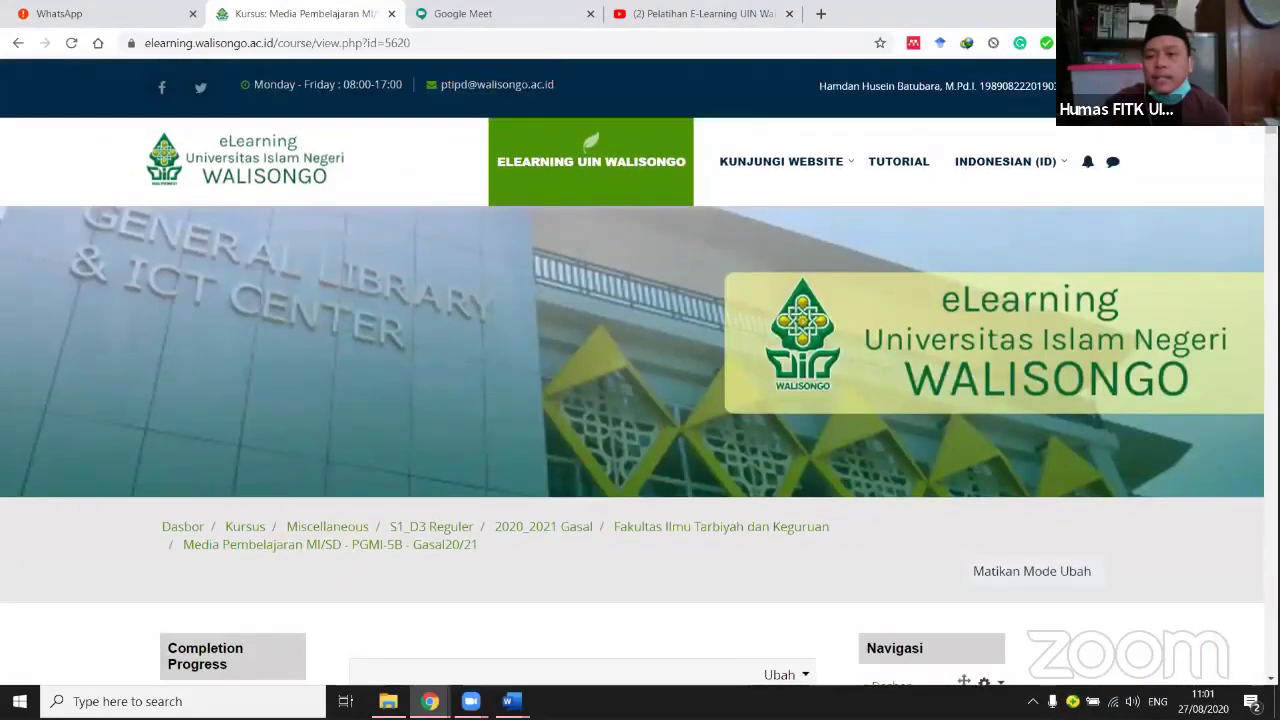
left_click(1060, 165)
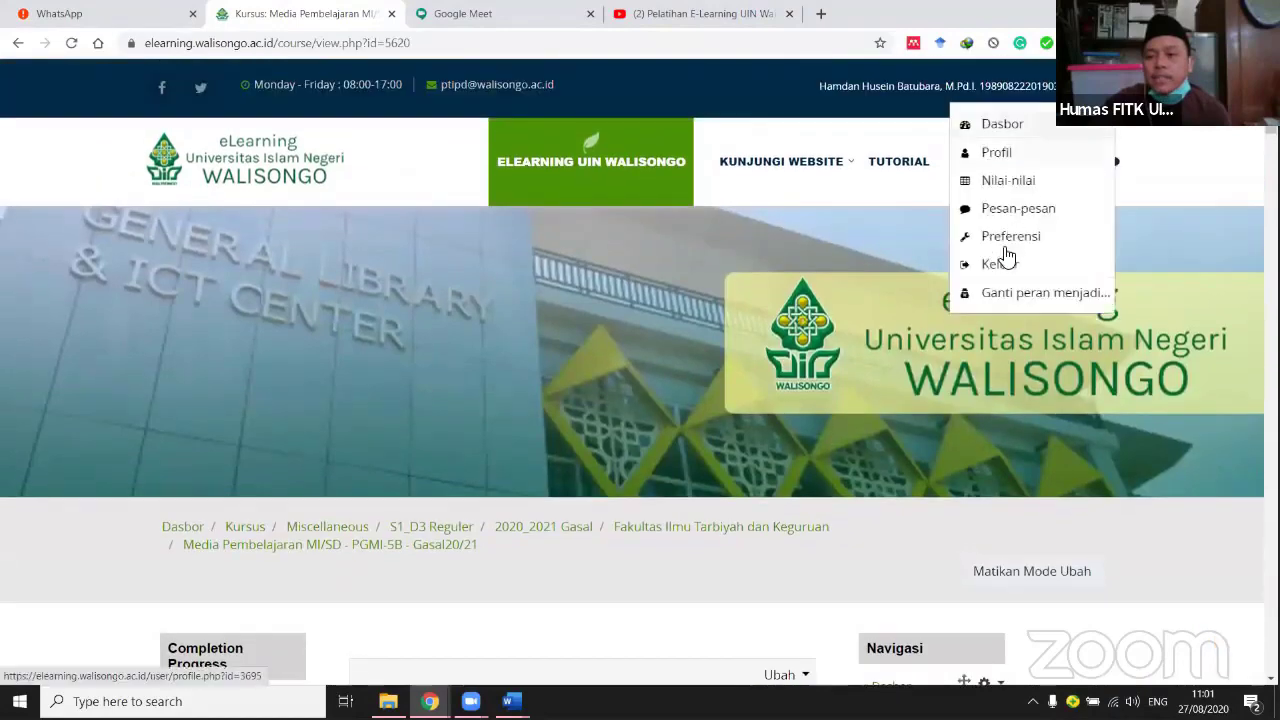
left_click(978, 300)
scroll(540, 474, "down", 5)
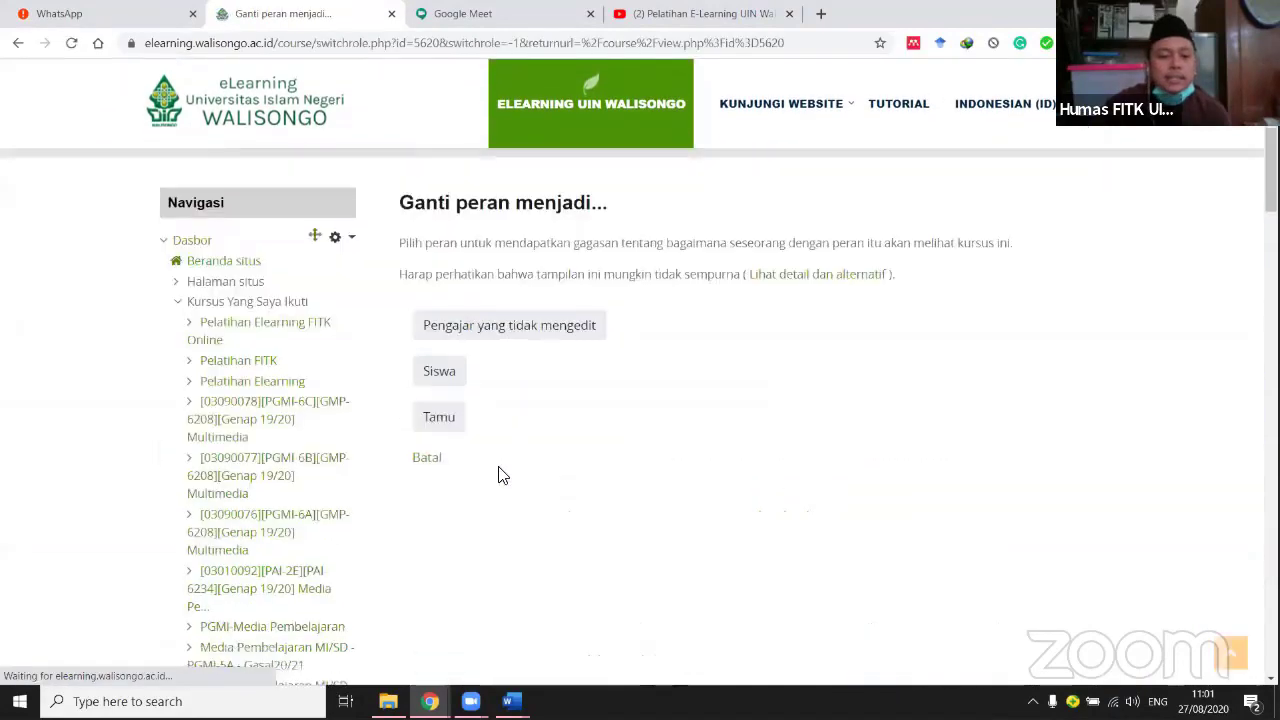
left_click(437, 372)
Open Kuis sesi 1: Konsep Penggunaan Media Pembelajaran and start a timed quiz attempt.
scroll(828, 410, "down", 5)
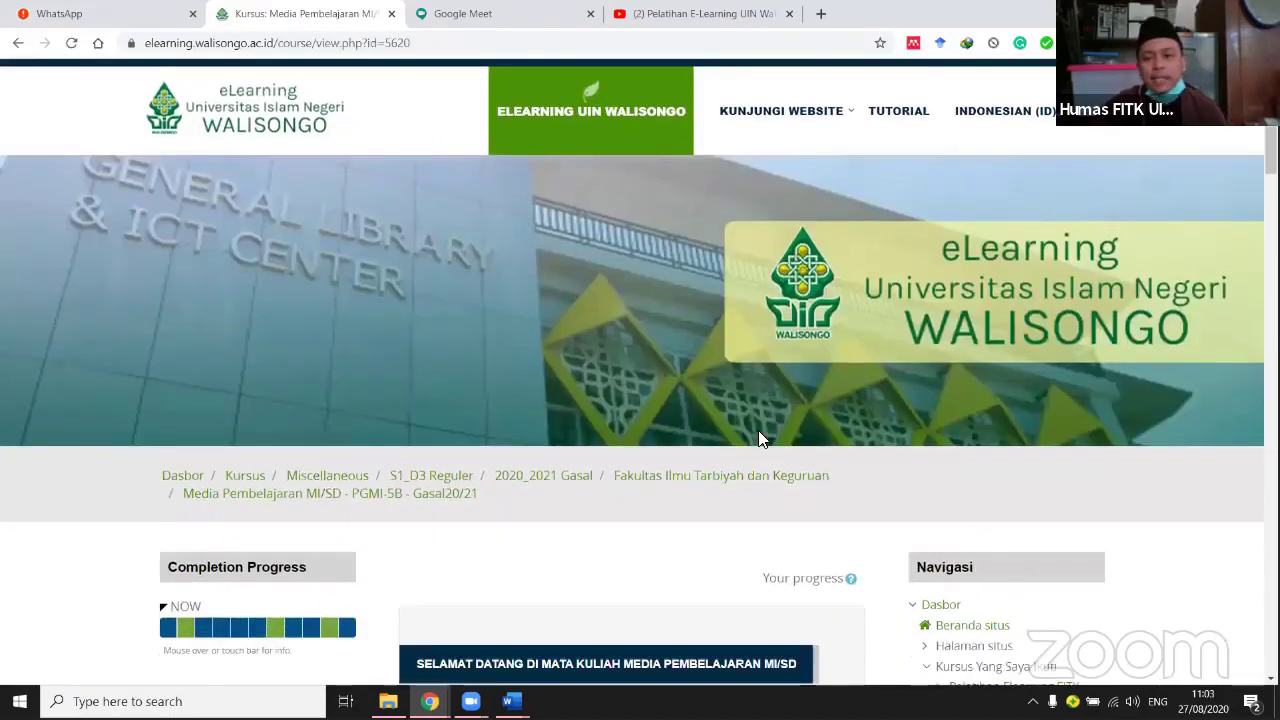
scroll(766, 435, "down", 4)
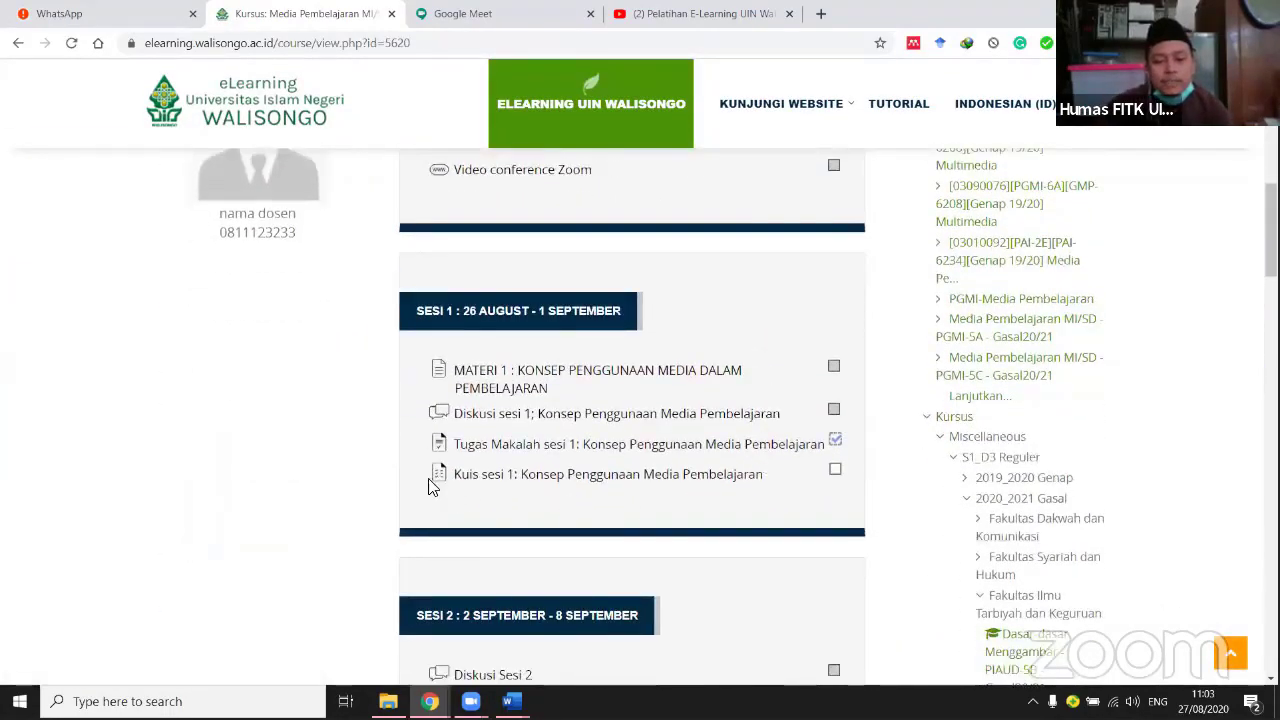
left_click(500, 478)
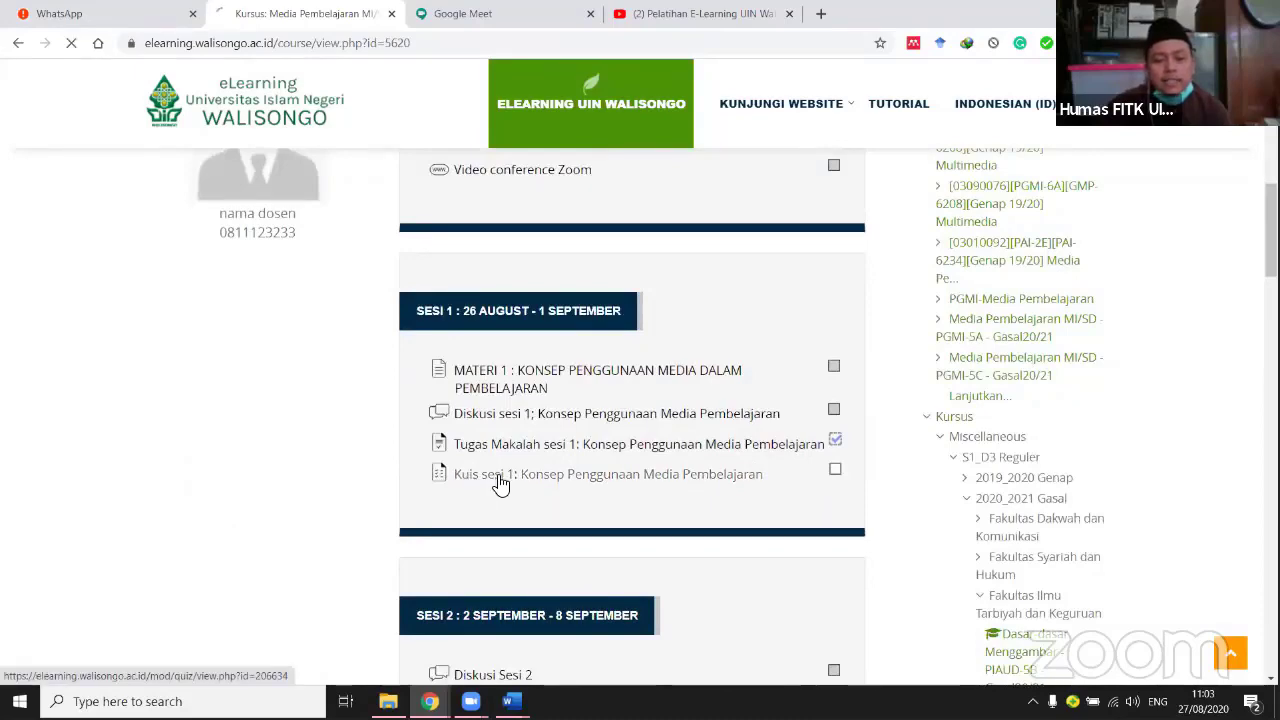
scroll(640, 470, "down", 4)
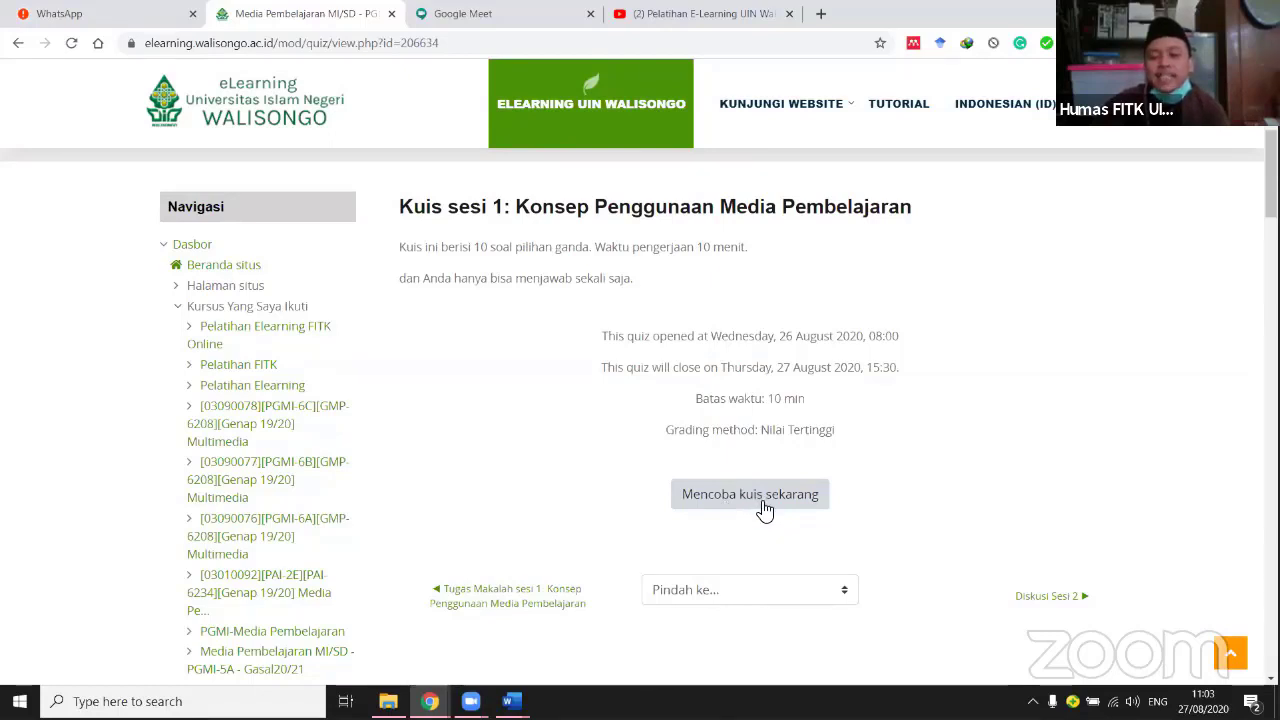
left_click(763, 506)
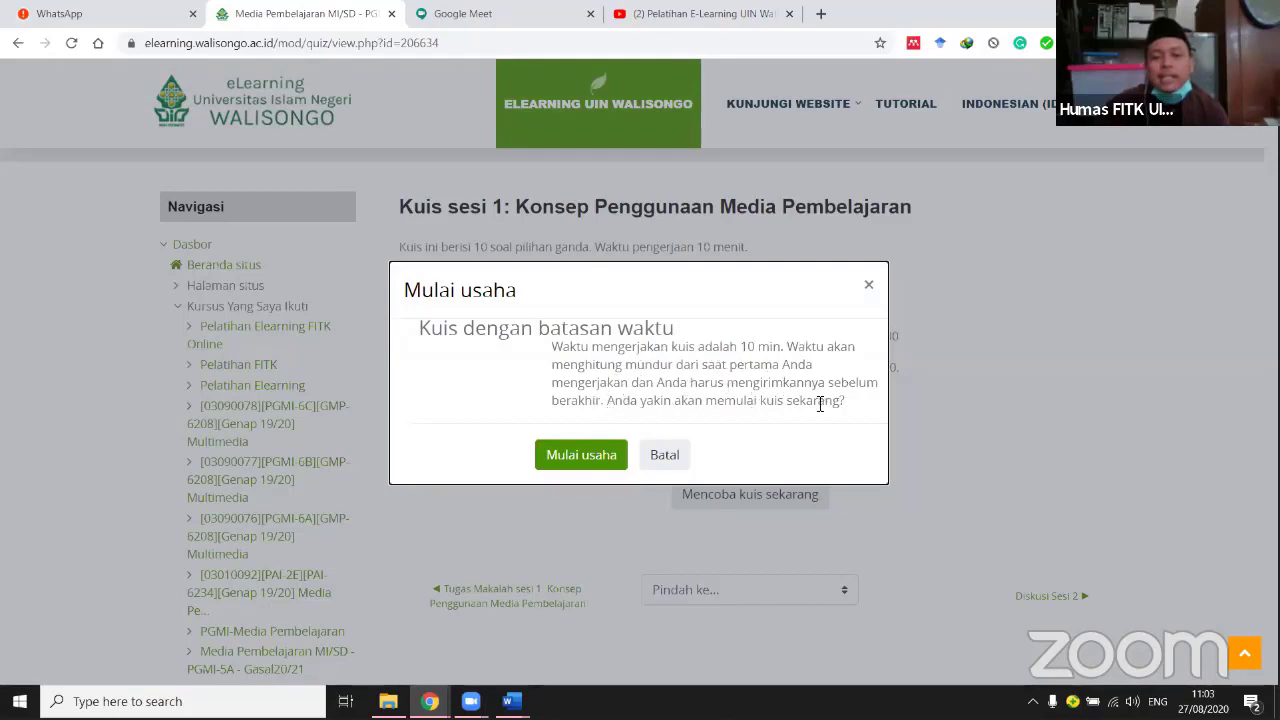
left_click(581, 468)
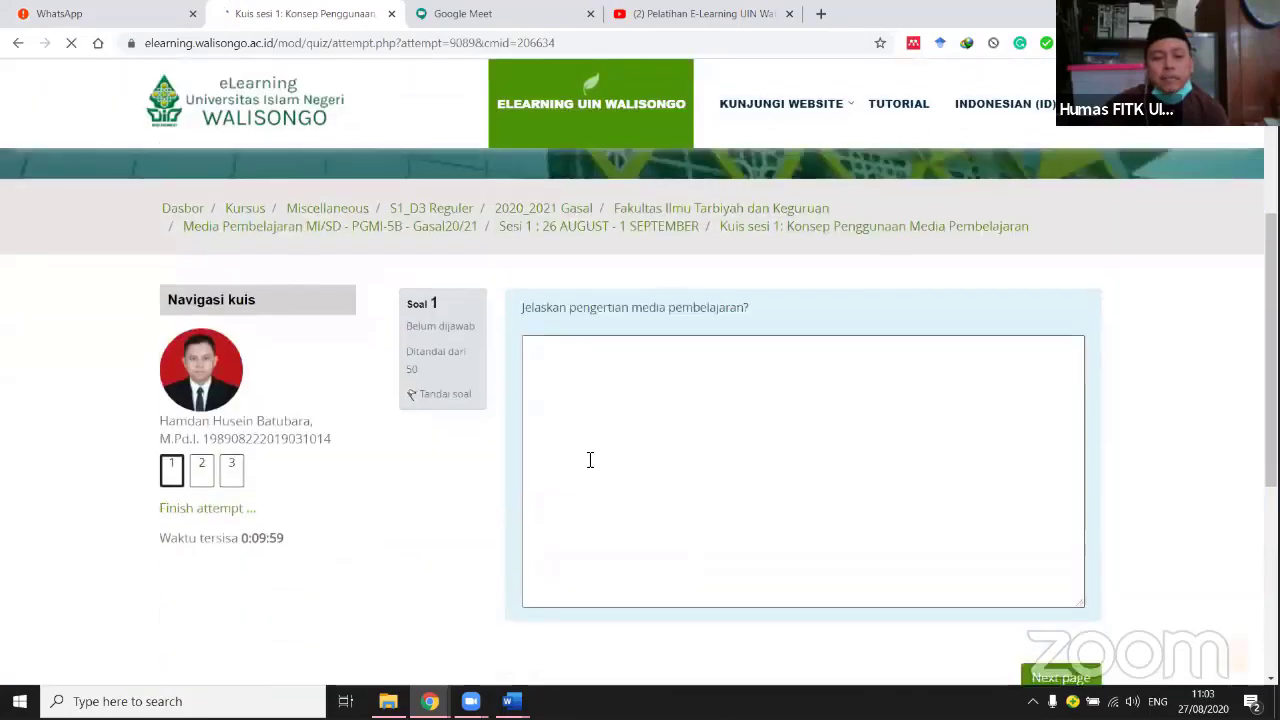
Answer essay question 1 with "Media secara bahasa berarti pengantar dan perantara dan secara istilah adalah ...." and go on to question 2.
scroll(590, 460, "down", 2)
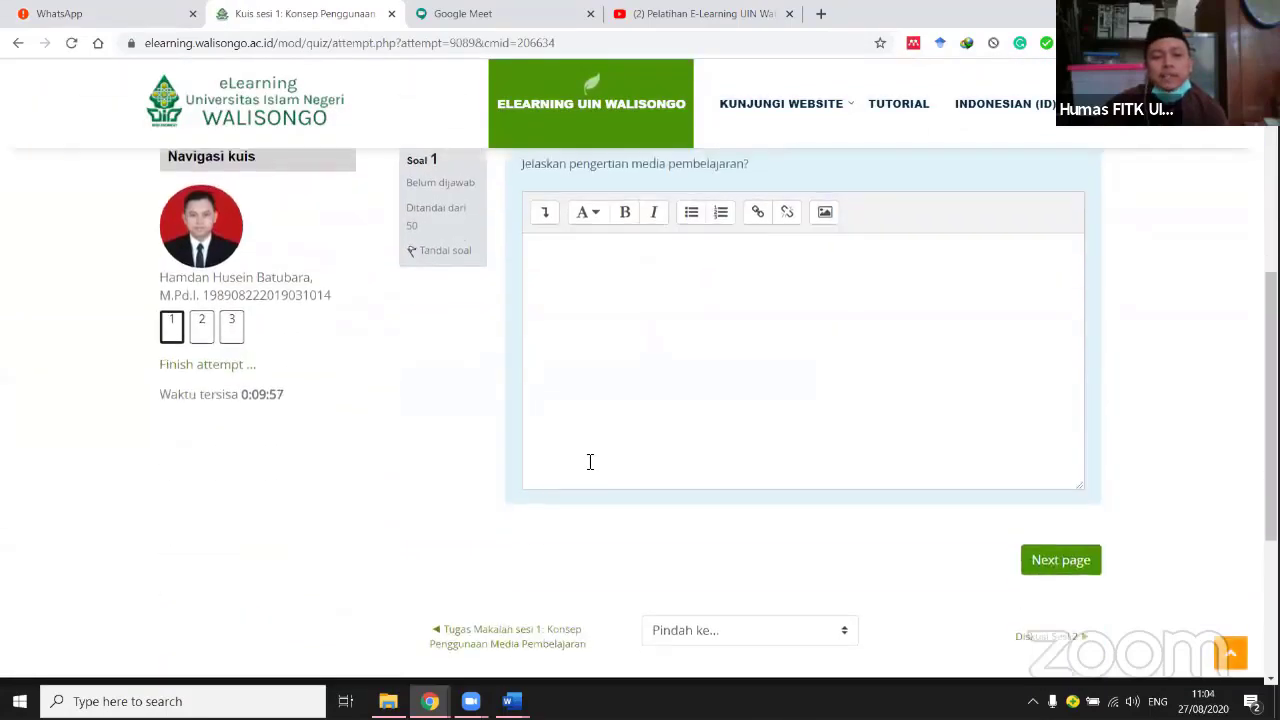
scroll(590, 461, "up", 2)
scroll(600, 460, "down", 1)
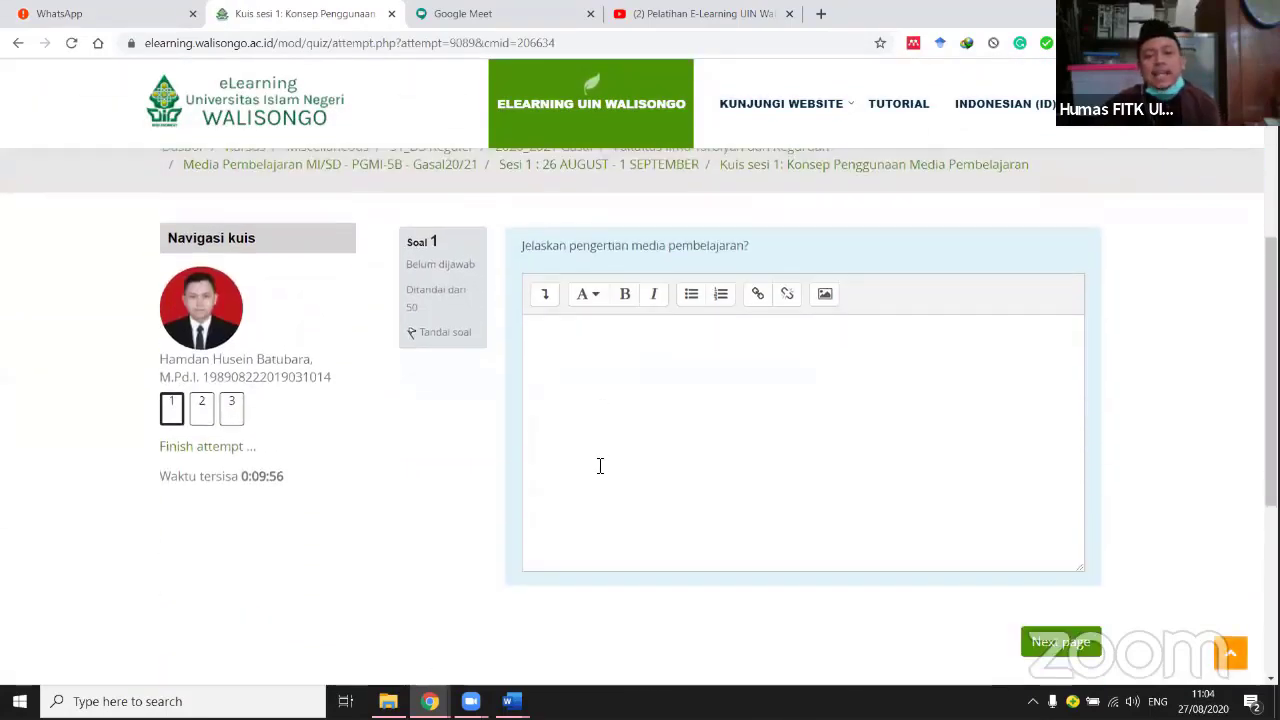
left_click(609, 388)
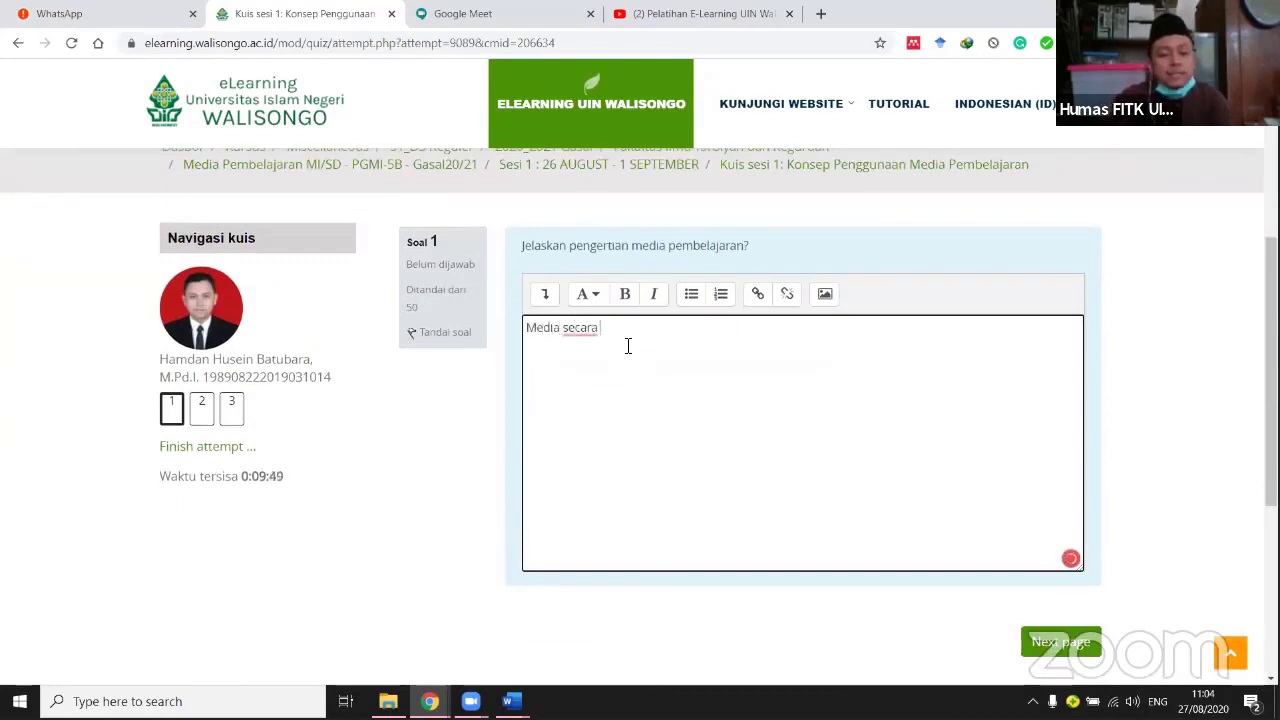
type("art")
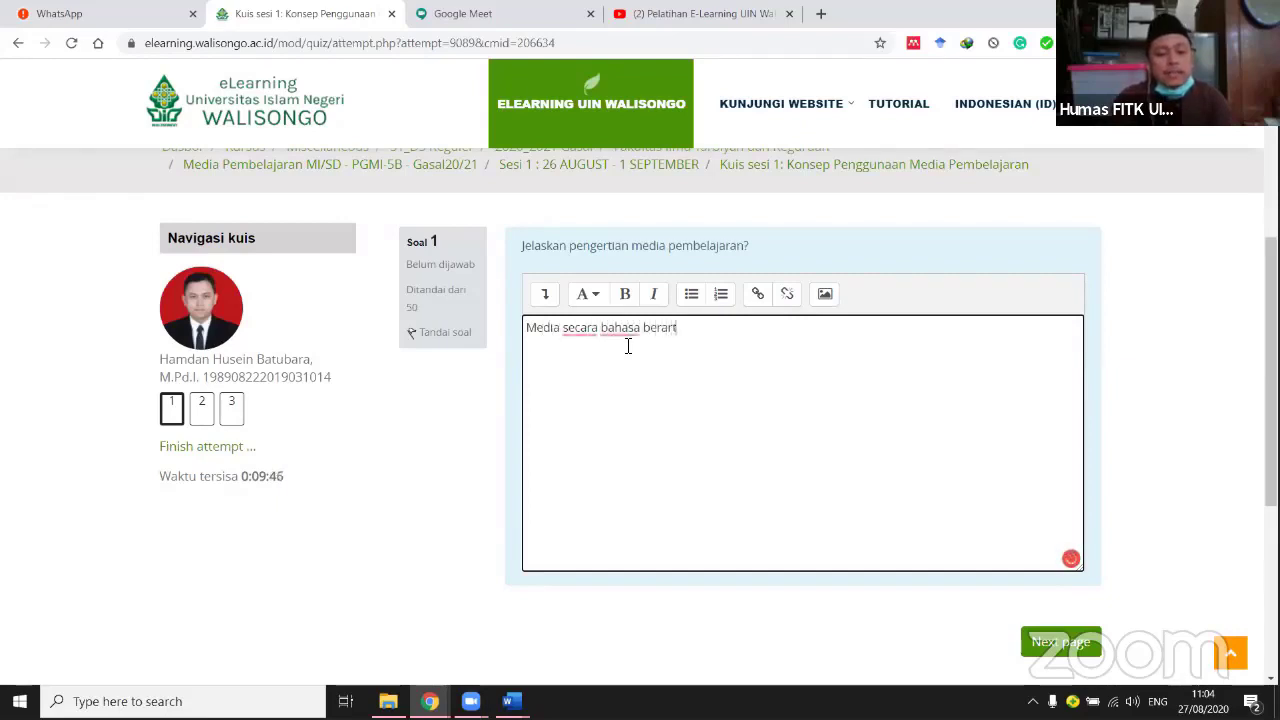
type("i ng")
key("BackSpace")
key("BackSpace")
key("BackSpace")
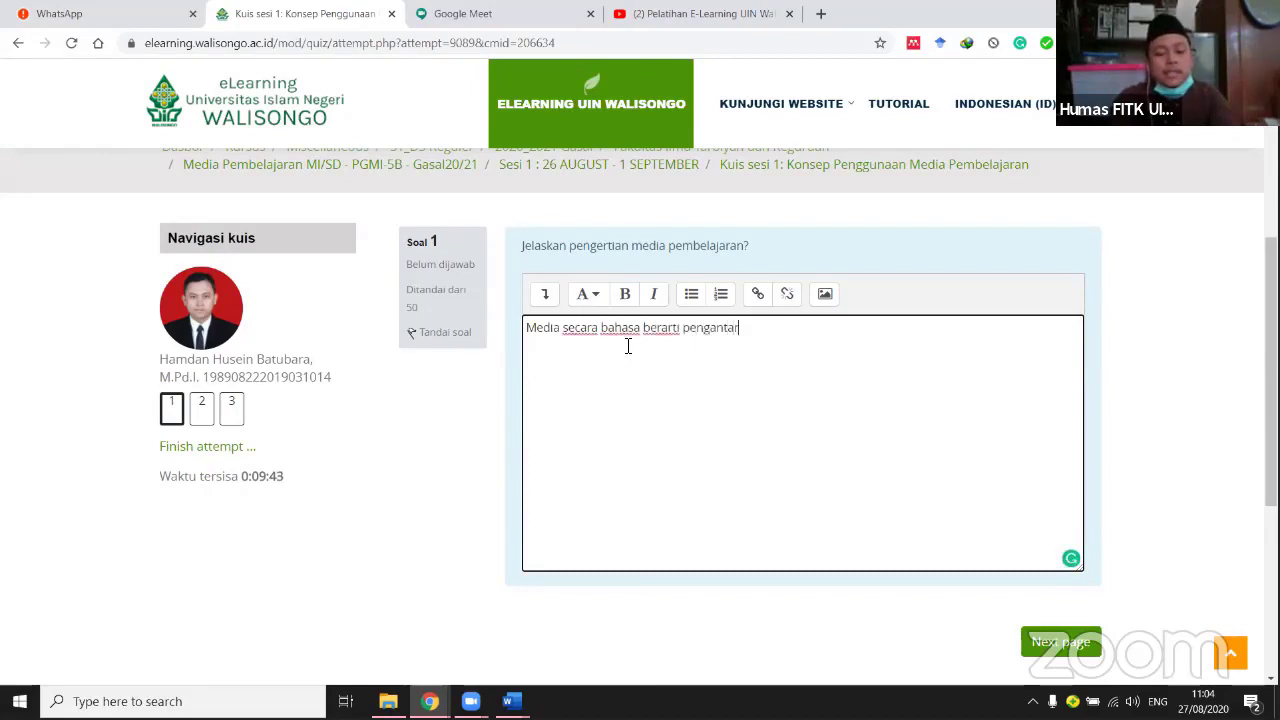
type("dan peran")
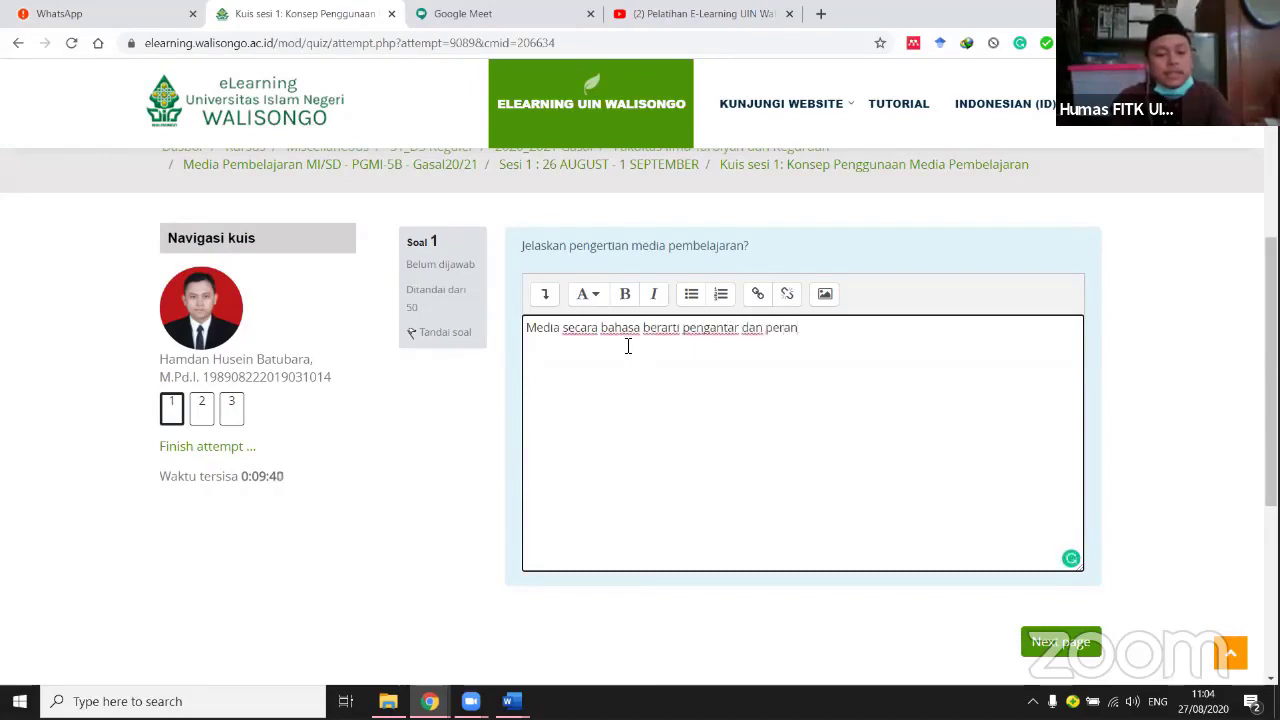
type("tara dan secara")
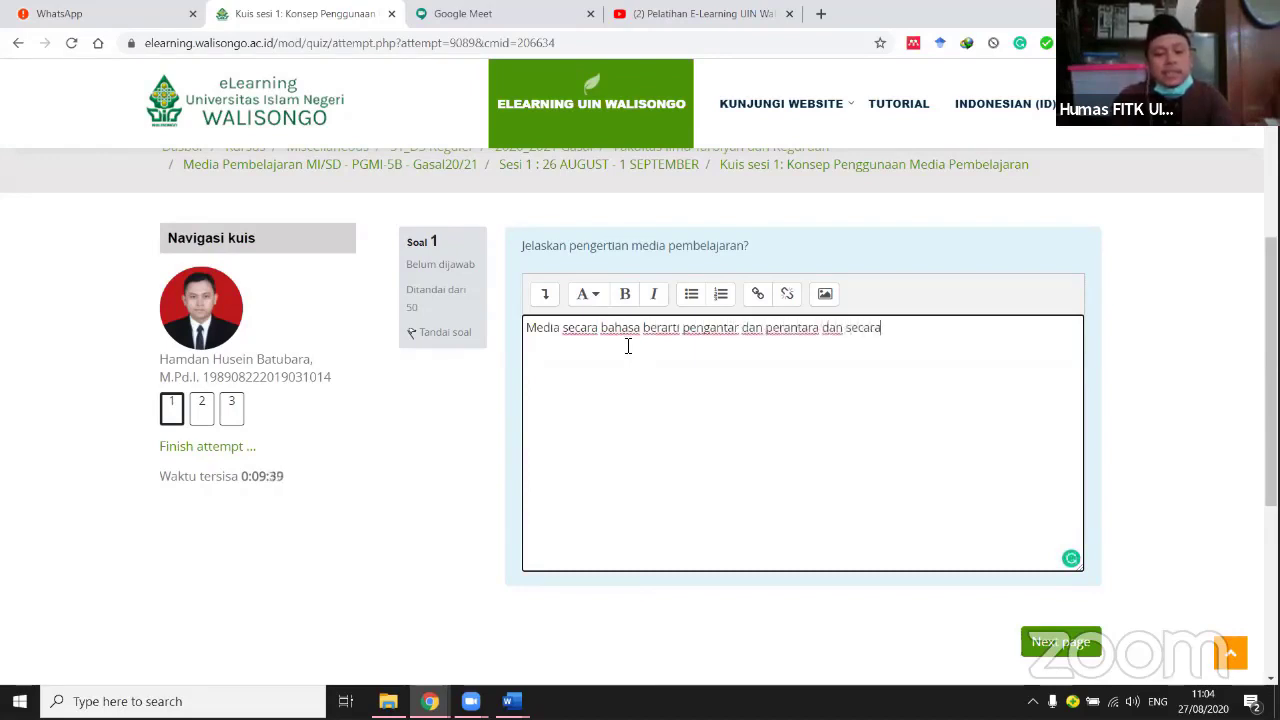
type(" istilah seba")
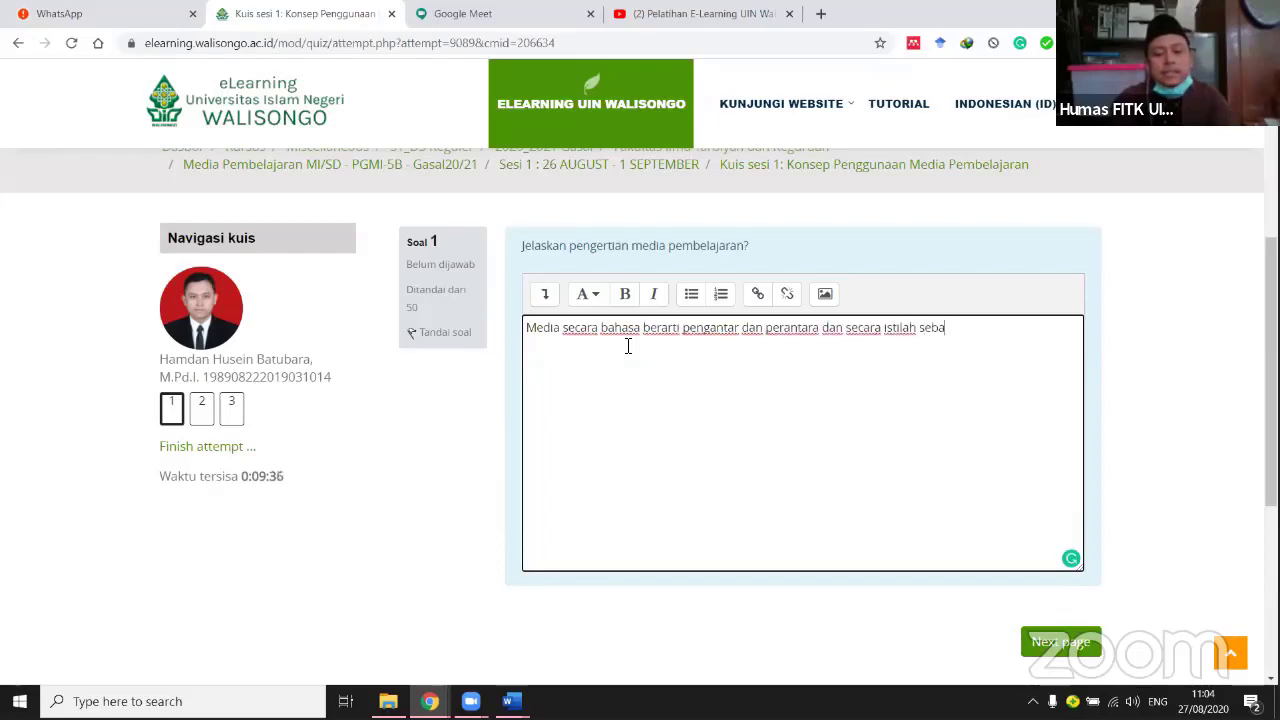
type("ga...")
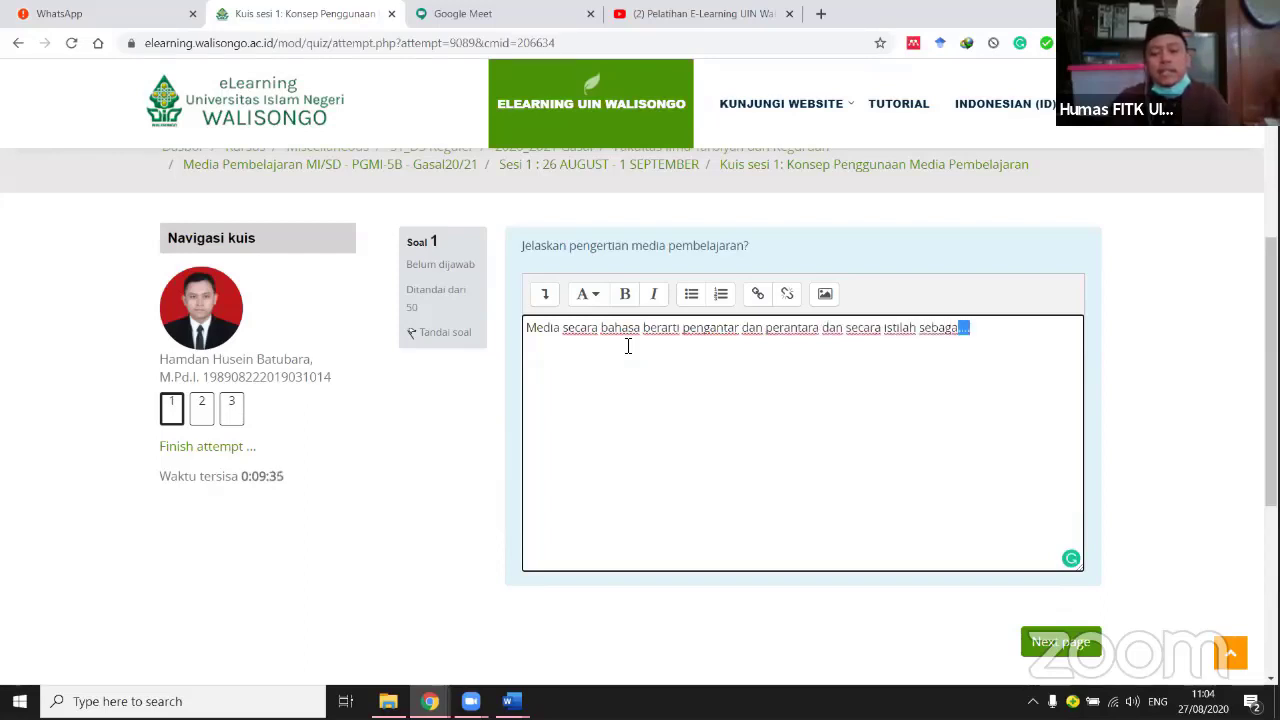
key("ctrl+shift+Left")
type("adalah")
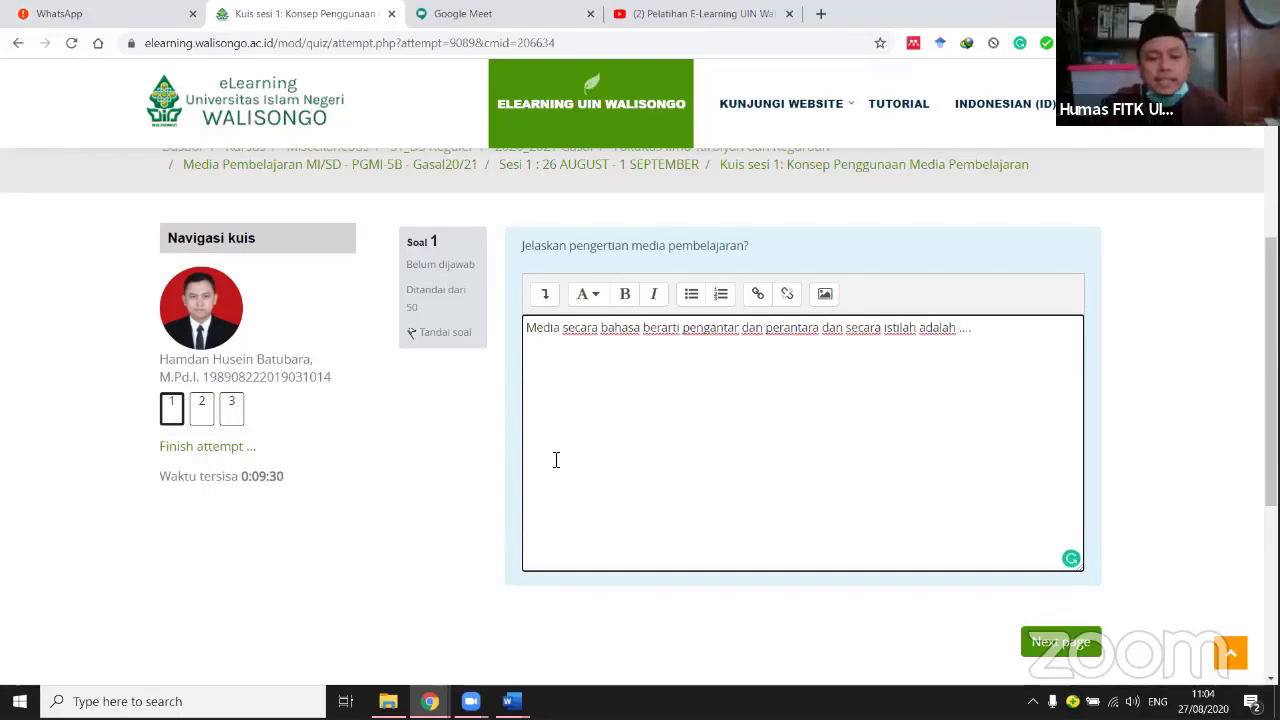
scroll(476, 477, "down", 1)
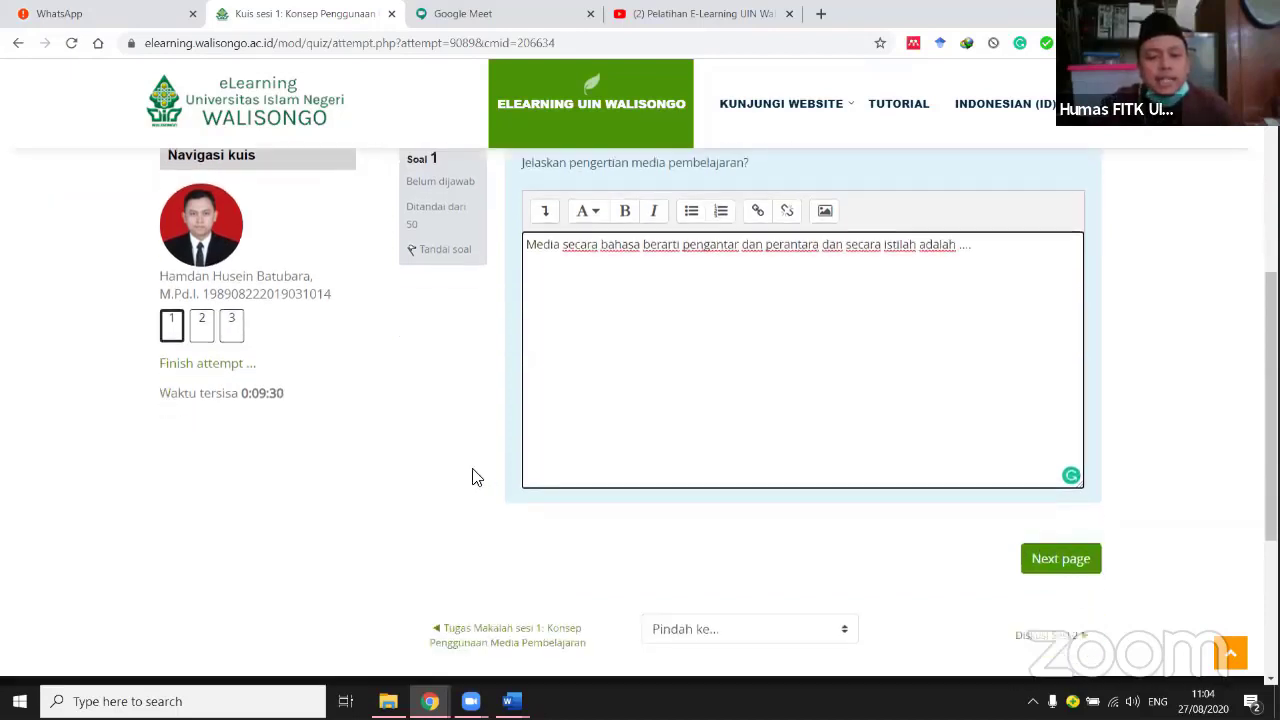
left_click(1064, 566)
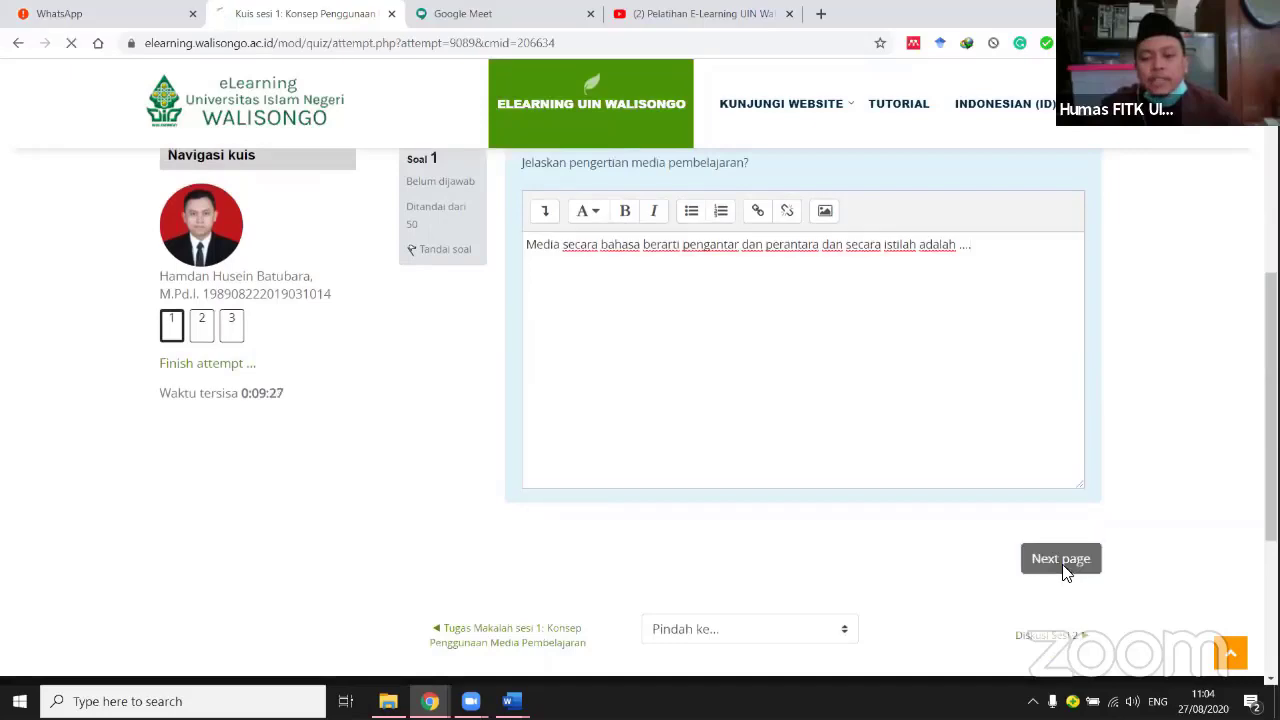
Jump between the quiz questions and answer question 3 with option c. Perantara.
scroll(790, 512, "down", 2)
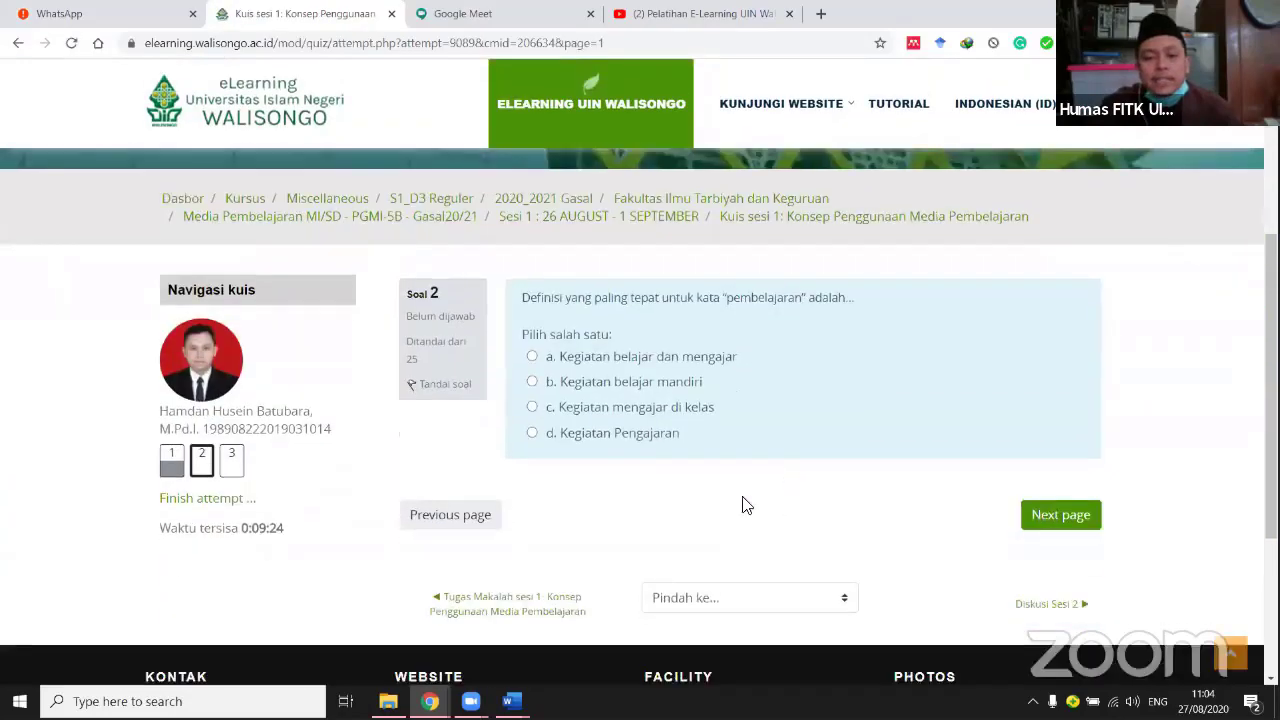
left_click(231, 470)
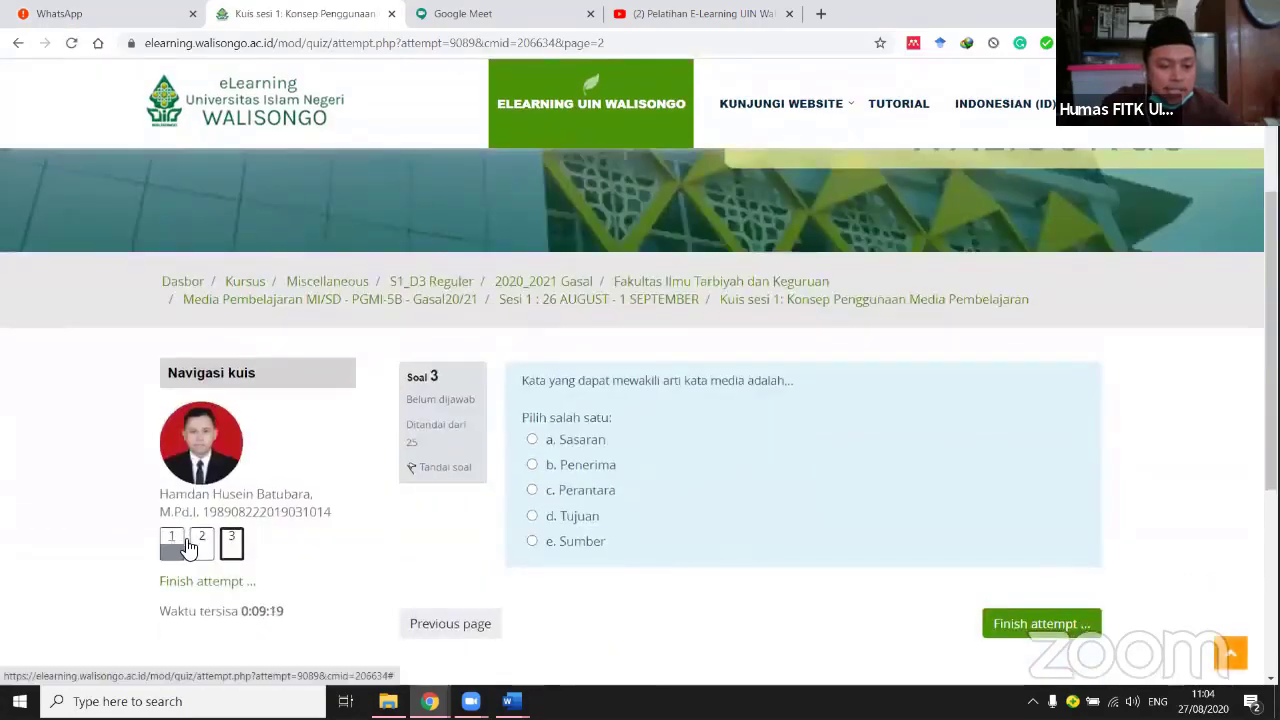
left_click(172, 545)
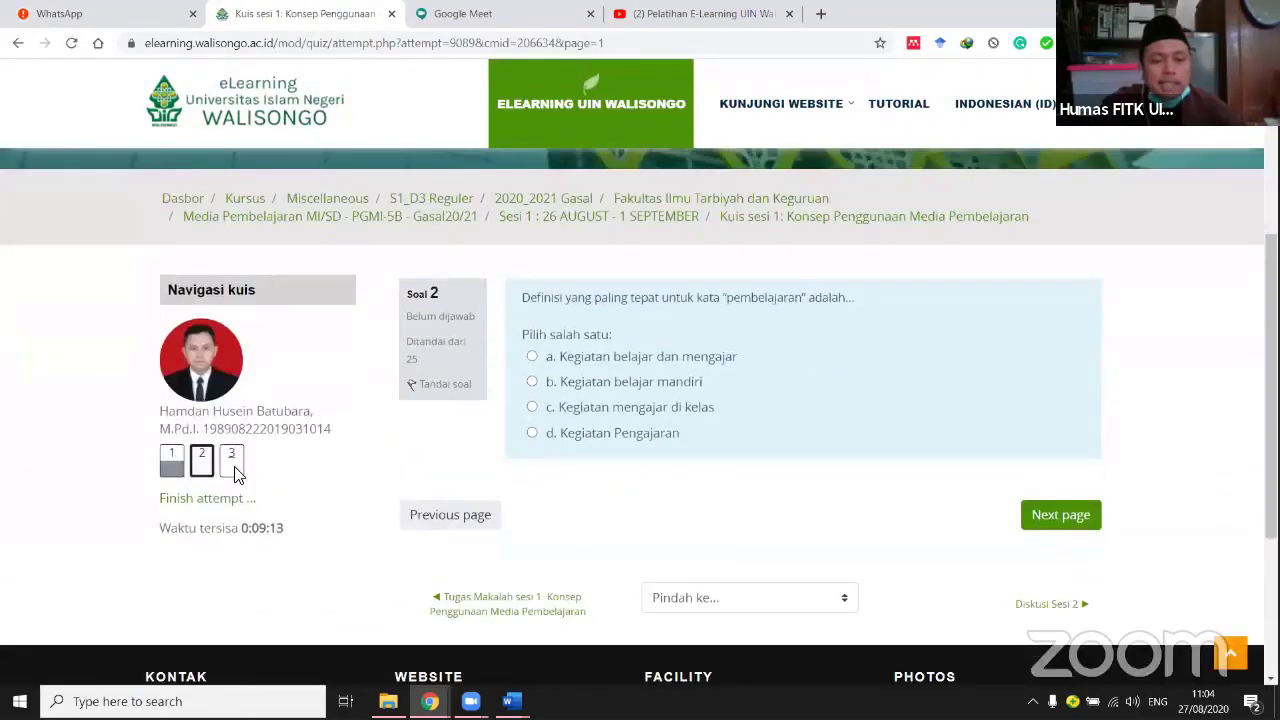
left_click(236, 472)
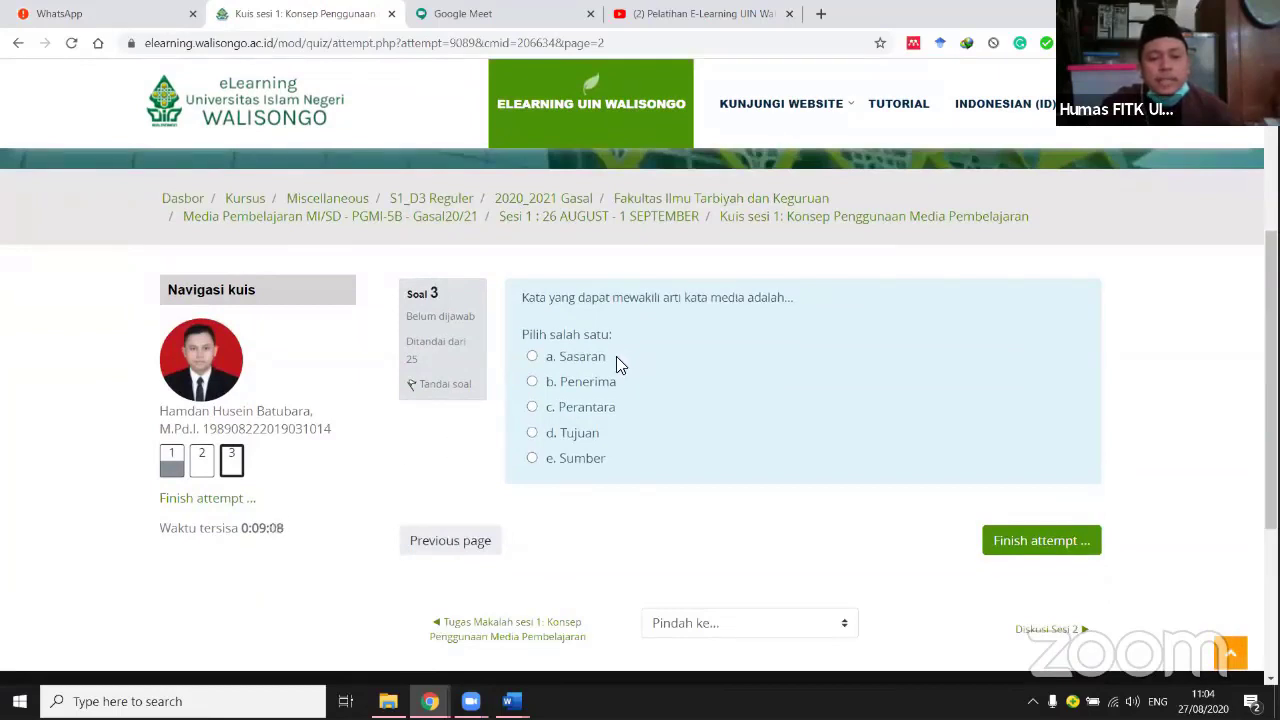
left_click(532, 408)
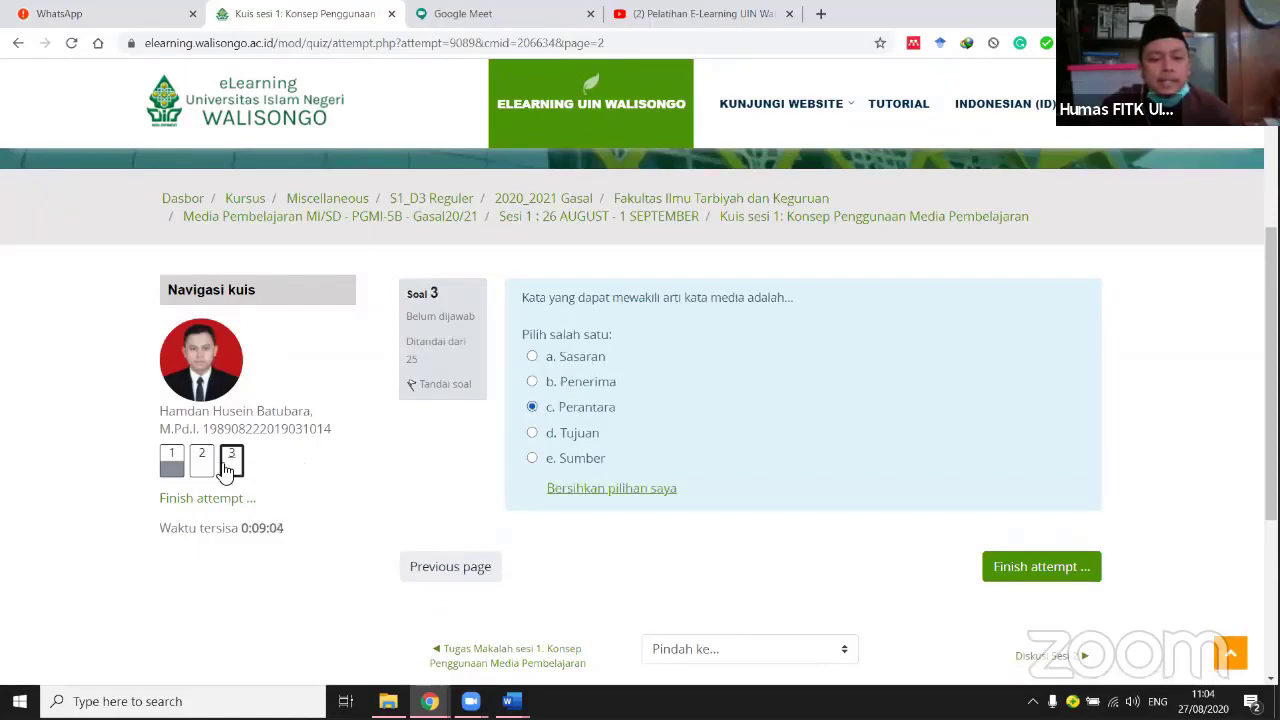
Answer question 2 with option a. Kegiatan belajar dan mengajar and return to question 3.
left_click(203, 465)
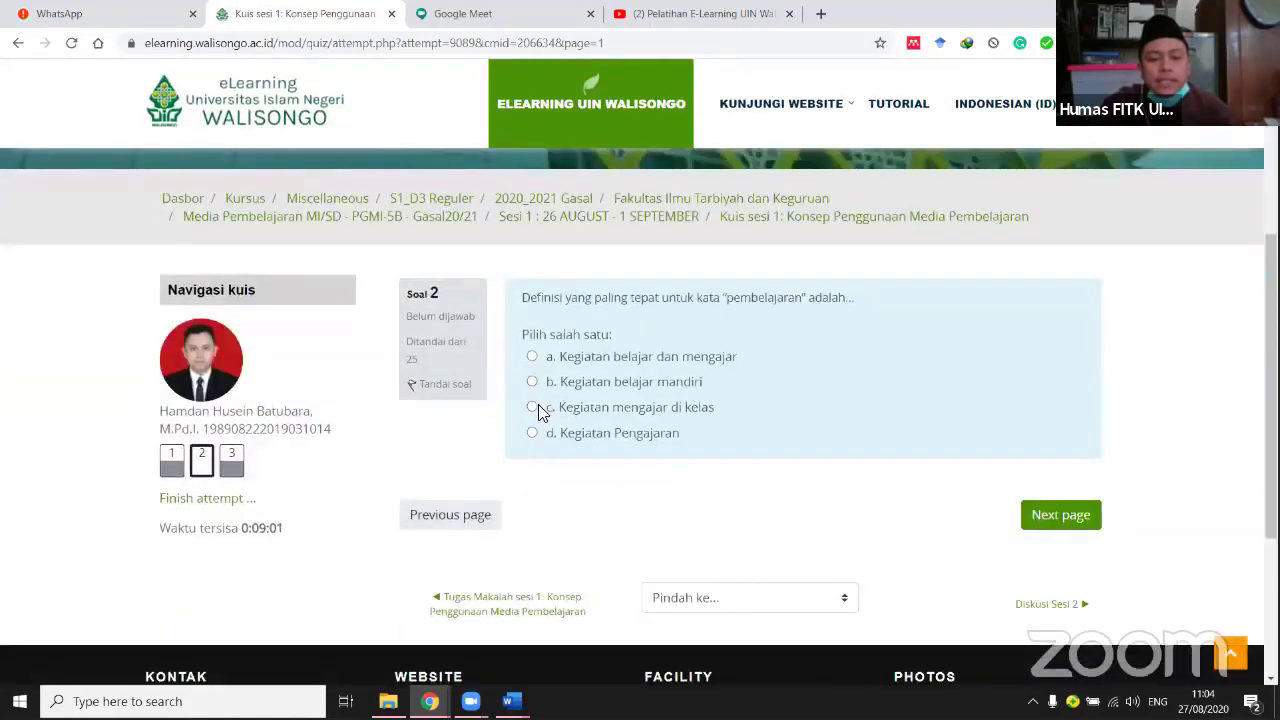
left_click(530, 358)
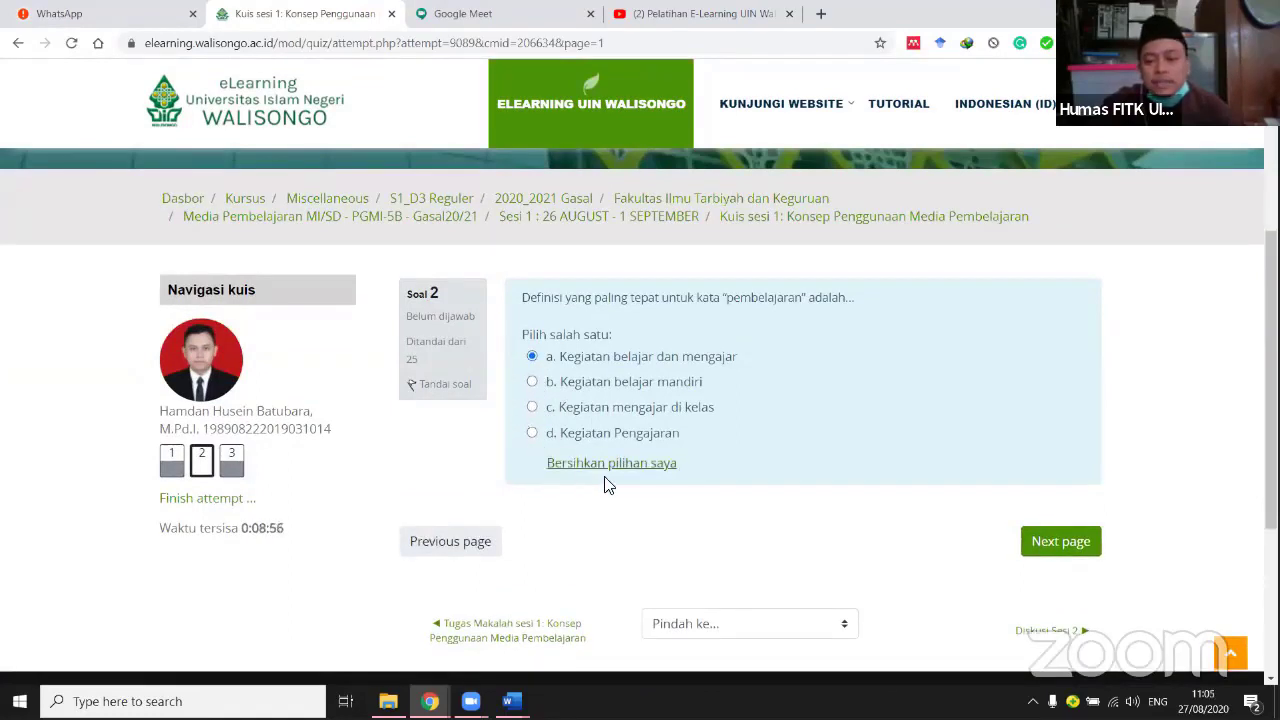
left_click(231, 466)
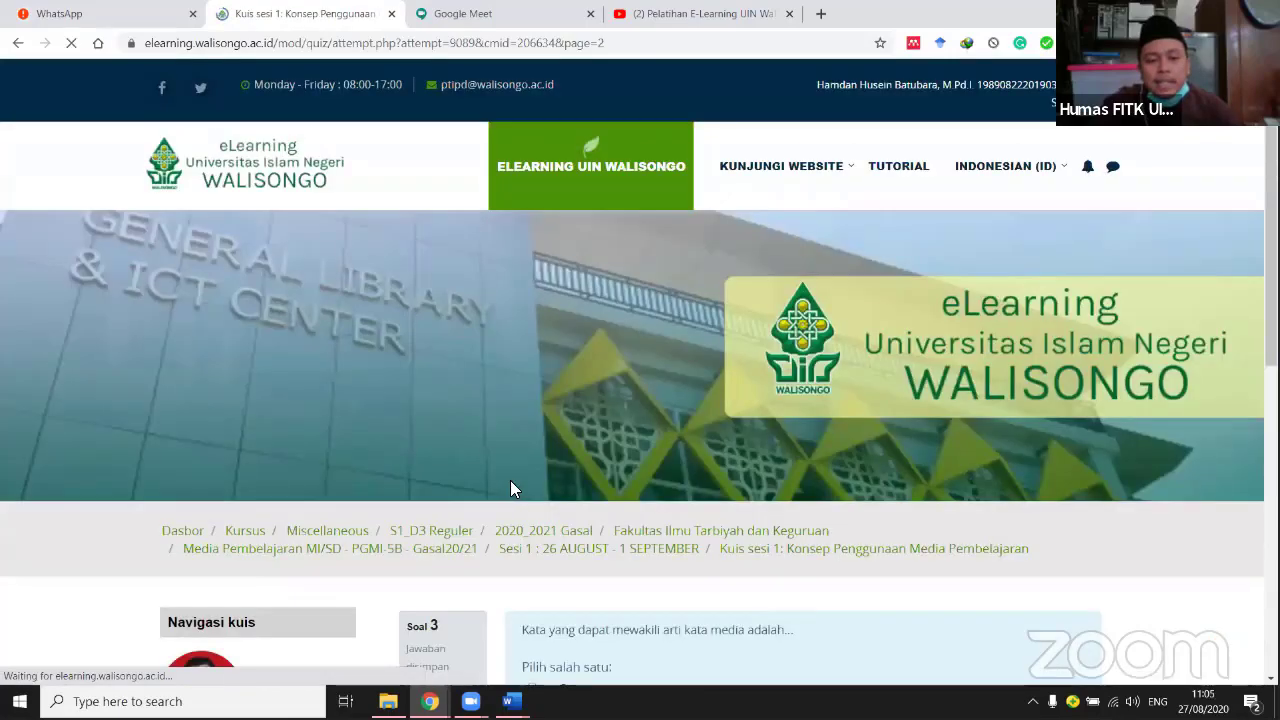
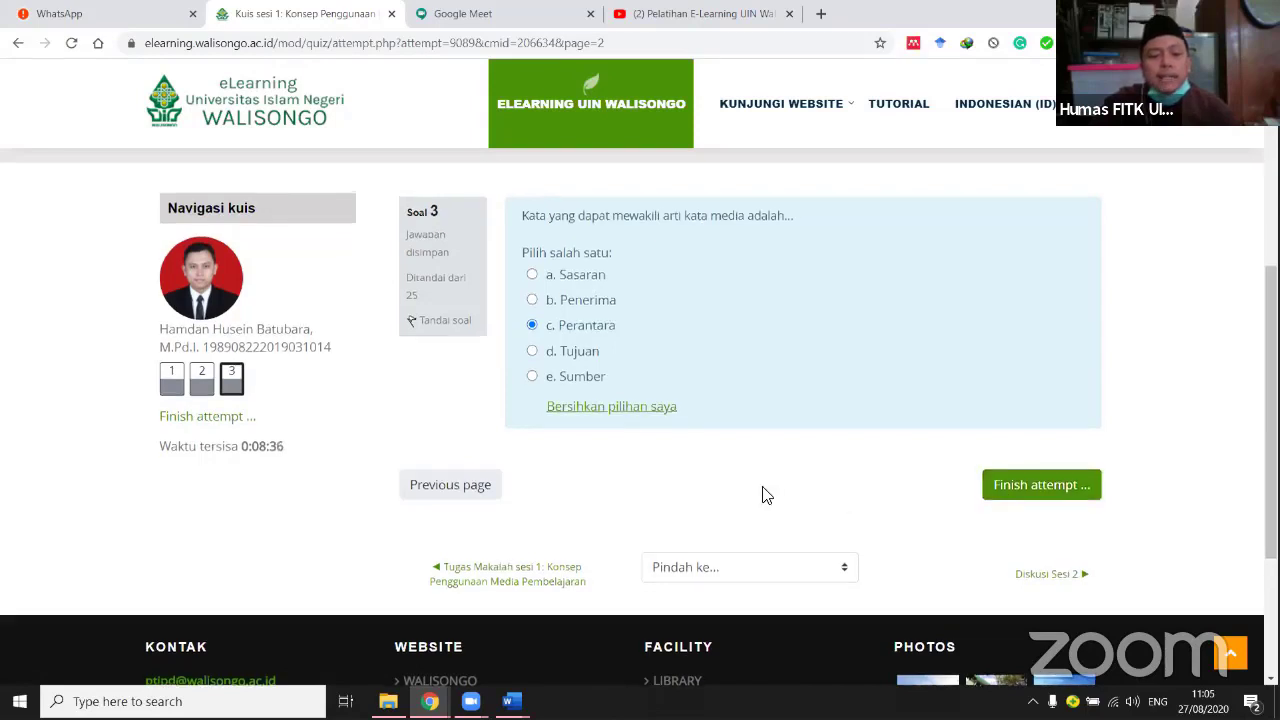
Open the attempt summary and check each question's answer status and the remaining time.
scroll(762, 495, "up", 1)
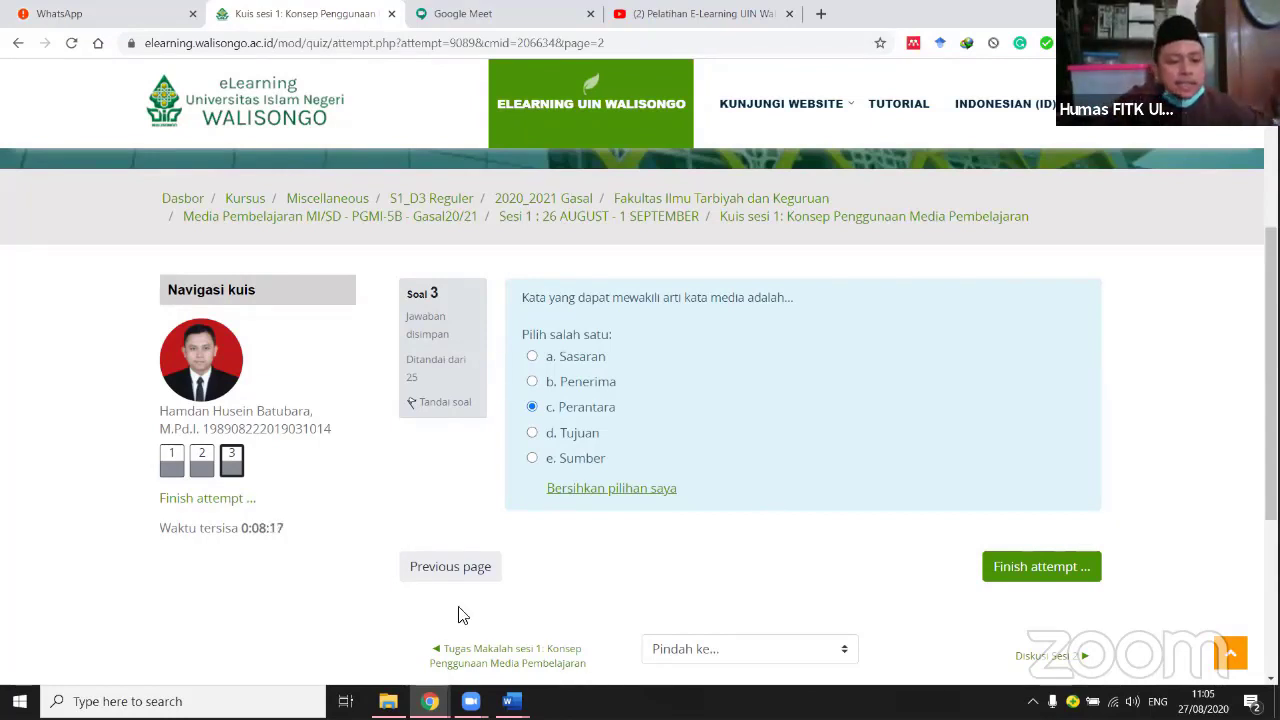
left_click(210, 500)
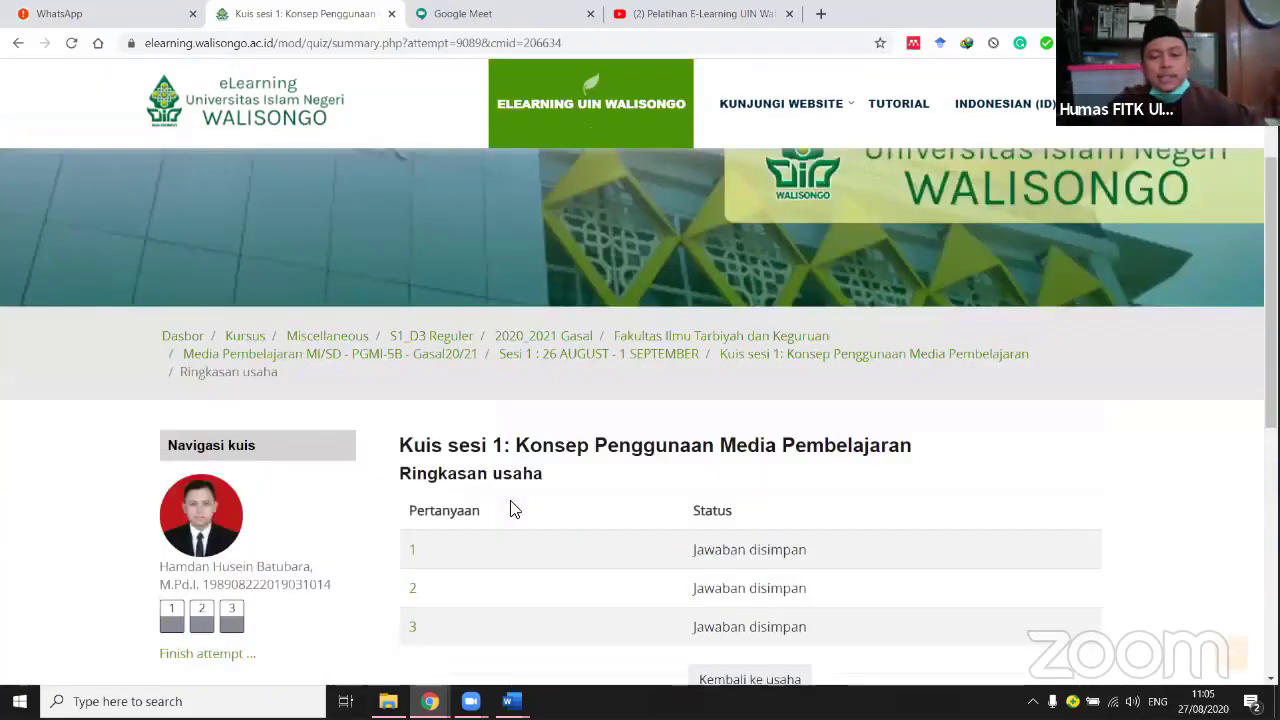
scroll(513, 509, "down", 2)
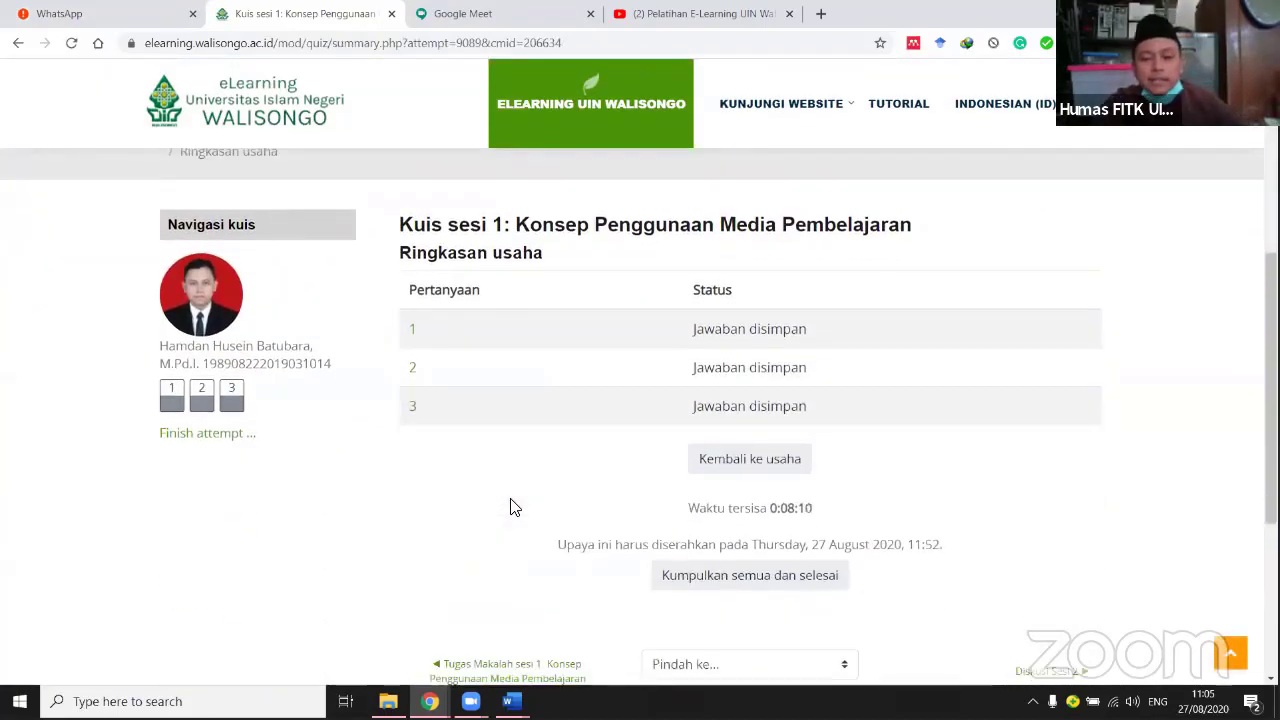
scroll(515, 505, "down", 1)
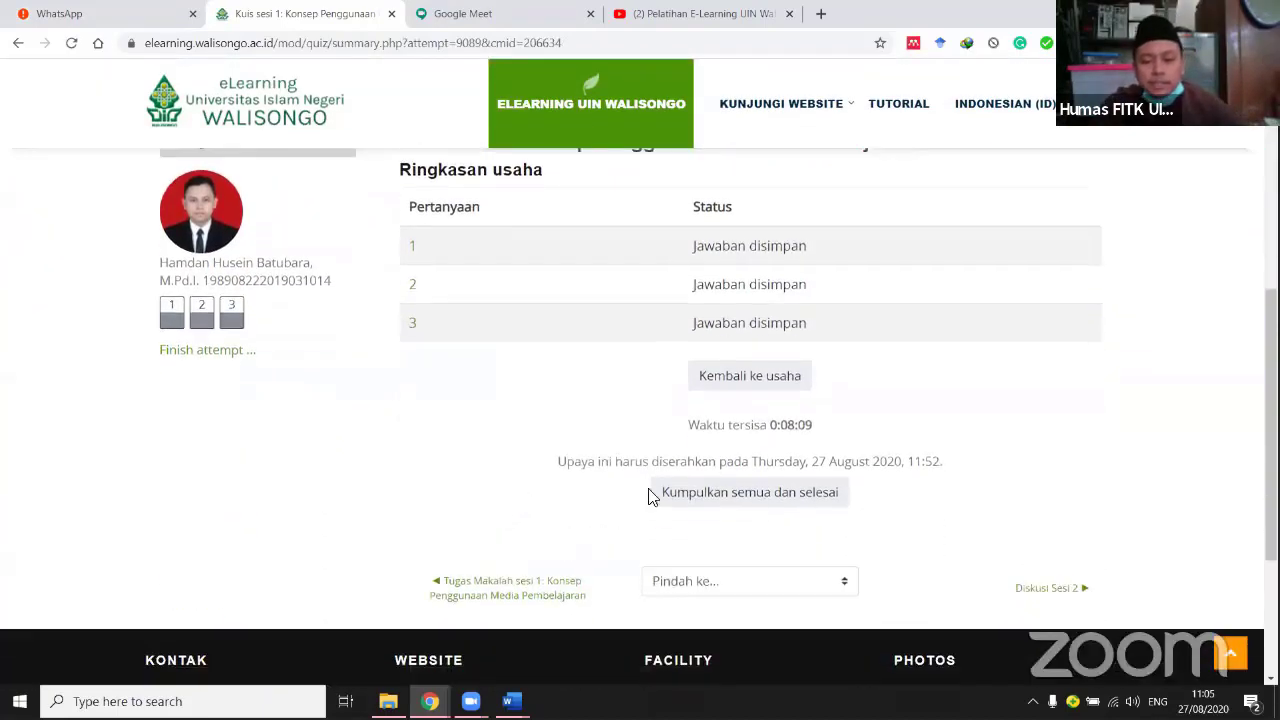
double_click(808, 427)
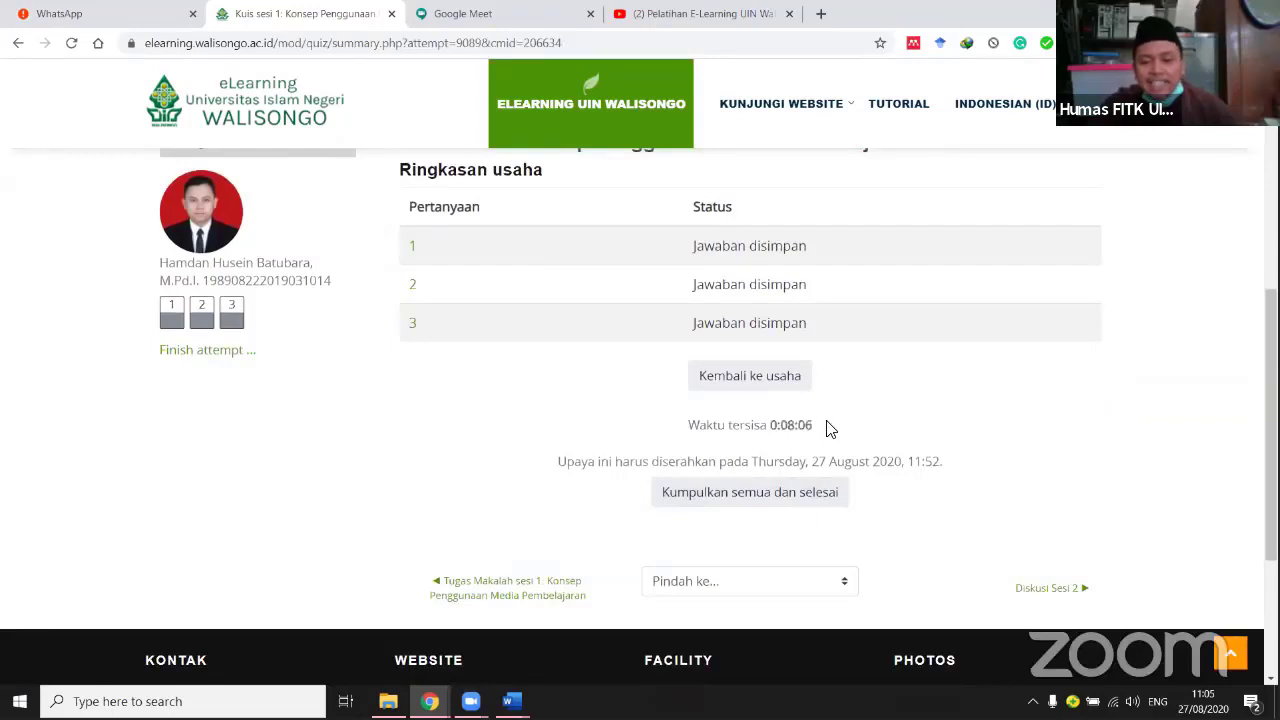
Return to the attempt and change the answer to question 3 to option d. Tujuan.
left_click(756, 381)
scroll(660, 446, "down", 3)
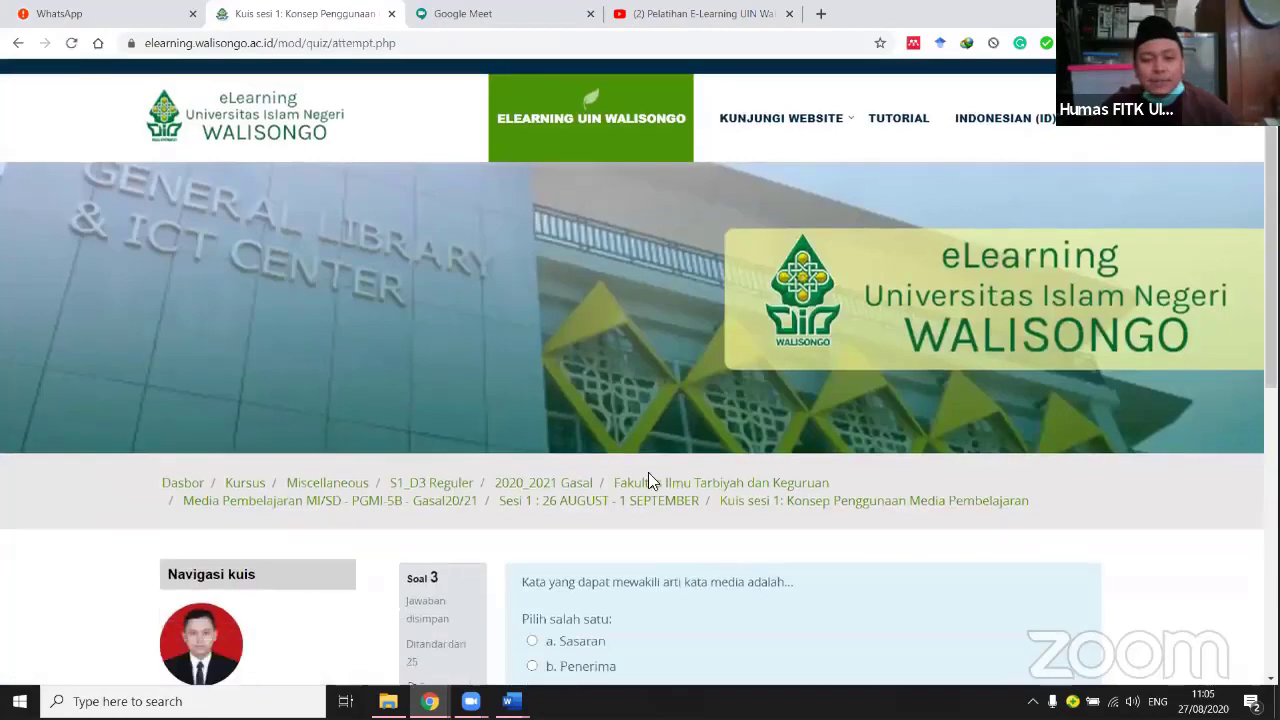
left_click(558, 516)
scroll(558, 518, "down", 2)
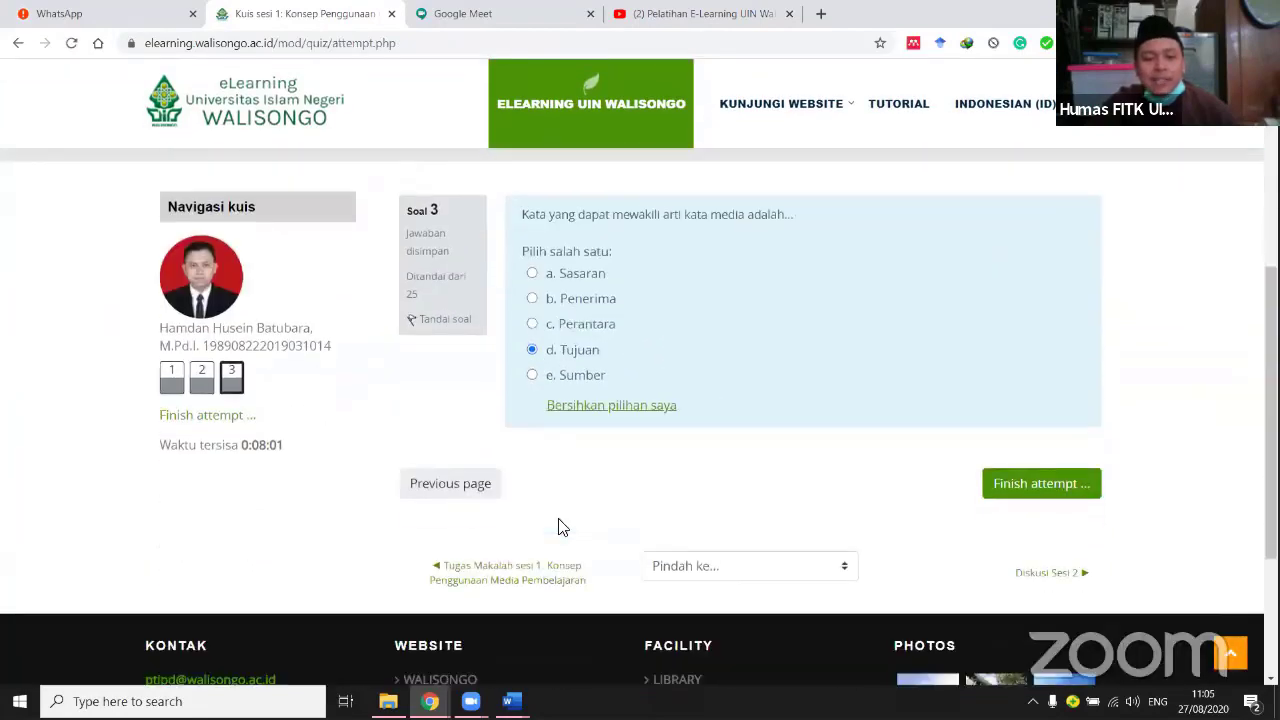
Finish the attempt, submit all answers and confirm the submission.
left_click(1005, 490)
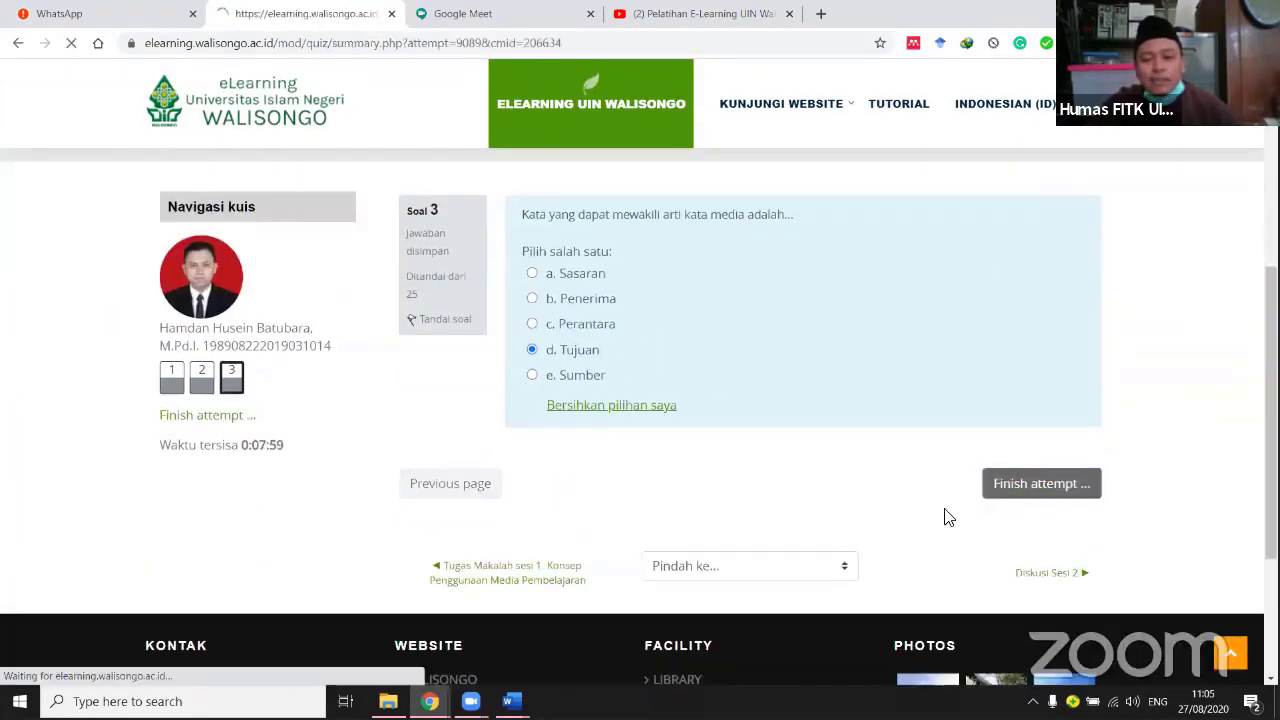
scroll(922, 526, "down", 3)
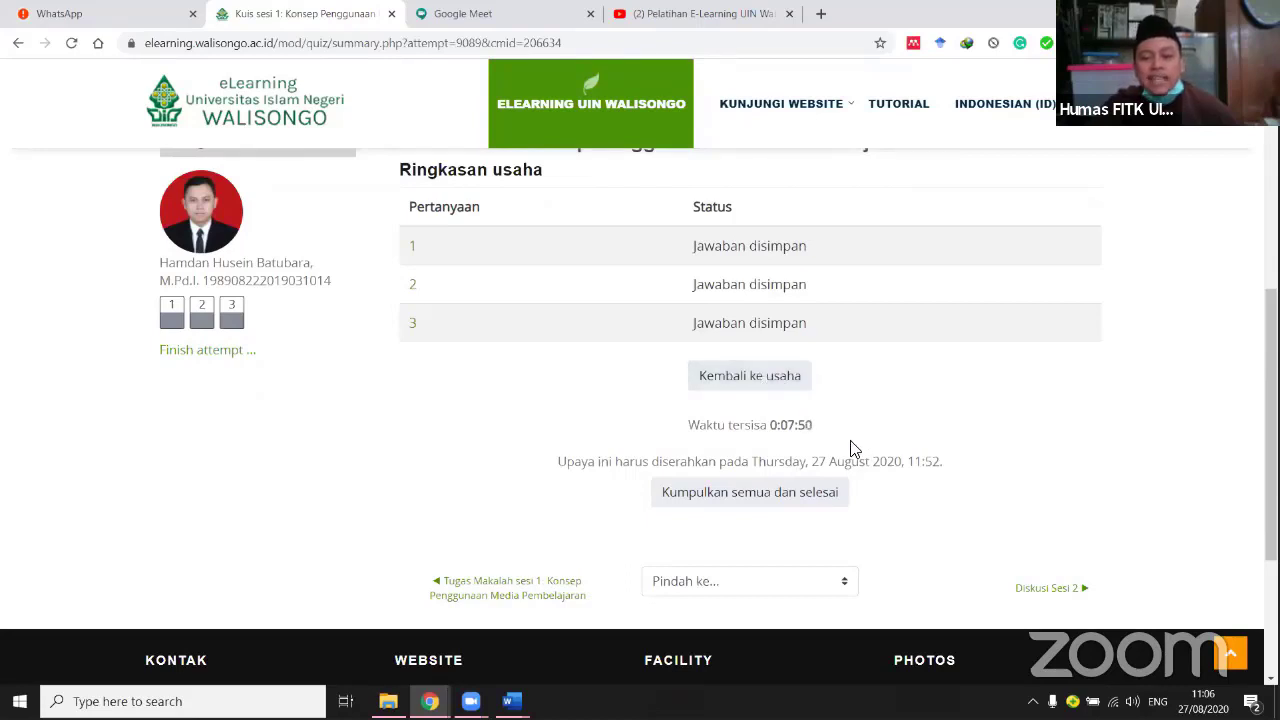
left_click(751, 492)
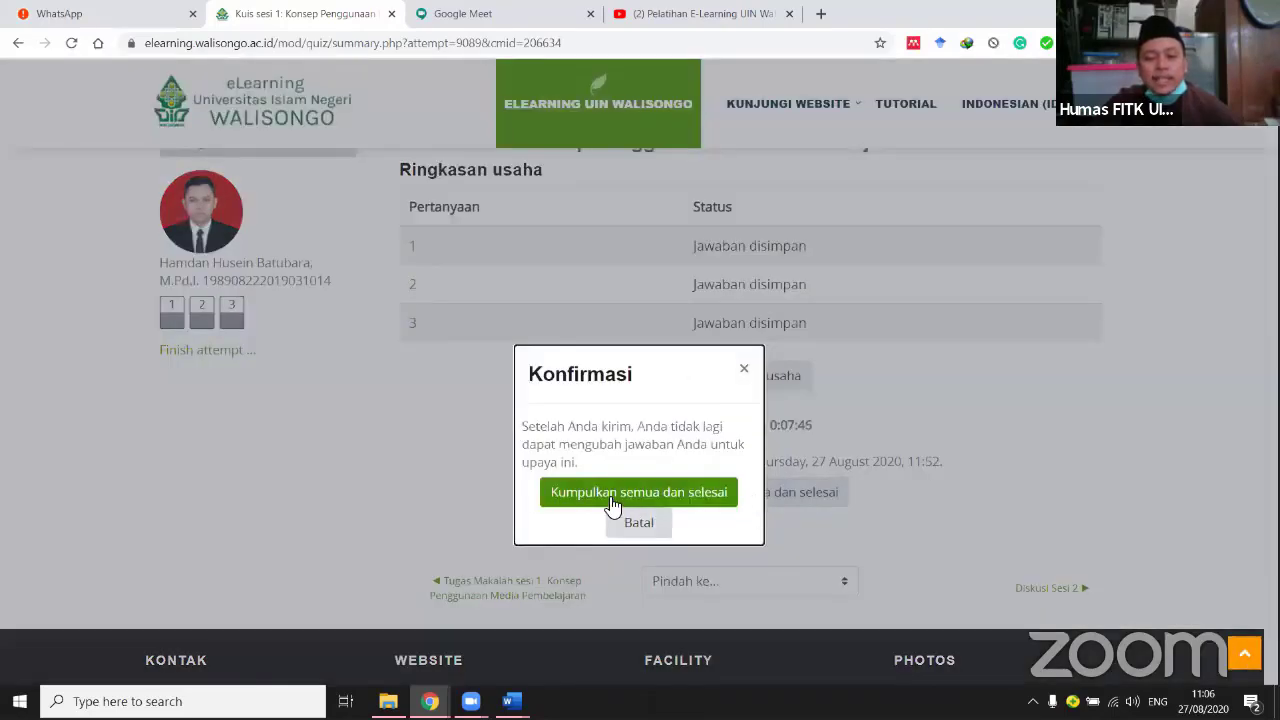
left_click(609, 492)
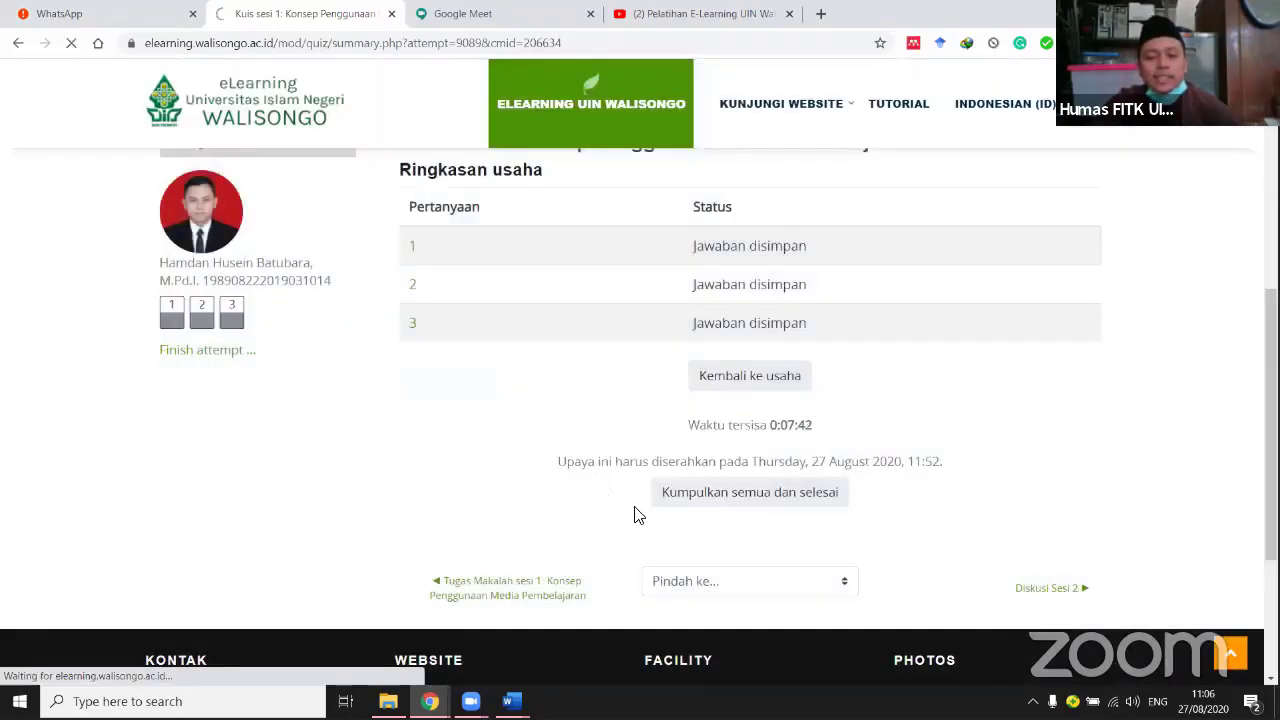
Review the submitted attempt, checking the marks and answer feedback for questions 1 to 3.
scroll(638, 515, "down", 3)
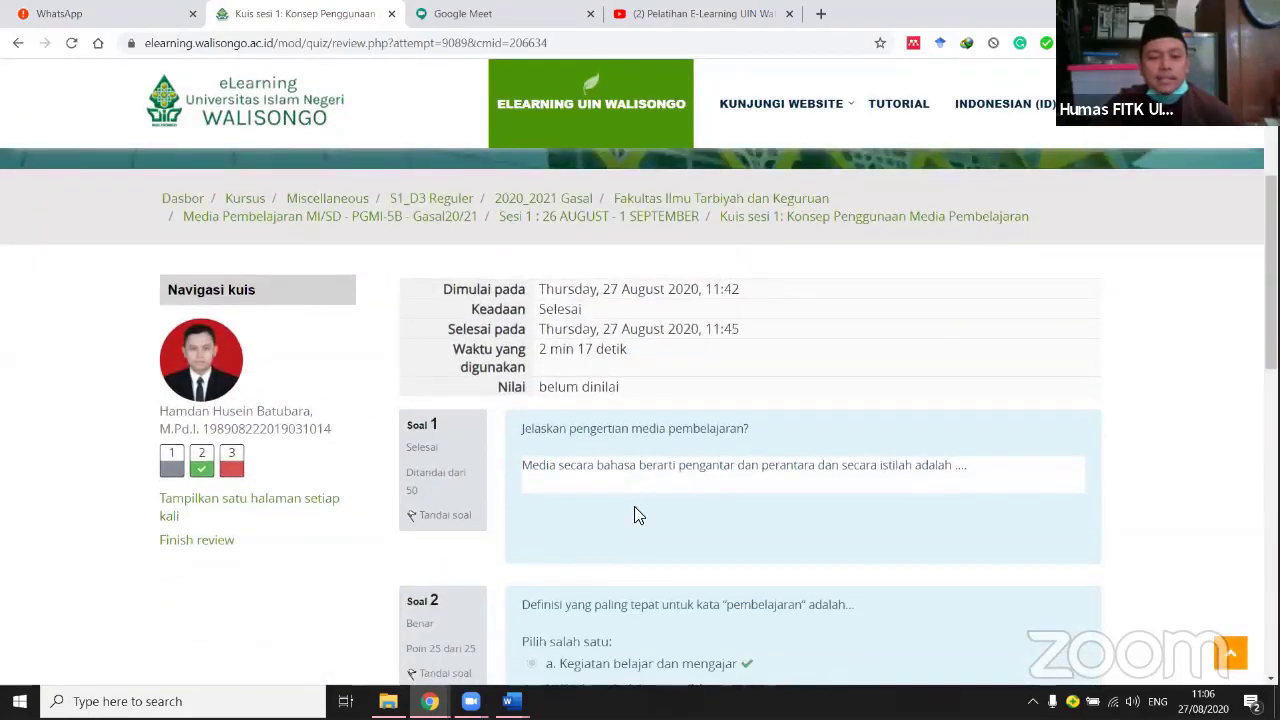
scroll(634, 507, "down", 2)
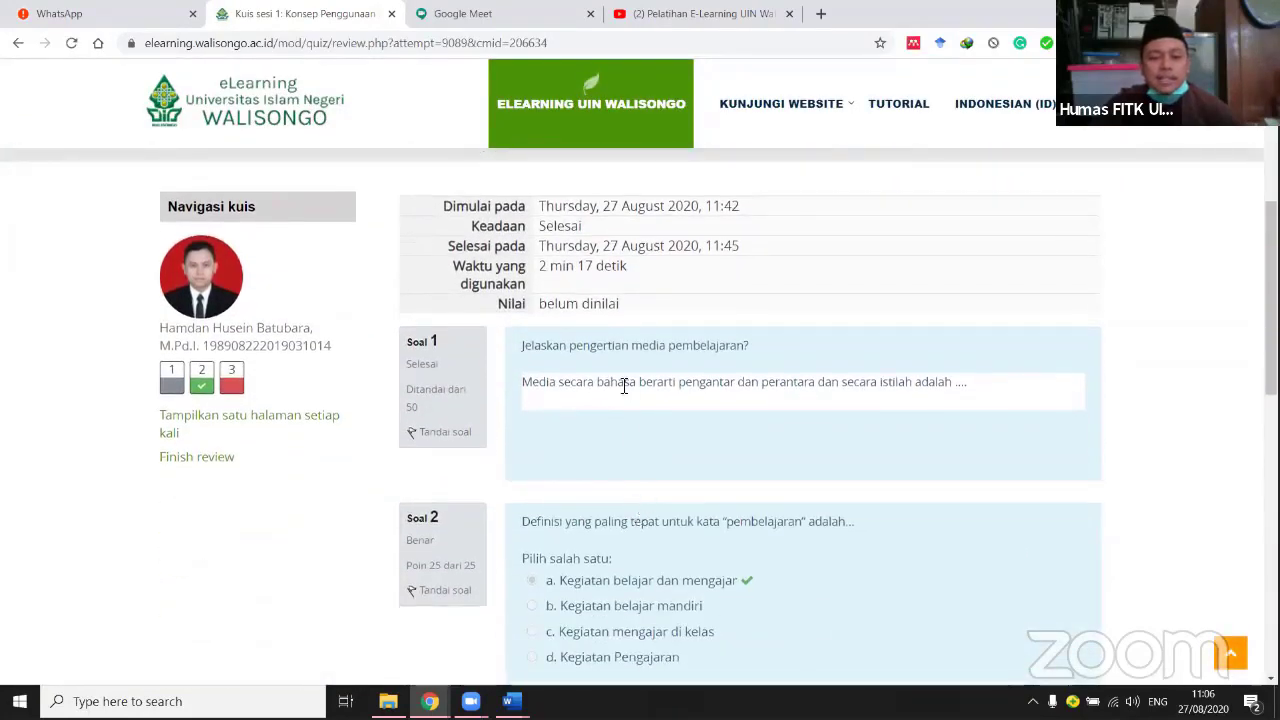
scroll(782, 502, "down", 3)
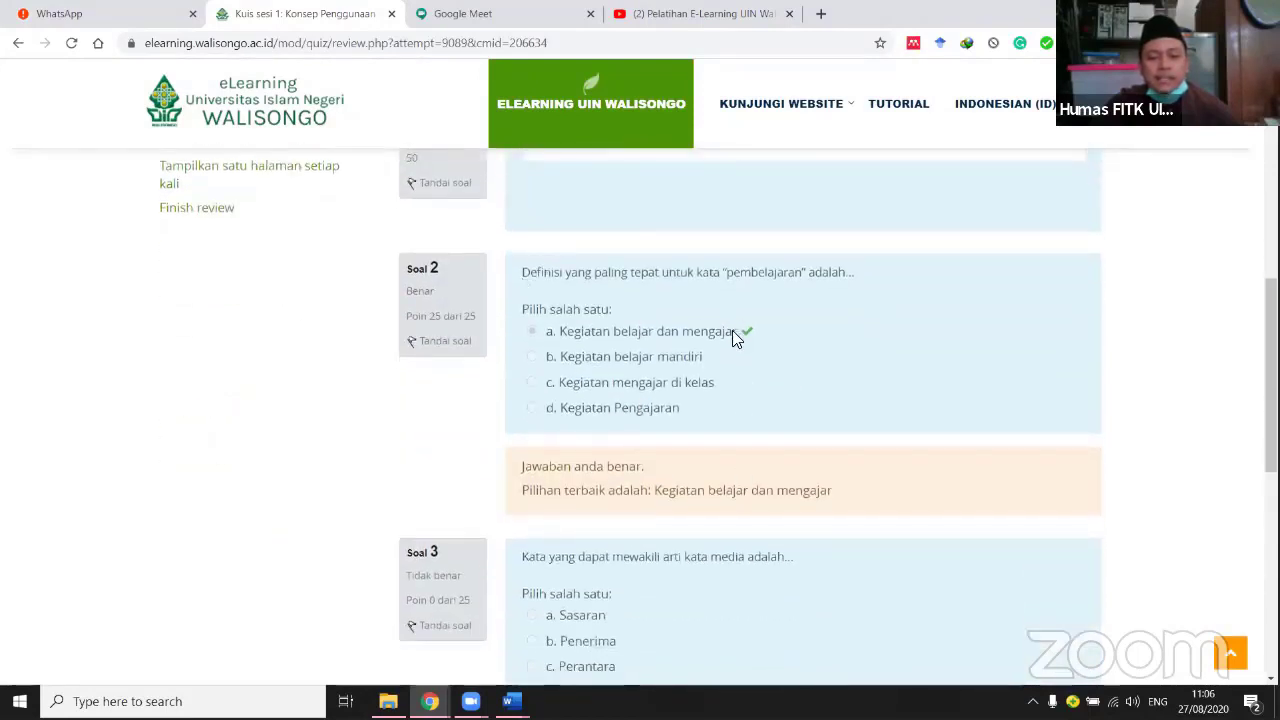
scroll(750, 360, "down", 2)
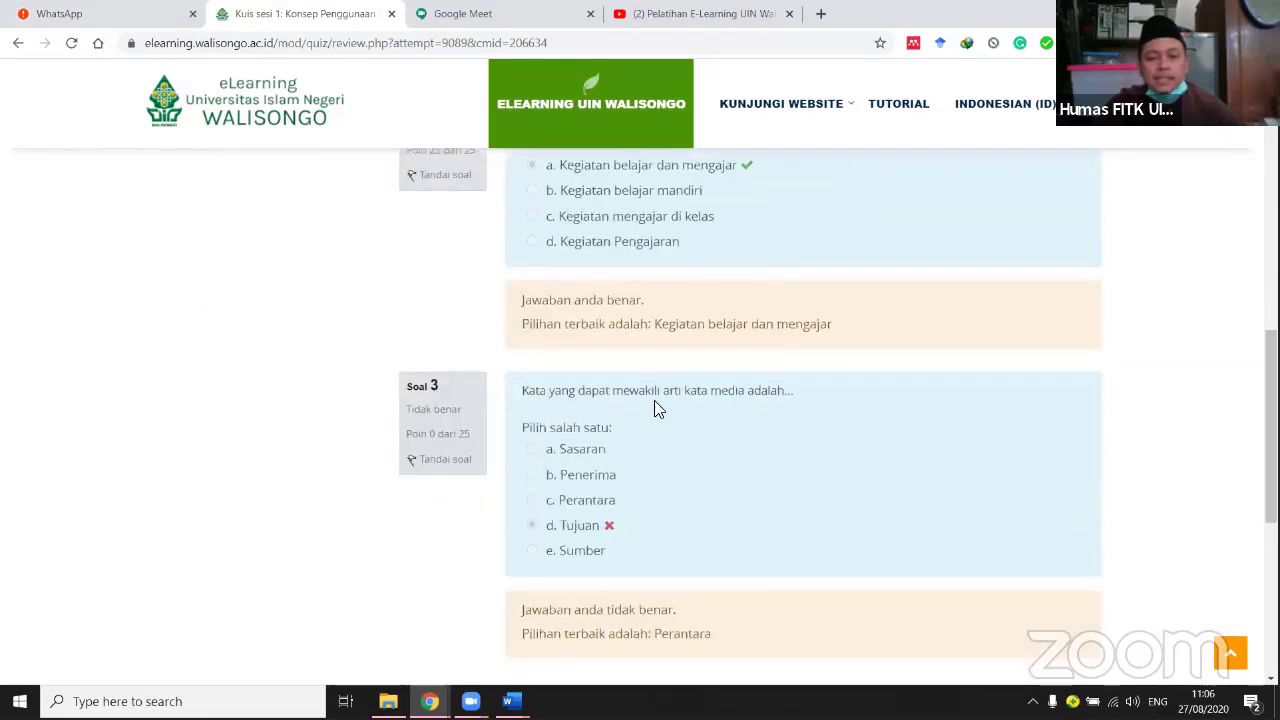
scroll(660, 476, "down", 2)
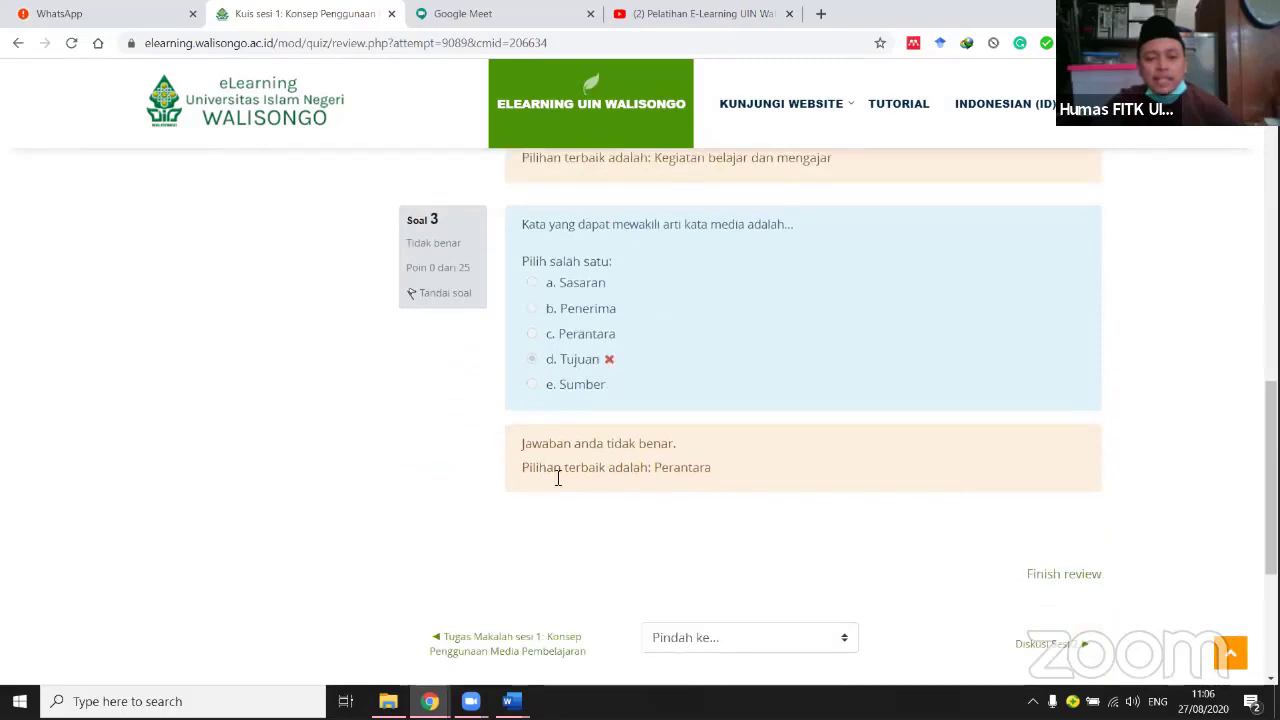
left_click_drag(558, 478, 731, 483)
Recheck the attempt's summary details and grading status, focusing on the essay answer to question 1.
scroll(677, 474, "up", 5)
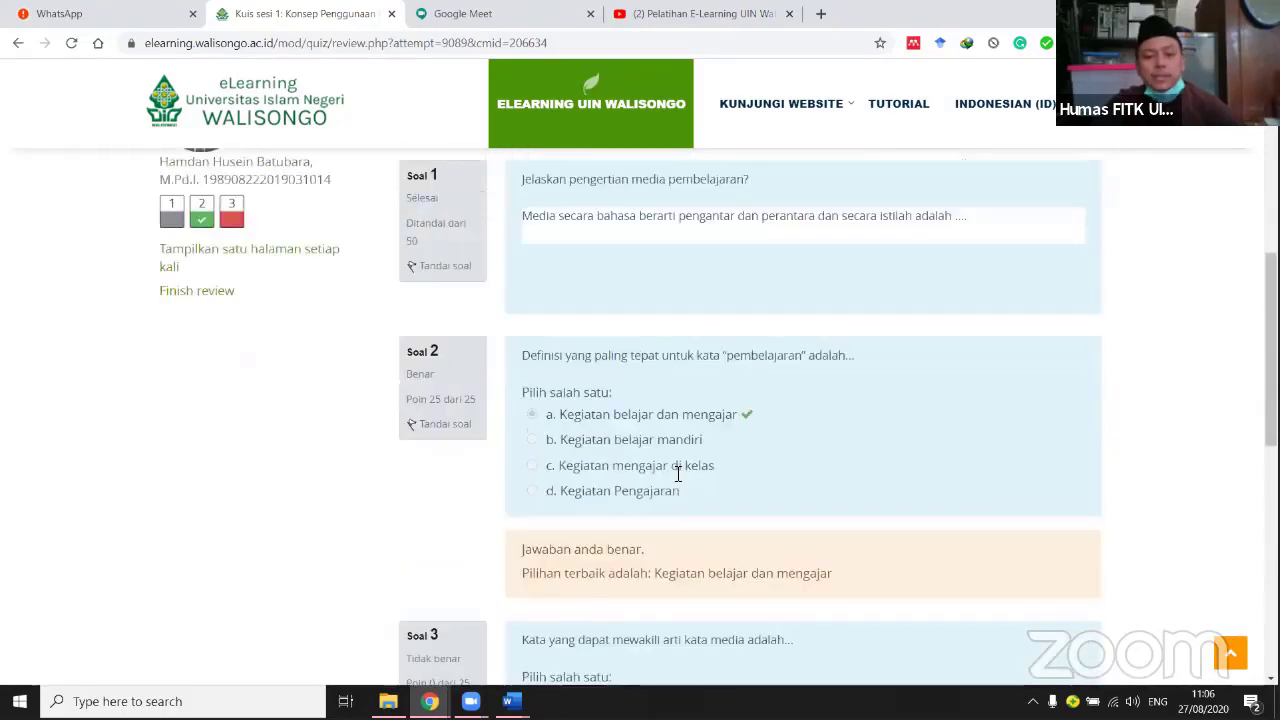
scroll(677, 474, "up", 5)
scroll(672, 470, "down", 1)
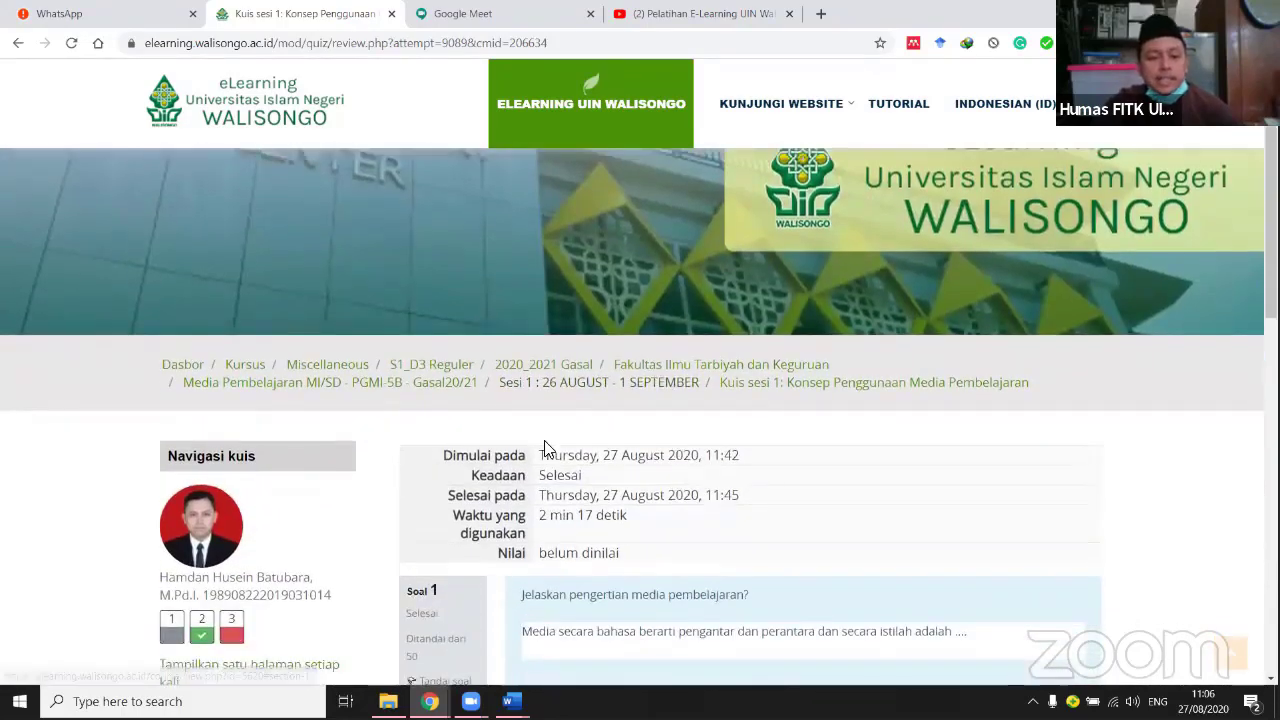
scroll(503, 466, "down", 3)
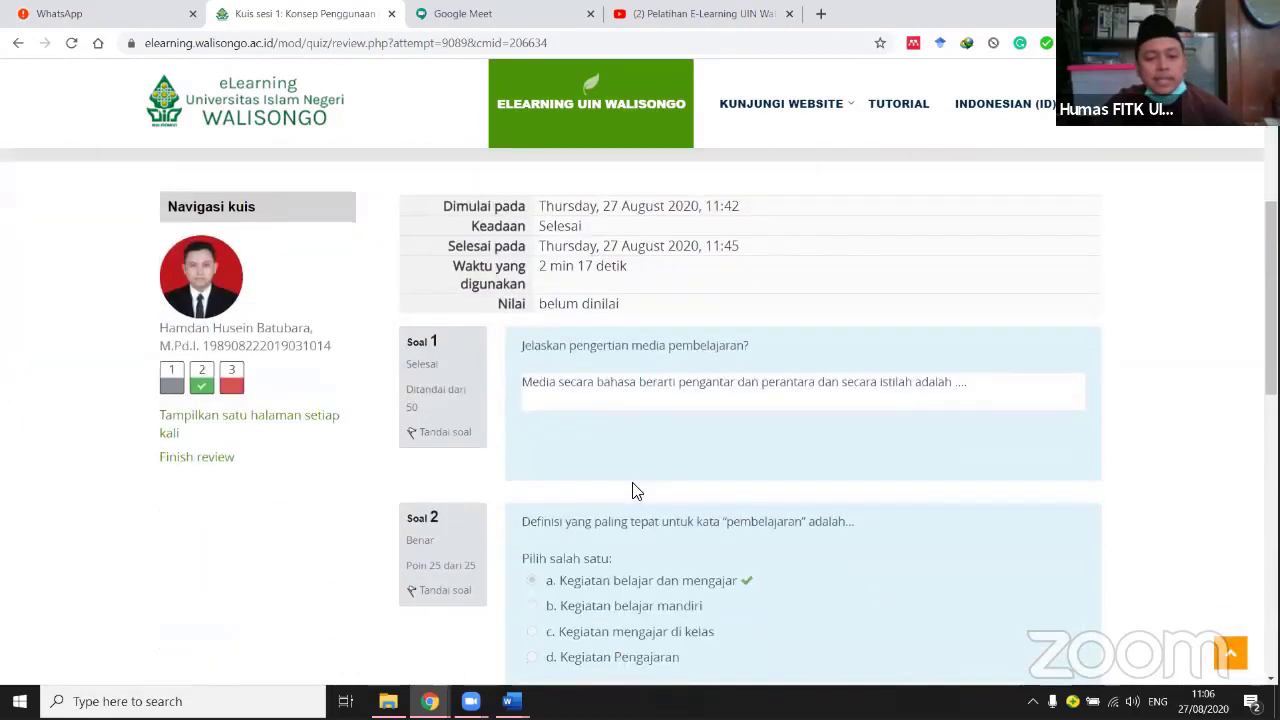
scroll(632, 491, "down", 5)
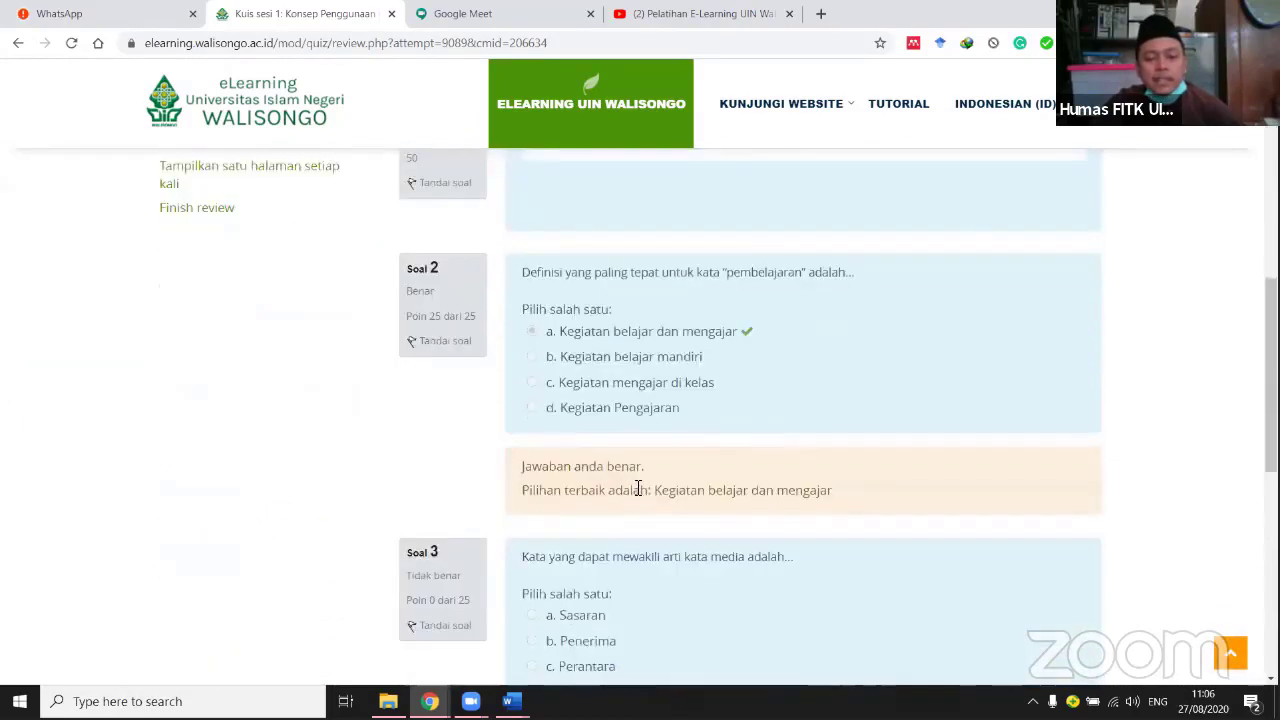
scroll(632, 491, "up", 4)
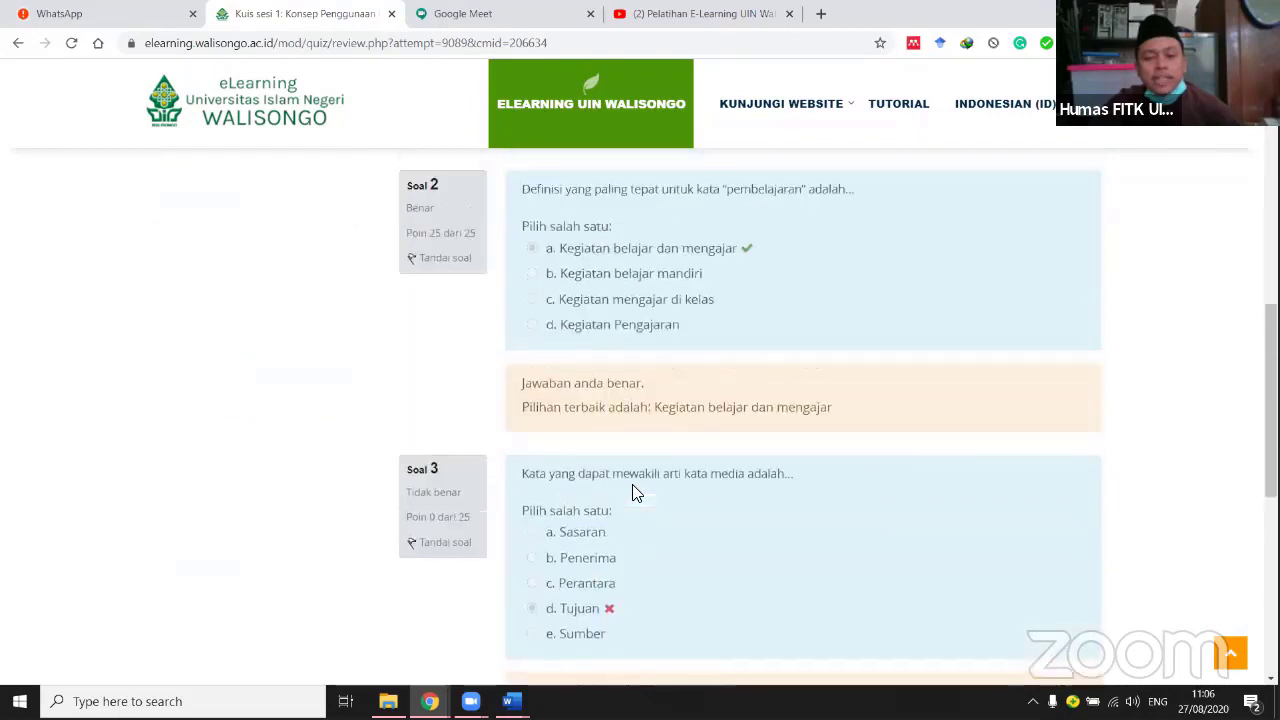
scroll(632, 484, "up", 3)
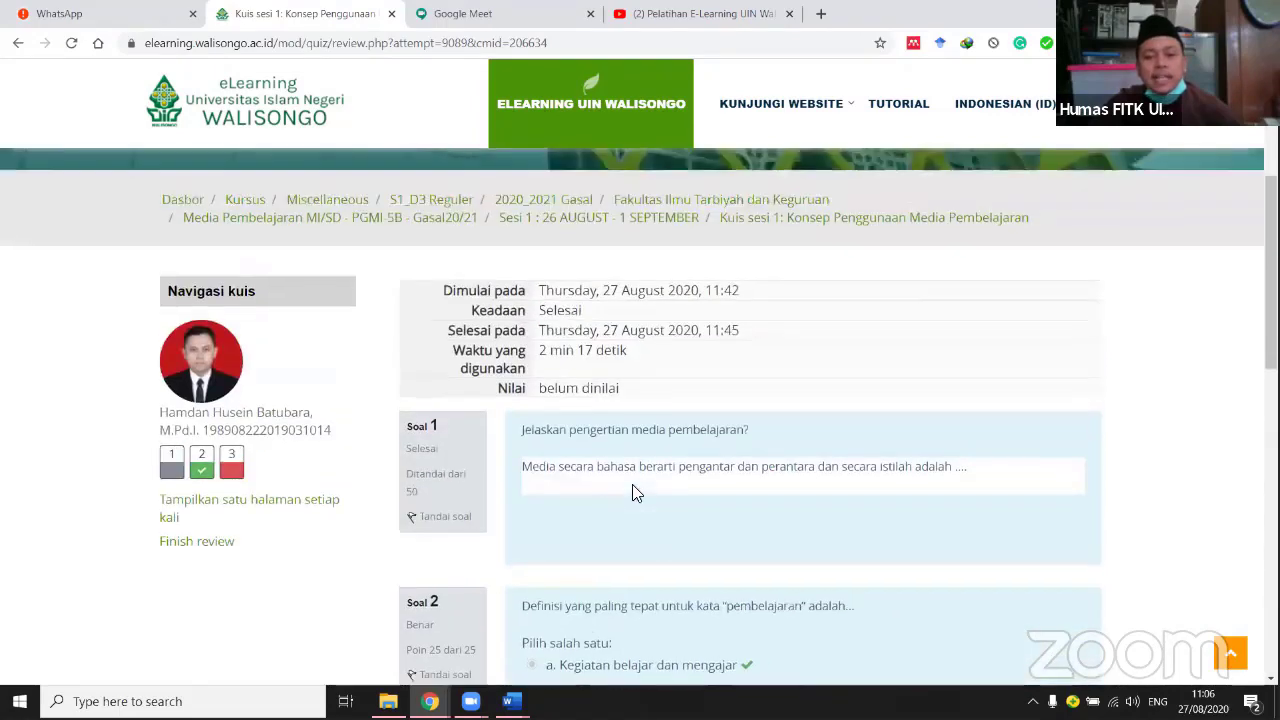
scroll(634, 496, "down", 2)
left_click_drag(570, 468, 978, 470)
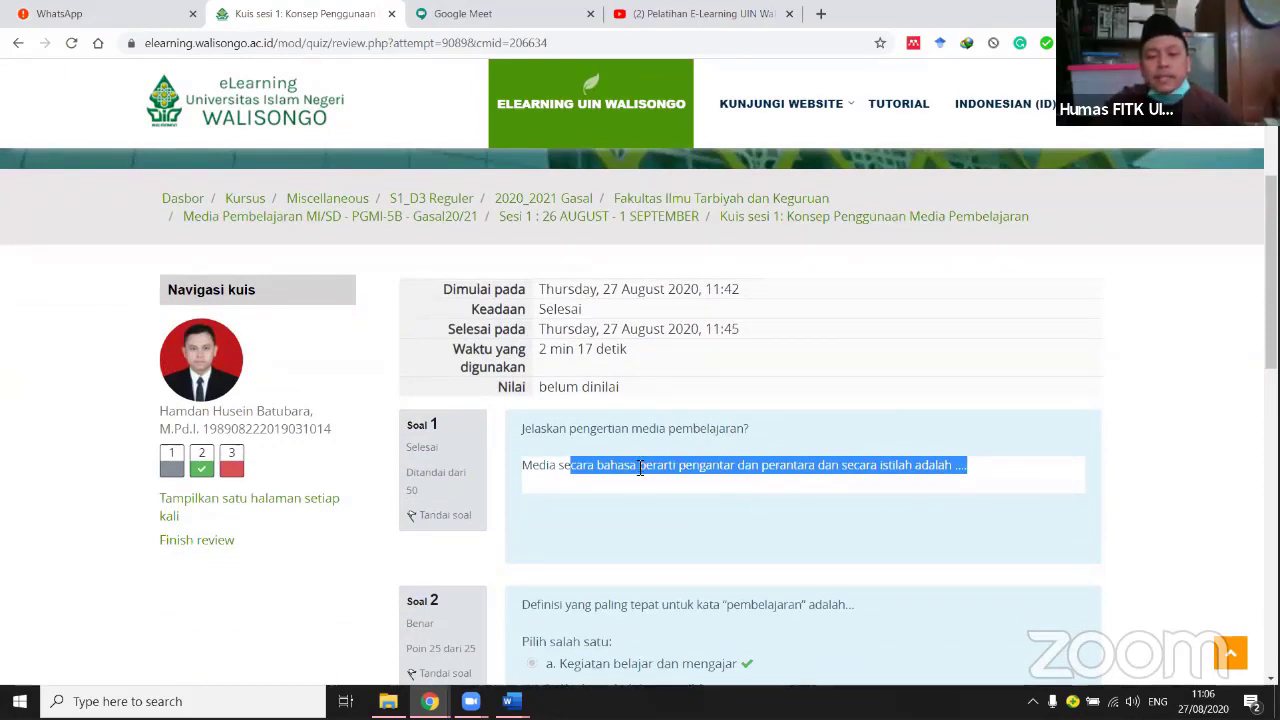
scroll(636, 496, "down", 2)
Switch from the student role back to the normal role.
scroll(705, 402, "up", 6)
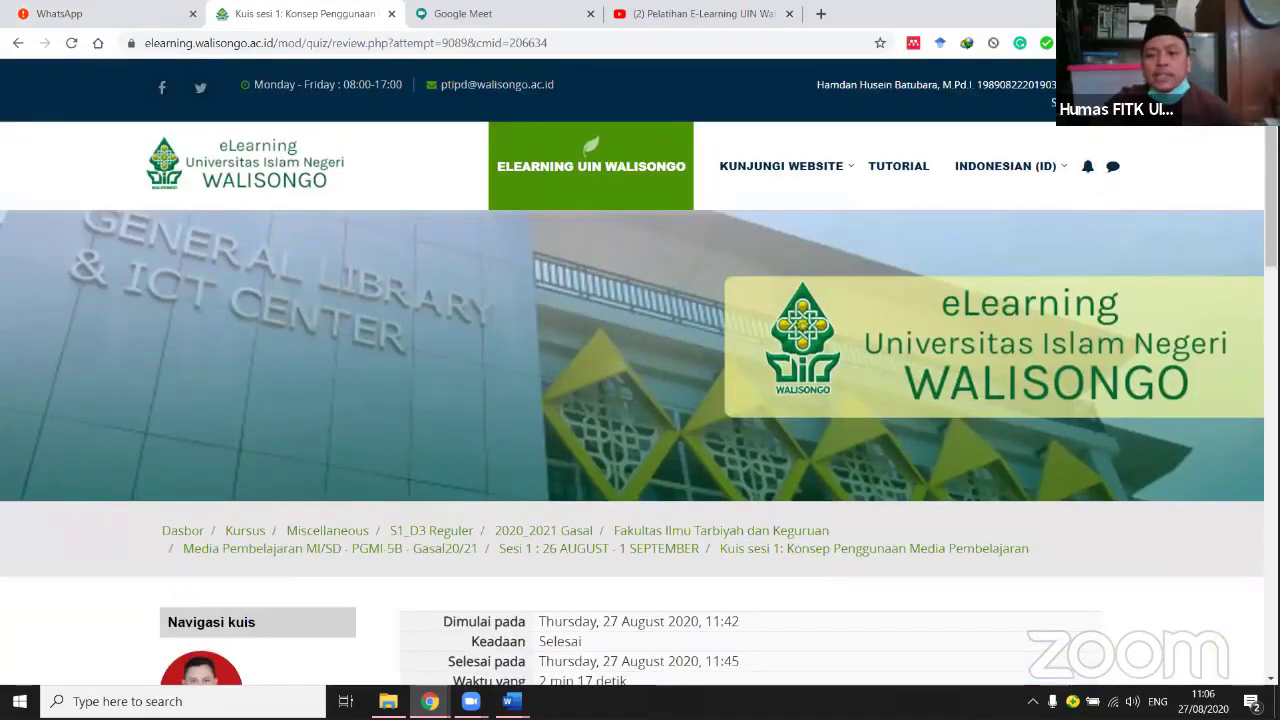
left_click(1090, 86)
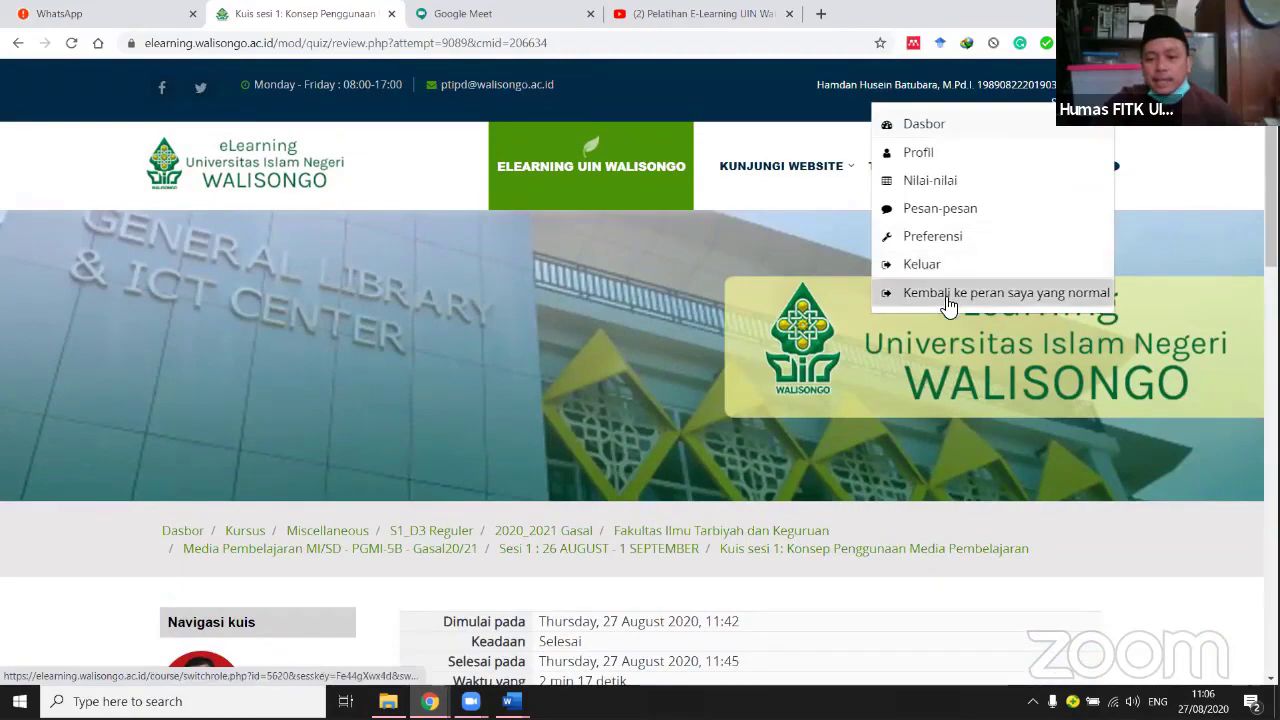
left_click(948, 297)
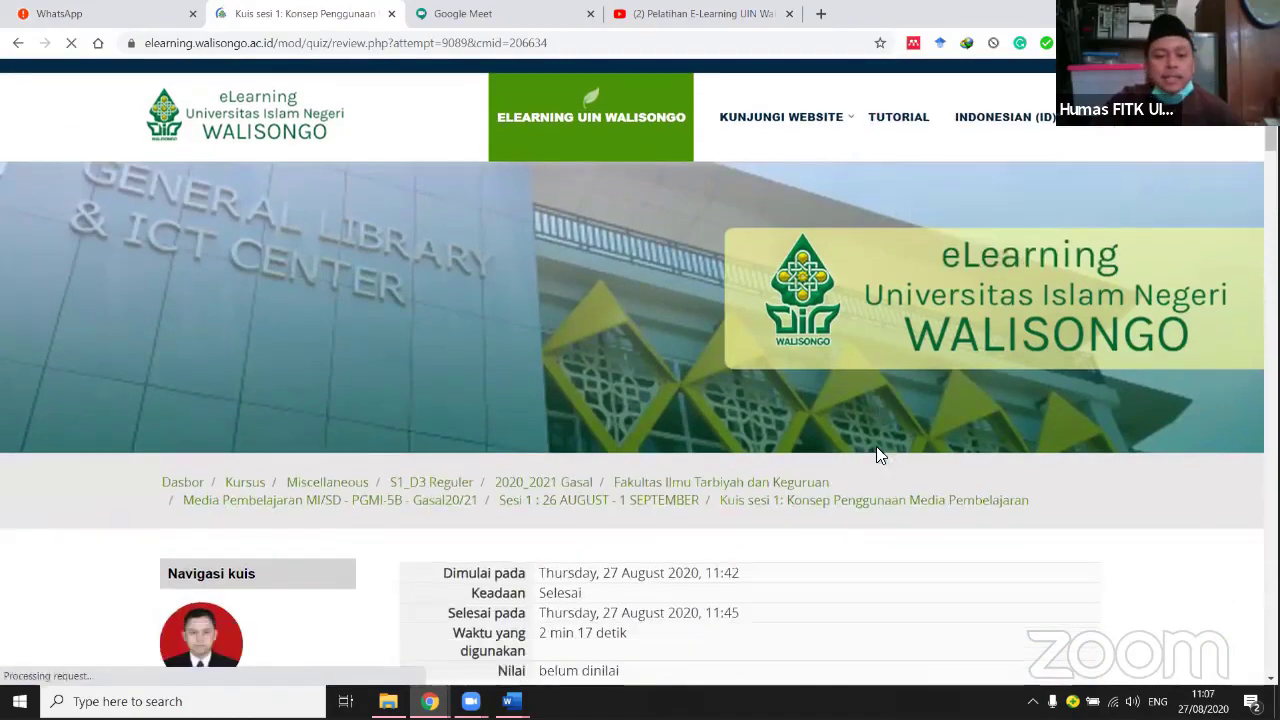
Return to the Media Pembelajaran MI/SD - PGMI-5B course page and view the activities in its weekly sessions.
scroll(876, 446, "down", 3)
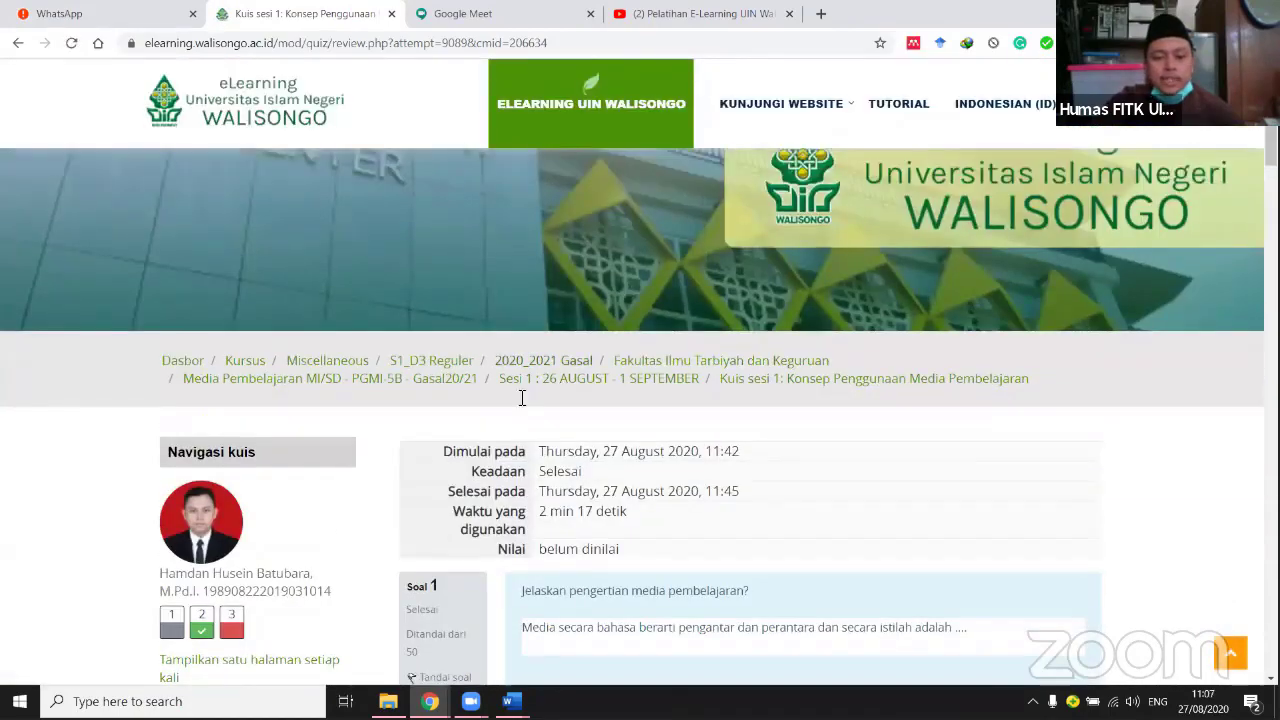
scroll(570, 420, "down", 2)
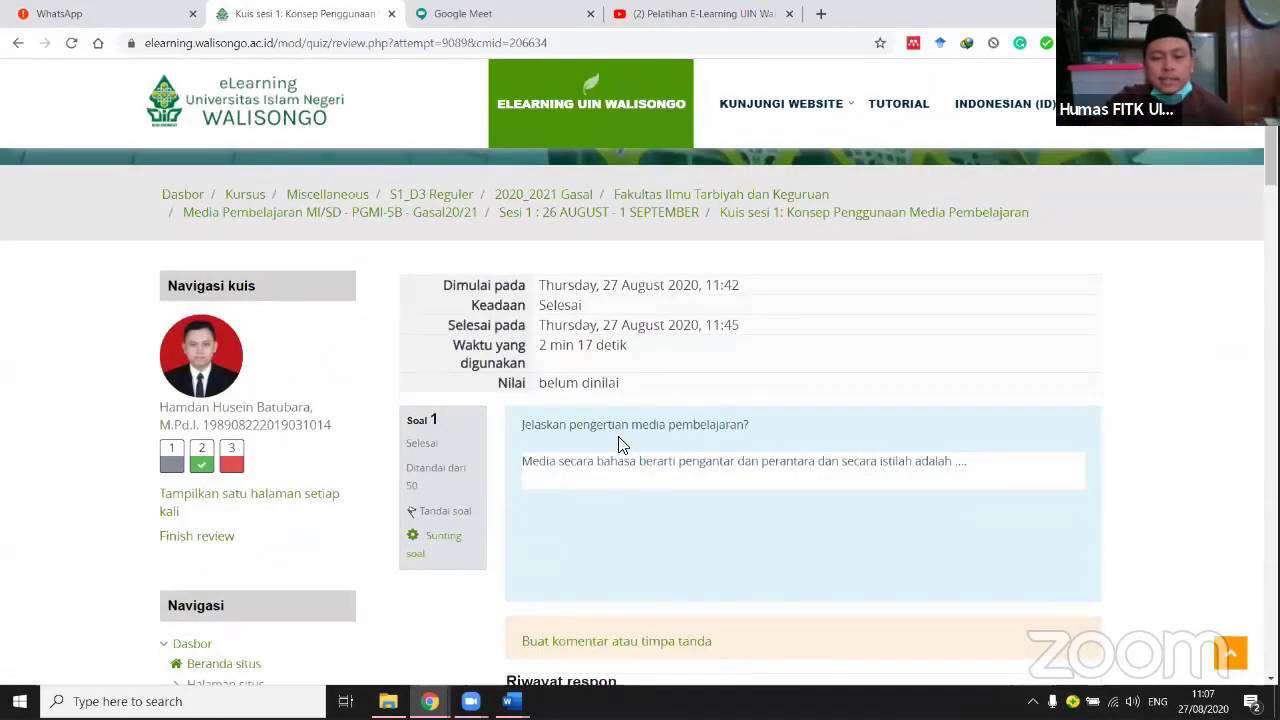
left_click(300, 214)
scroll(938, 414, "down", 6)
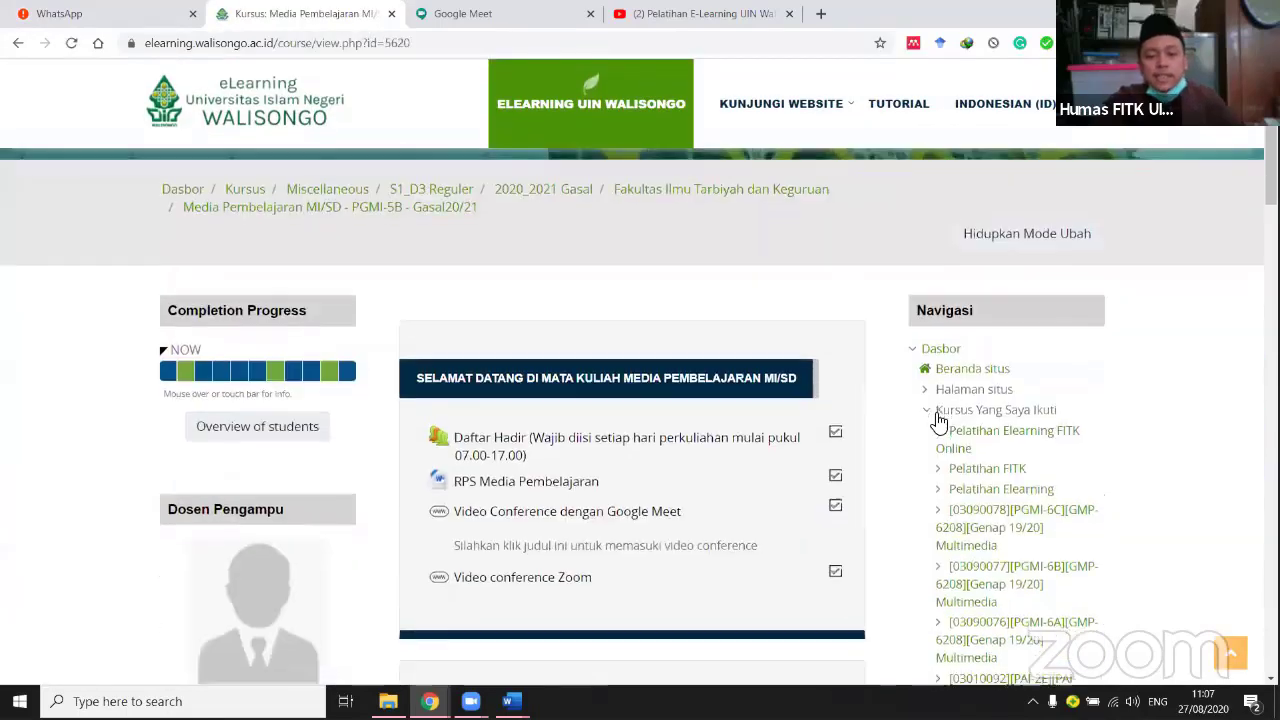
scroll(938, 422, "down", 1)
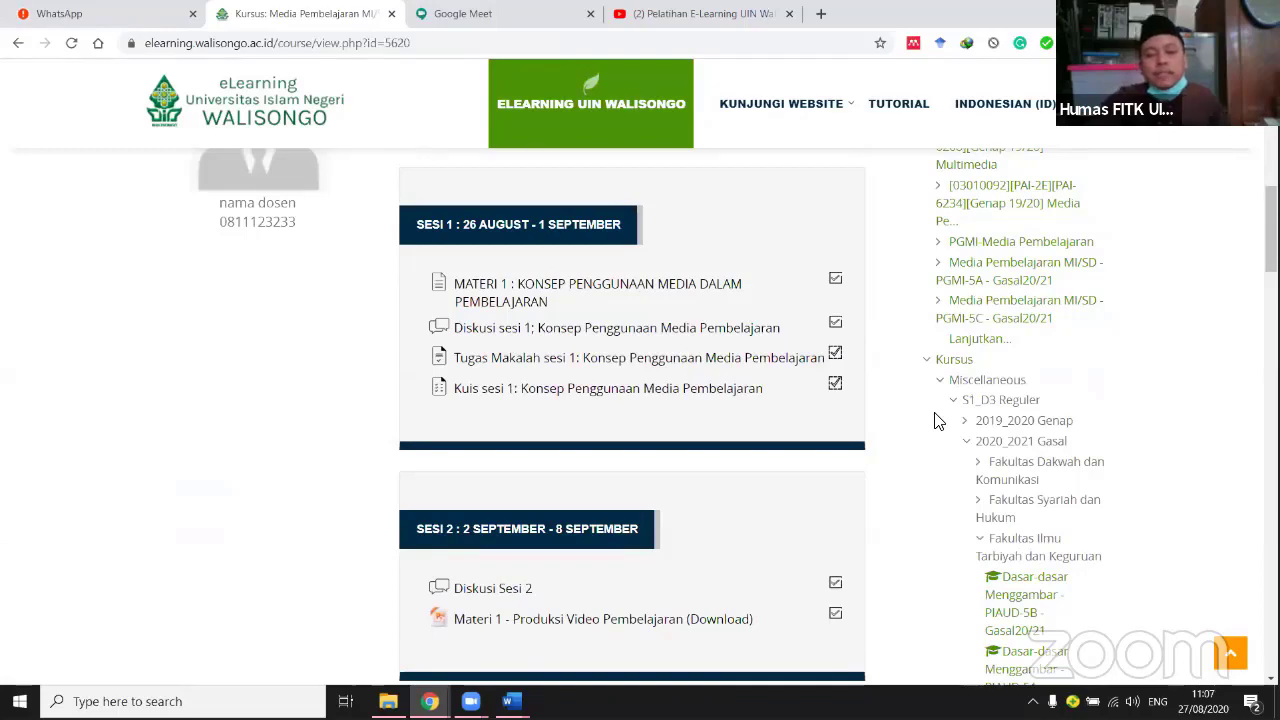
scroll(938, 421, "down", 2)
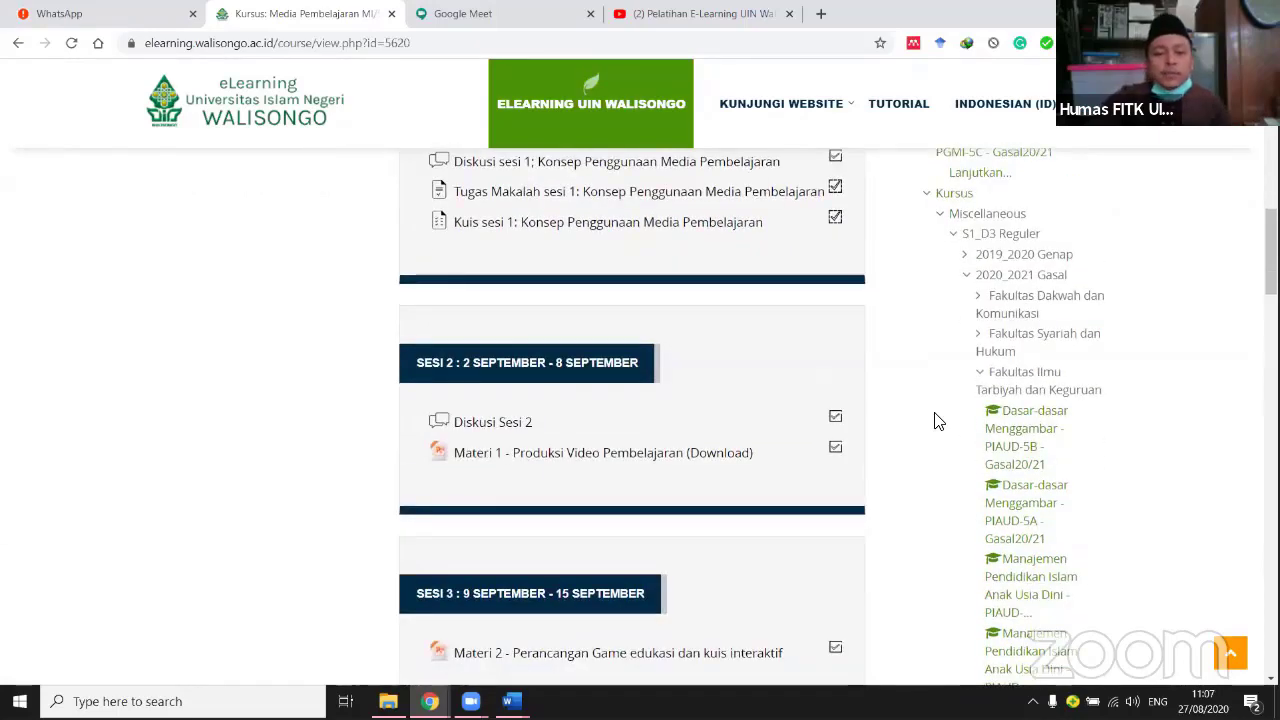